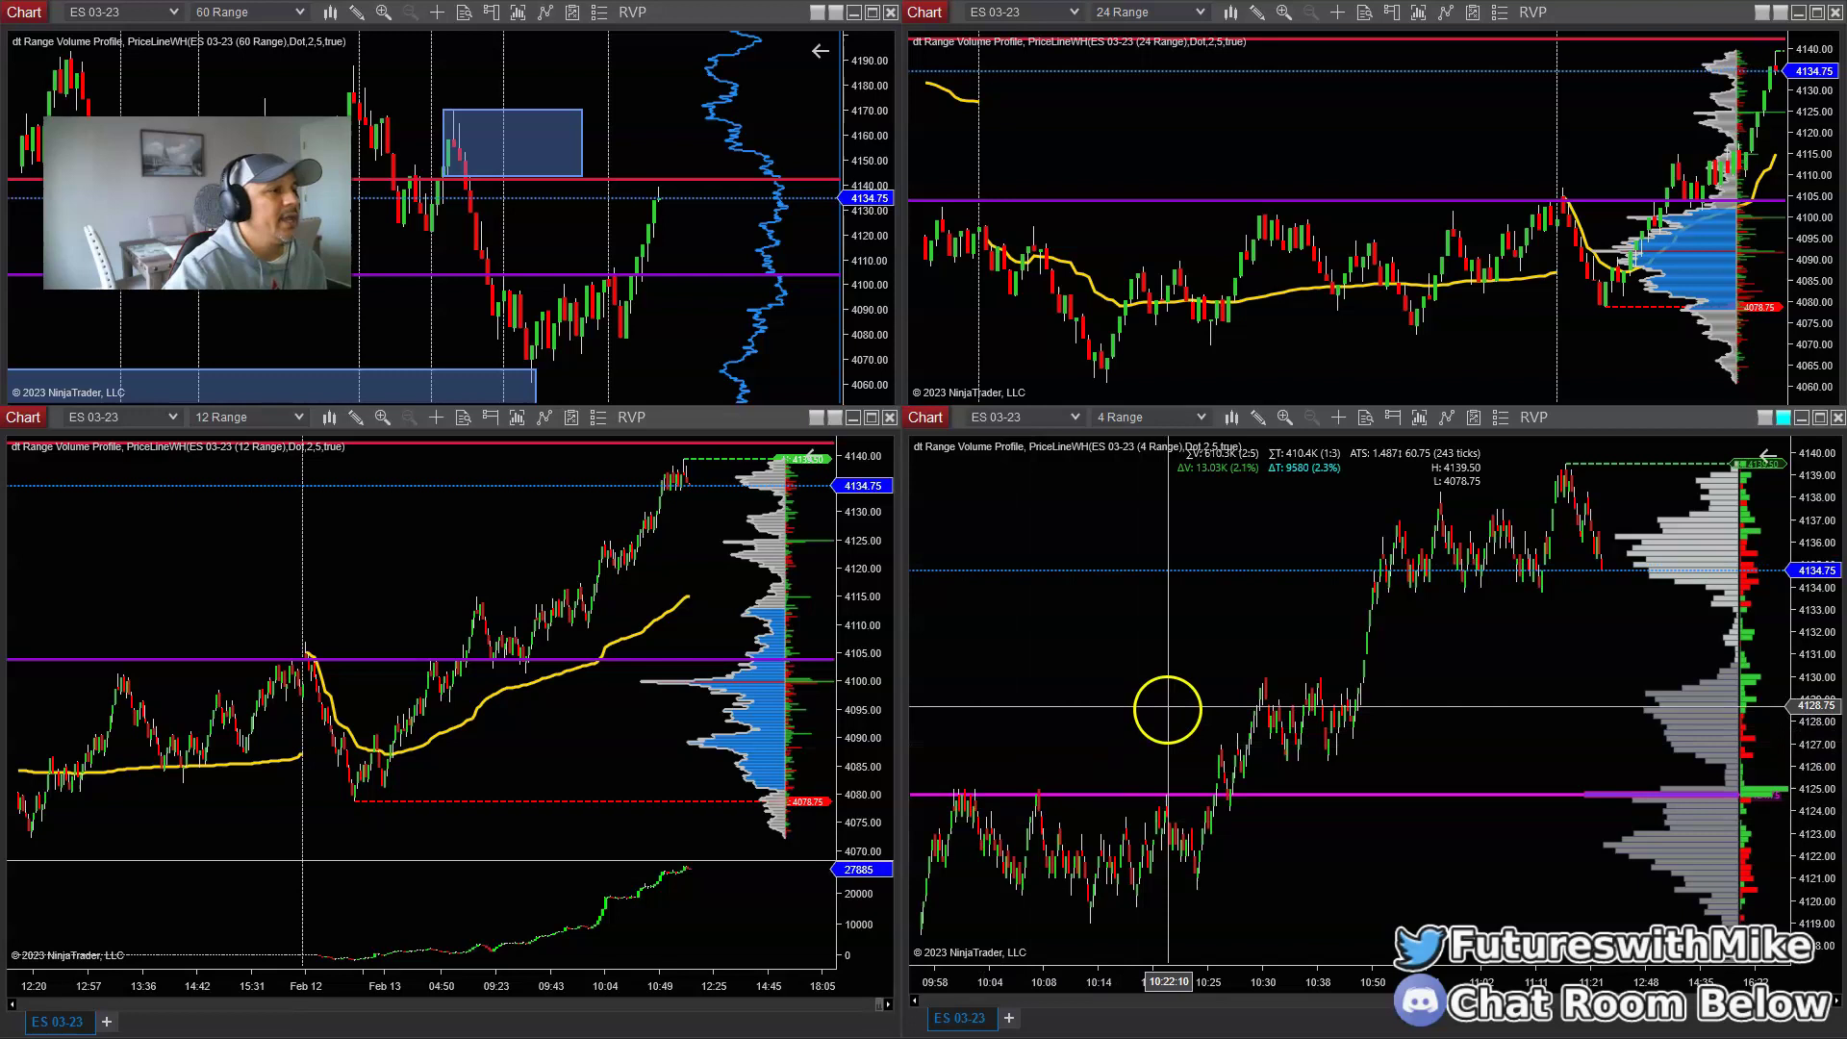
Step: Compress the 4 Range chart and shift the 24 Range chart to review the latest price action
{"action": "scroll", "coordinate": [1206, 625], "scroll_direction": "down", "scroll_amount": 3}
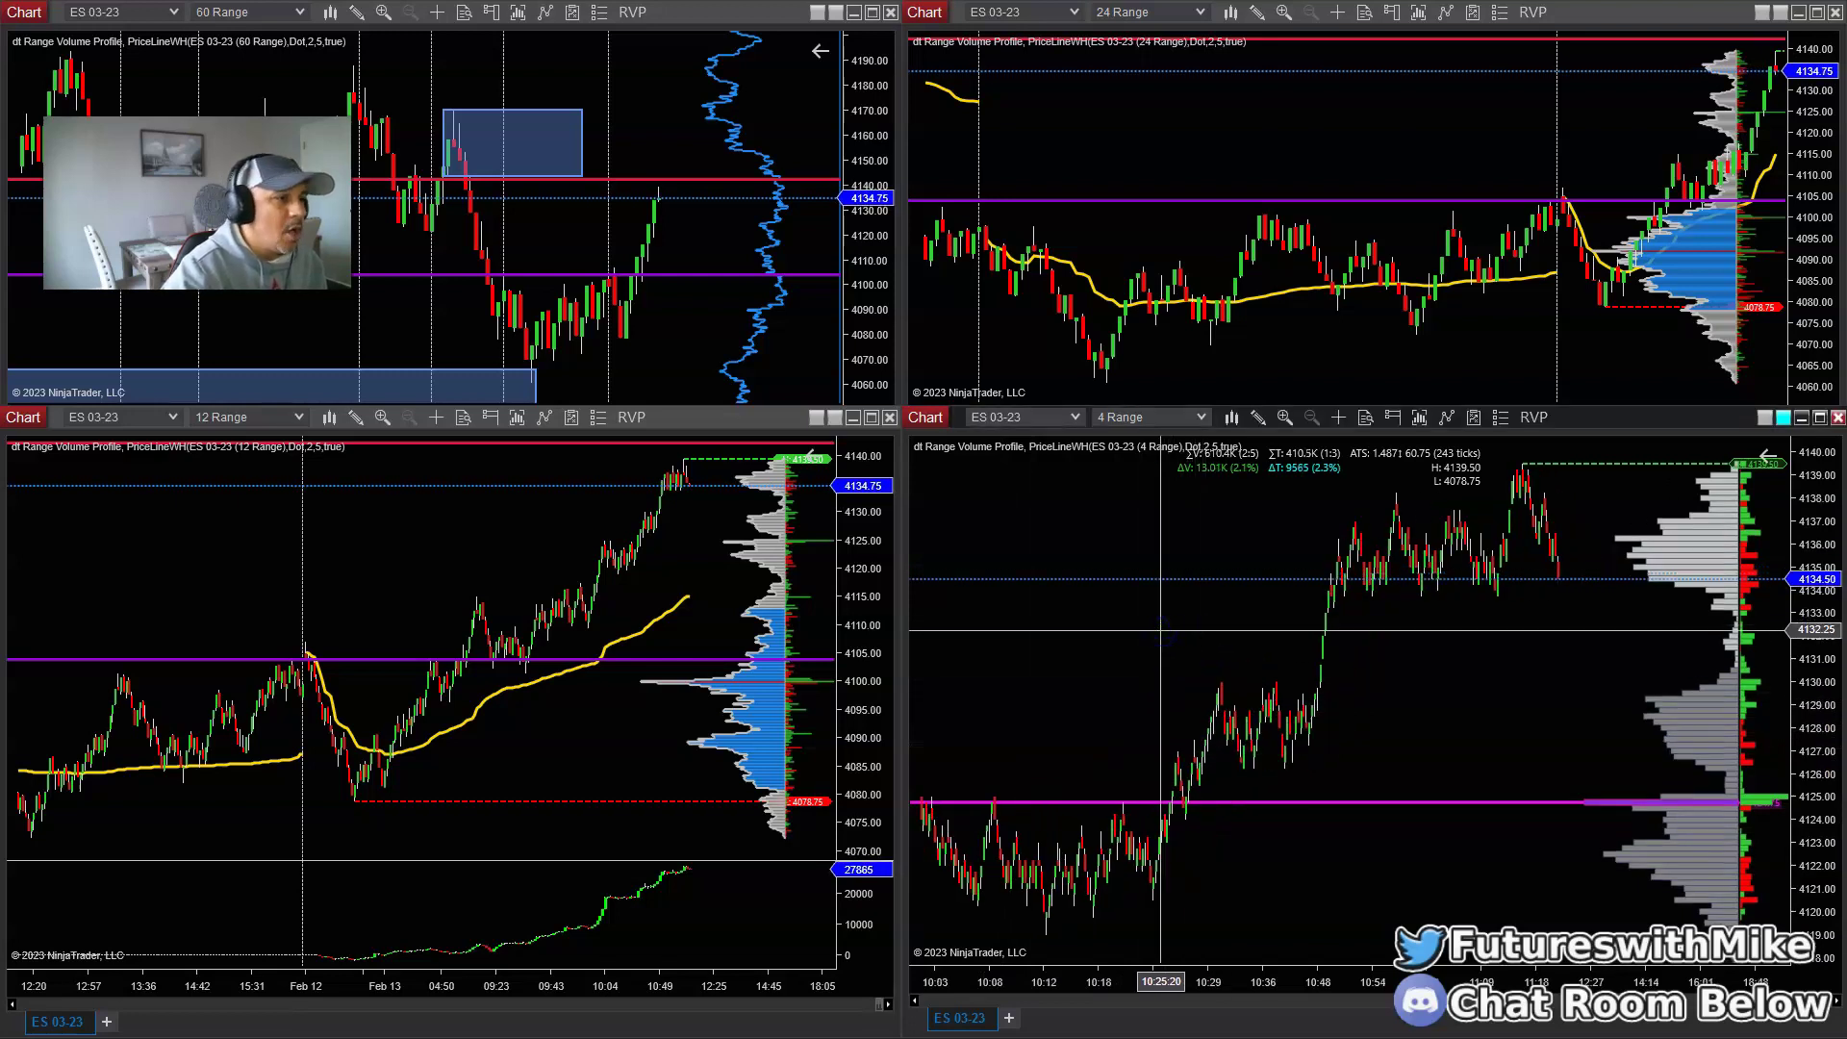
{"action": "left_click_drag", "start_coordinate": [1401, 359], "coordinate": [1252, 365]}
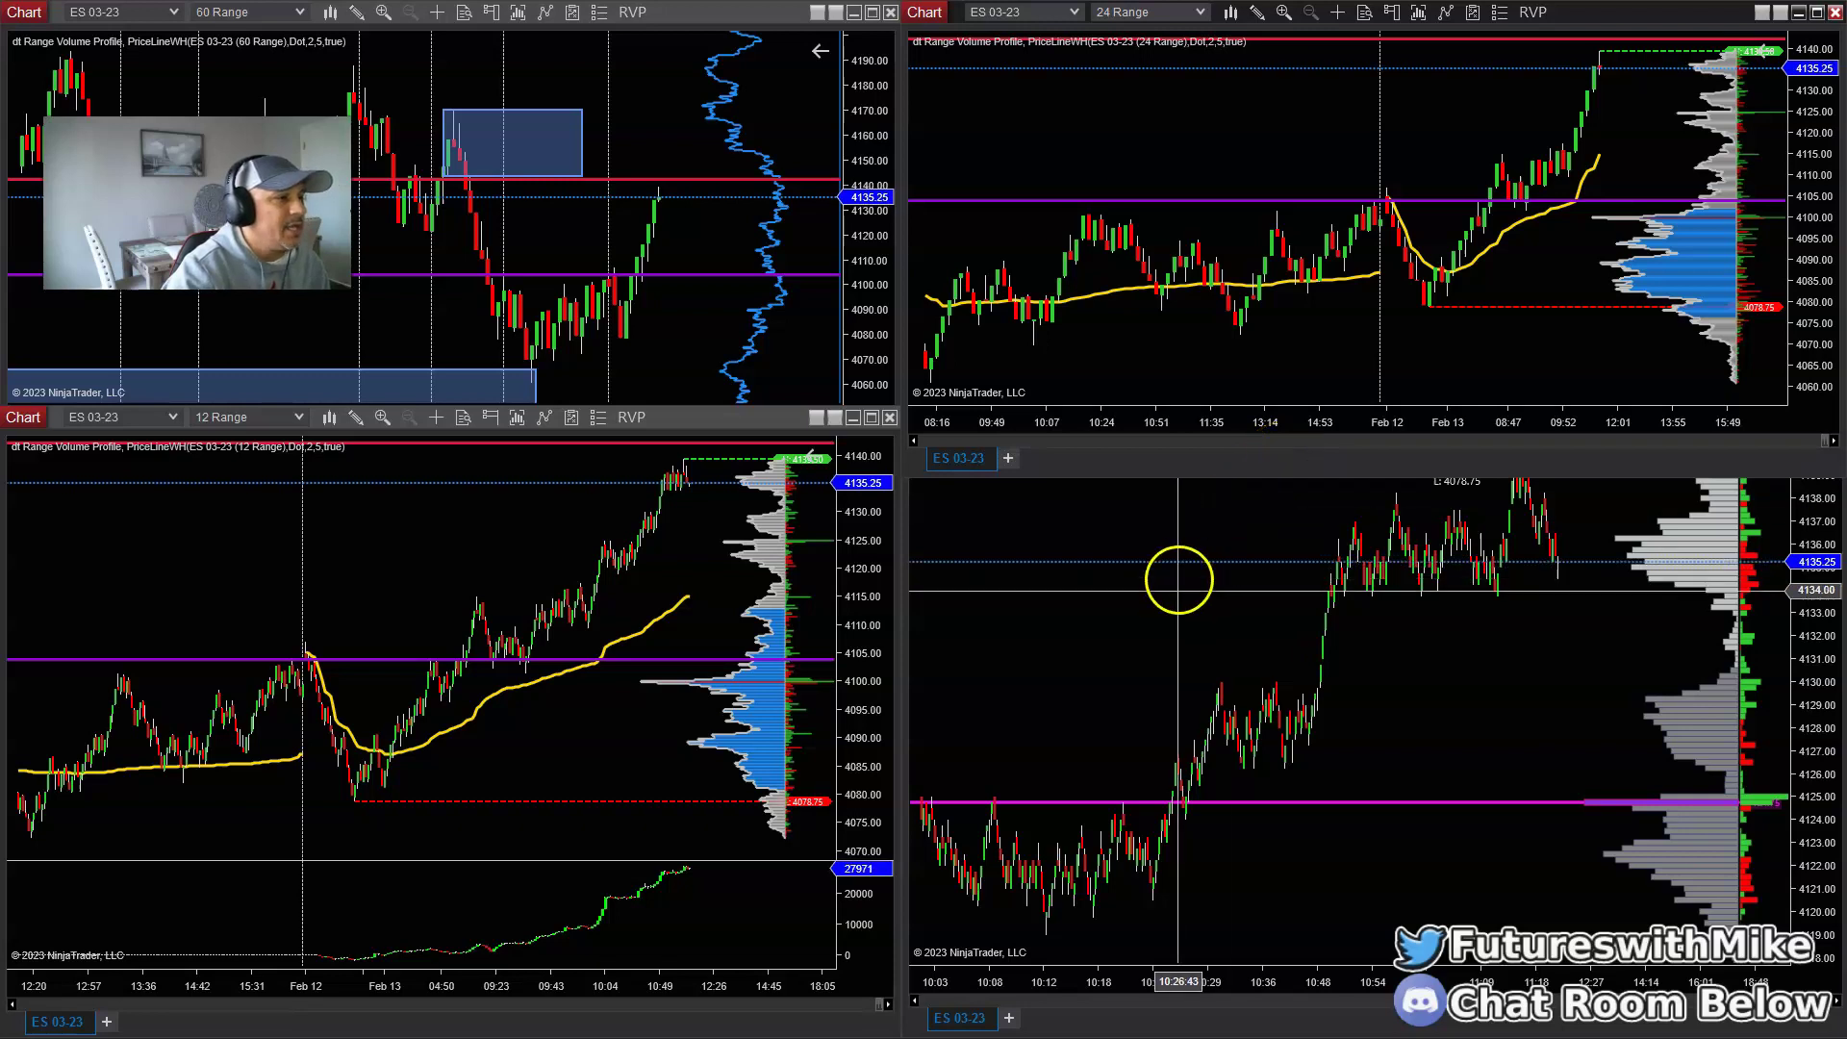
{"action": "left_click", "coordinate": [1178, 578]}
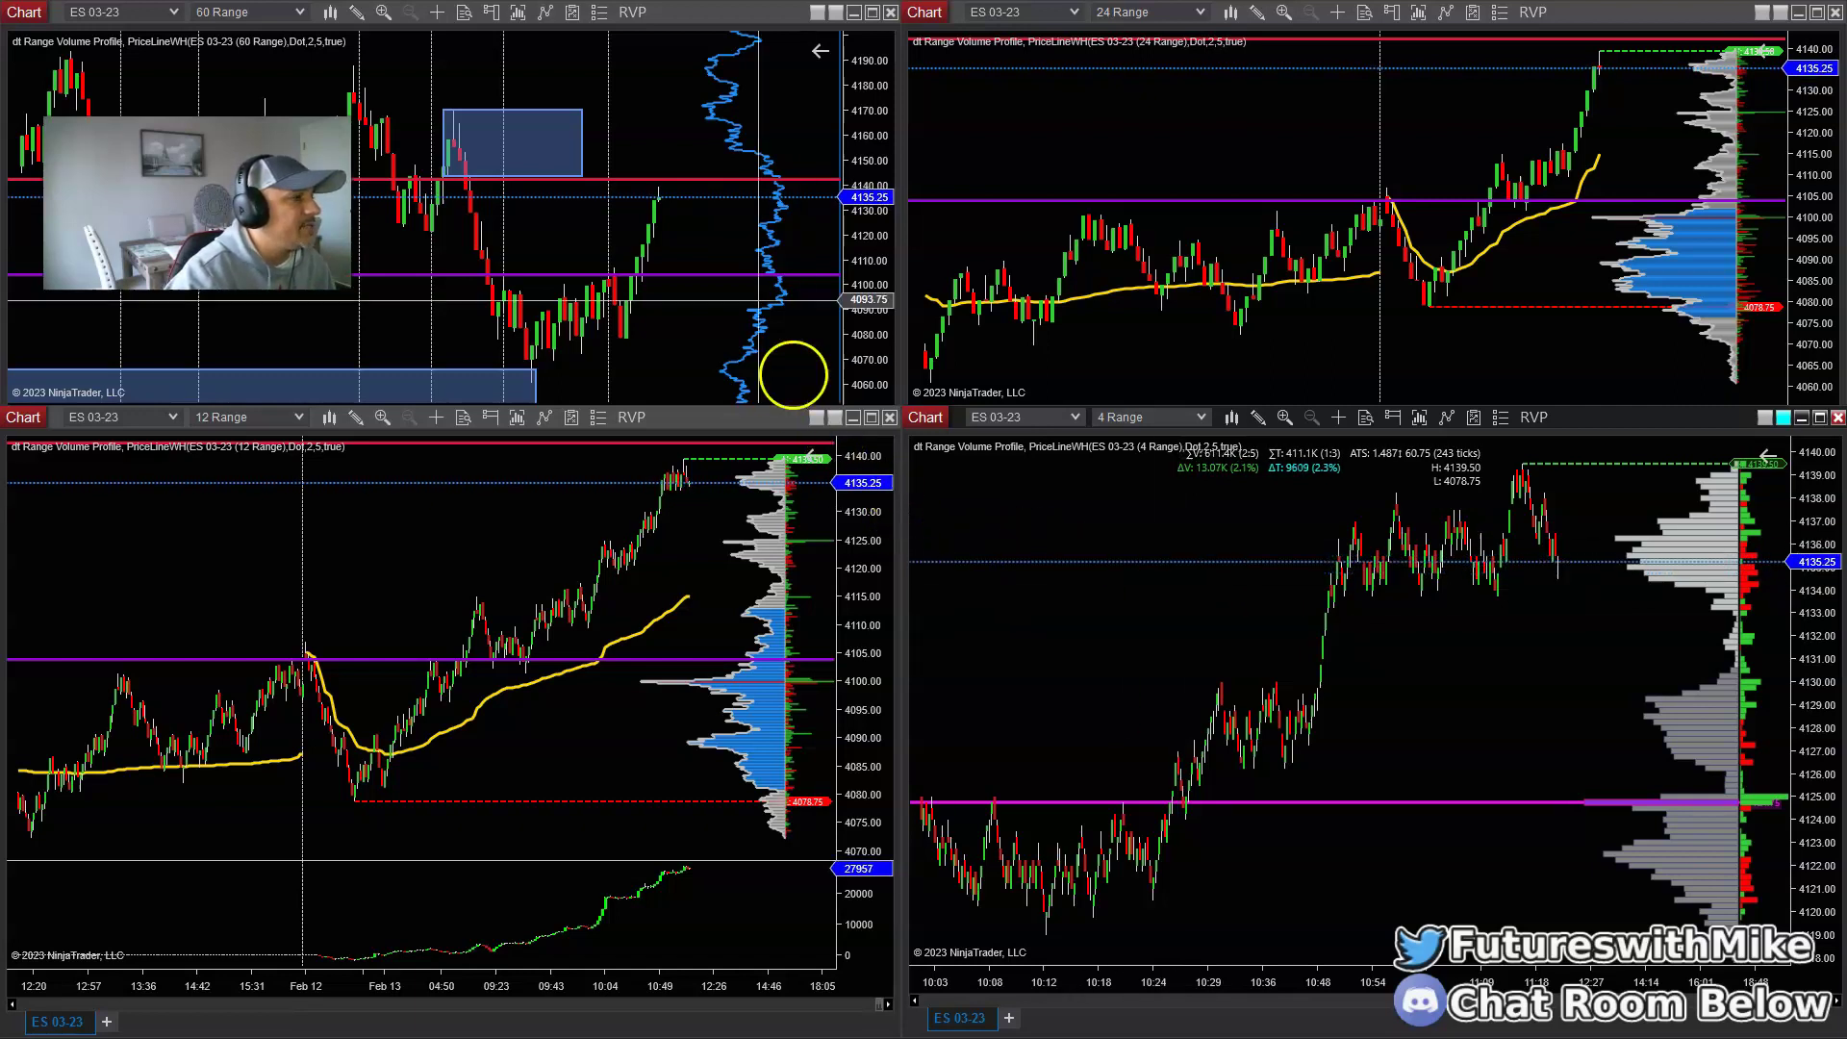
Step: Enlarge the 60 Range chart, examine price against the blue zones and the red and purple levels, and return to the four-chart layout
{"action": "left_click", "coordinate": [871, 14]}
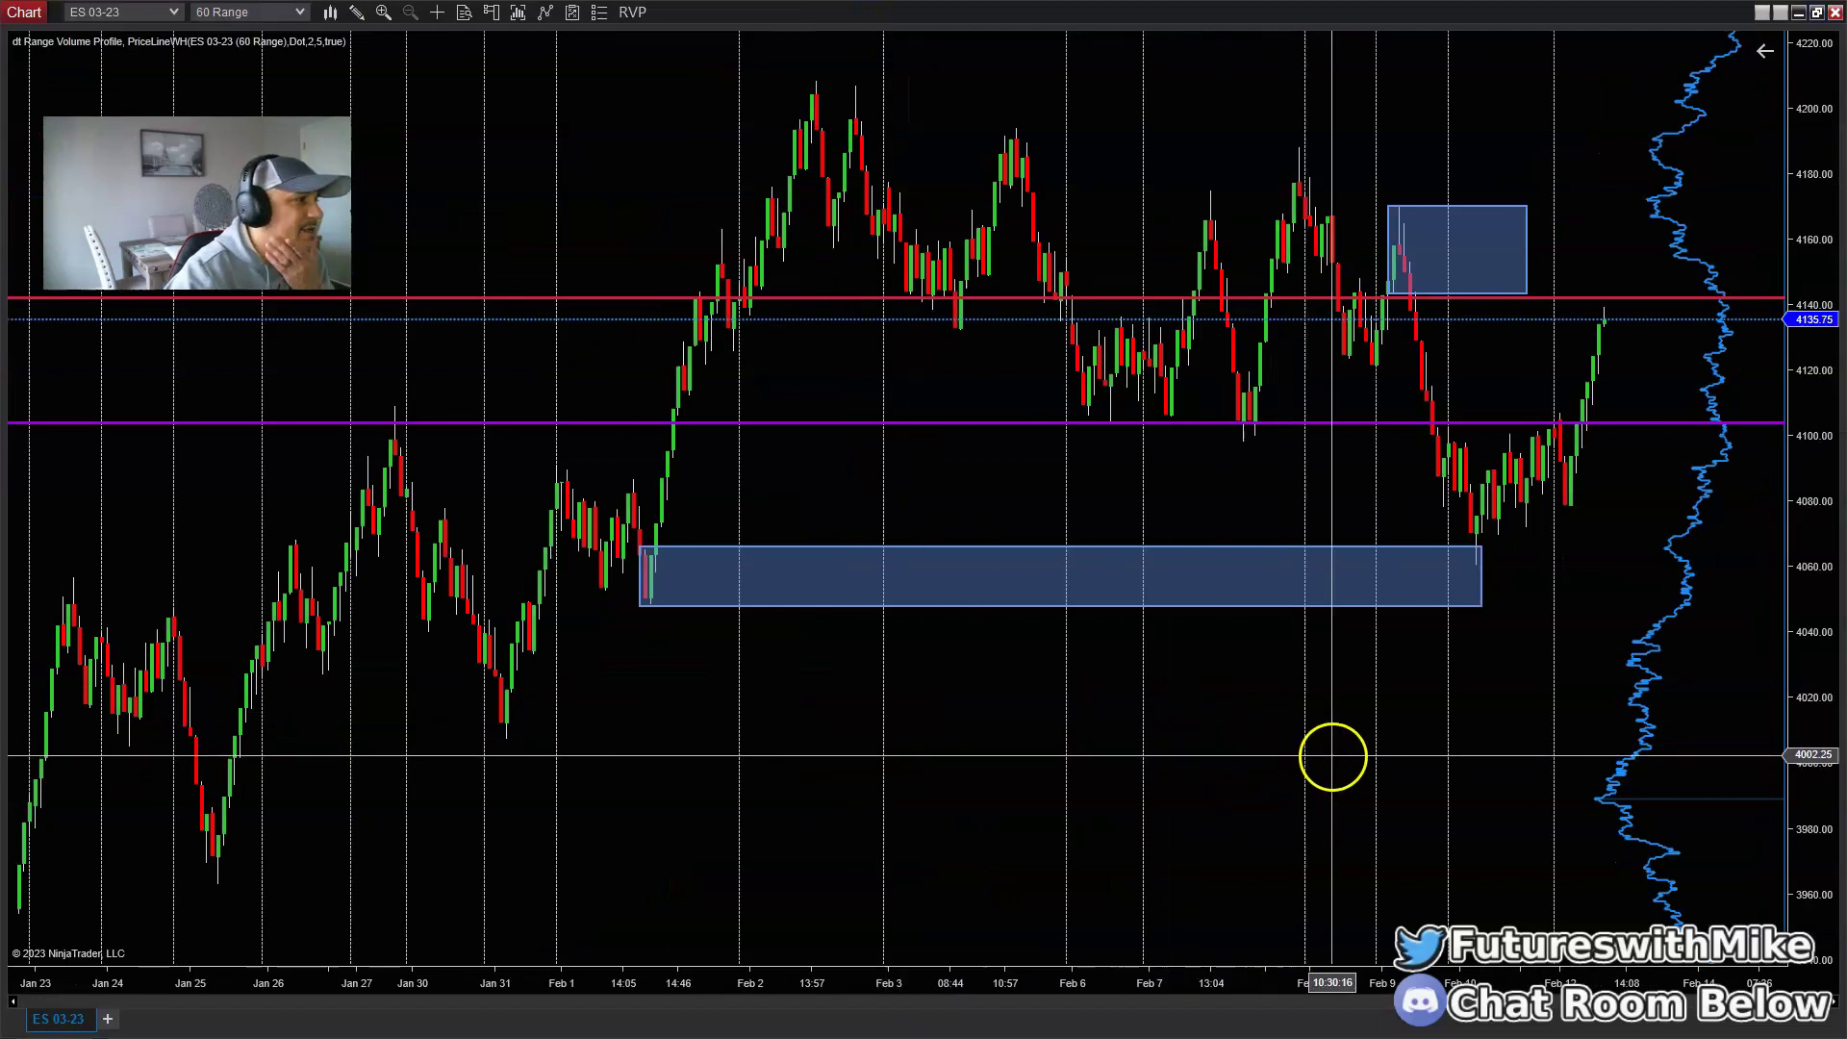
{"action": "left_click_drag", "start_coordinate": [1360, 763], "coordinate": [1311, 766]}
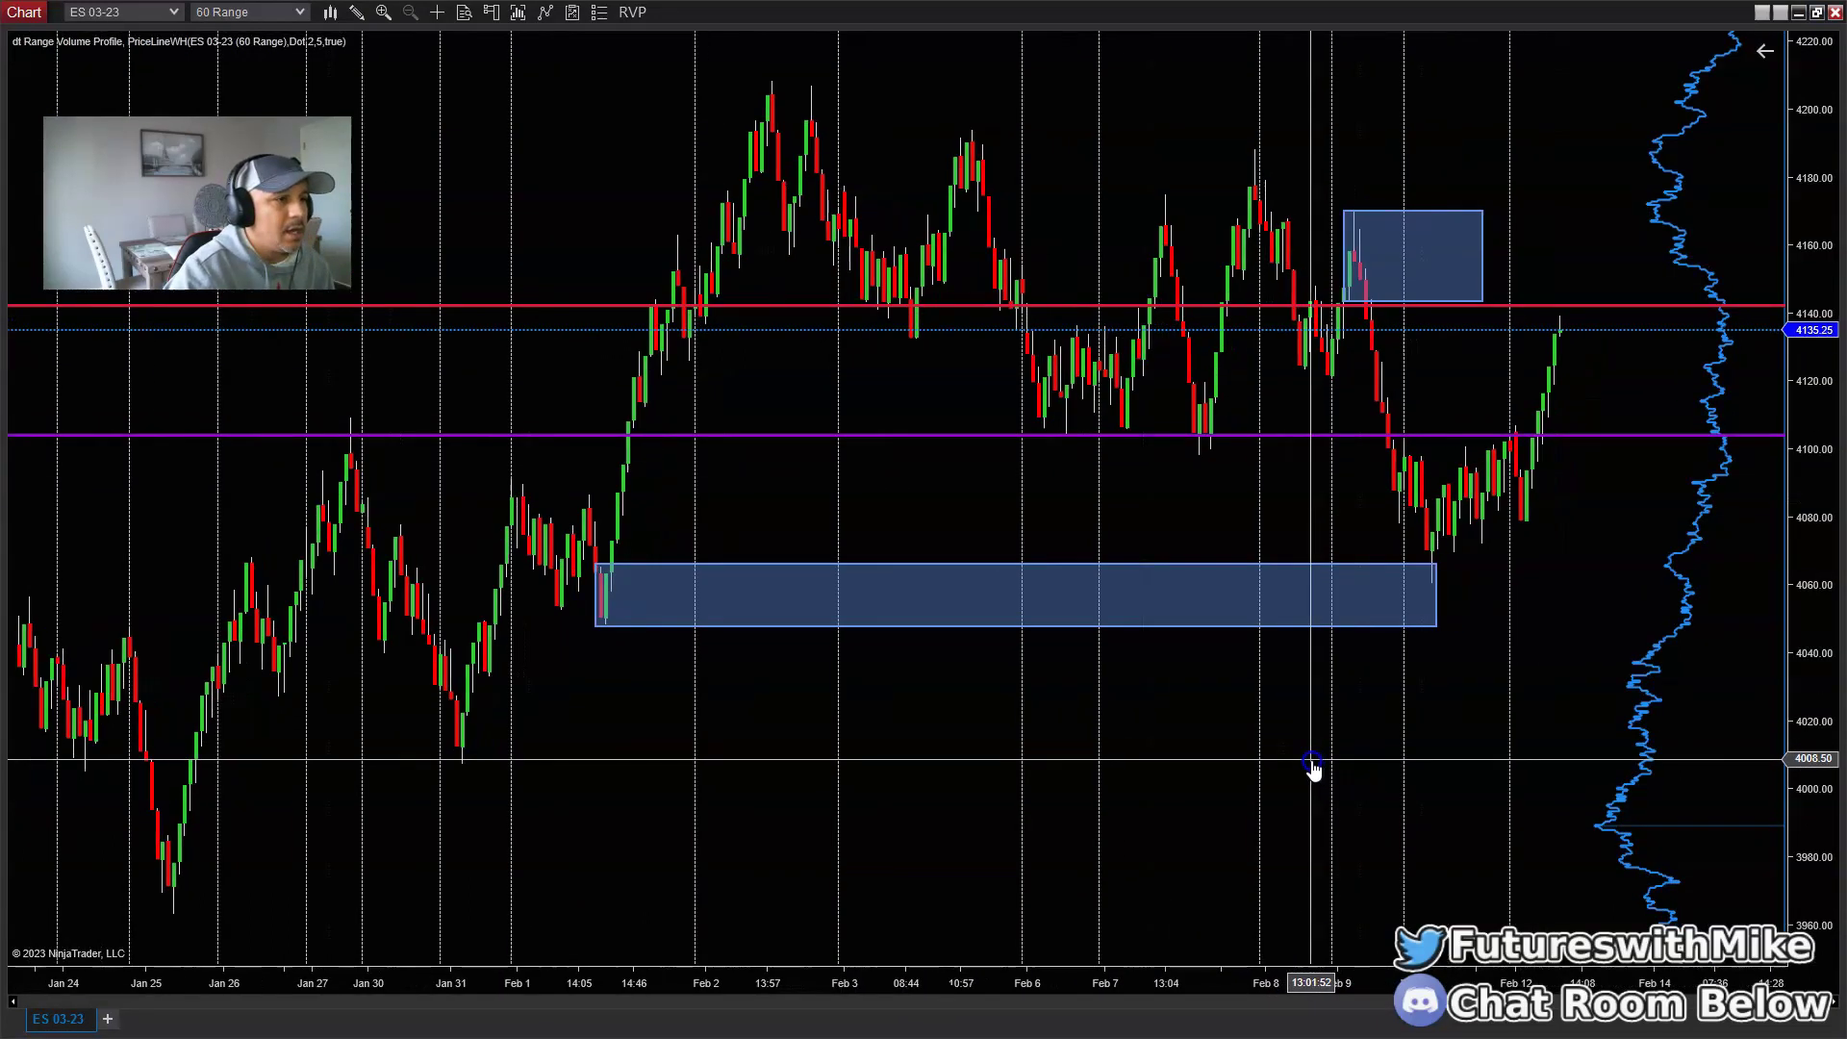
{"action": "left_click_drag", "start_coordinate": [1358, 986], "coordinate": [1337, 985]}
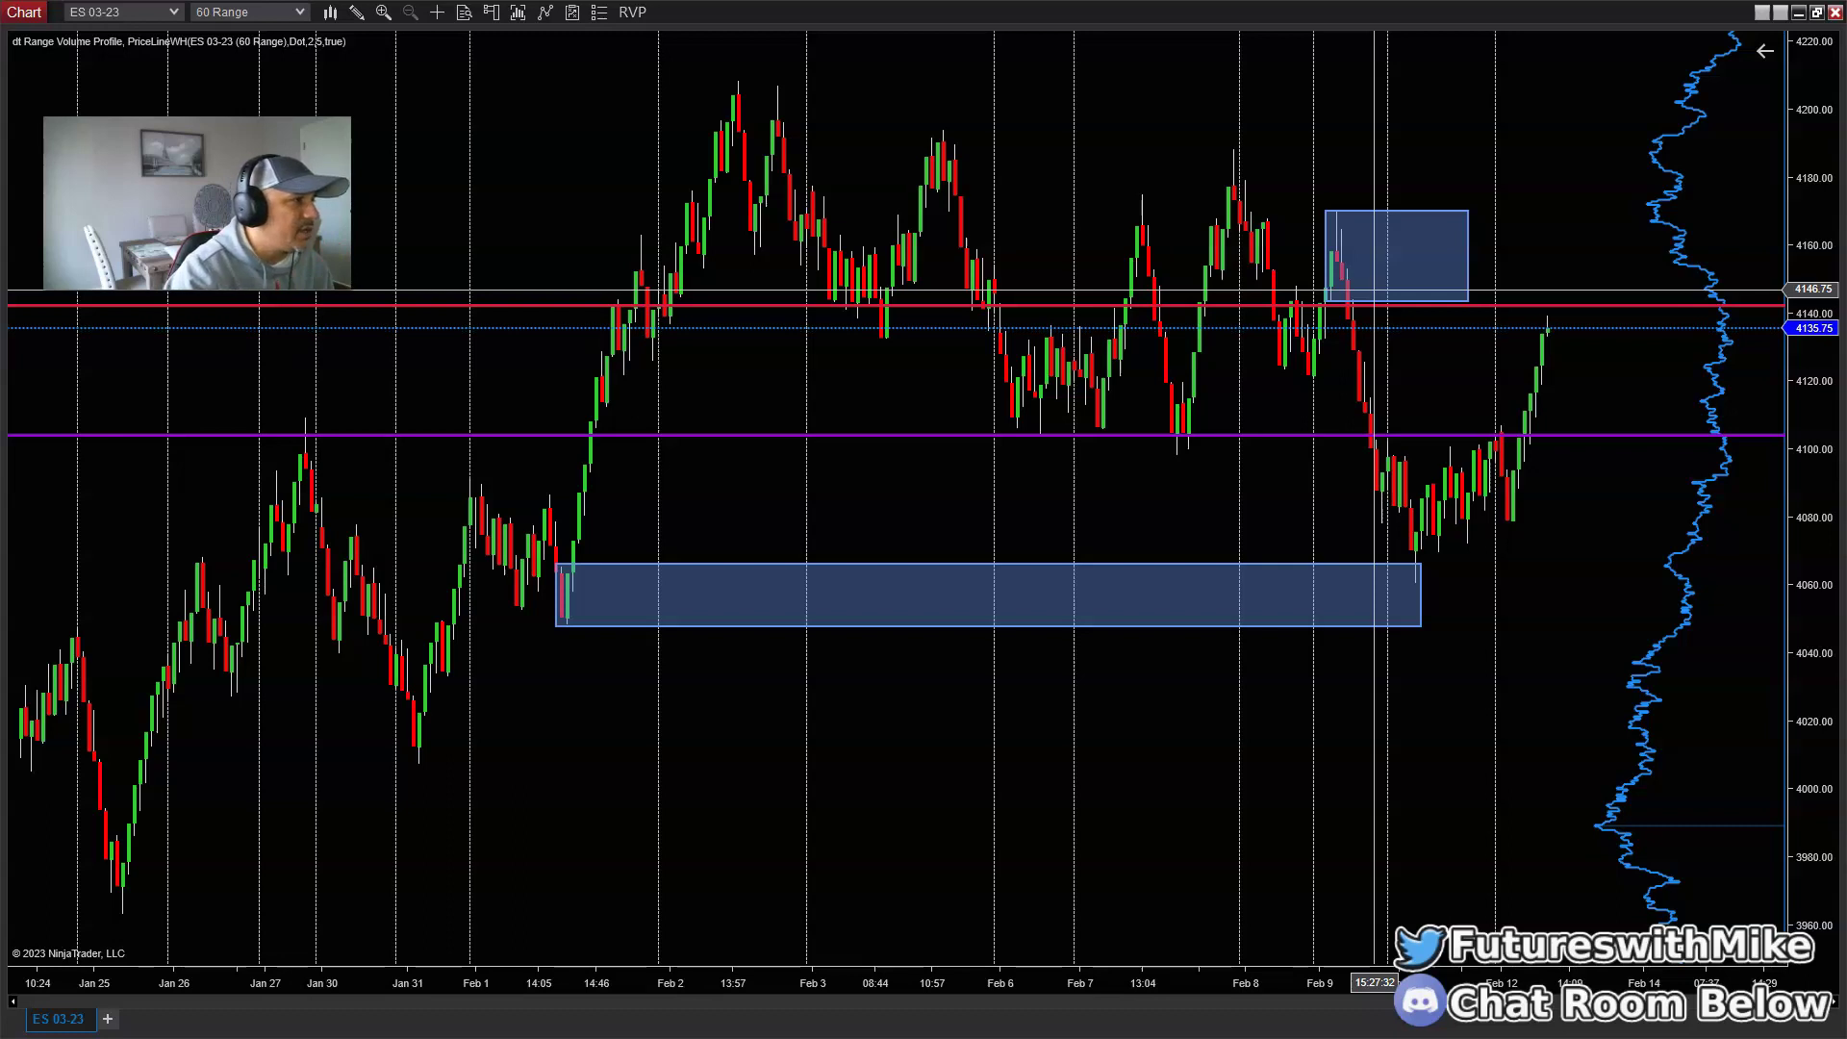
{"action": "left_click", "coordinate": [1366, 283]}
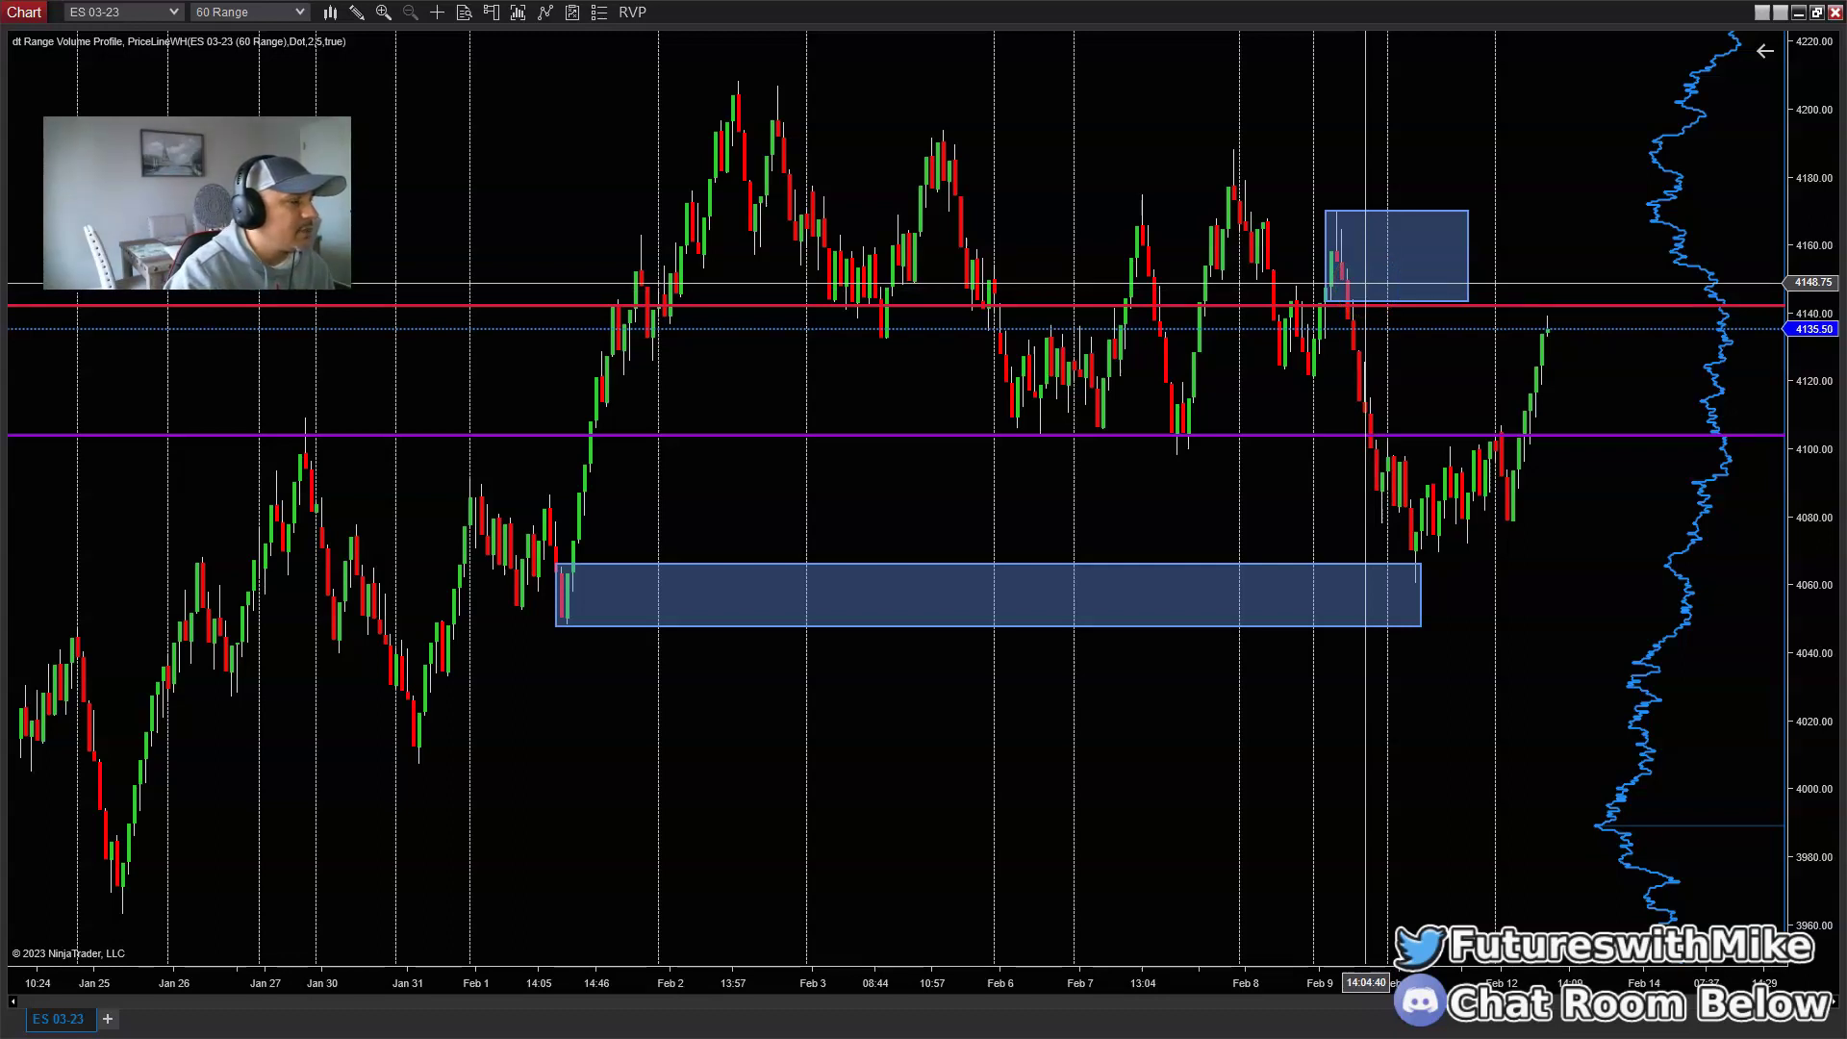
{"action": "left_click", "coordinate": [1484, 301]}
{"action": "left_click", "coordinate": [1487, 355]}
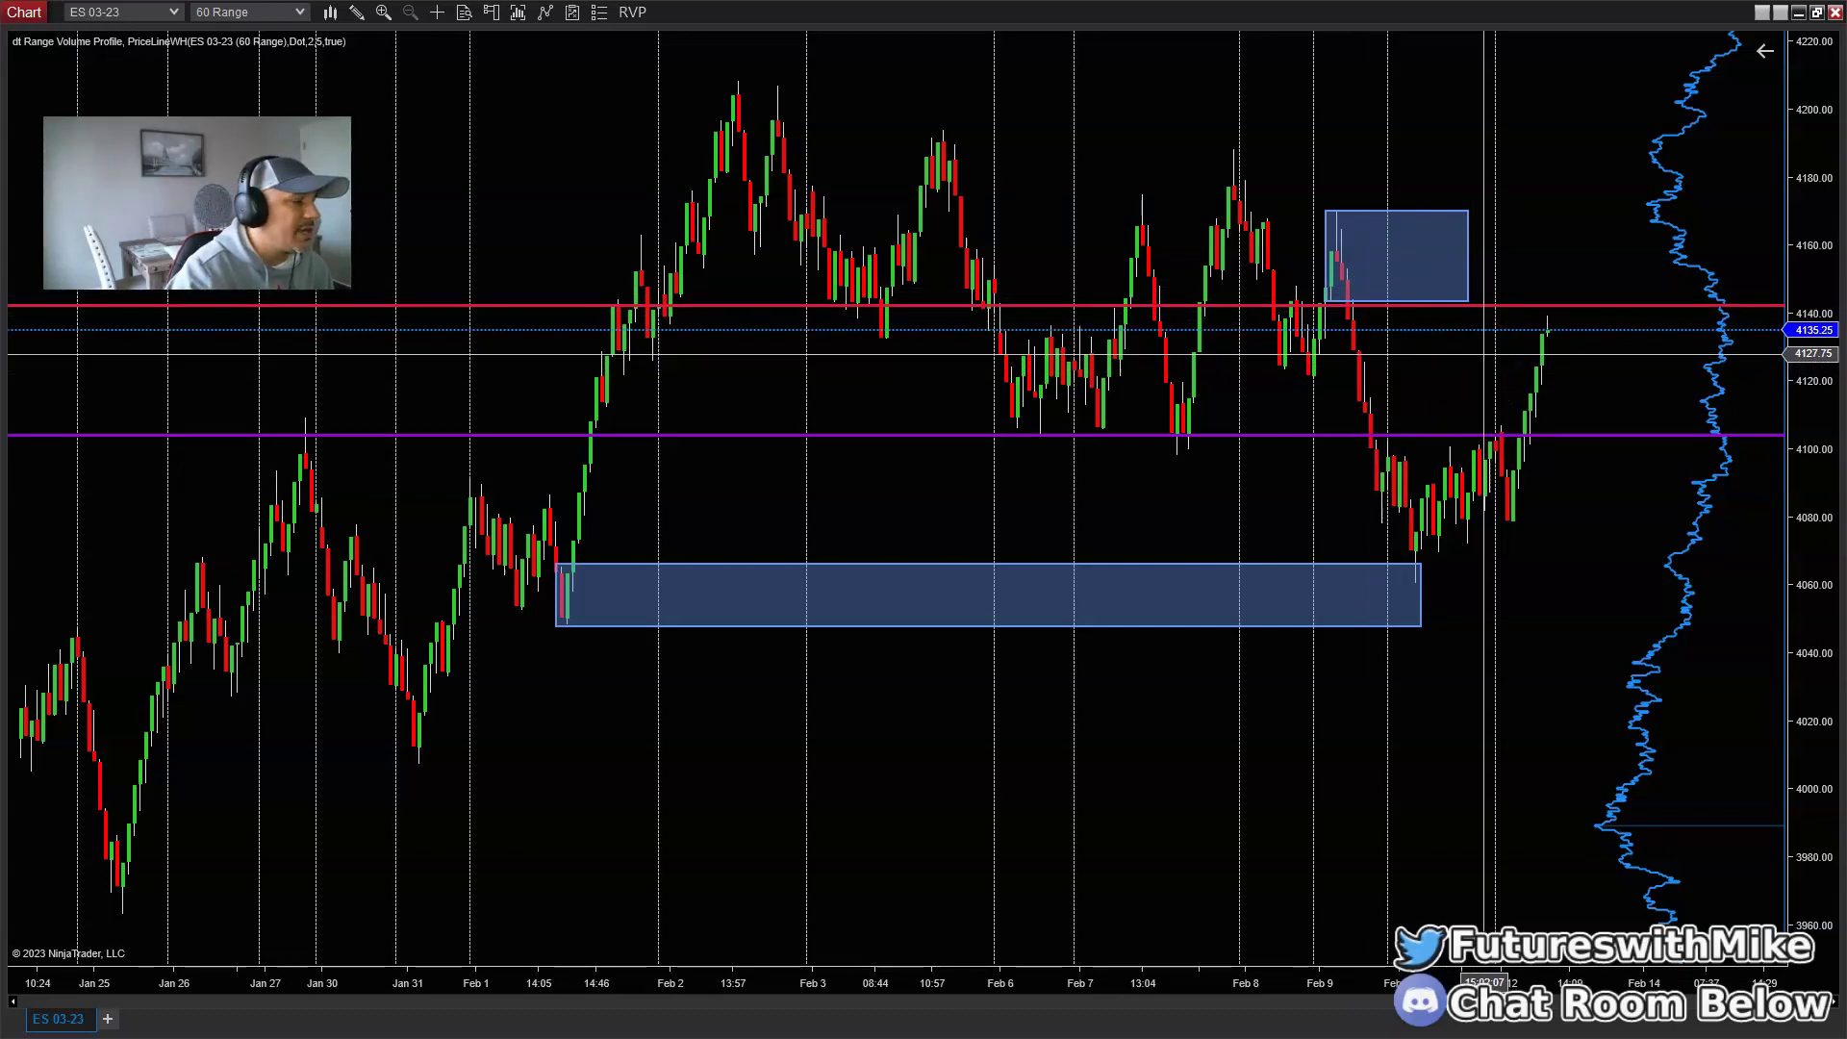
{"action": "left_click_drag", "start_coordinate": [1286, 766], "coordinate": [1265, 978]}
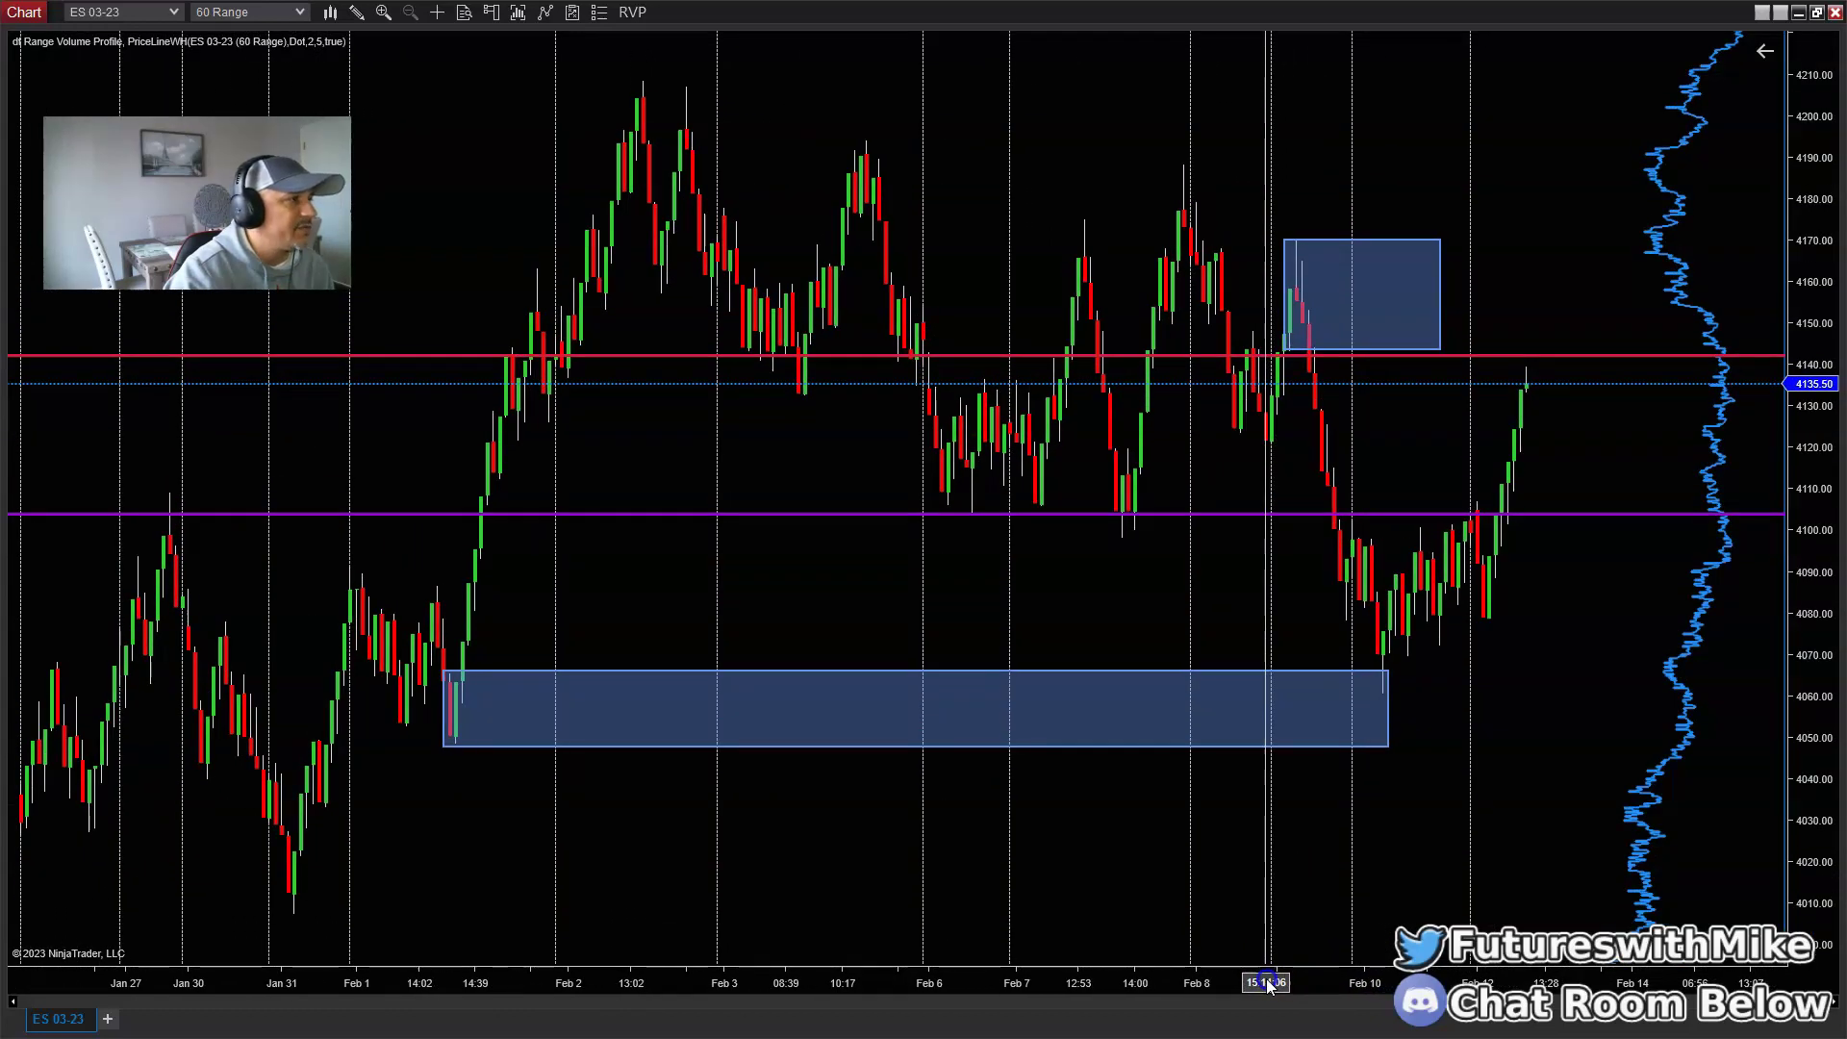
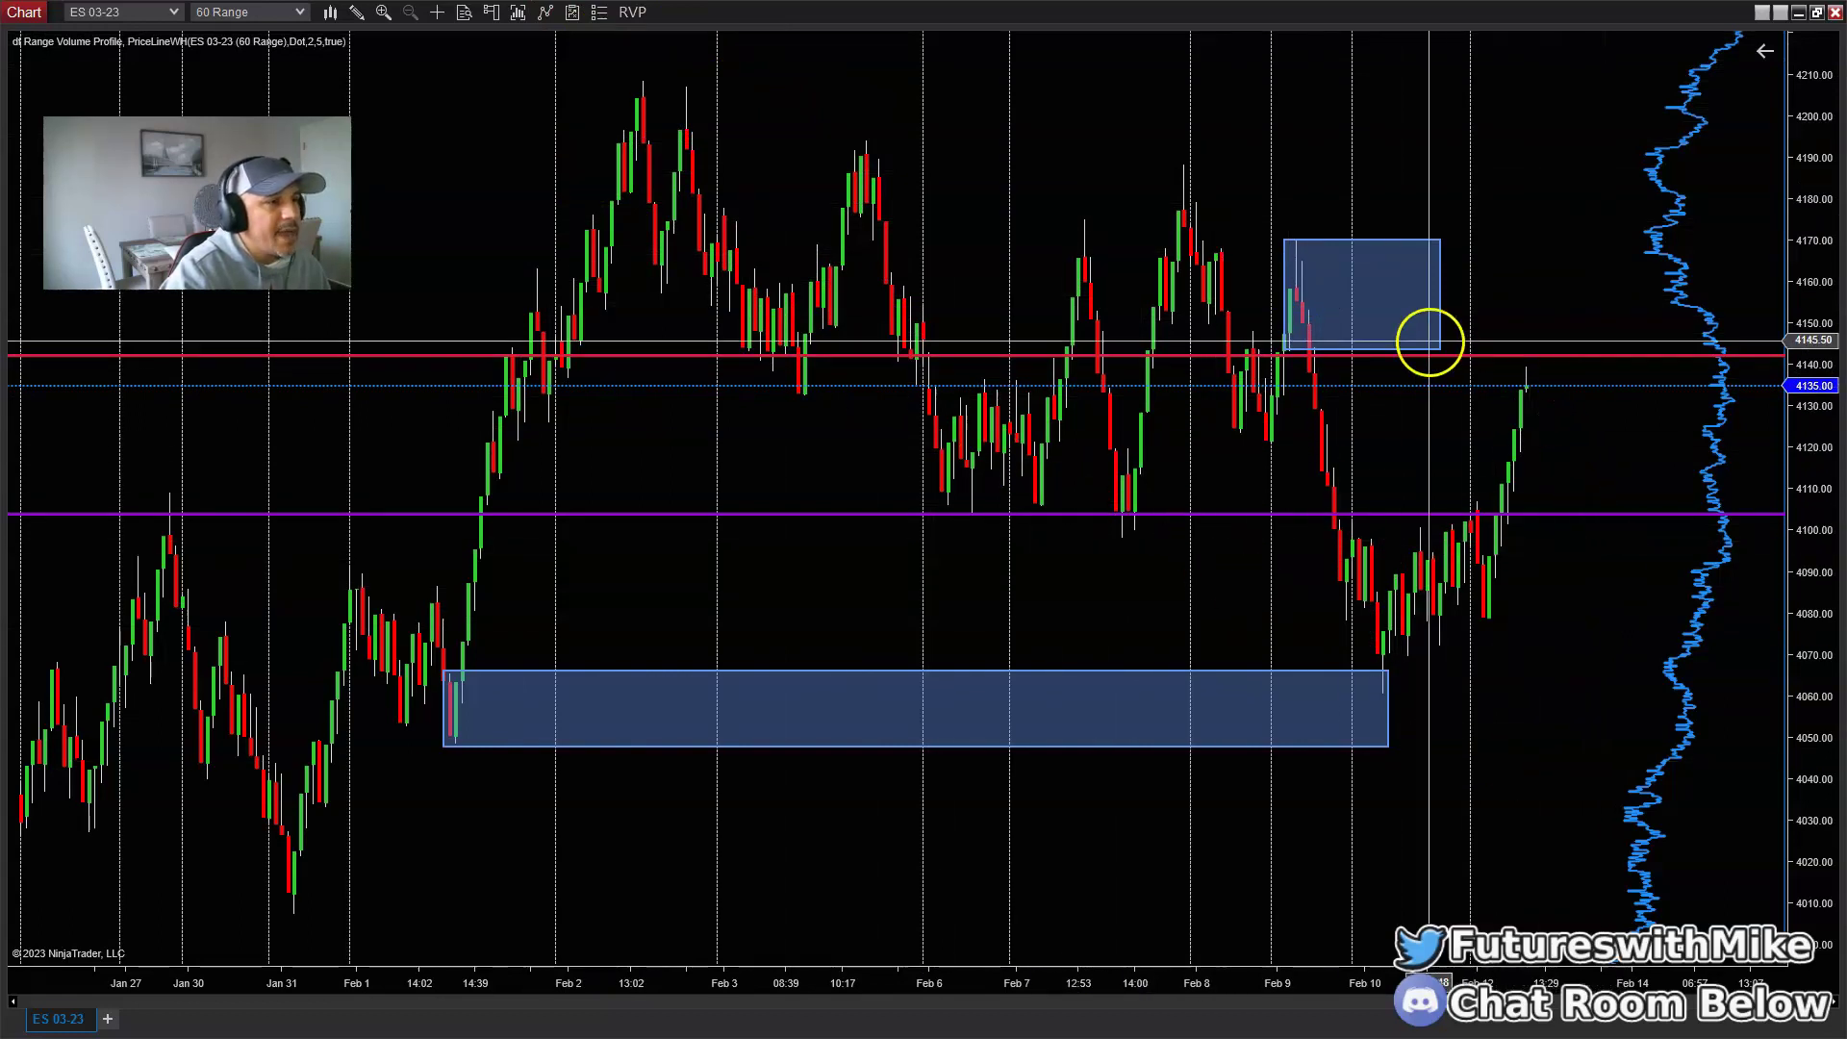
{"action": "left_click", "coordinate": [1814, 13]}
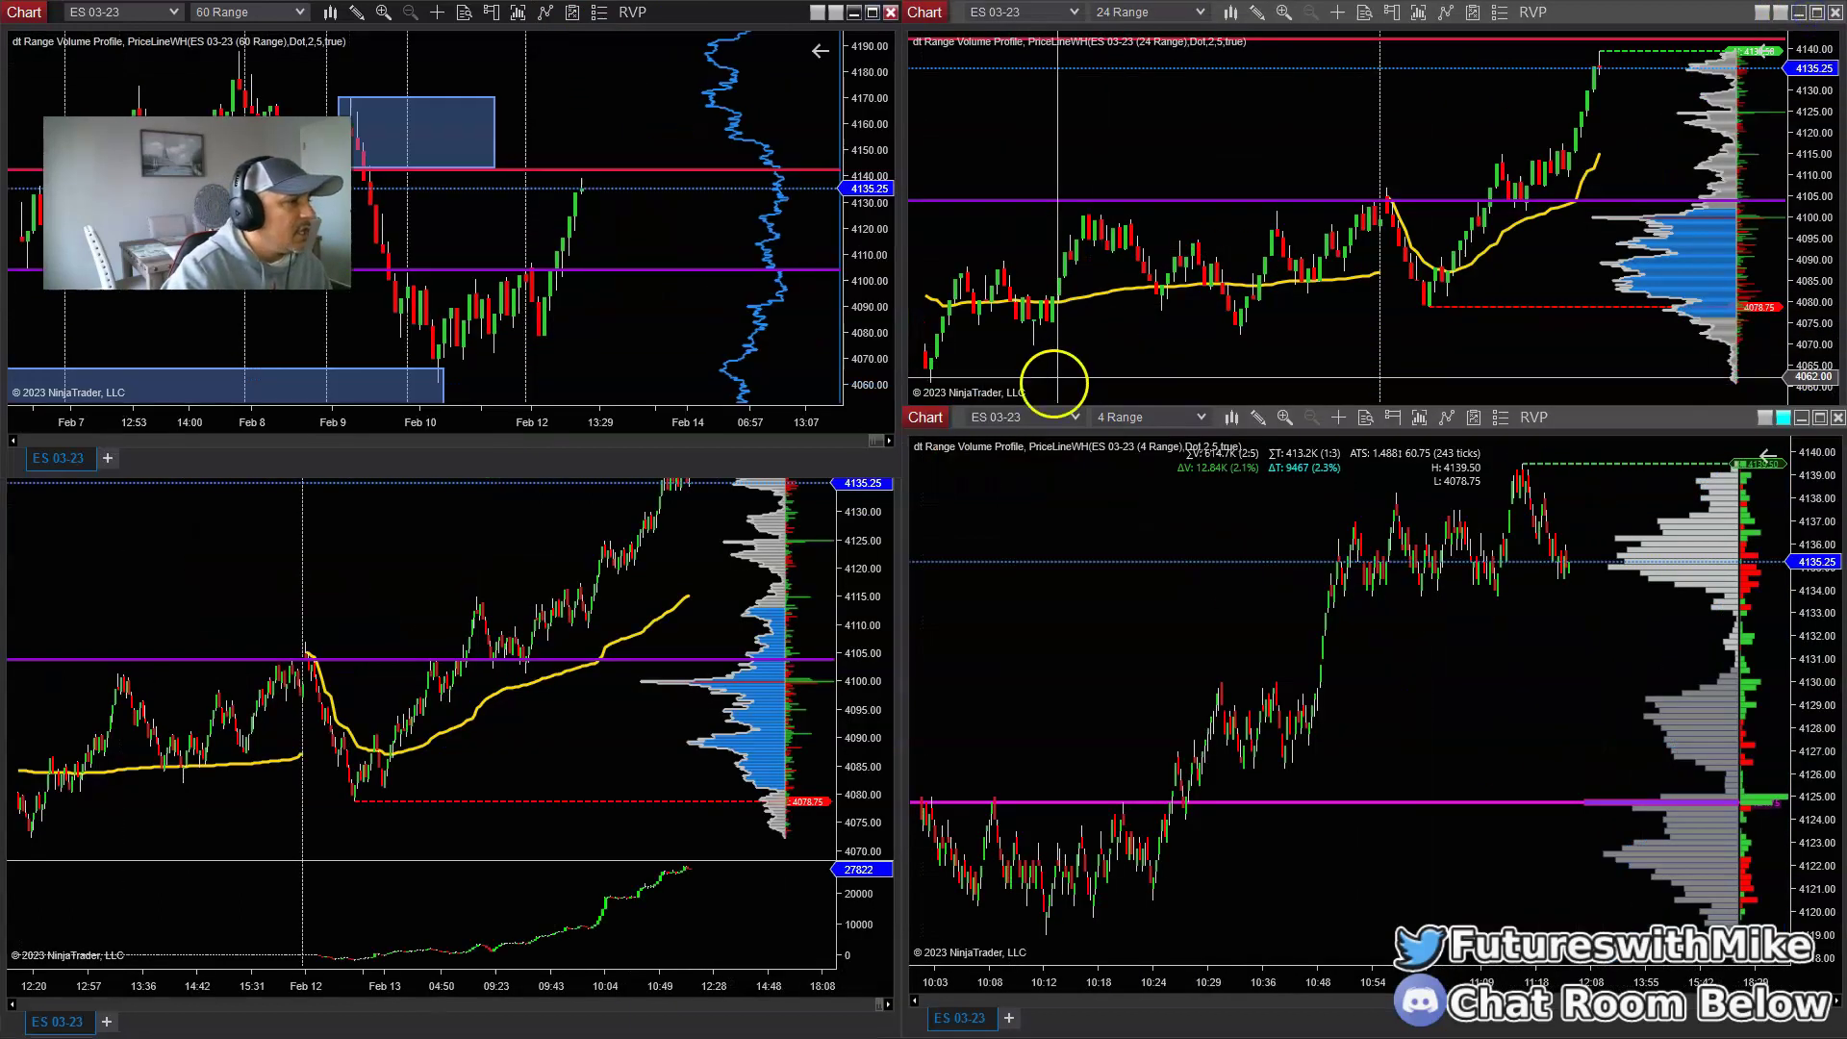
Step: Enlarge the 12 Range chart and delete the Fibonacci retracement drawn over the Feb 10 rally
{"action": "left_click", "coordinate": [675, 564]}
{"action": "left_click", "coordinate": [872, 419]}
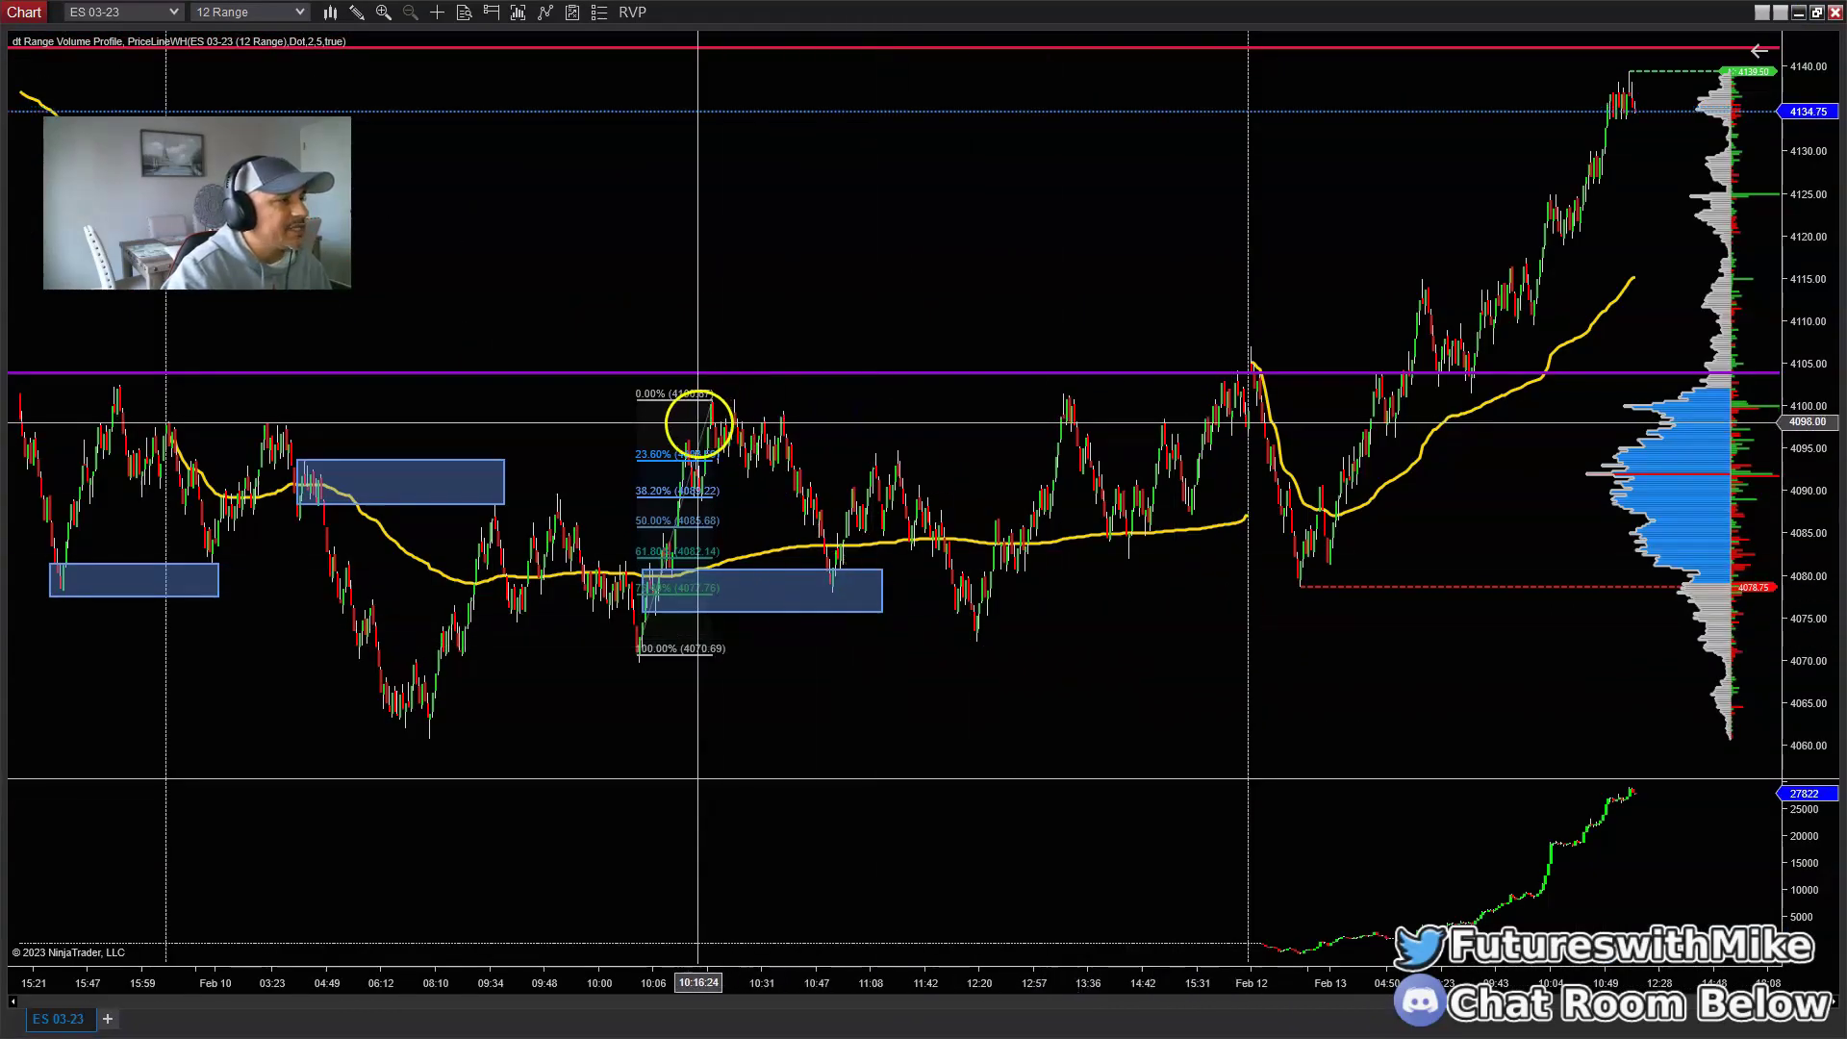
{"action": "key", "text": "Delete"}
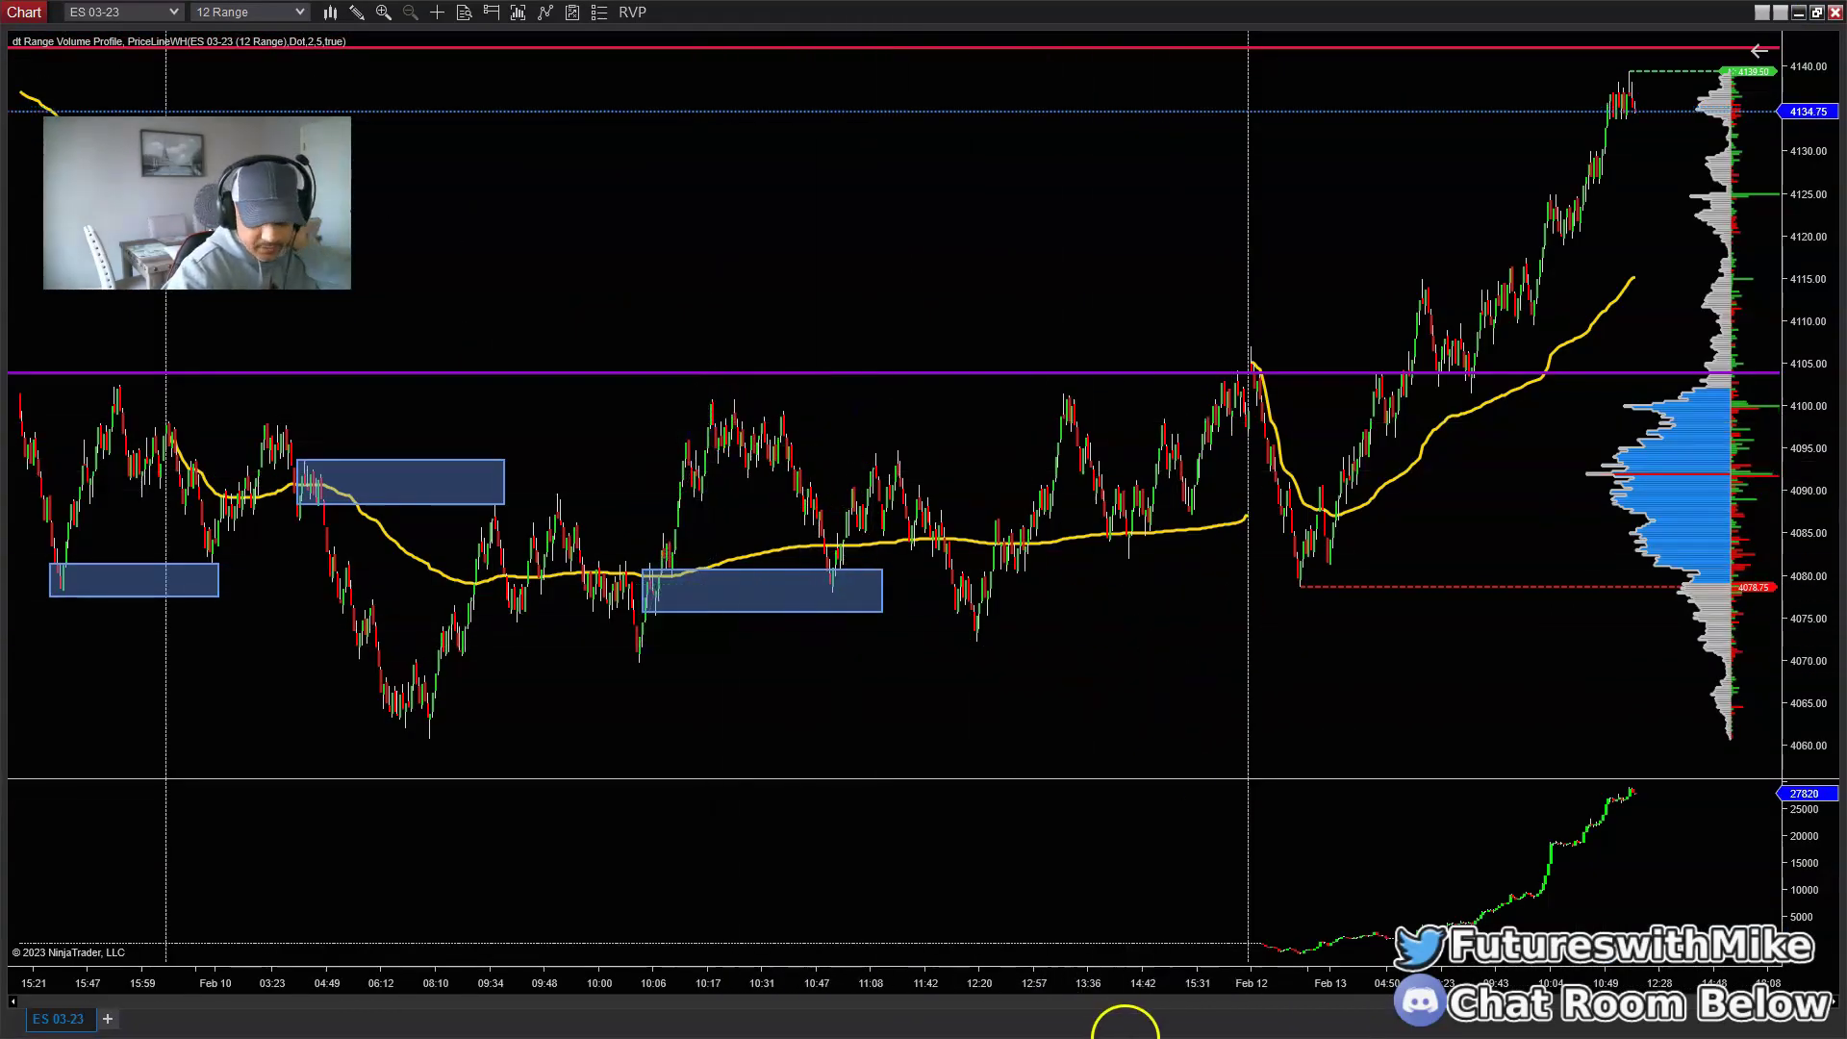
{"action": "left_click_drag", "start_coordinate": [1084, 990], "coordinate": [1183, 983]}
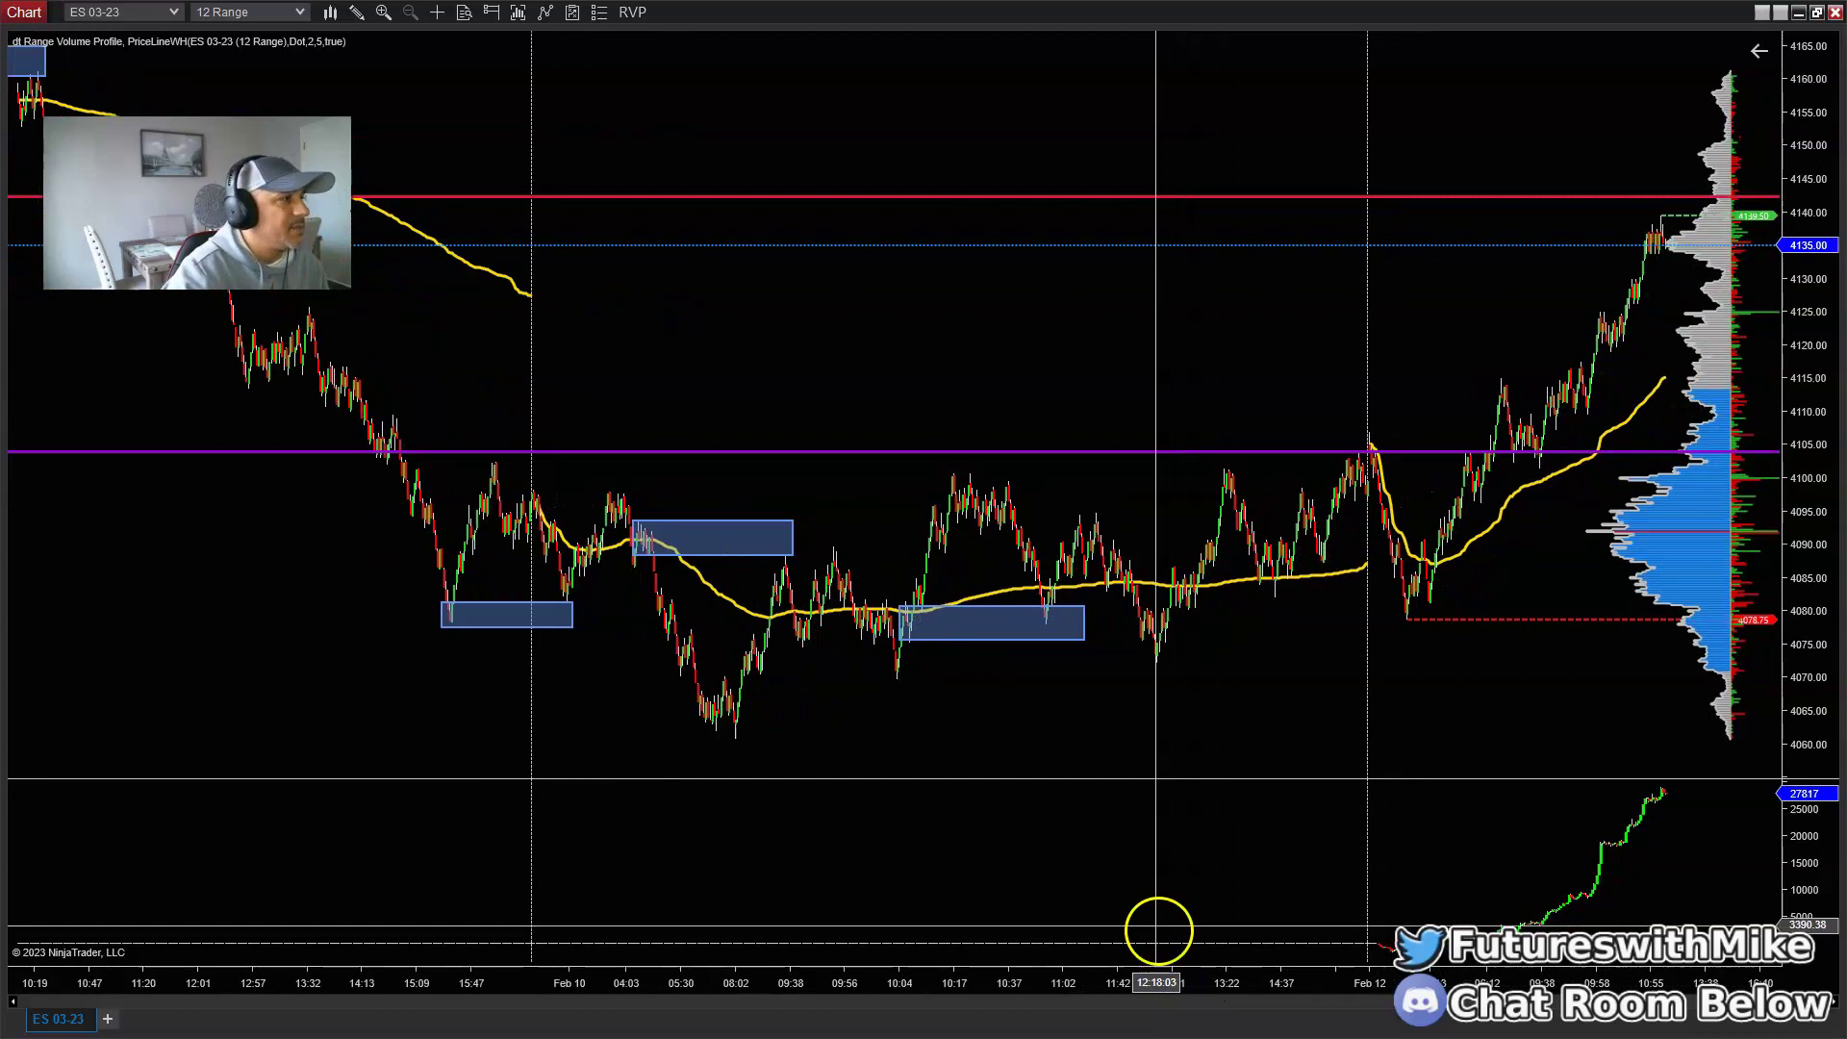
Step: Recheck the 60 Range chart at full size and compare its recent bars with the 12 Range chart in the four-chart layout
{"action": "left_click", "coordinate": [1816, 12]}
{"action": "left_click", "coordinate": [871, 13]}
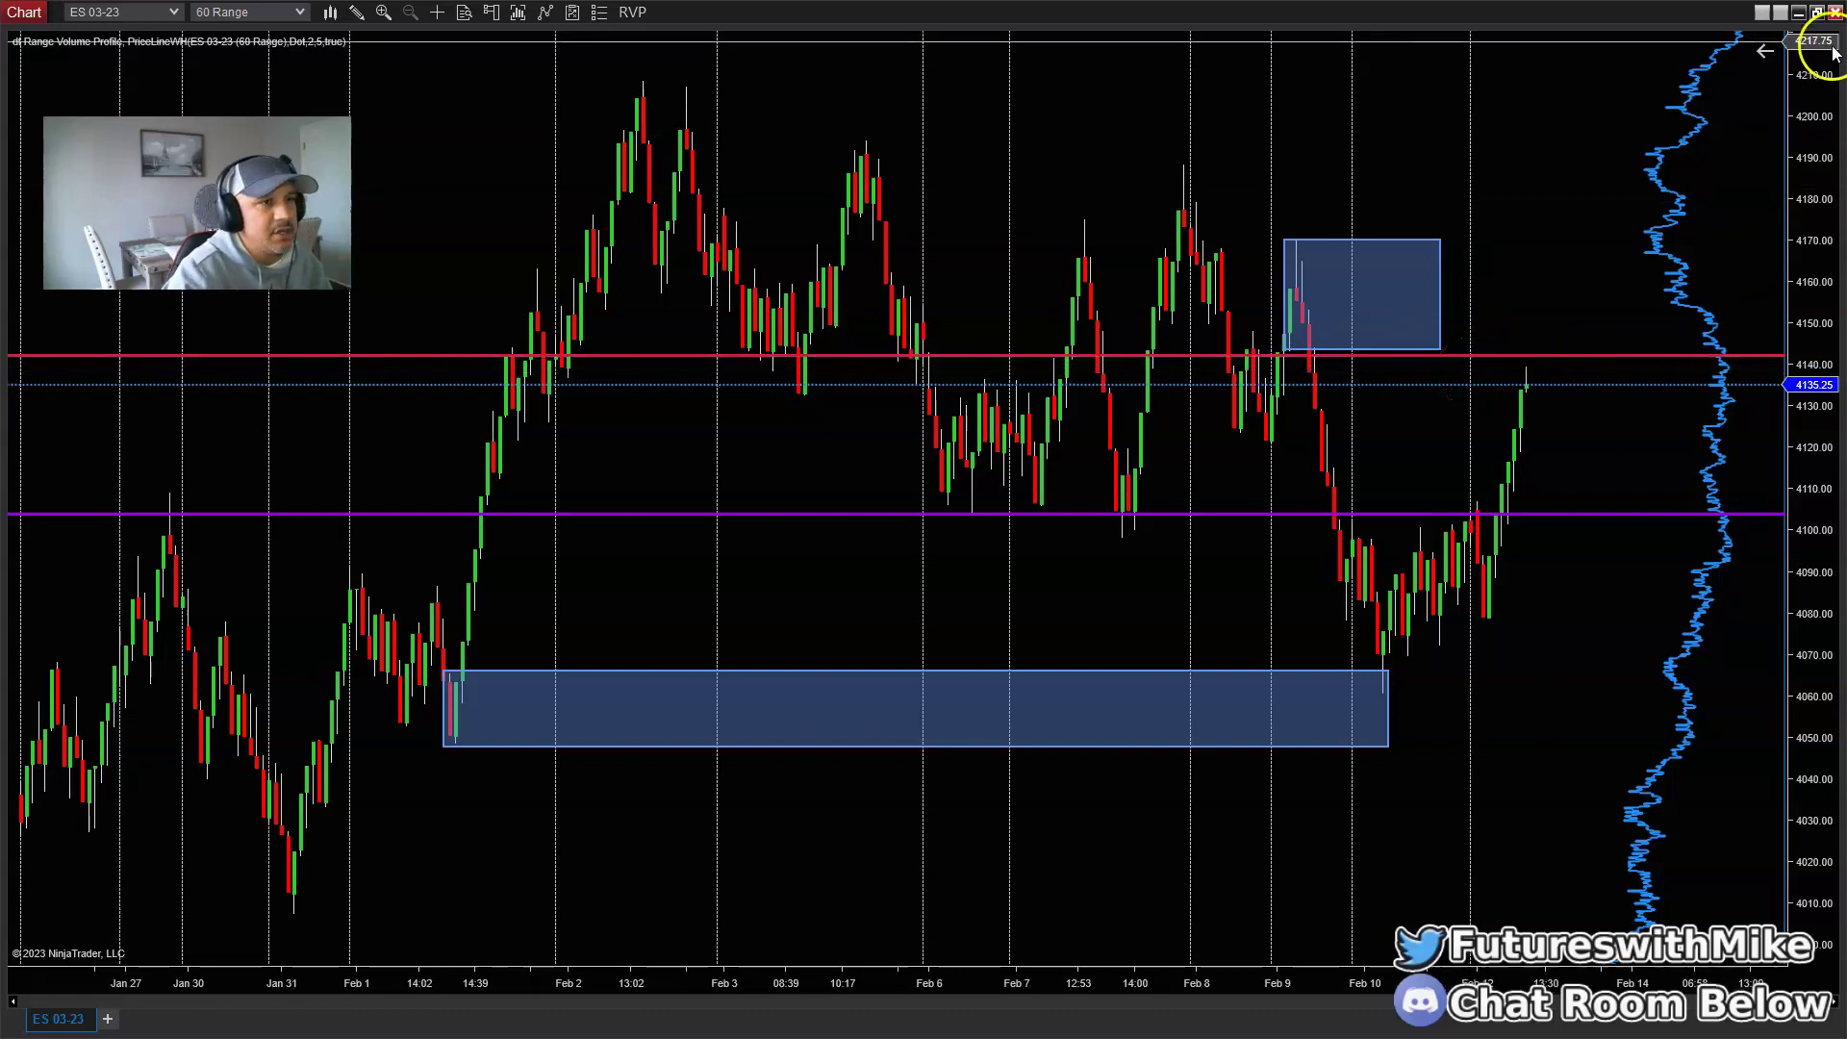
{"action": "left_click", "coordinate": [1817, 14]}
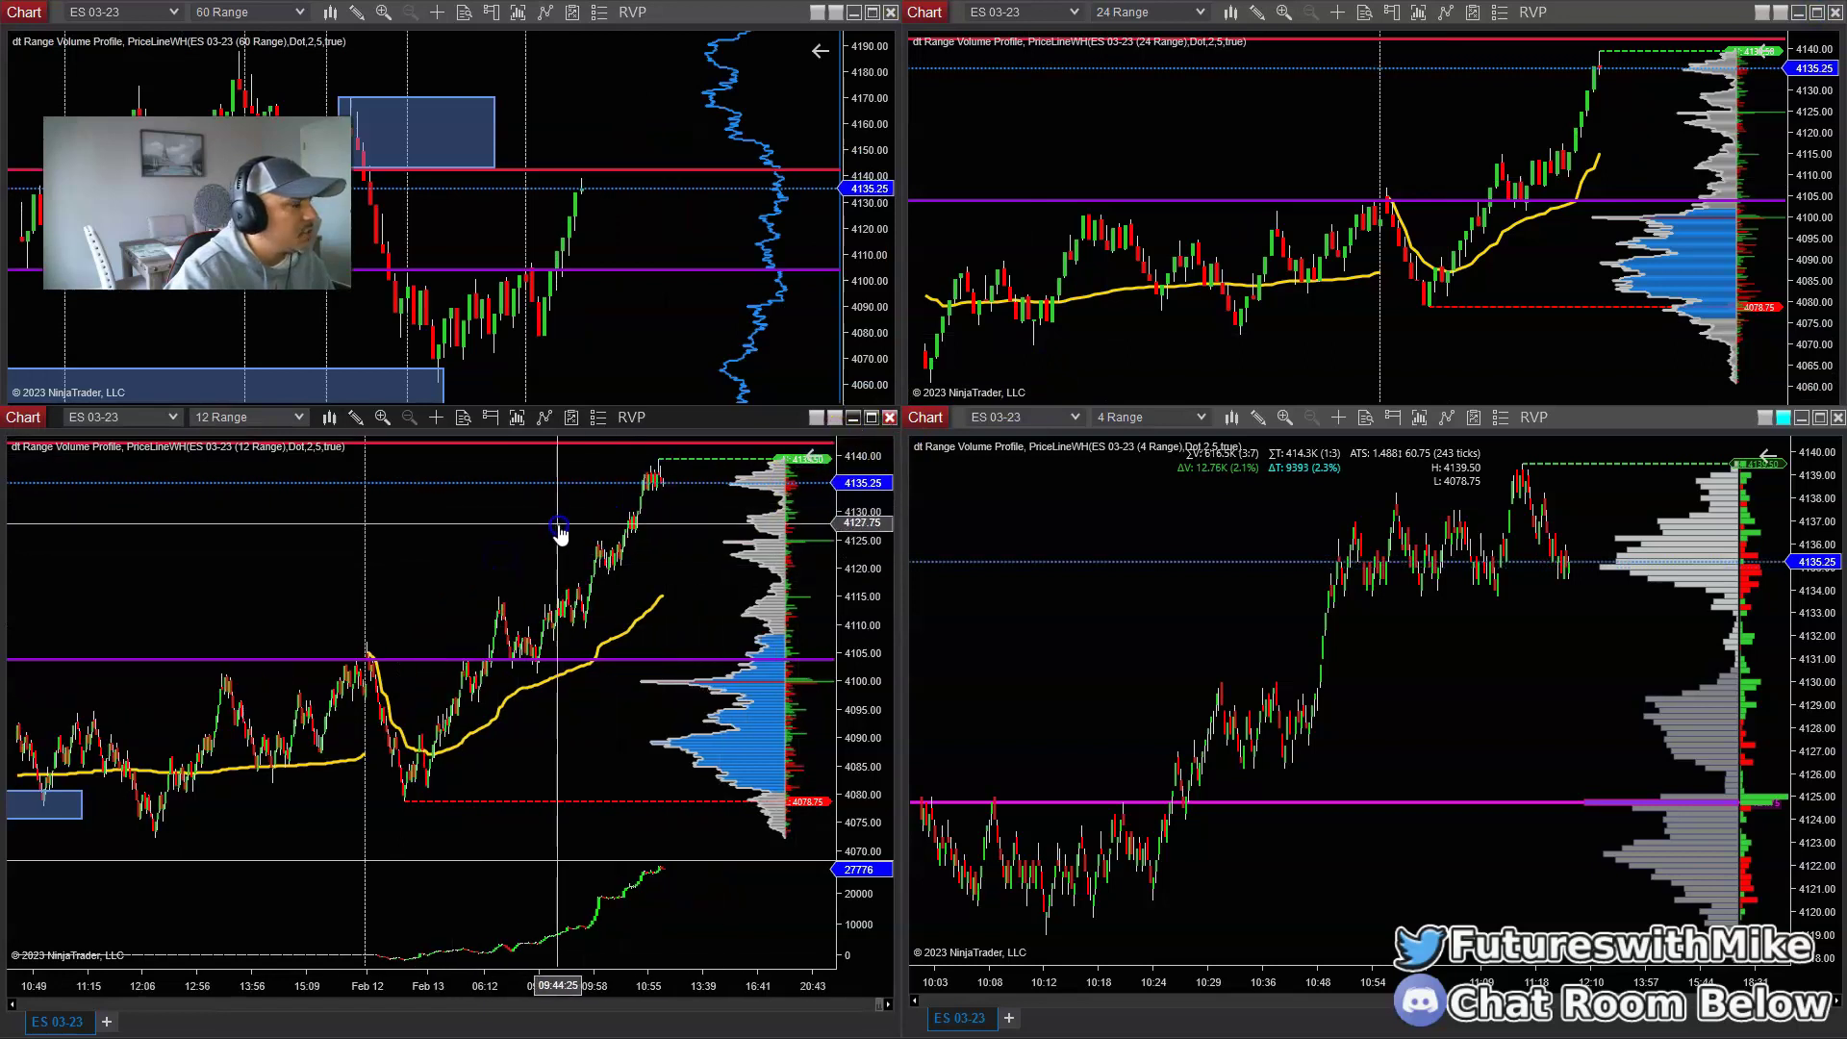
{"action": "left_click_drag", "start_coordinate": [558, 532], "coordinate": [620, 524]}
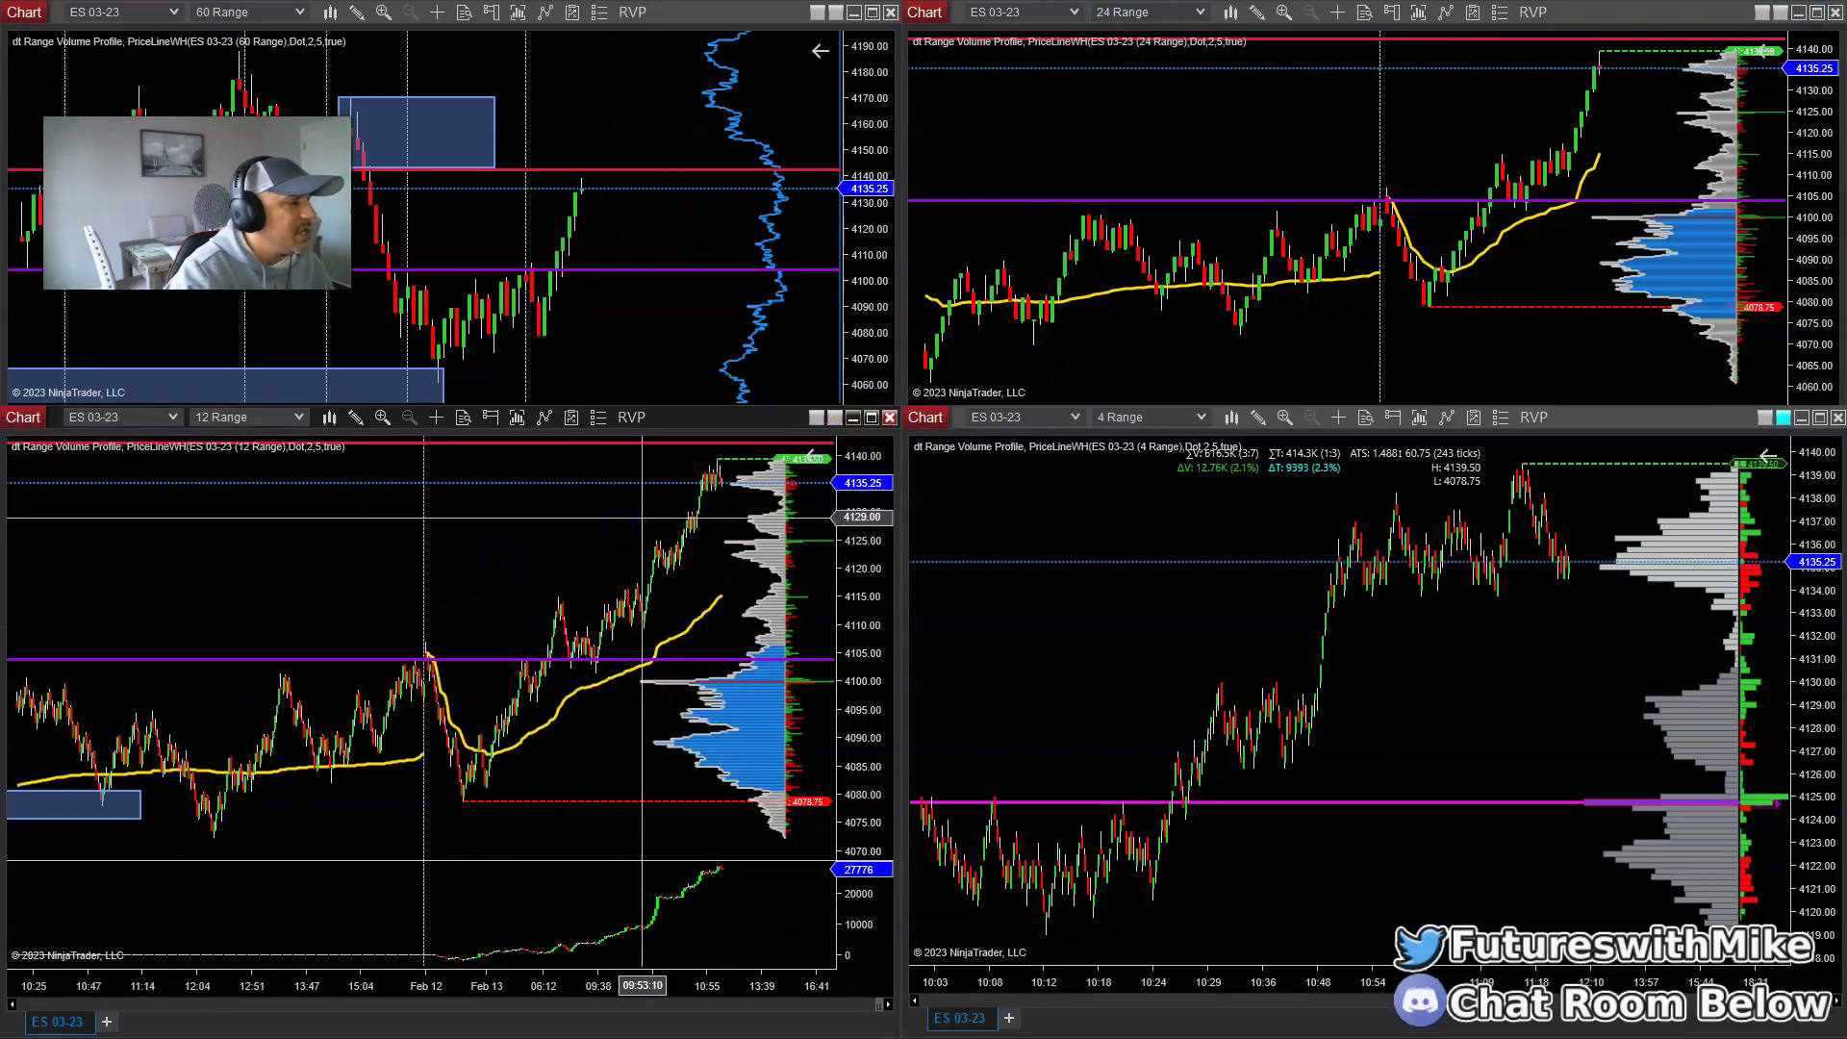
{"action": "left_click_drag", "start_coordinate": [638, 151], "coordinate": [650, 141]}
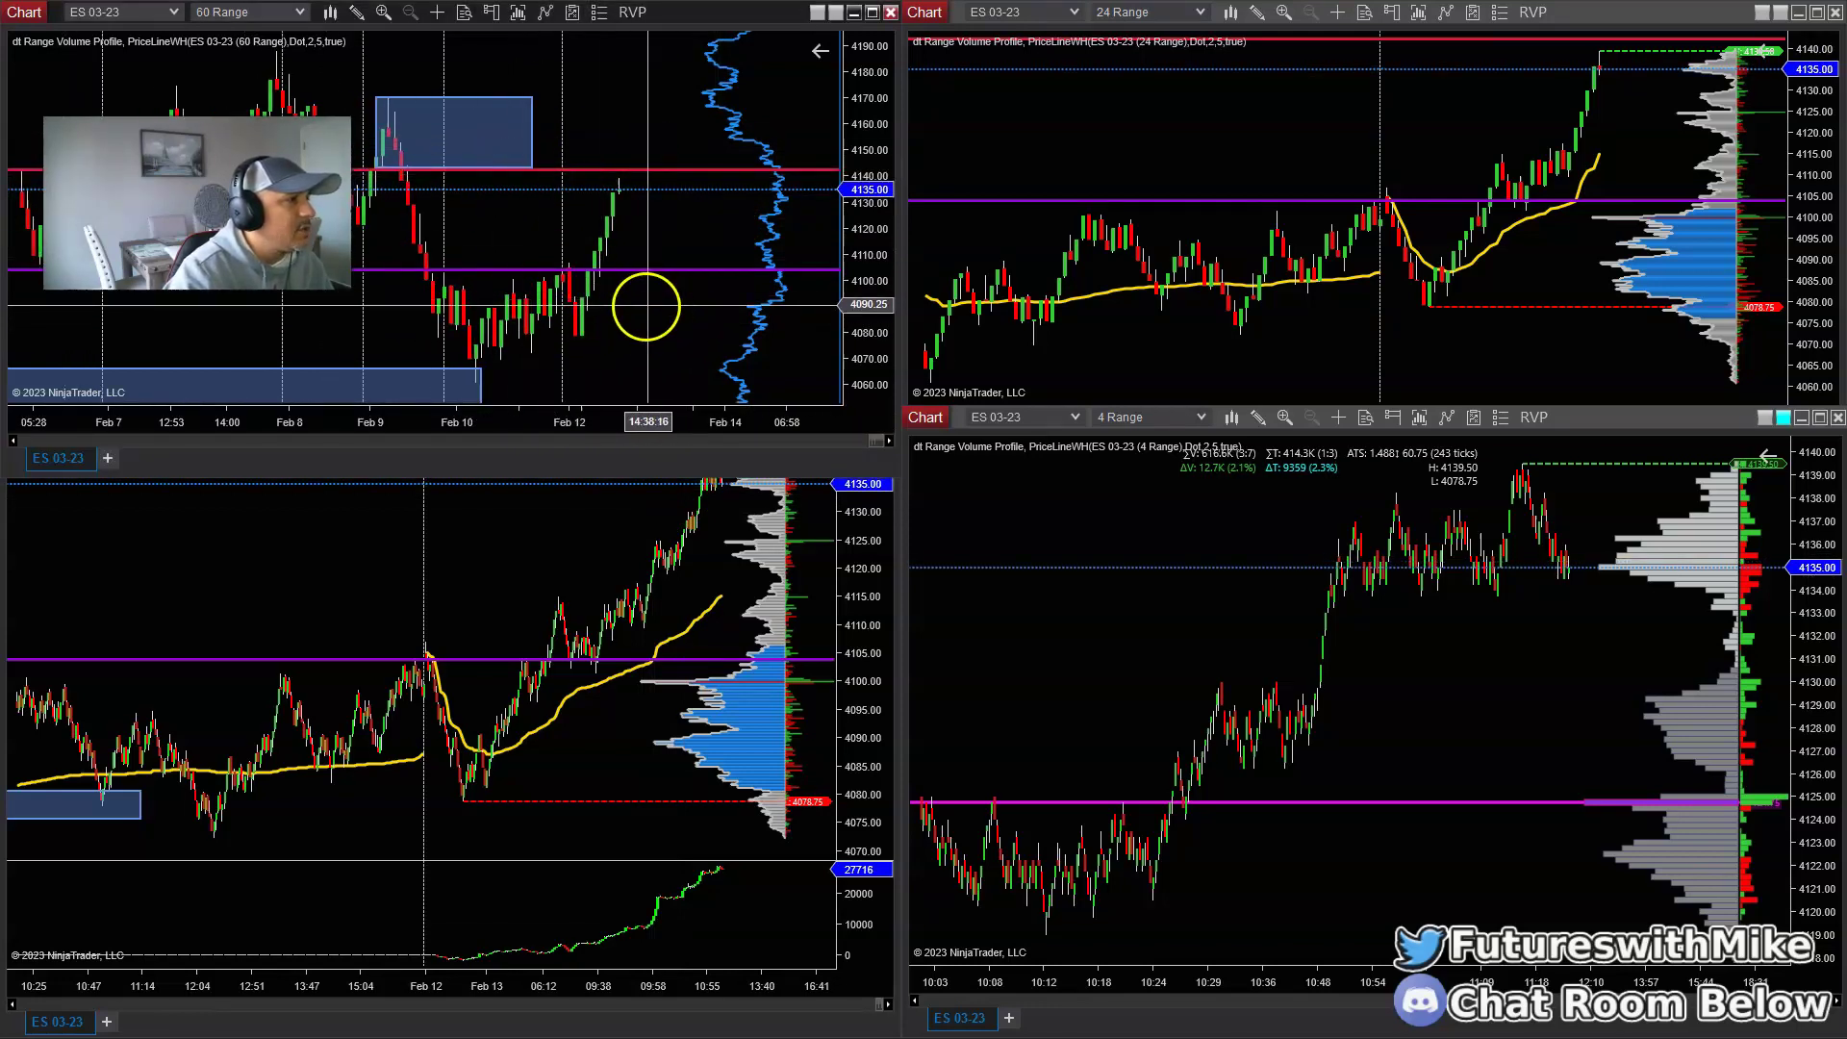
{"action": "left_click", "coordinate": [646, 533]}
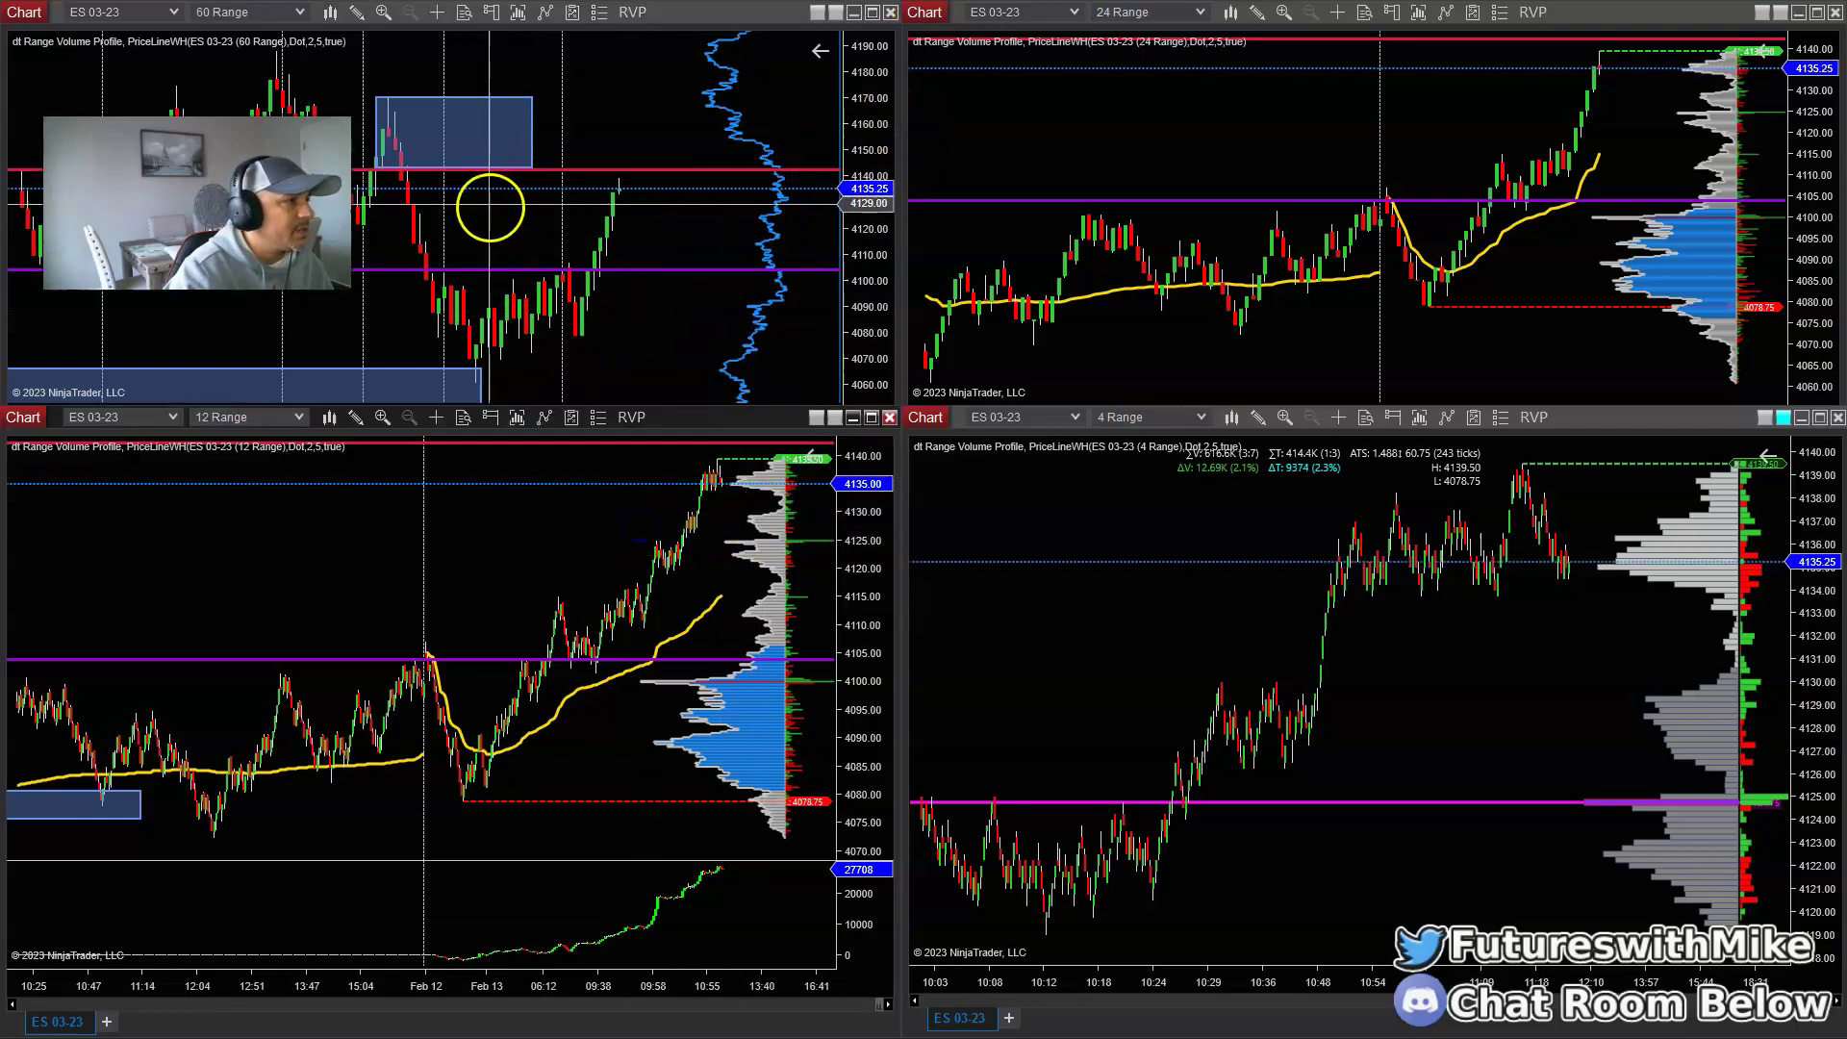
{"action": "left_click", "coordinate": [886, 420]}
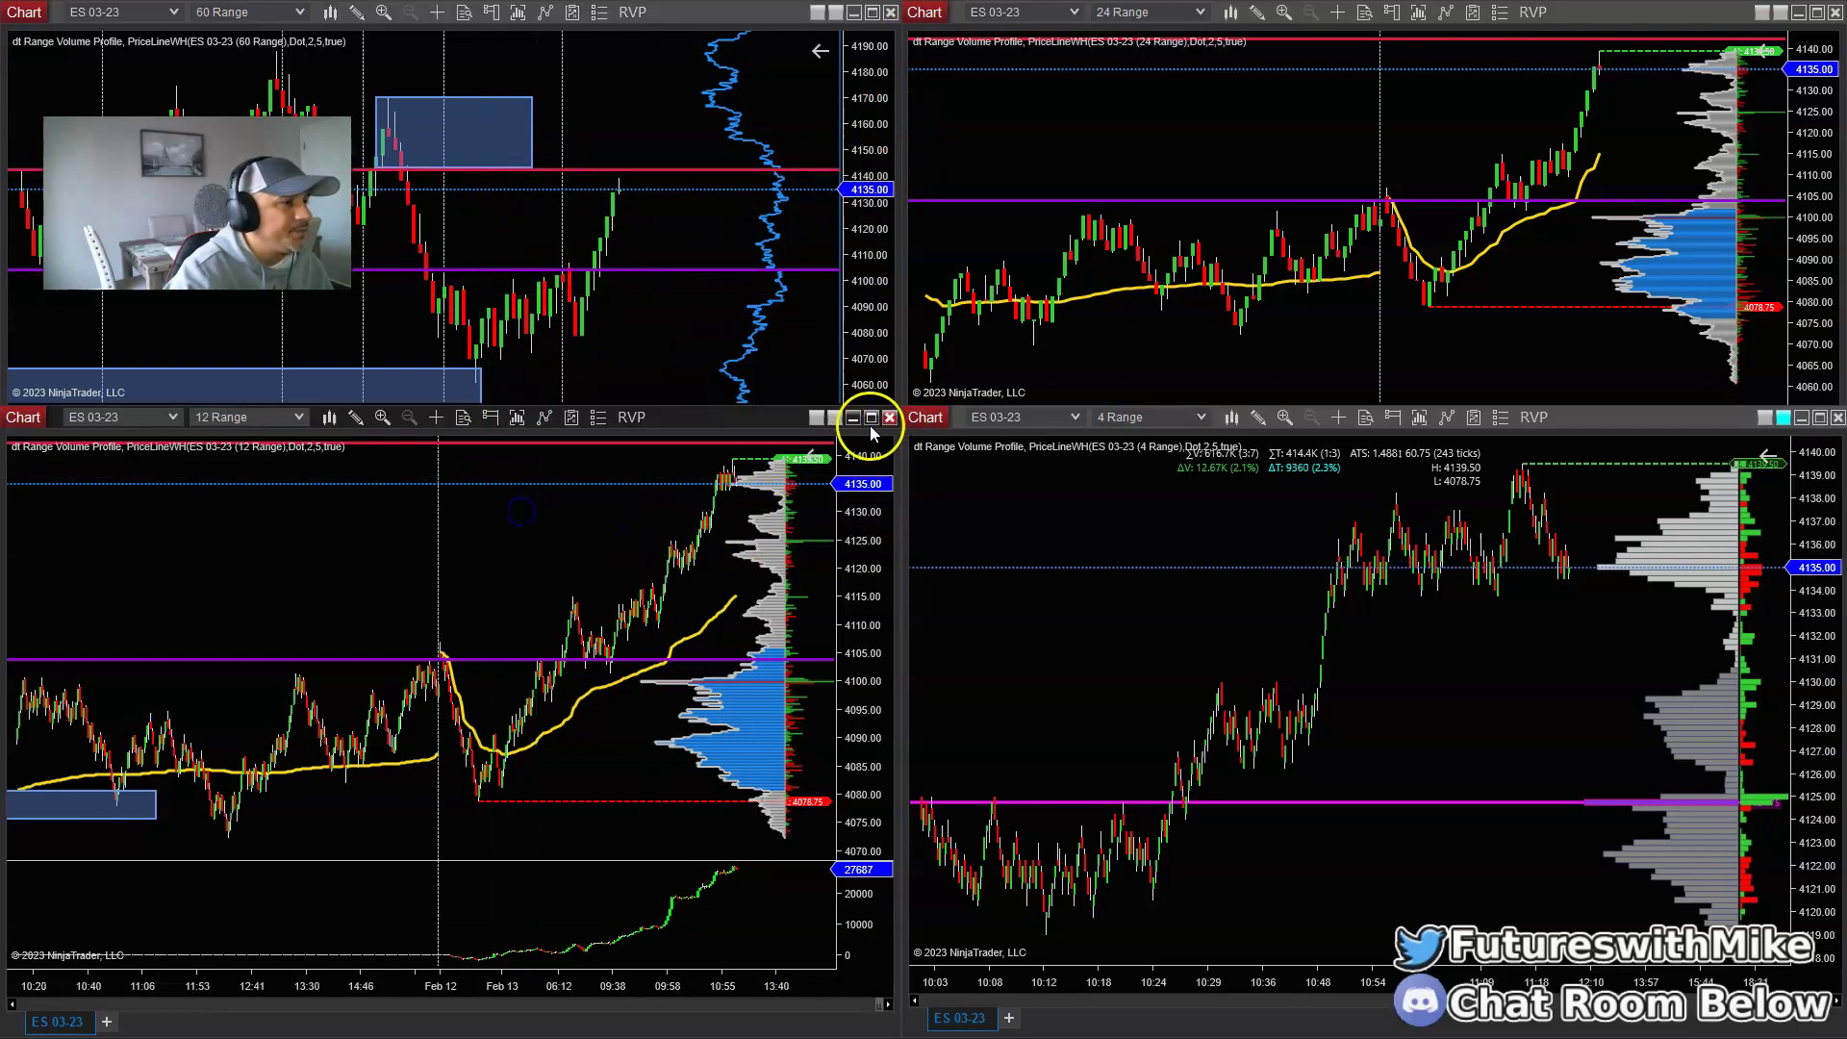
Step: Place a one-contract buy limit order at 4131.25 on the enlarged 12 Range chart
{"action": "left_click", "coordinate": [868, 420]}
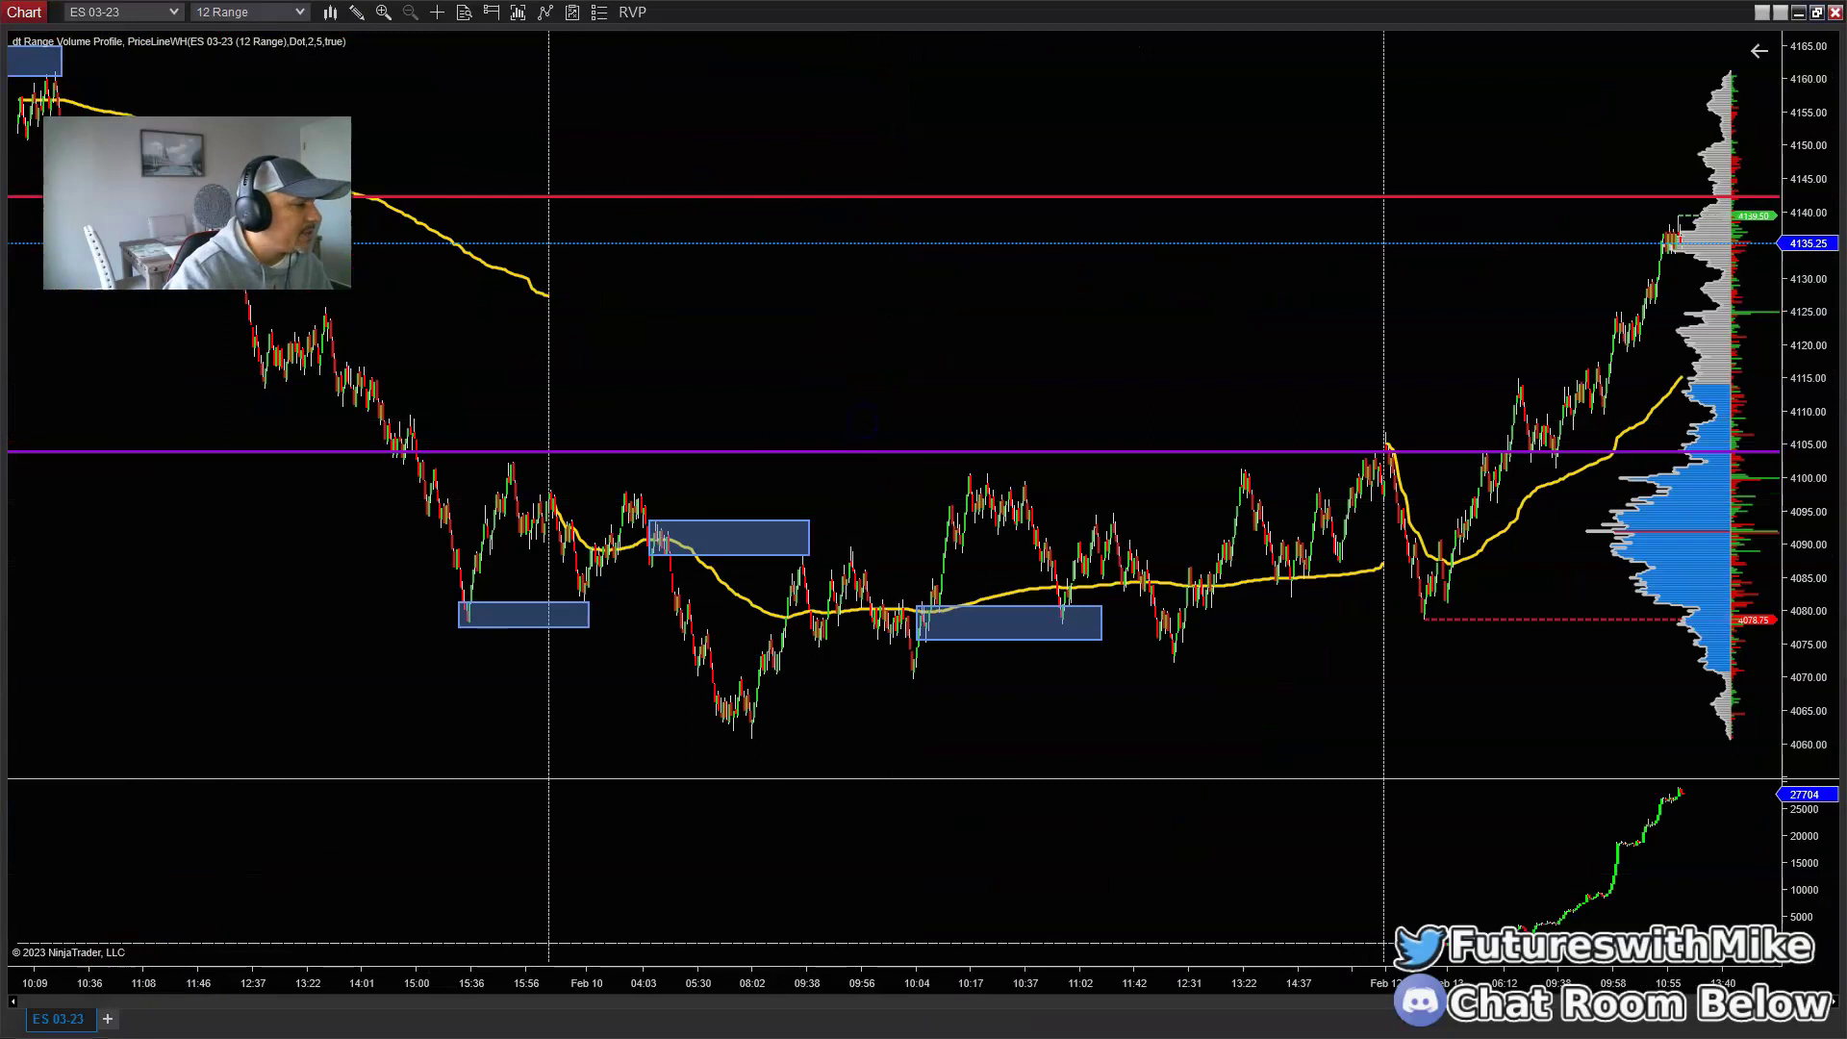
{"action": "scroll", "coordinate": [1382, 371], "scroll_direction": "down", "scroll_amount": 3}
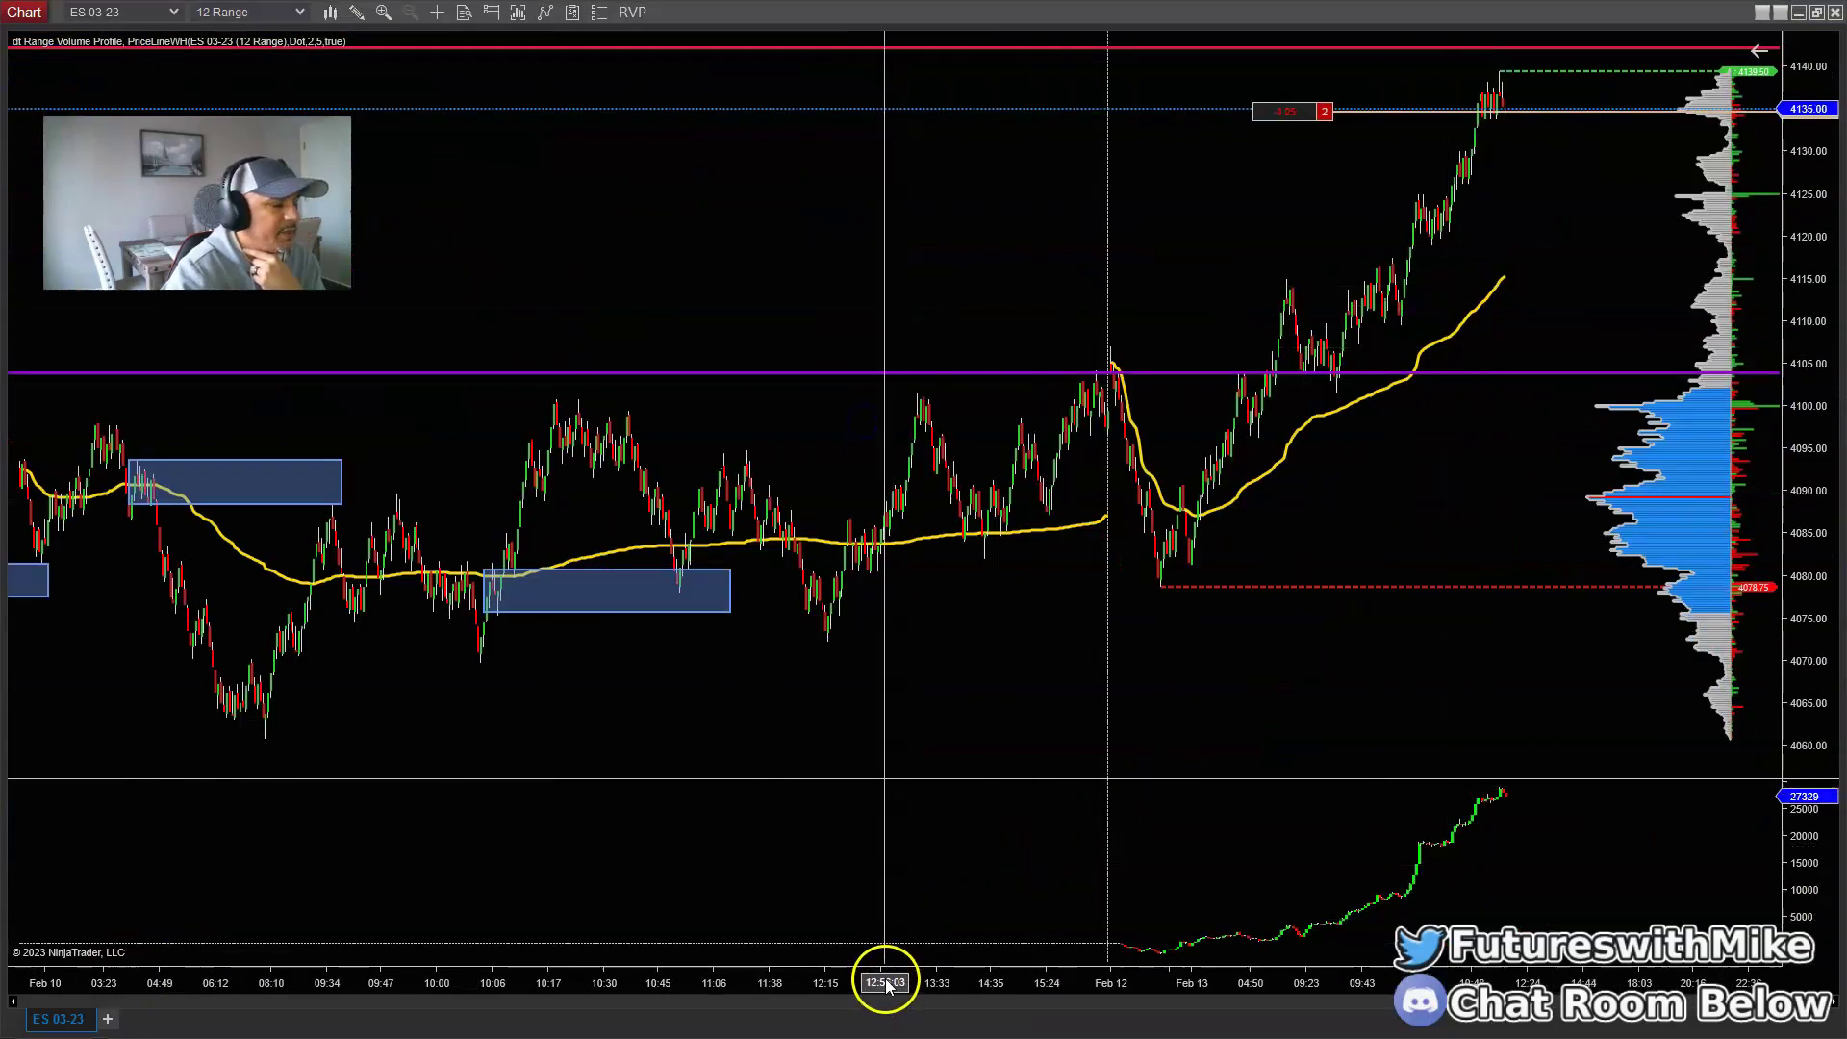
{"action": "scroll", "coordinate": [886, 983], "scroll_direction": "up", "scroll_amount": 10}
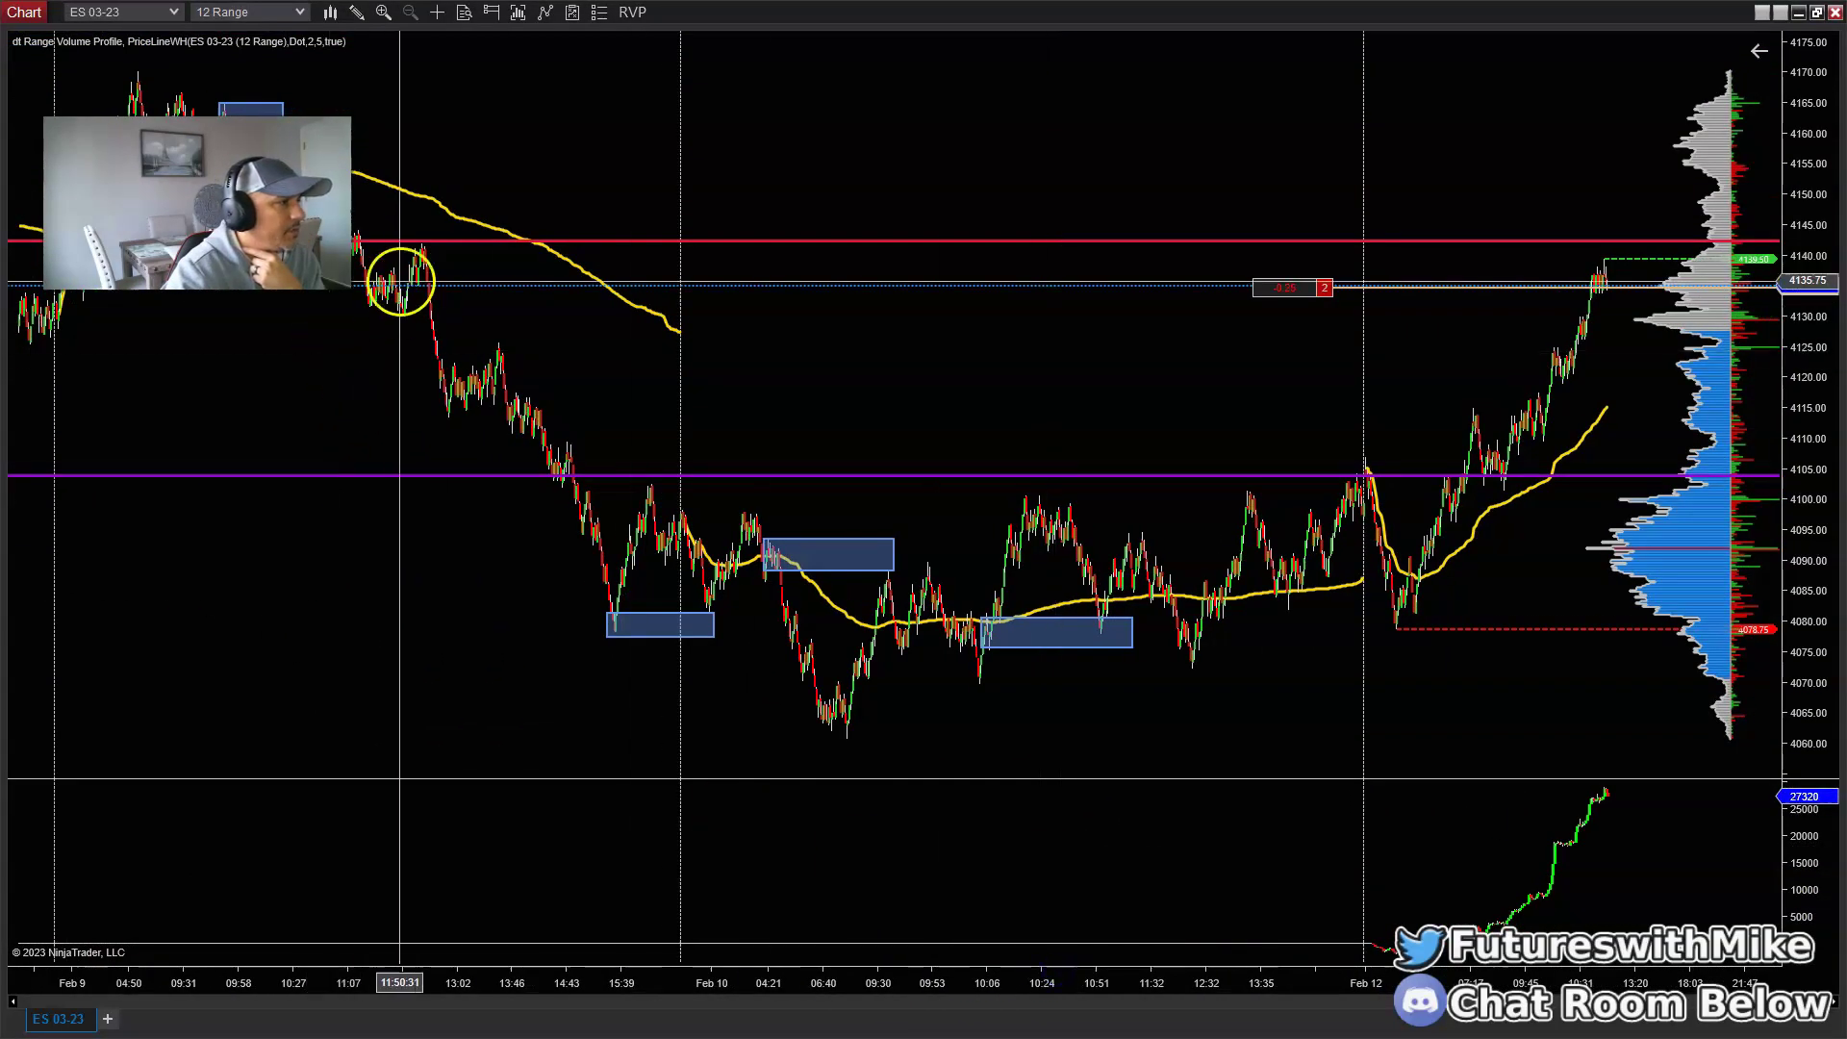
{"action": "scroll", "coordinate": [1097, 369], "scroll_direction": "down", "scroll_amount": 2}
{"action": "left_click", "coordinate": [1193, 366]}
{"action": "left_click", "coordinate": [1435, 301]}
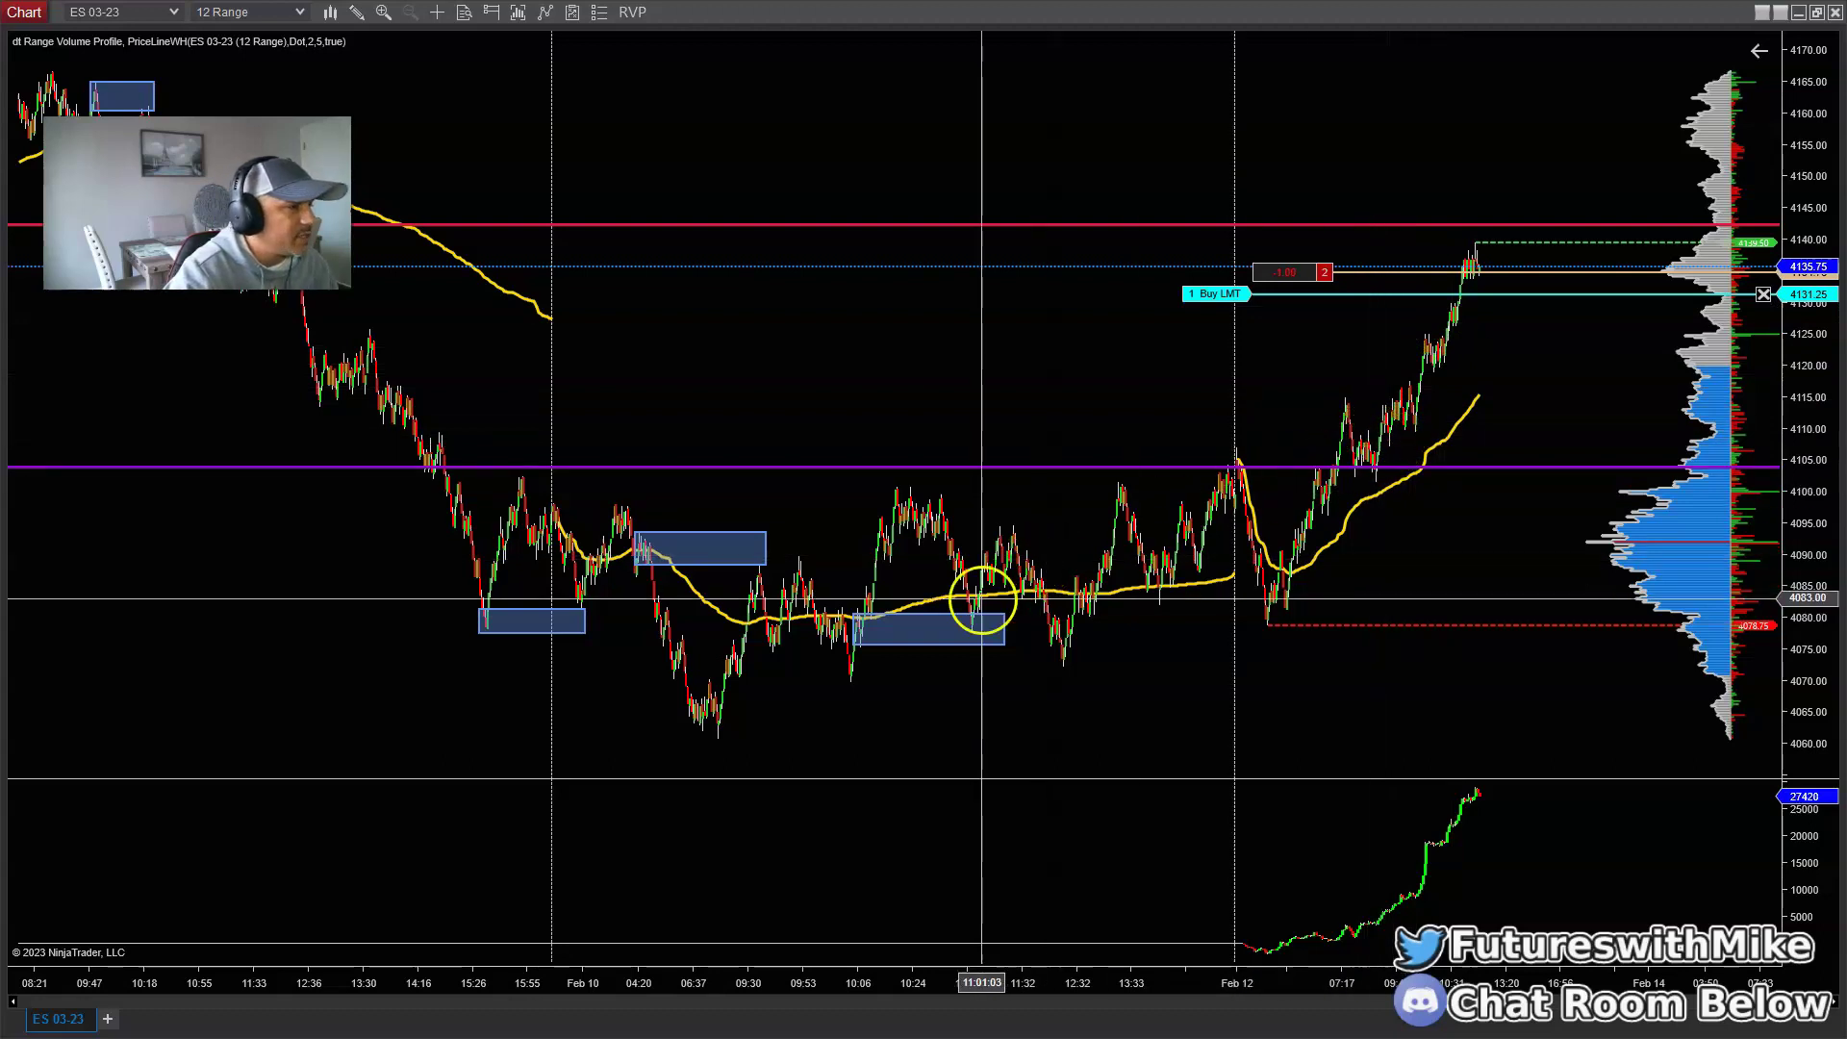
Step: Examine the Feb 8 to Feb 10 price structure on the 12 Range chart around the open position and the buy limit order
{"action": "scroll", "coordinate": [907, 716], "scroll_direction": "up", "scroll_amount": 2}
{"action": "left_click_drag", "start_coordinate": [919, 722], "coordinate": [1596, 726]}
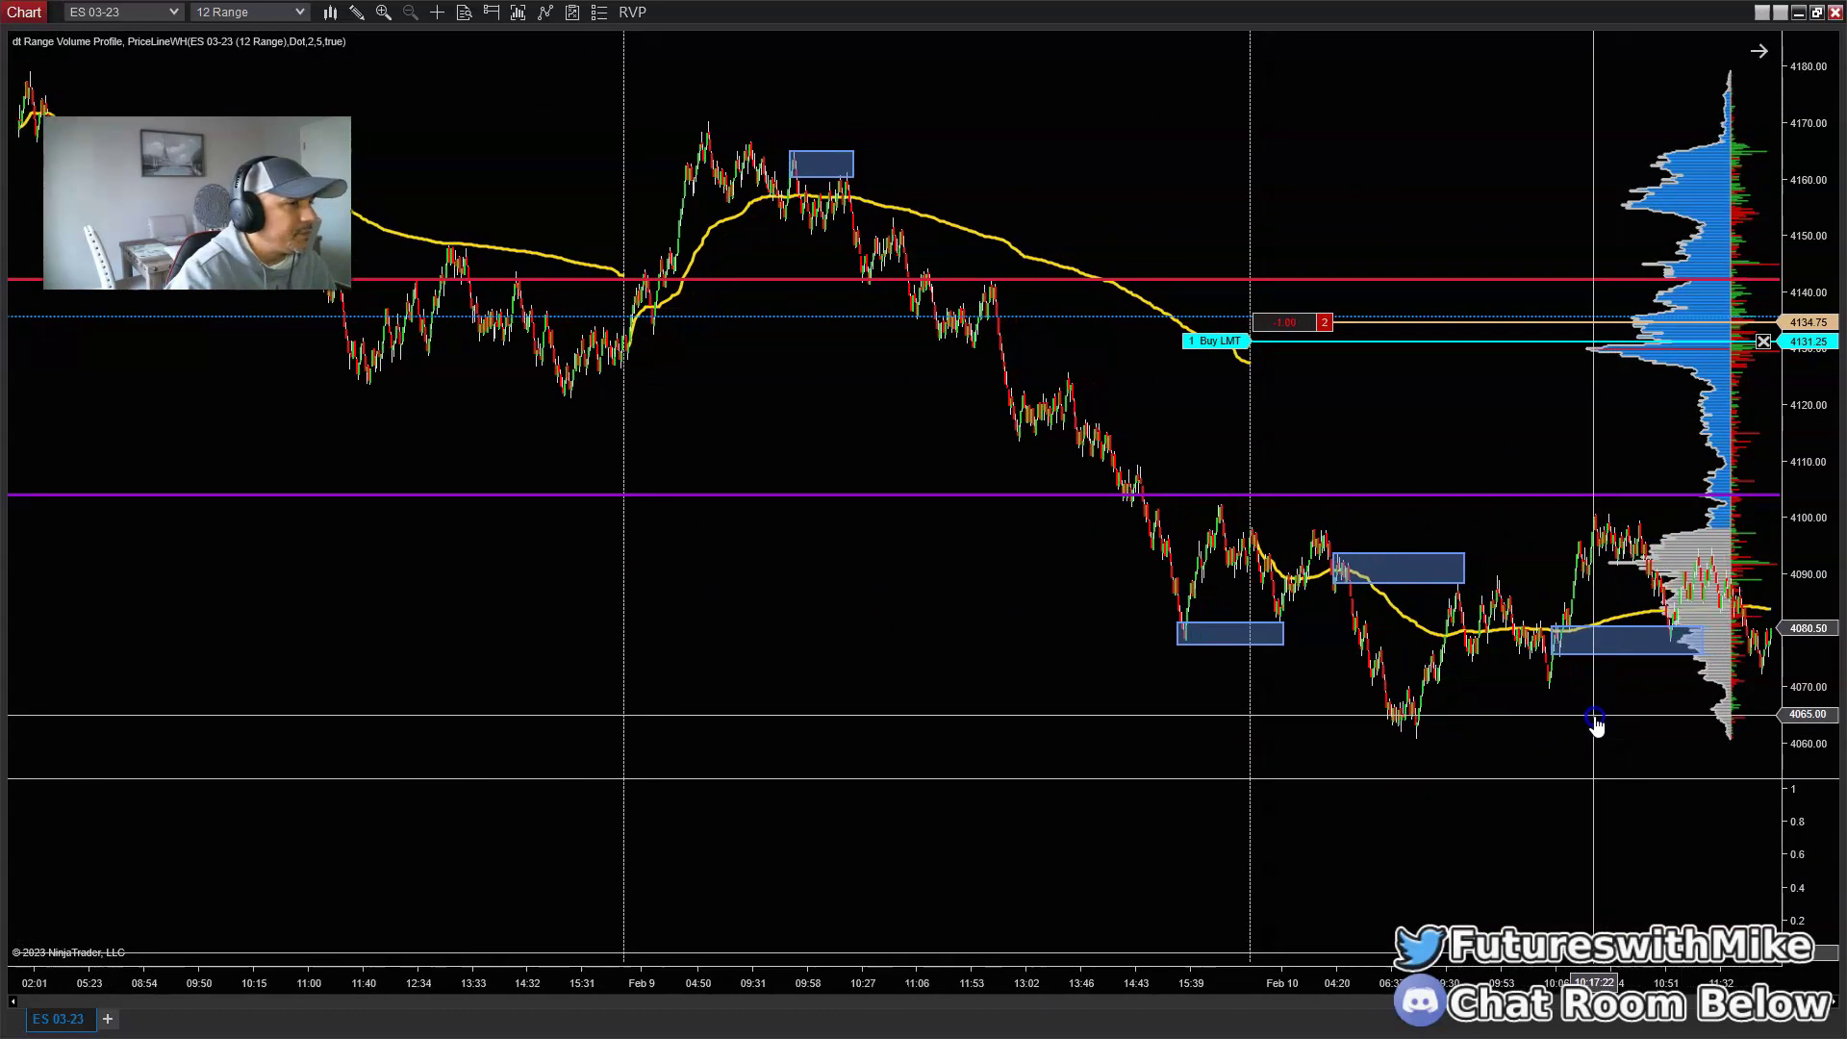
{"action": "left_click_drag", "start_coordinate": [553, 606], "coordinate": [648, 606]}
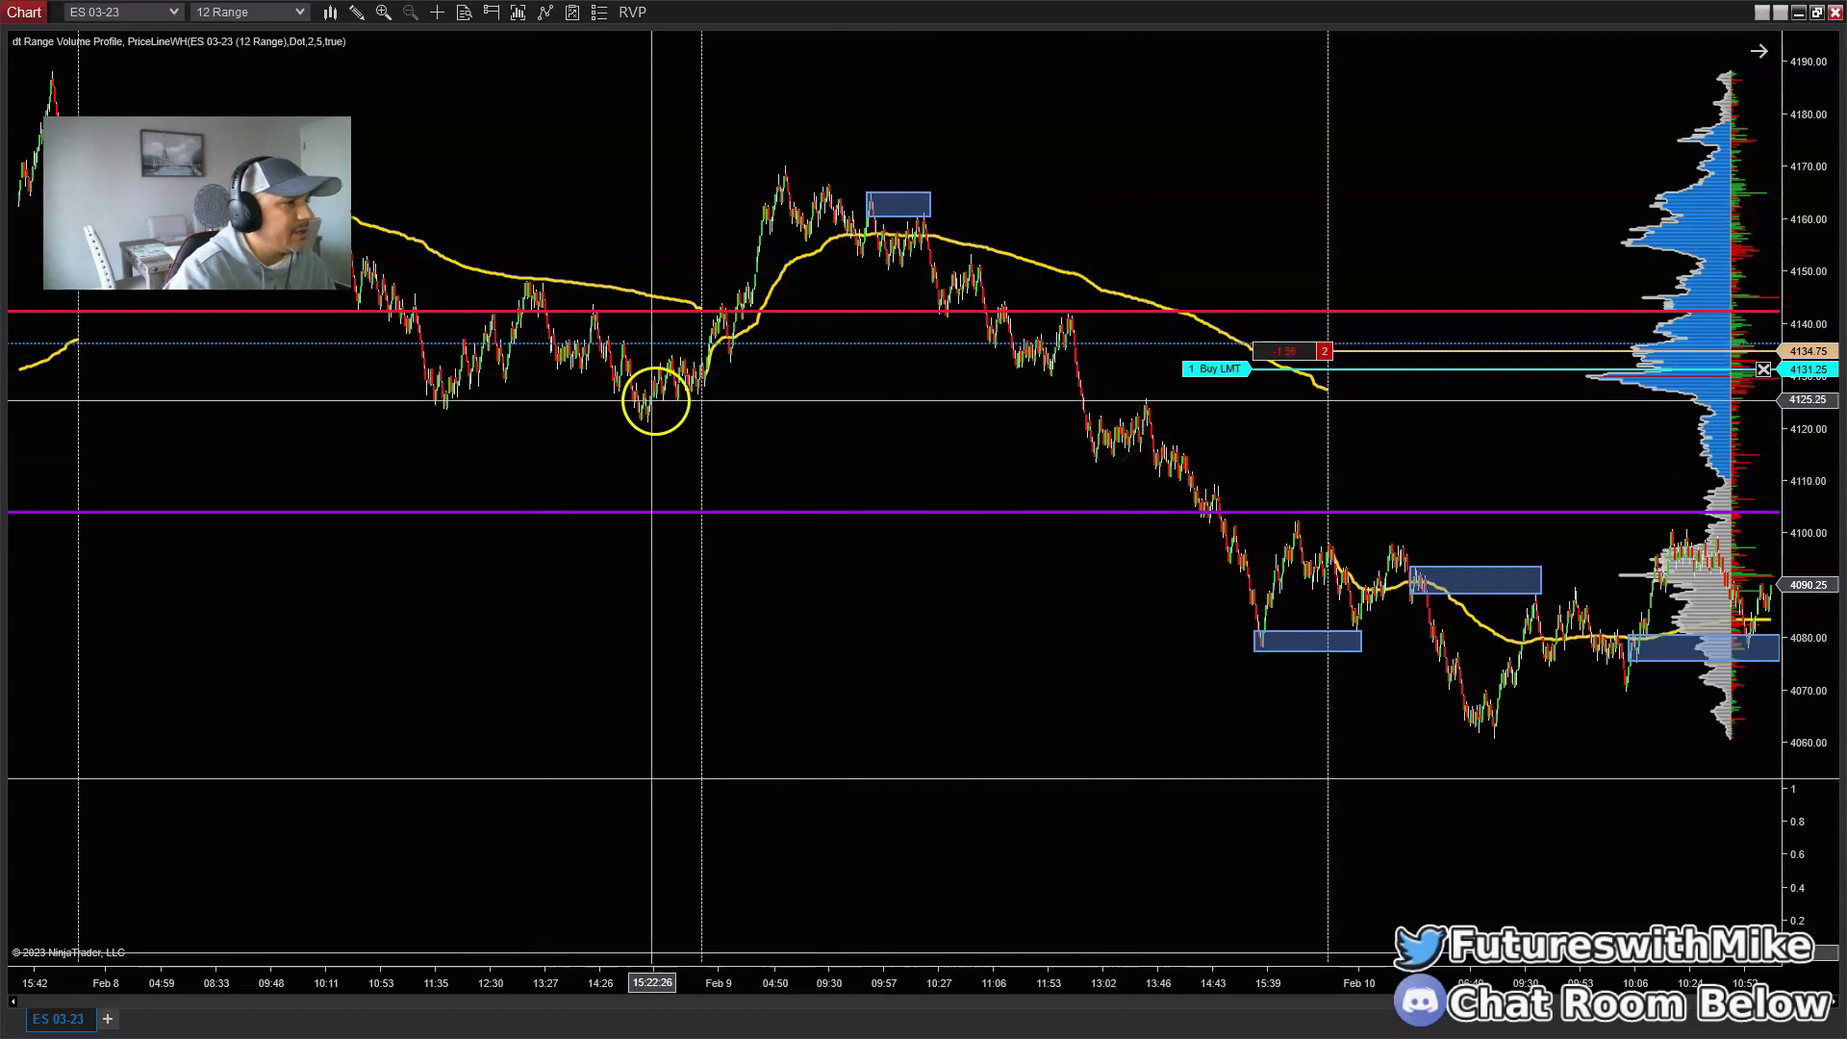
{"action": "left_click_drag", "start_coordinate": [1457, 433], "coordinate": [1218, 419]}
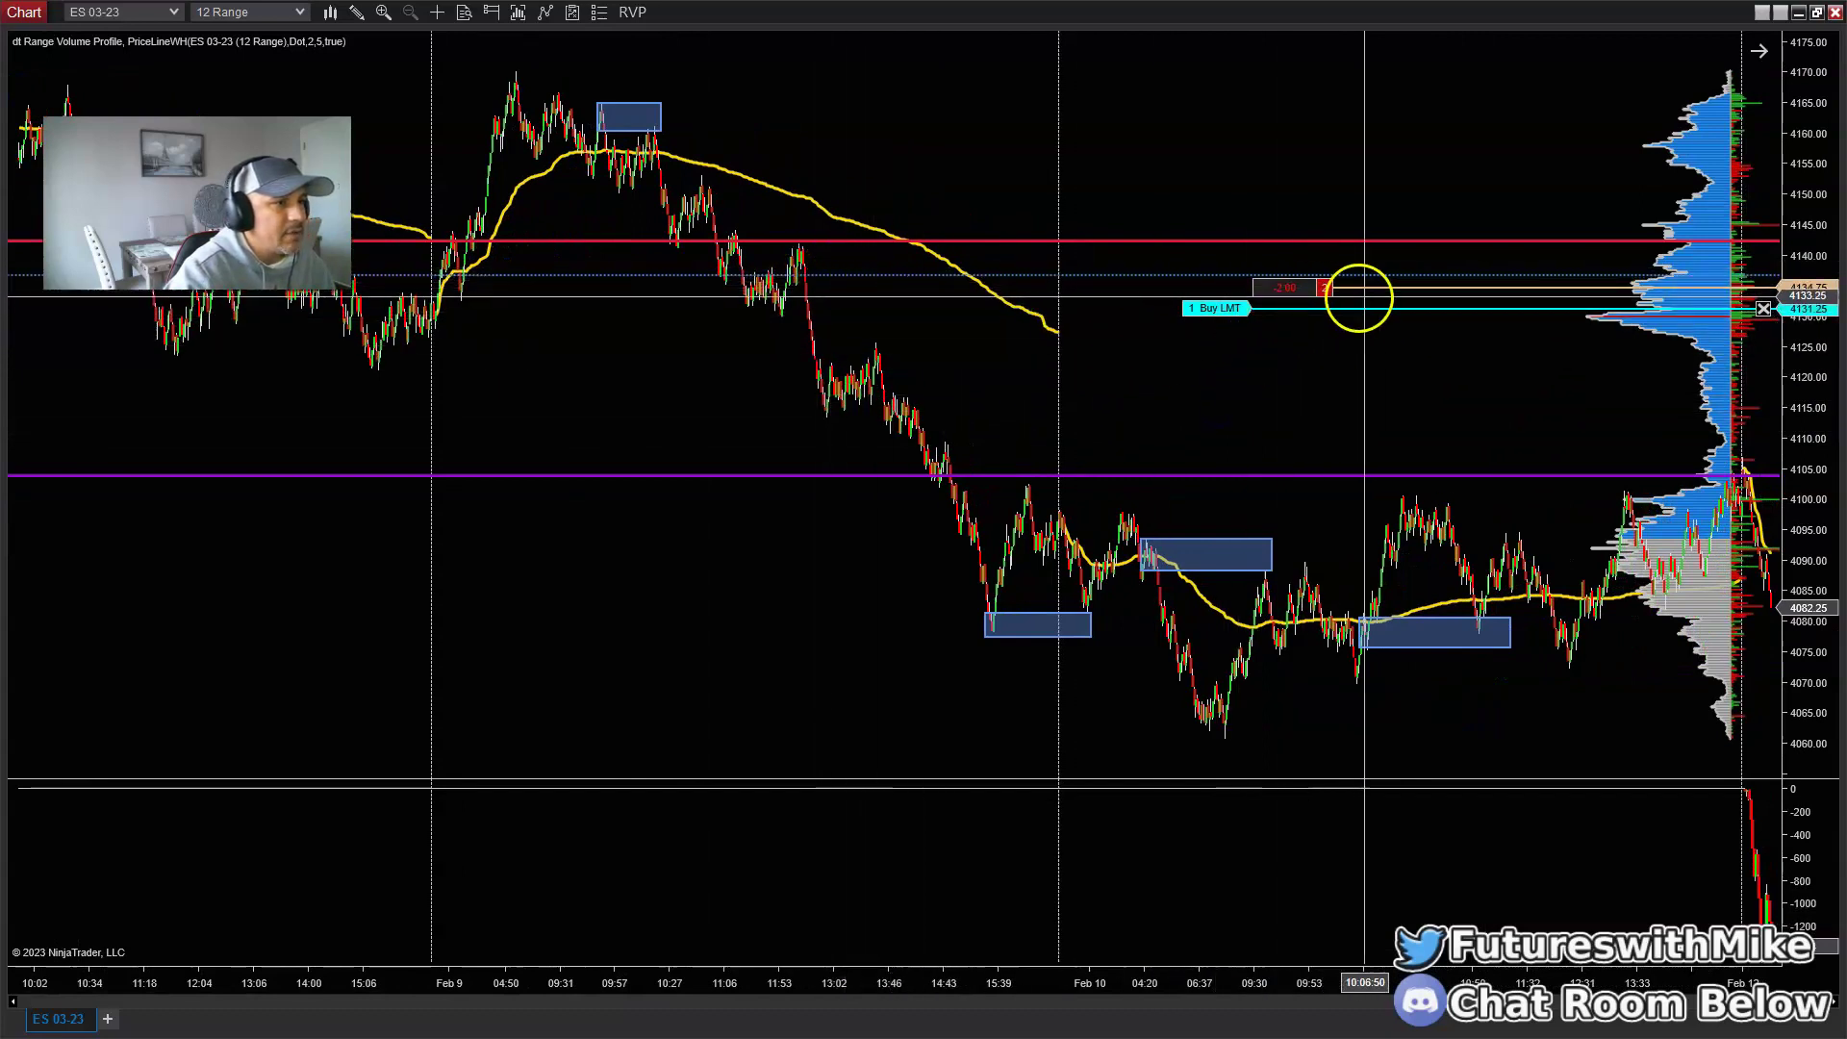
{"action": "left_click_drag", "start_coordinate": [1315, 385], "coordinate": [1381, 309]}
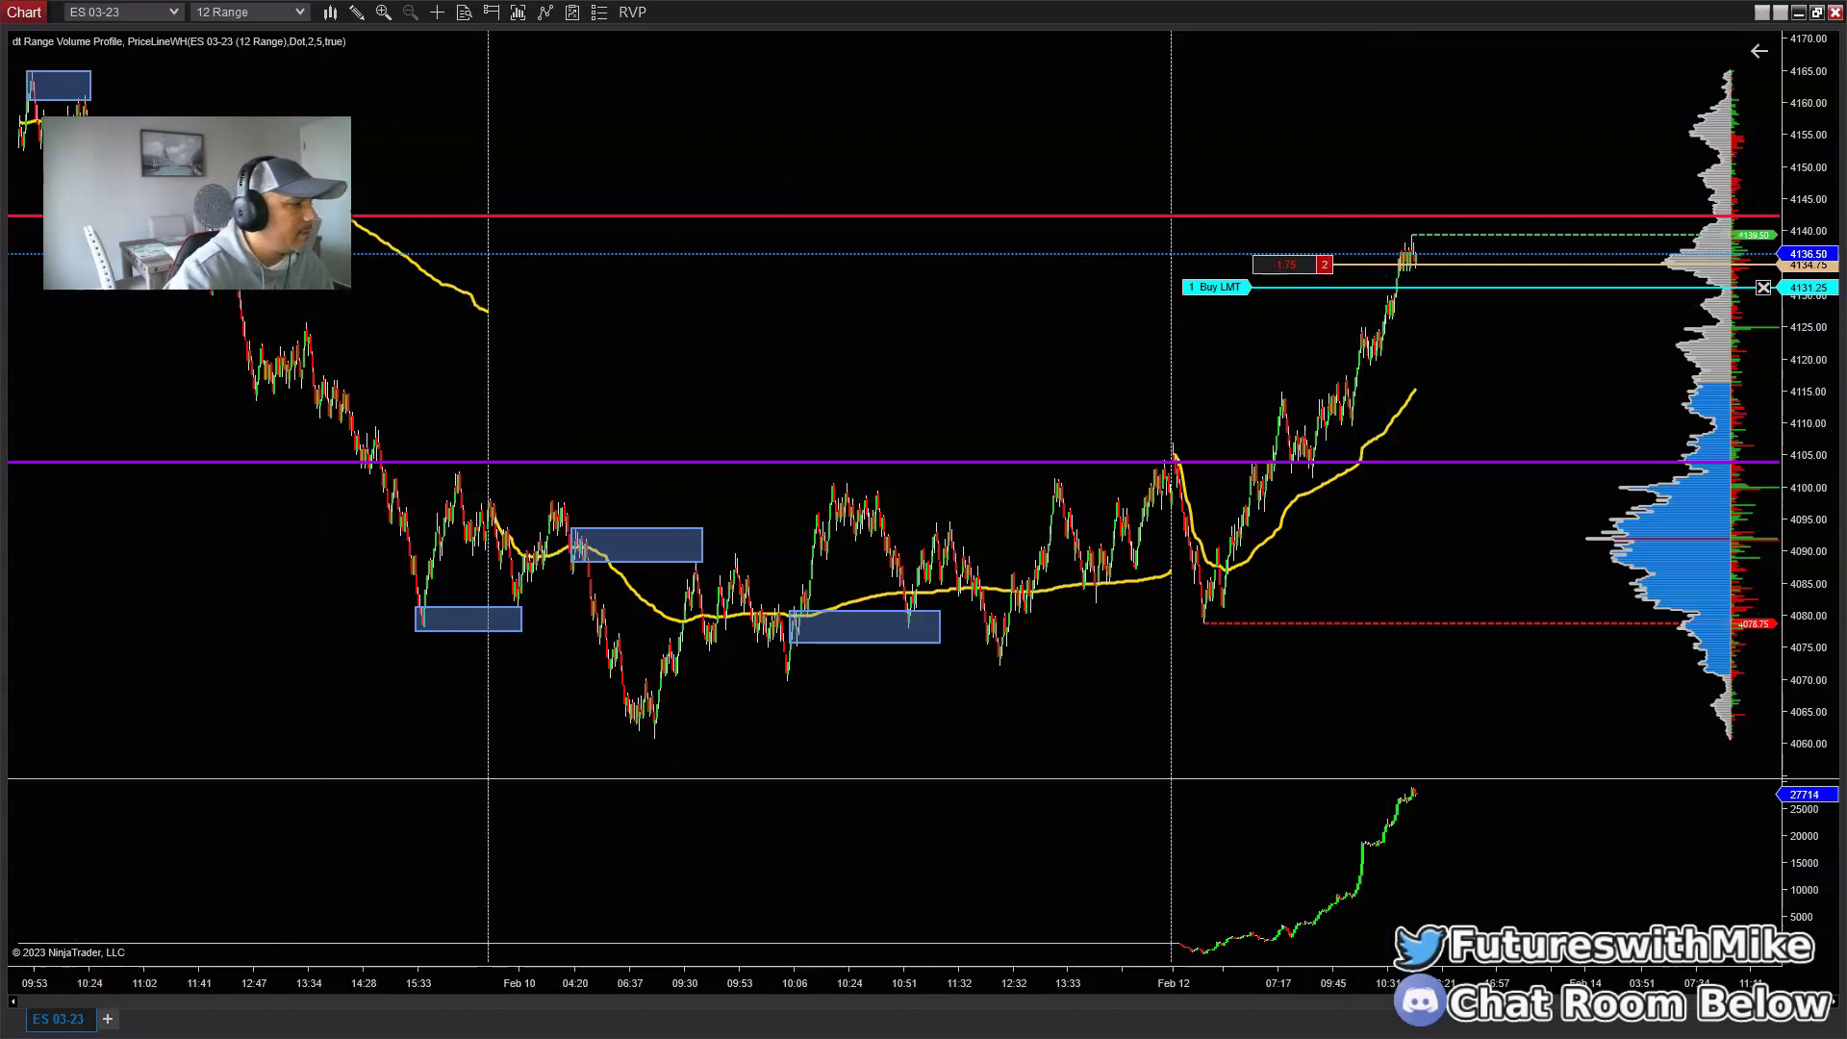
{"action": "scroll", "coordinate": [111, 949], "scroll_direction": "down", "scroll_amount": 3}
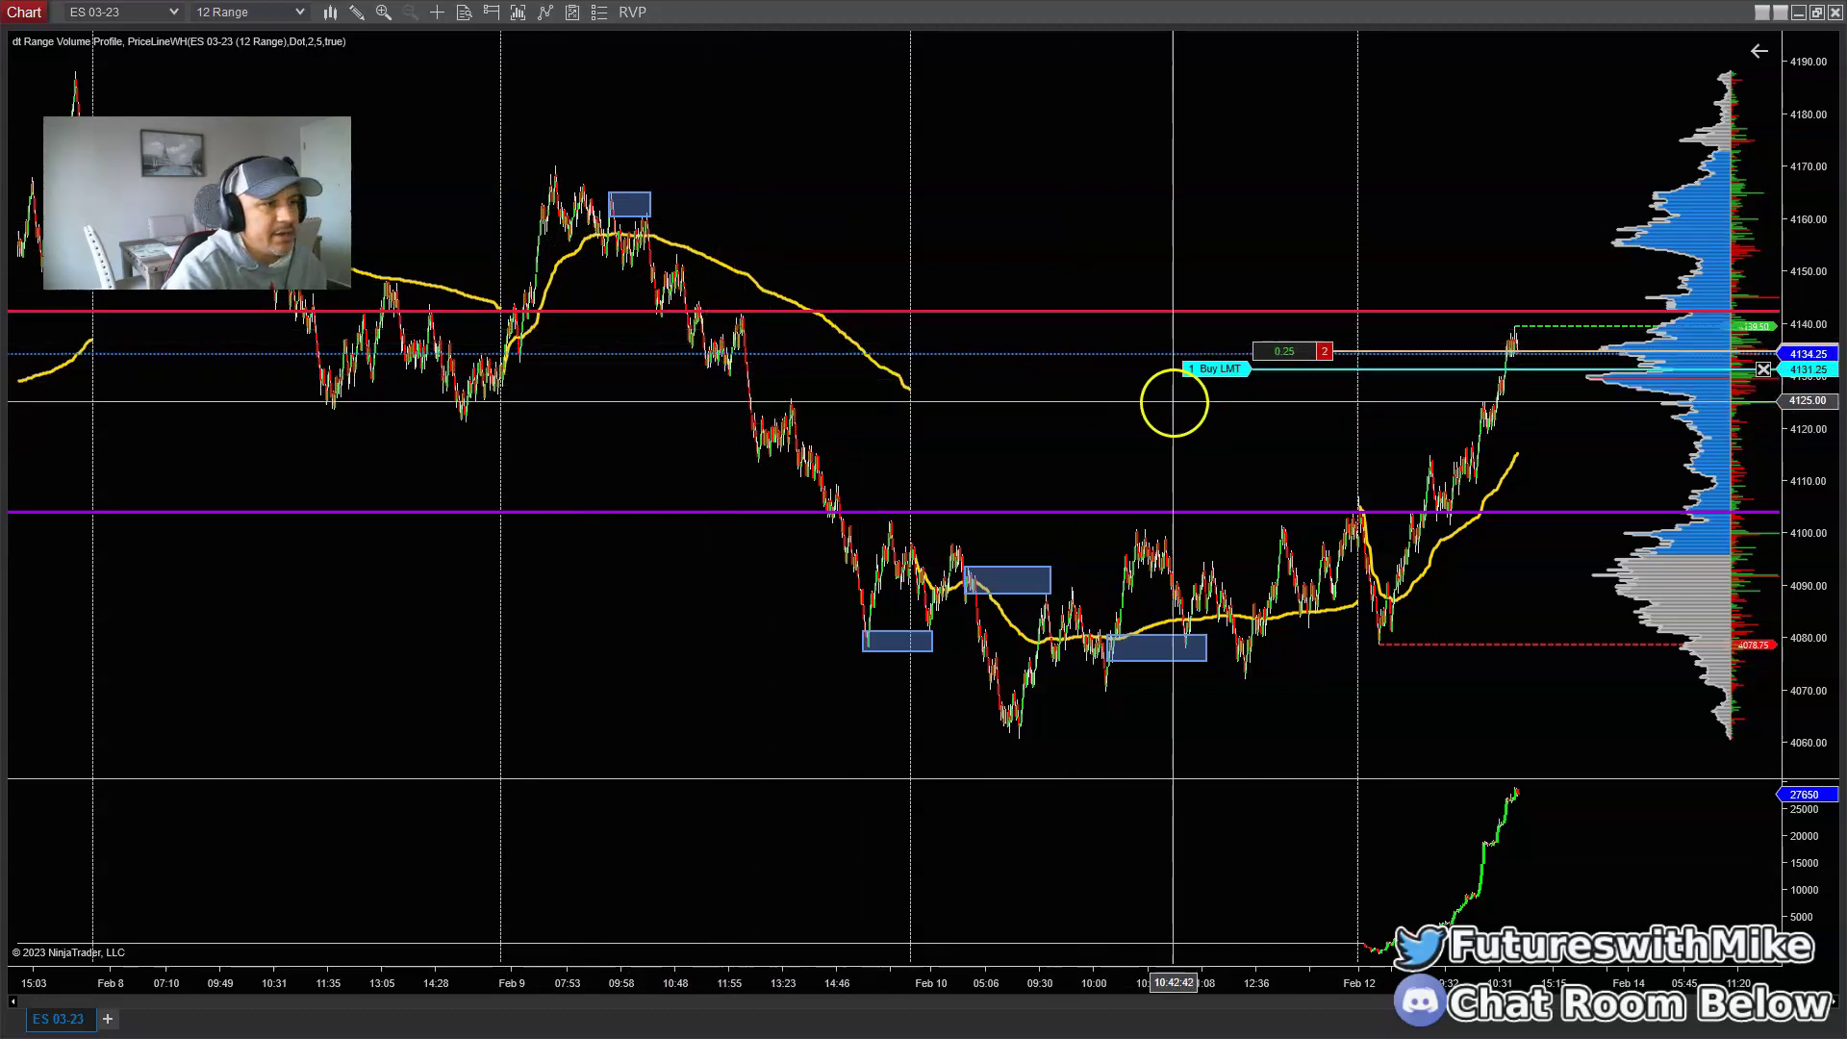
Step: Examine the Feb 13 rally, its session high and the cumulative delta at a wider bar spacing
{"action": "left_click_drag", "start_coordinate": [1181, 992], "coordinate": [721, 973]}
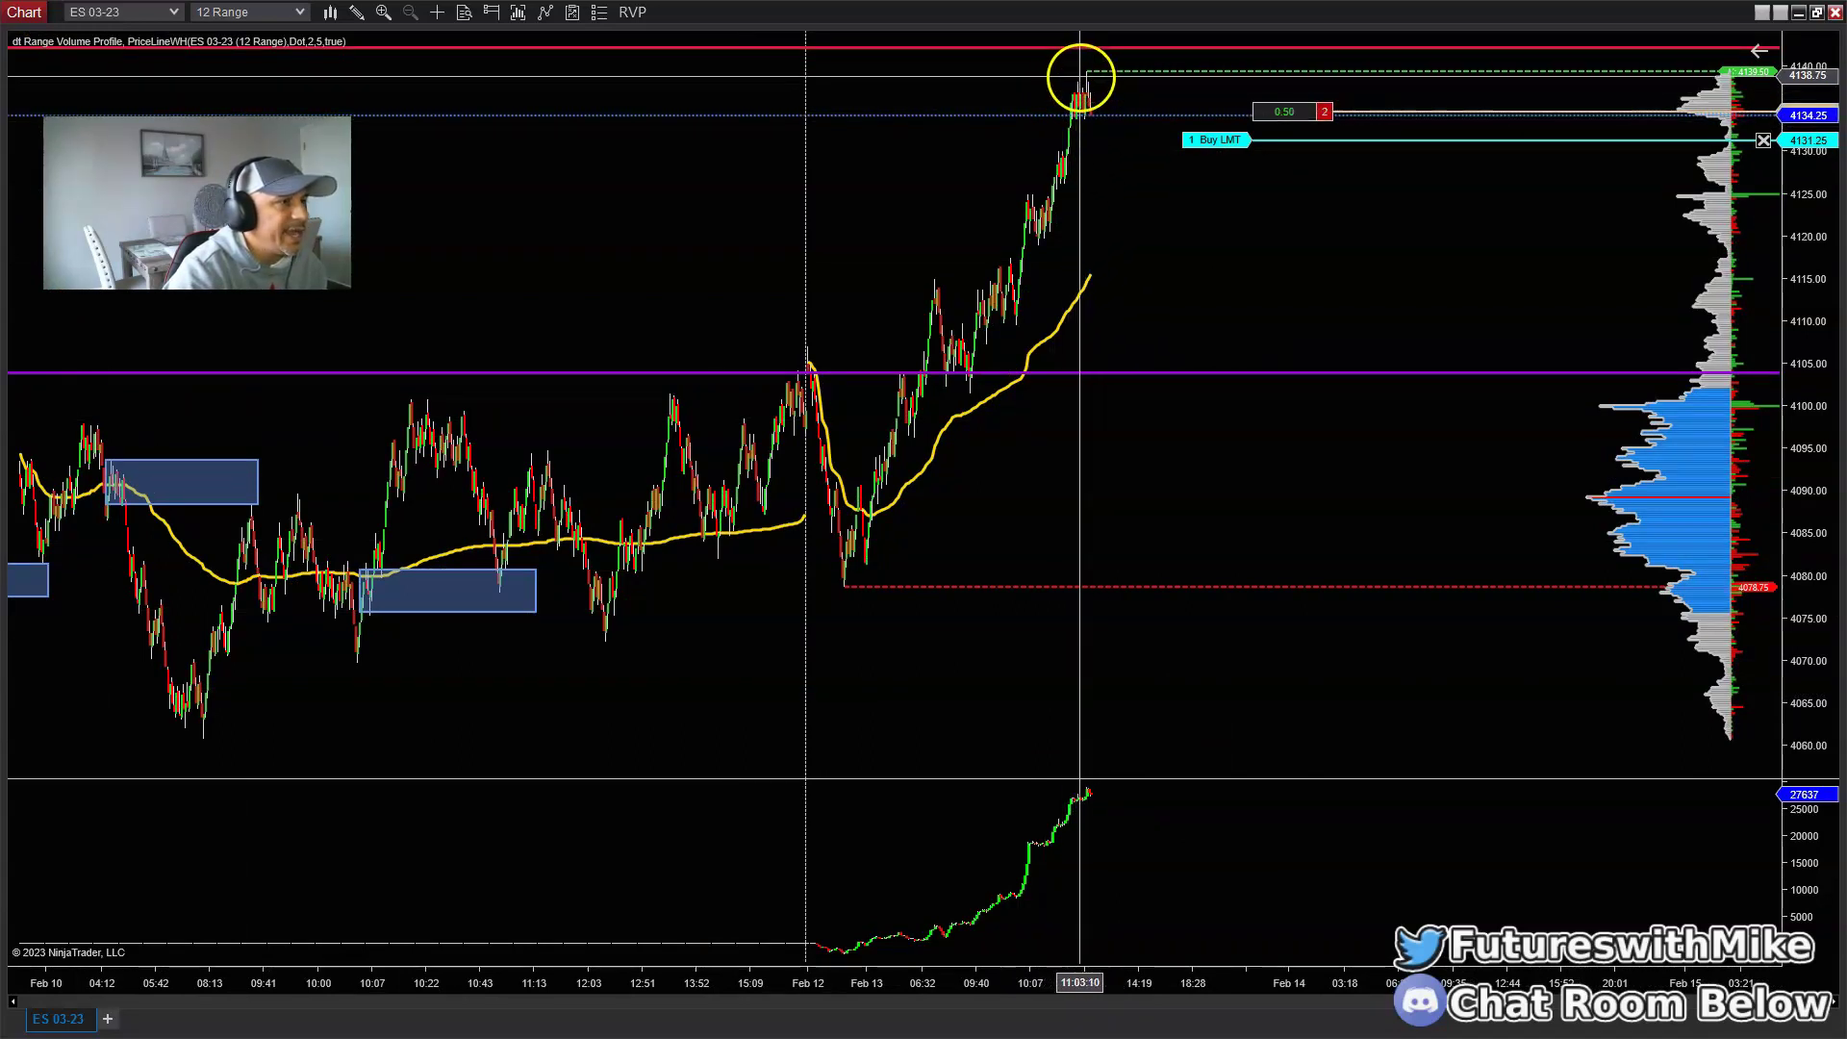
{"action": "left_click_drag", "start_coordinate": [1207, 295], "coordinate": [1235, 288]}
{"action": "left_click_drag", "start_coordinate": [1277, 980], "coordinate": [1205, 988]}
{"action": "left_click_drag", "start_coordinate": [1094, 737], "coordinate": [1104, 714]}
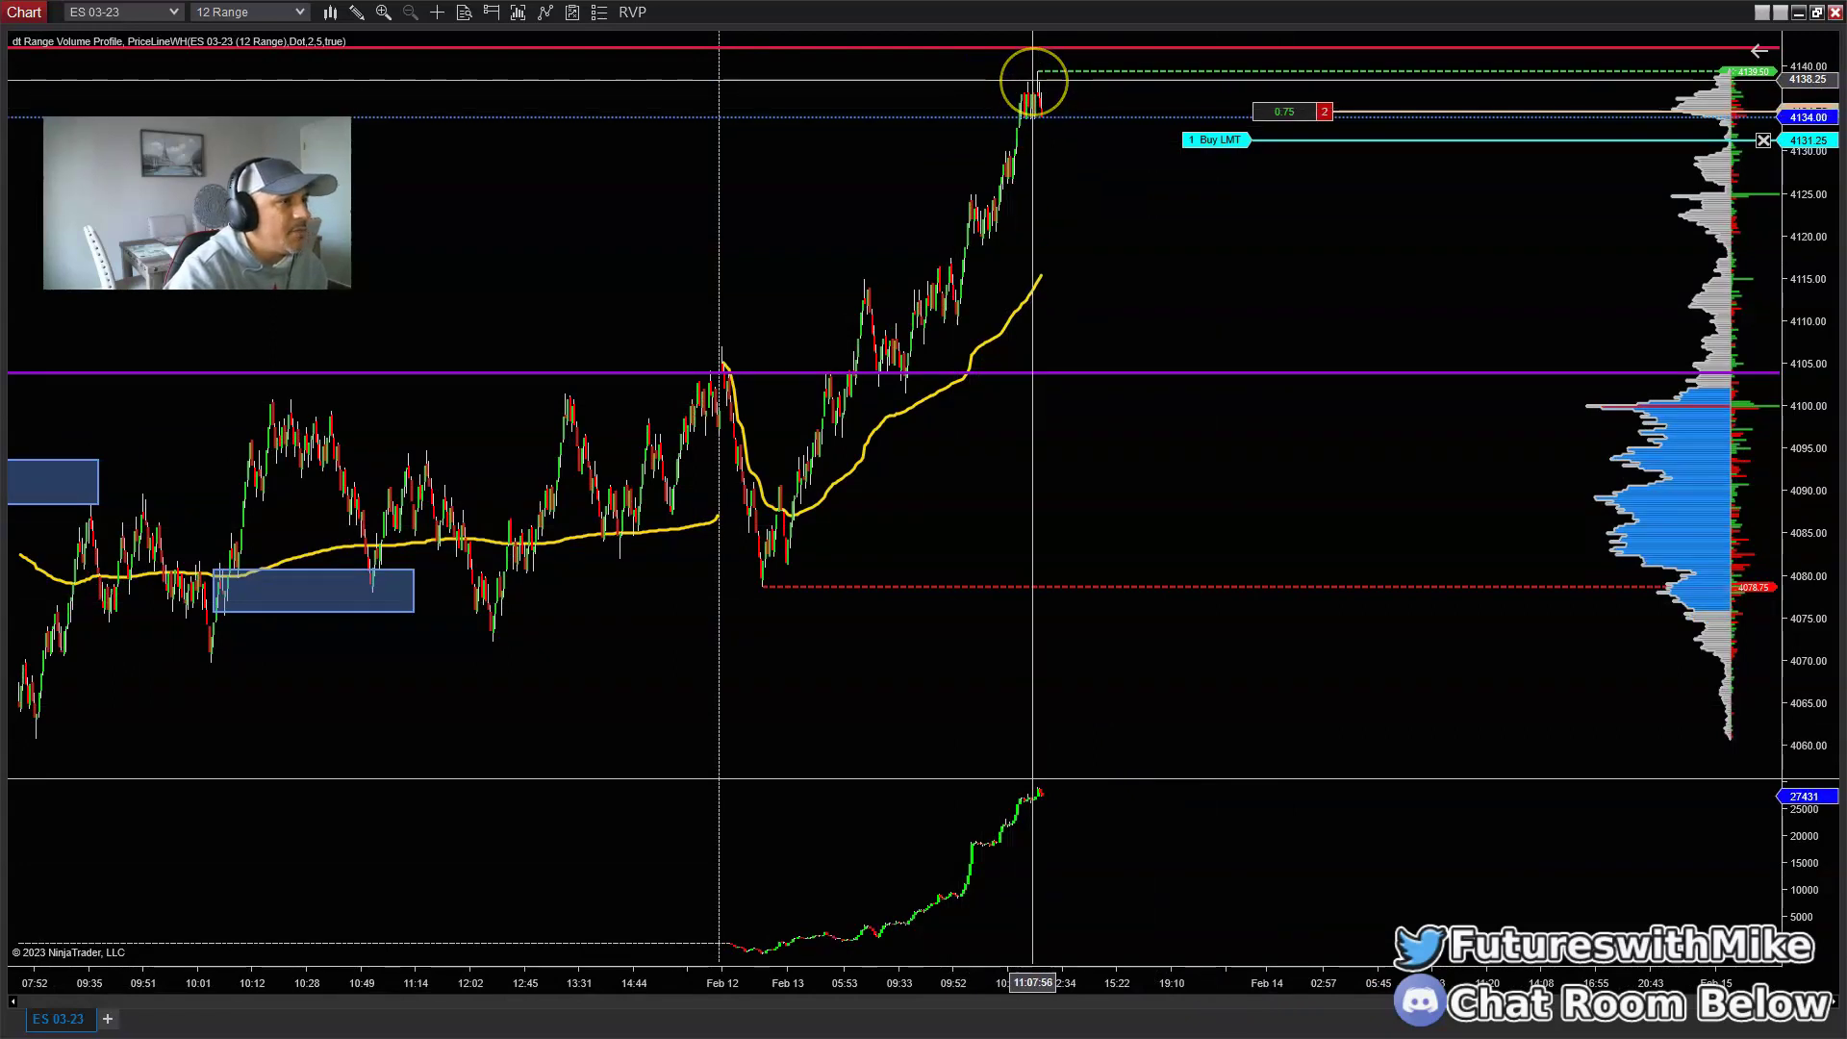
{"action": "left_click_drag", "start_coordinate": [1187, 982], "coordinate": [1092, 981]}
{"action": "left_click", "coordinate": [1047, 883]}
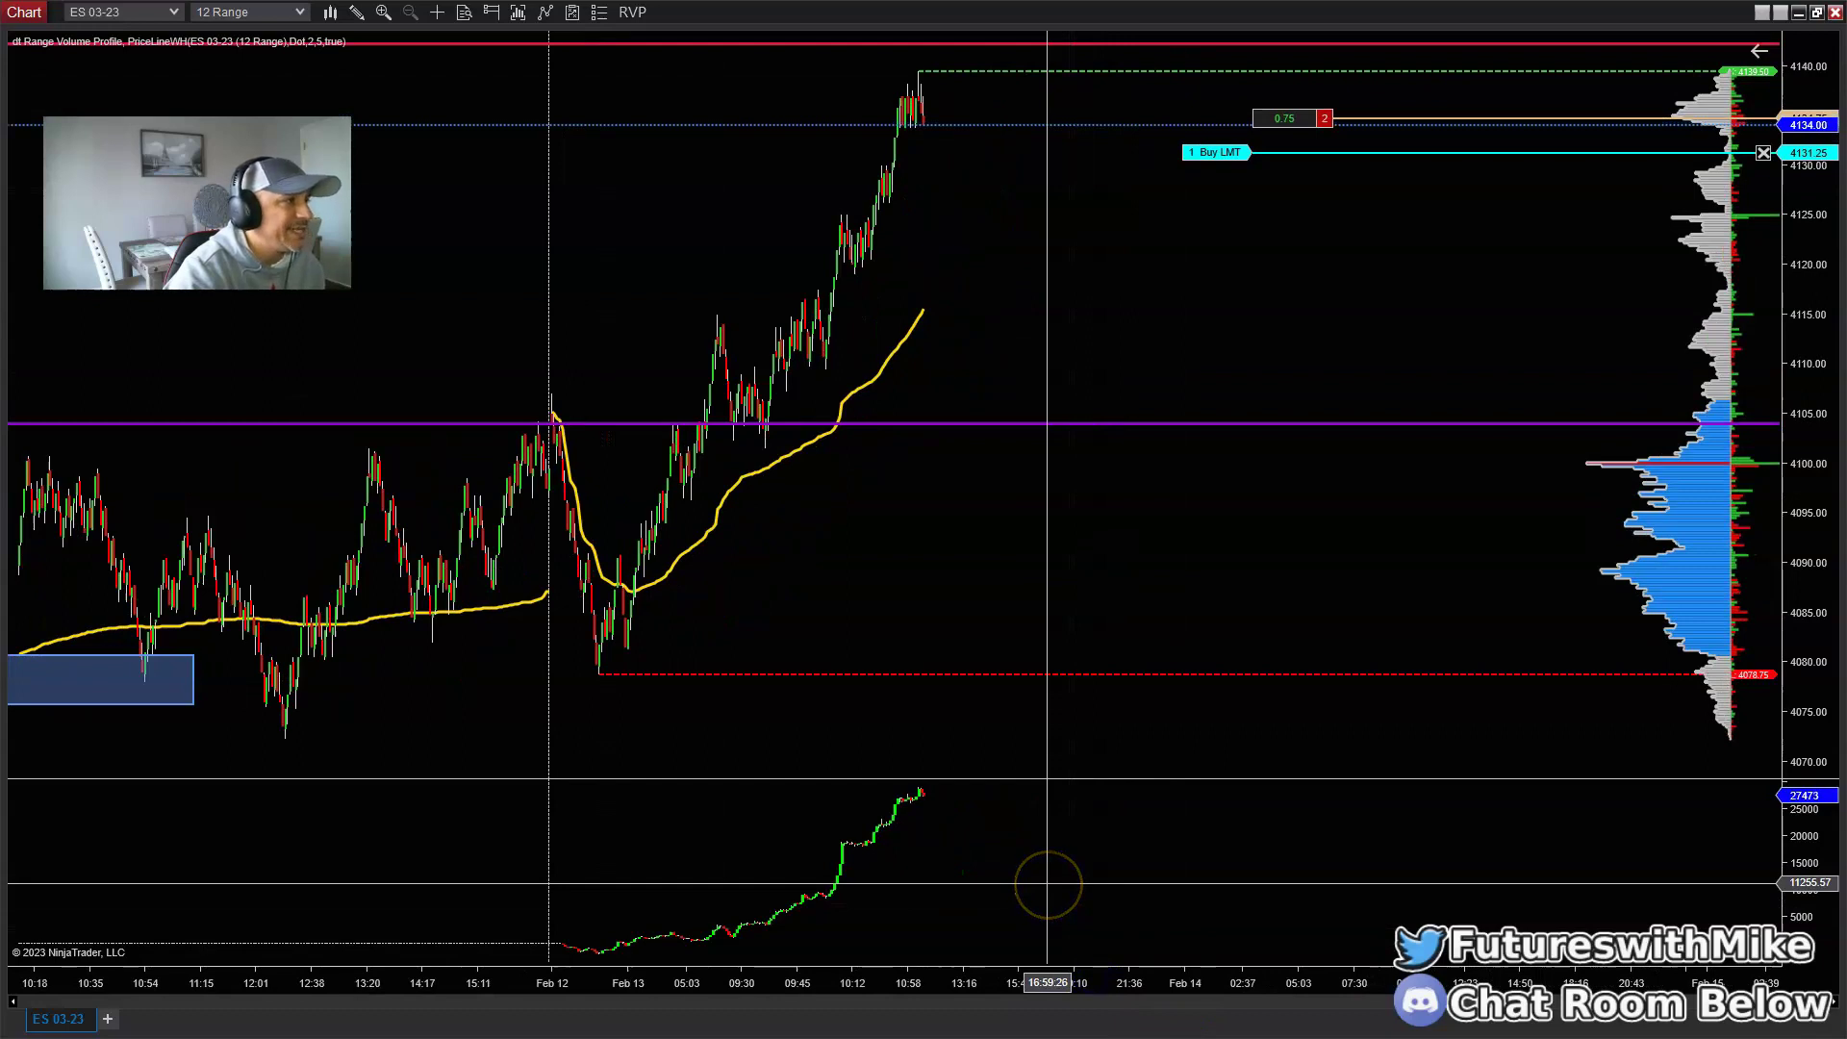
Step: Place a second one-contract buy limit order at about 4130.50, just below the existing one
{"action": "left_click", "coordinate": [1070, 160]}
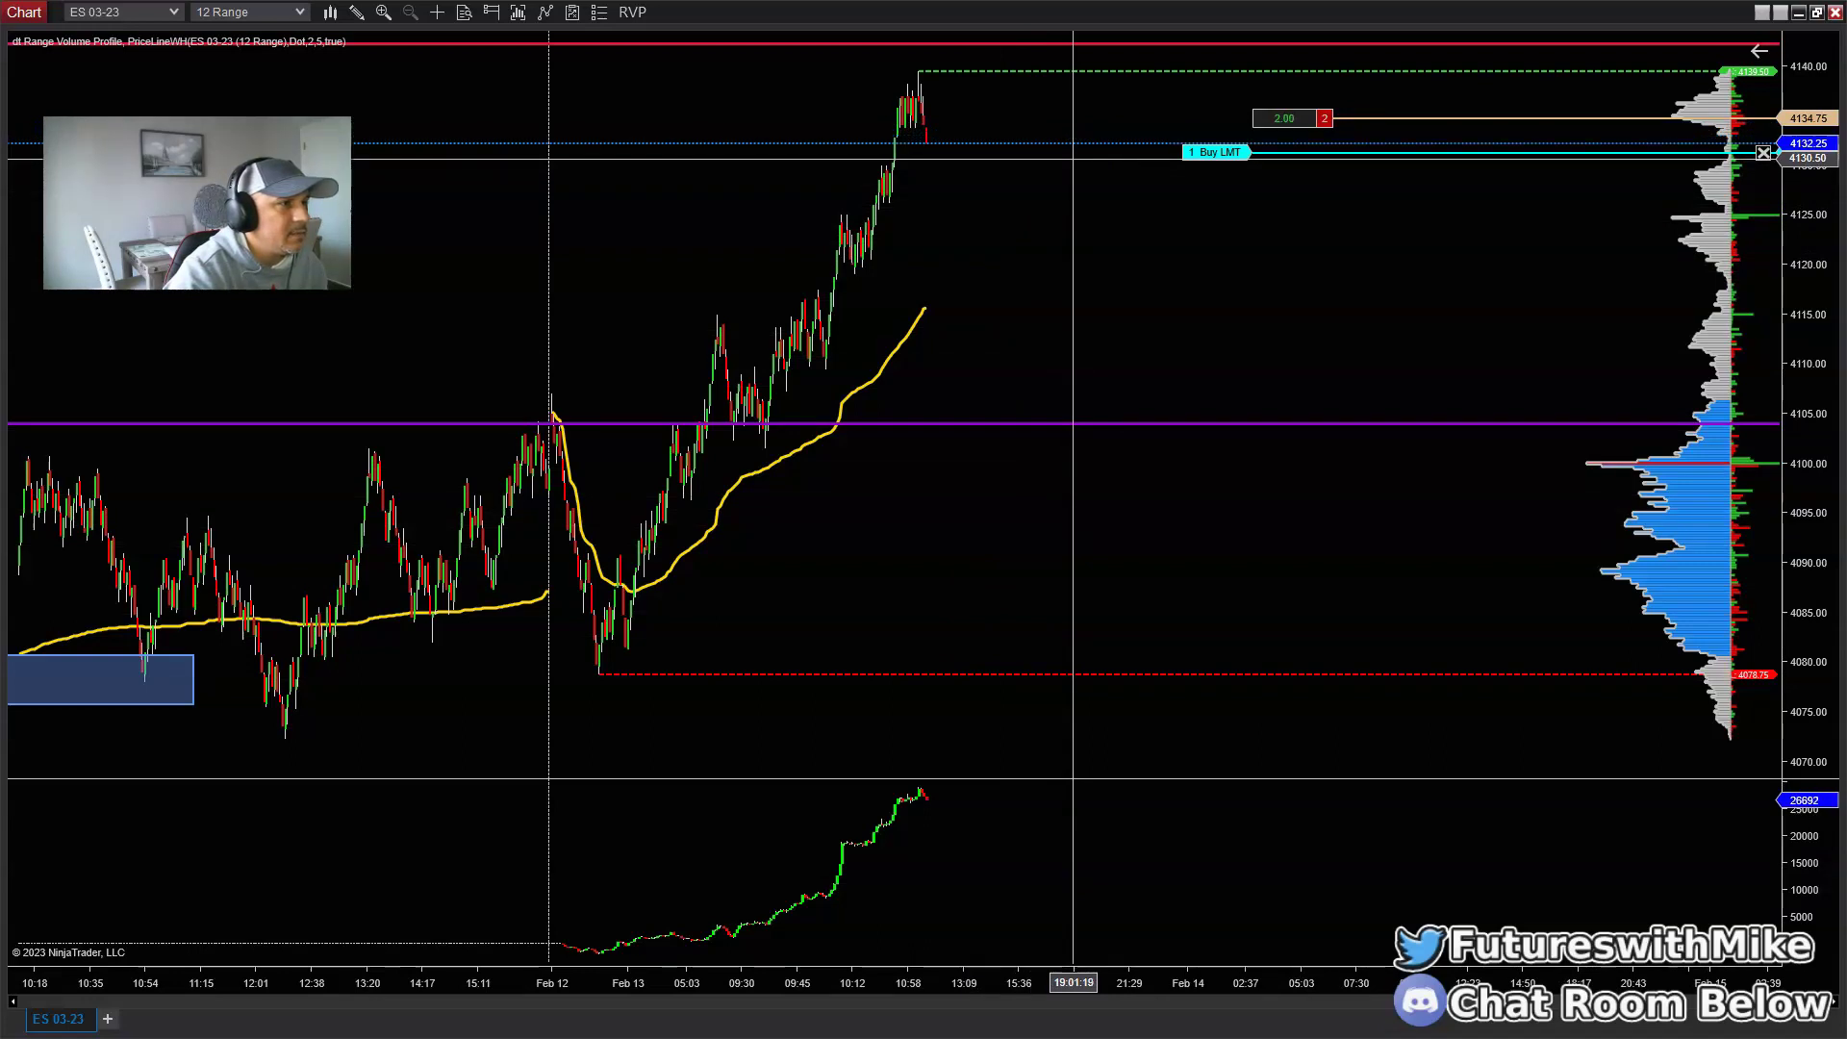
{"action": "left_click", "coordinate": [1214, 212]}
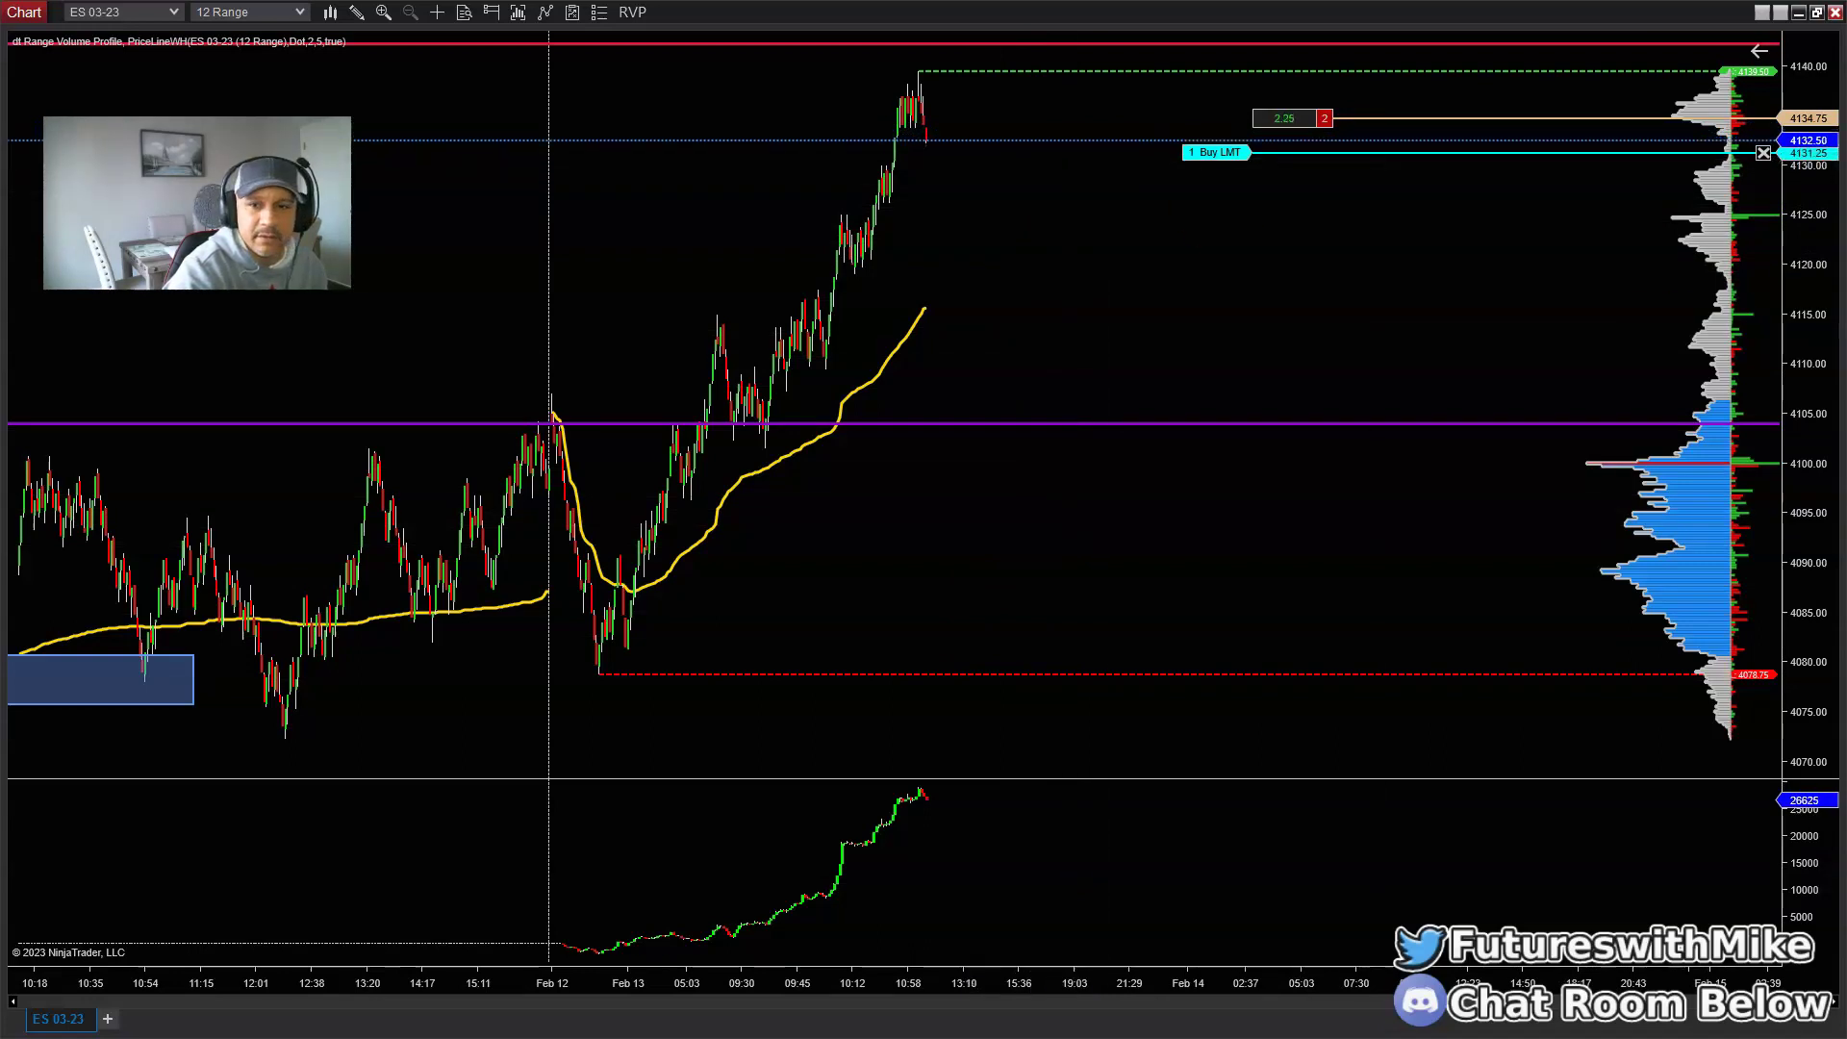
{"action": "left_click_drag", "start_coordinate": [981, 285], "coordinate": [982, 163]}
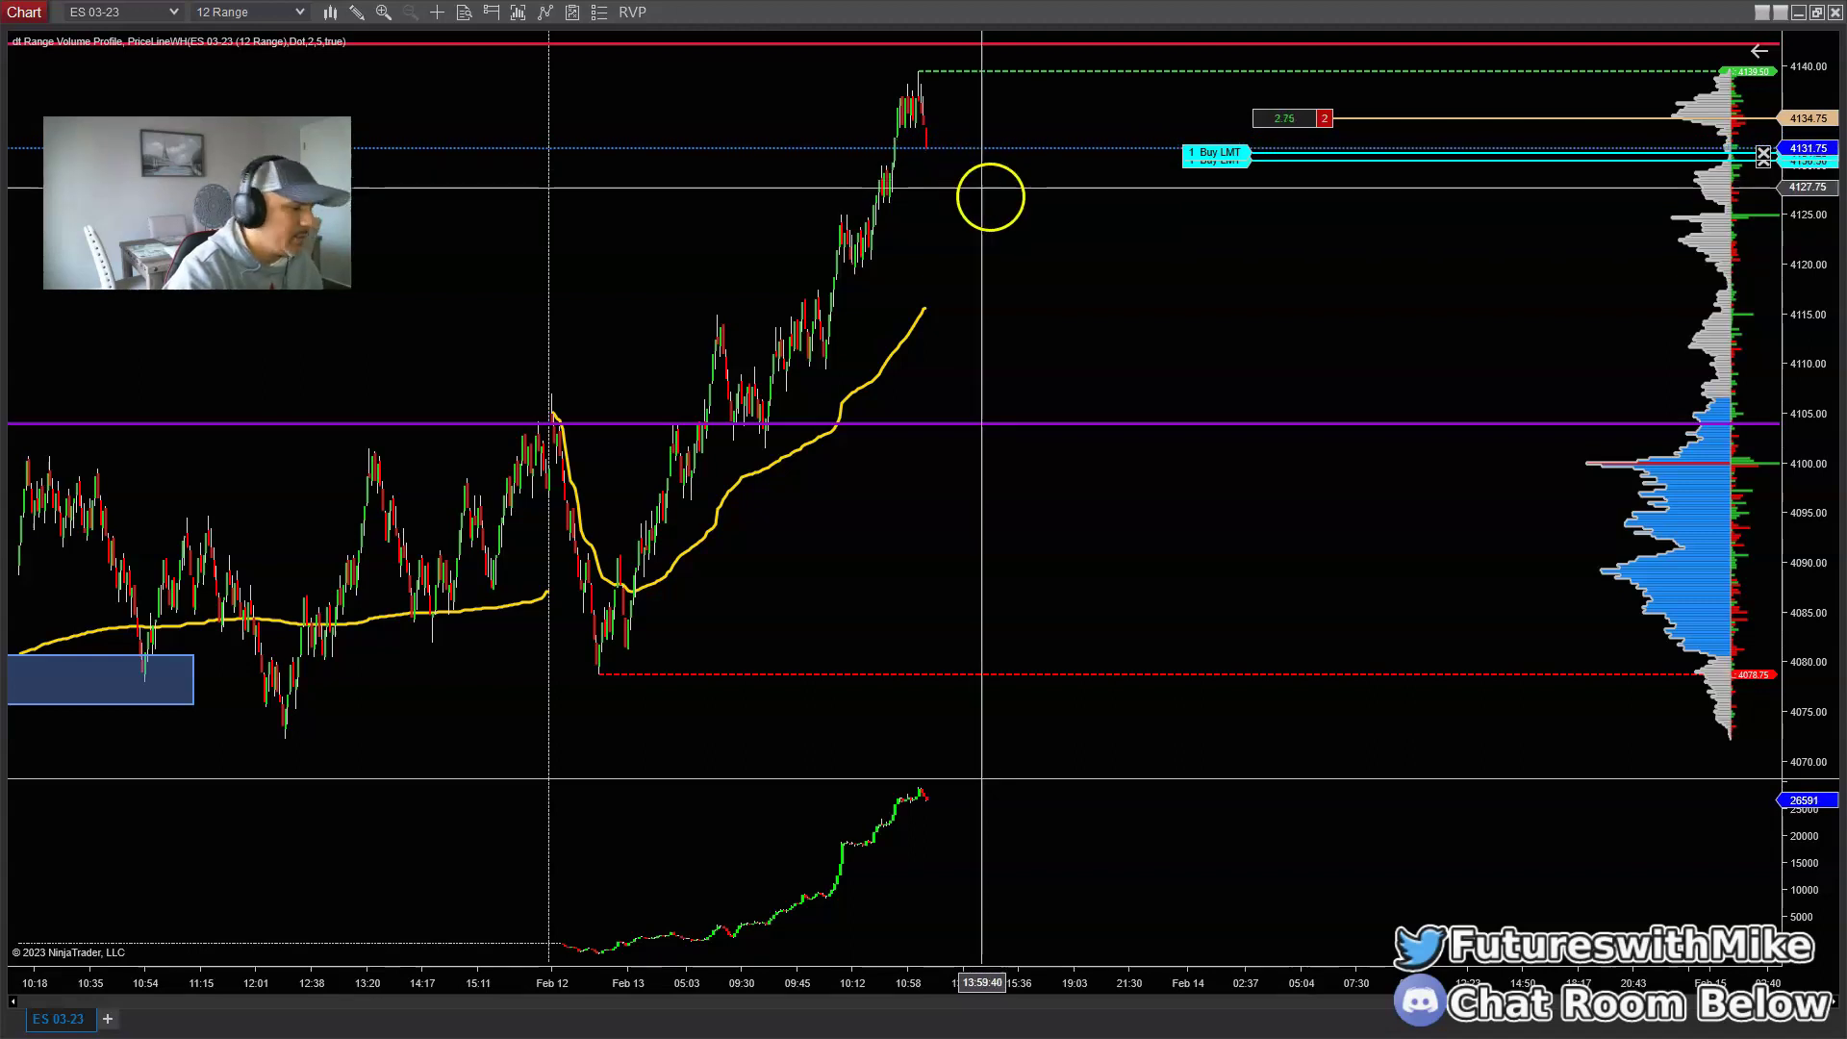
Step: Capture a screenshot of the Feb 13 rally with the open short position and its two buy limit orders
{"action": "key", "text": "super"}
{"action": "left_click", "coordinate": [1632, 1019]}
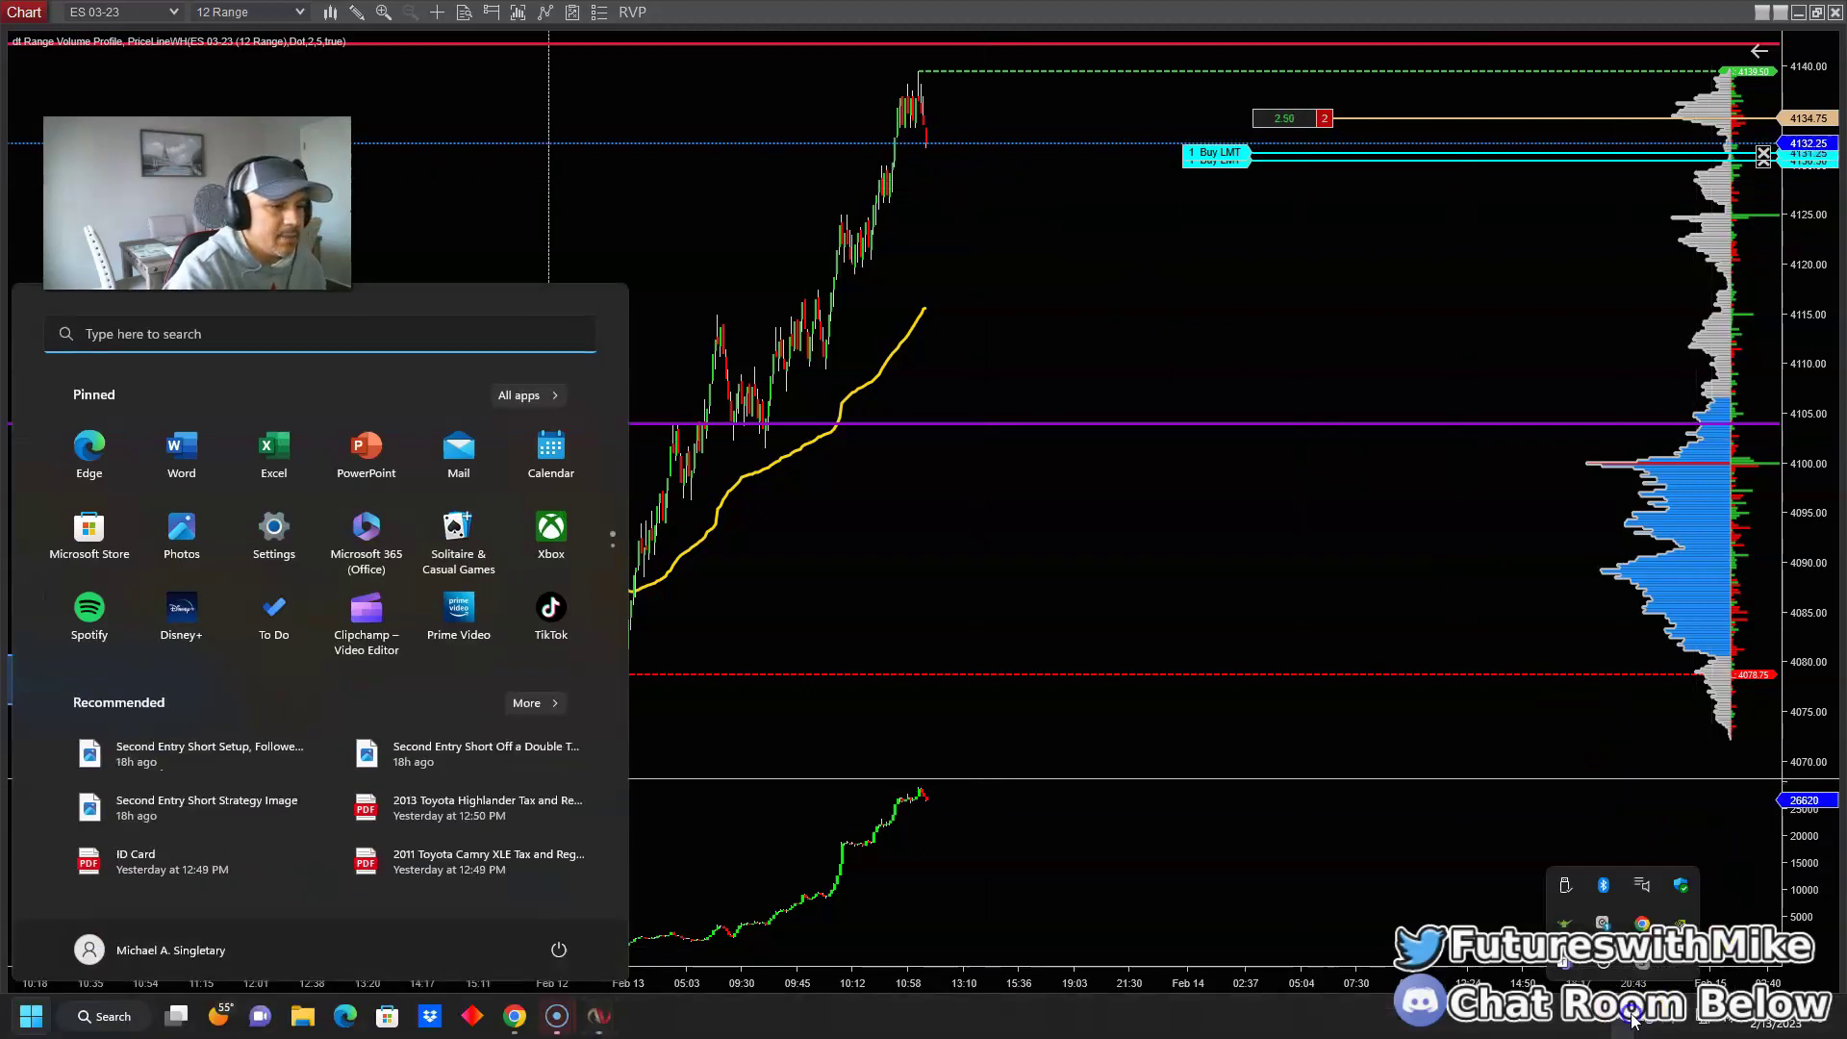
{"action": "left_click", "coordinate": [1602, 926]}
{"action": "left_click", "coordinate": [1459, 583]}
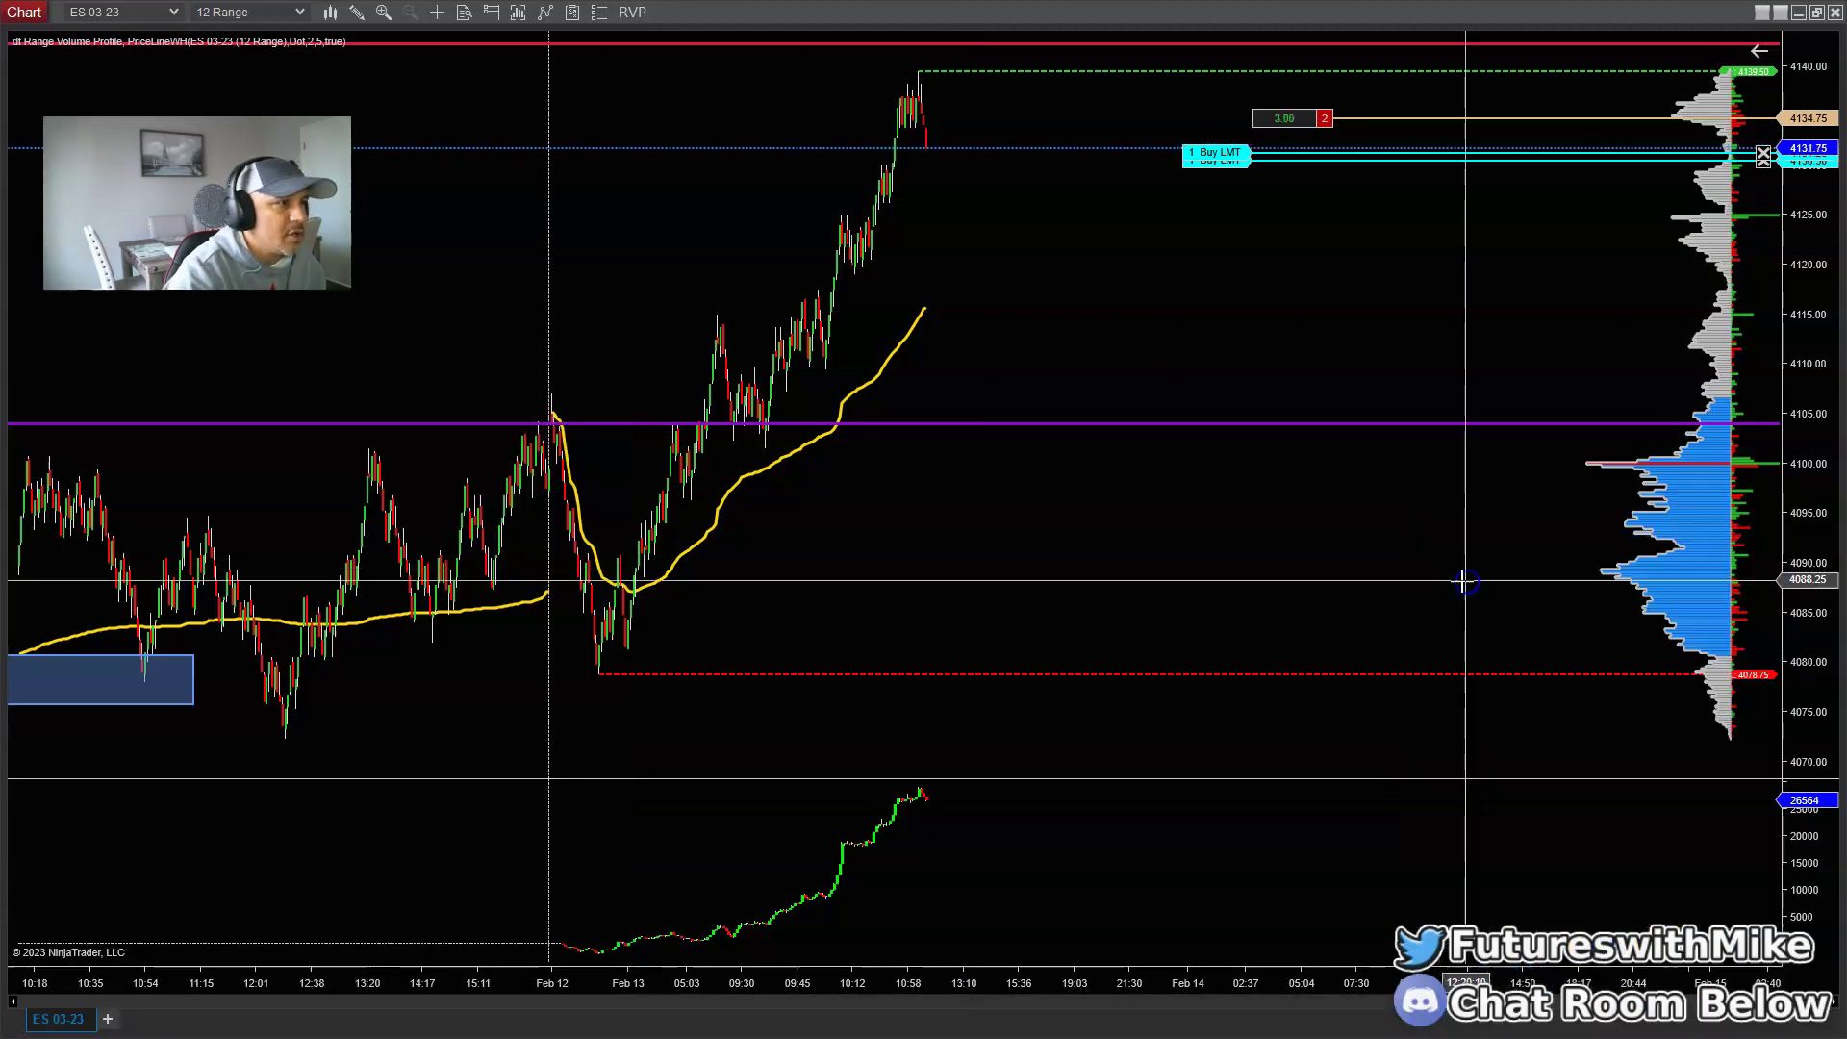
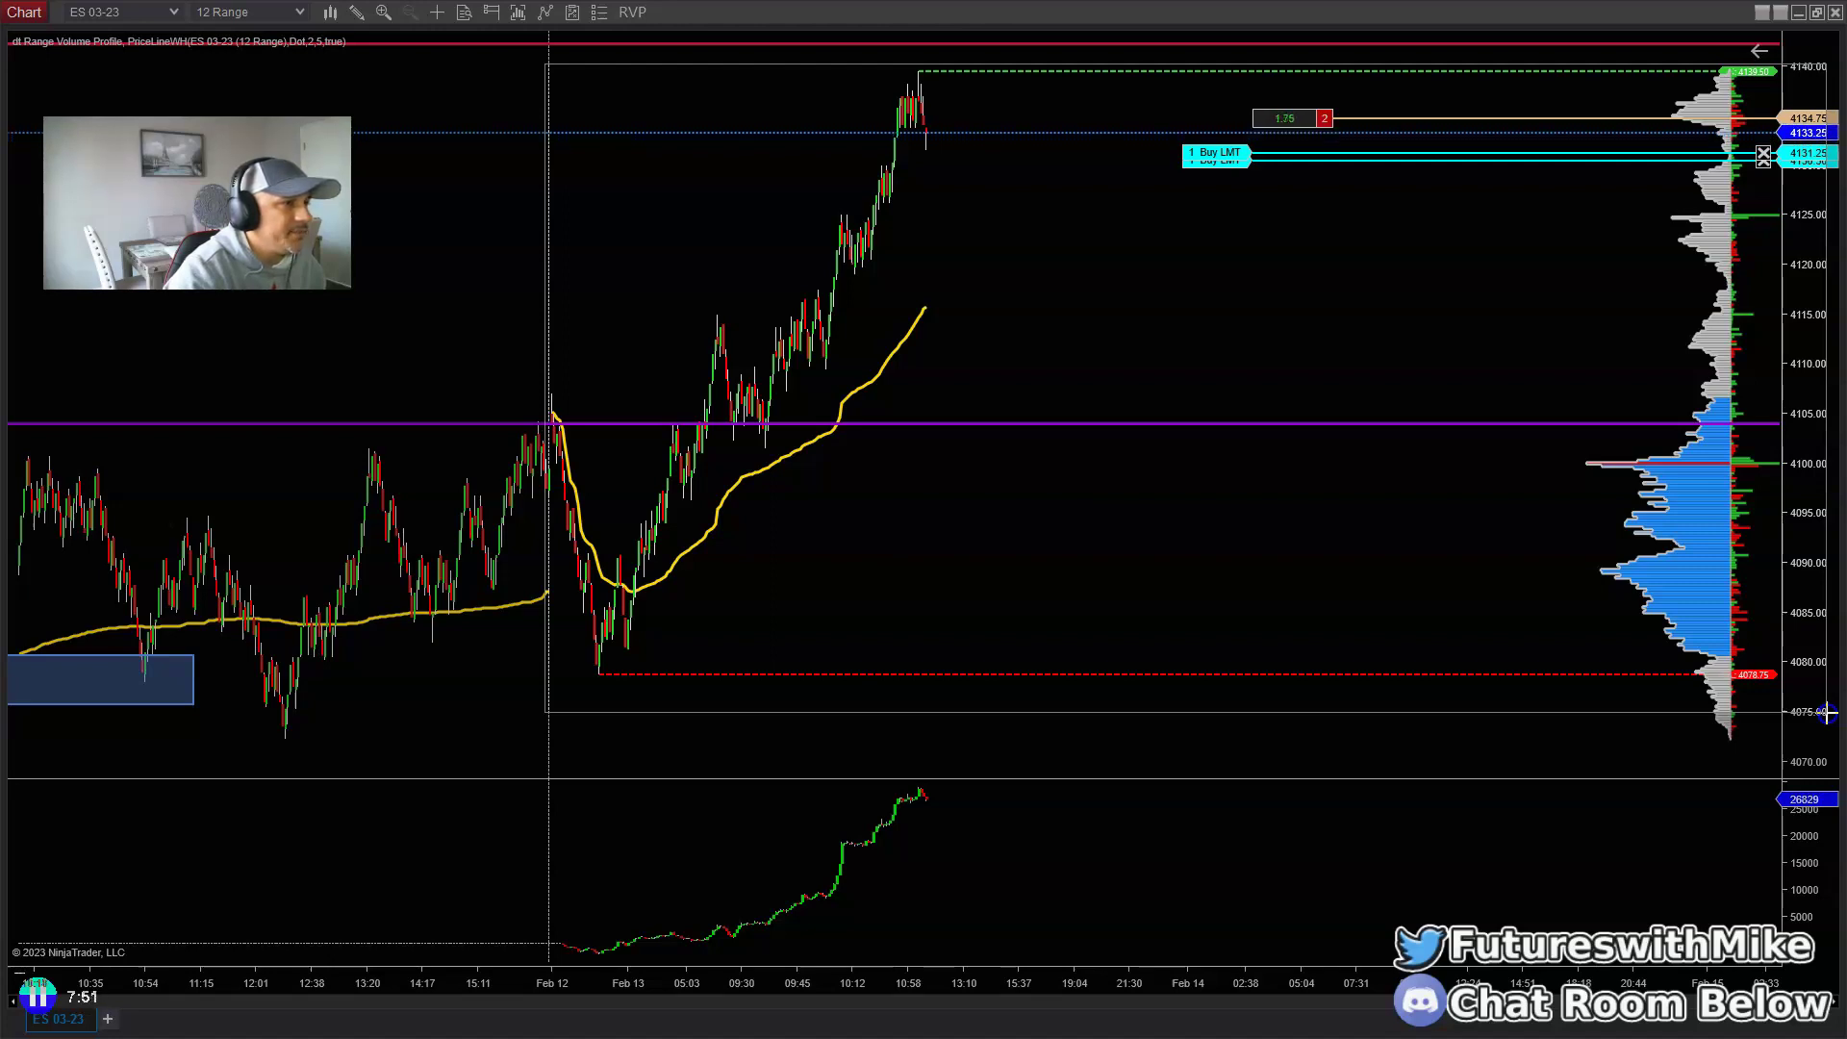
{"action": "key", "text": "Print"}
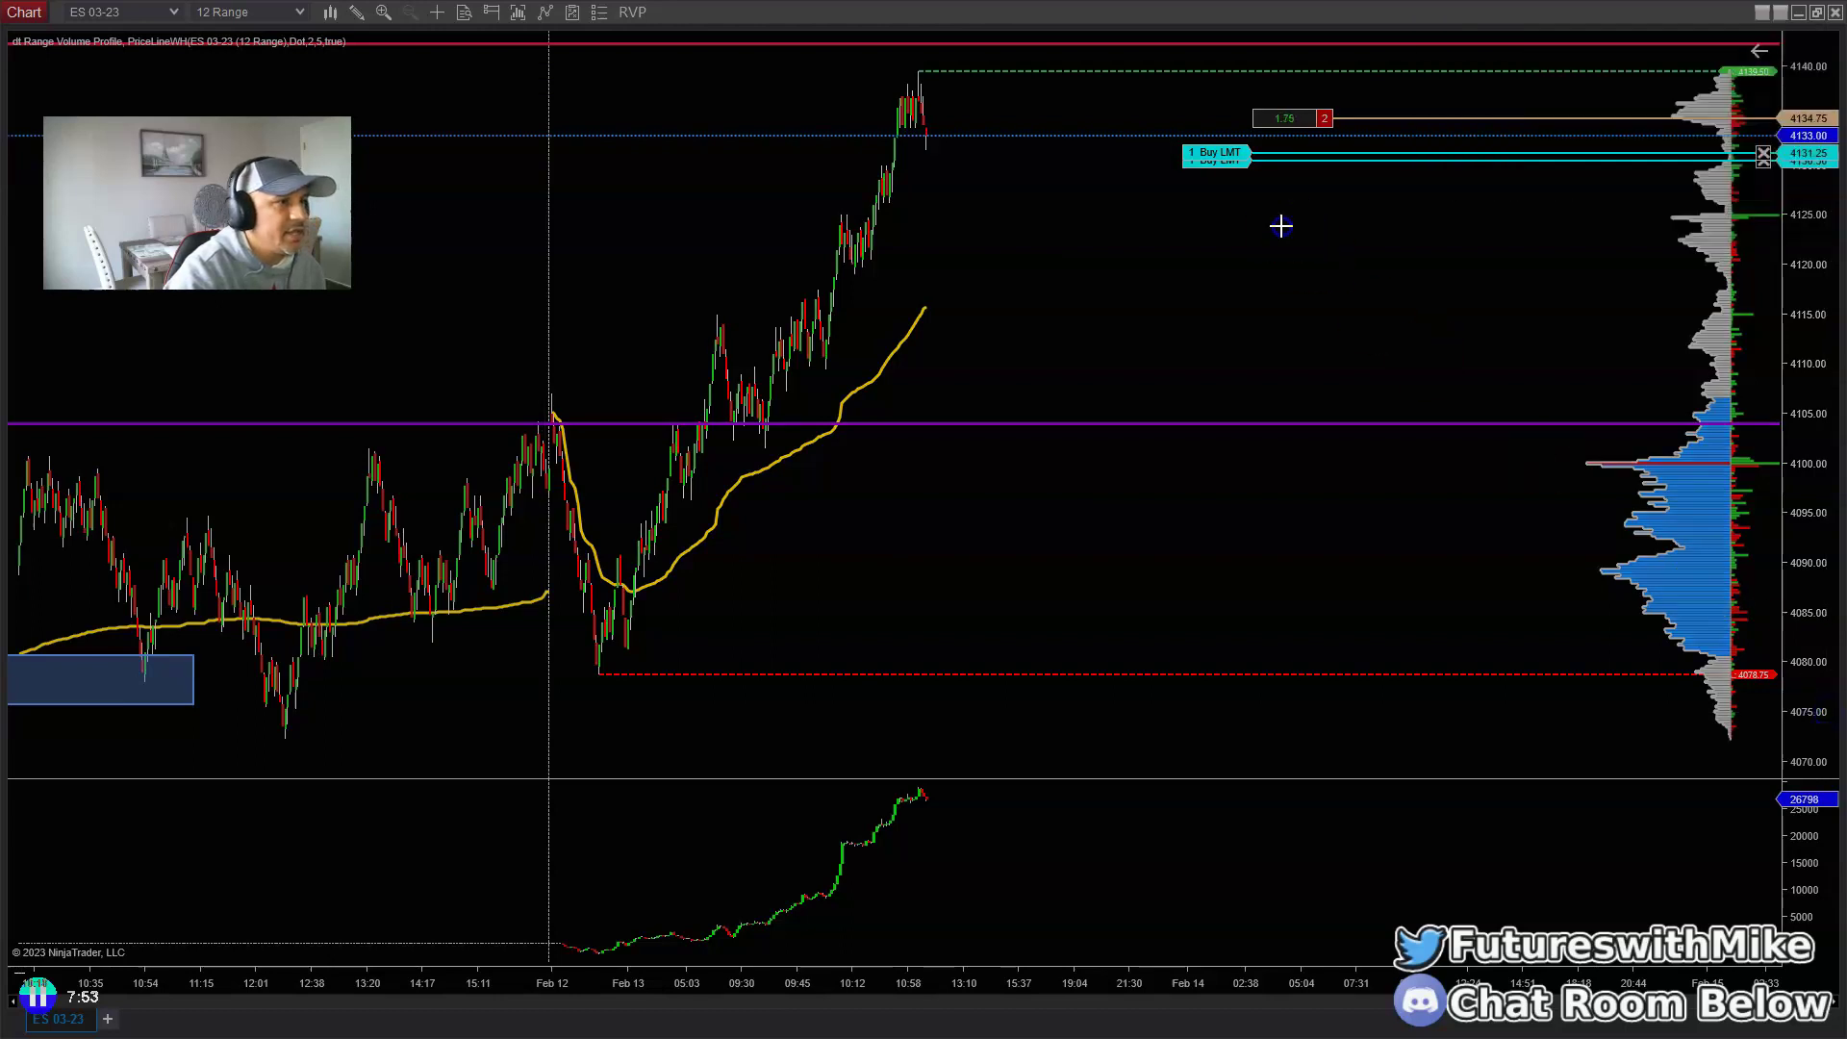
{"action": "key", "text": "Return"}
Step: Adjust the two one-contract buy limit orders to 4131.75 and 4130.50
{"action": "left_click", "coordinate": [1110, 151]}
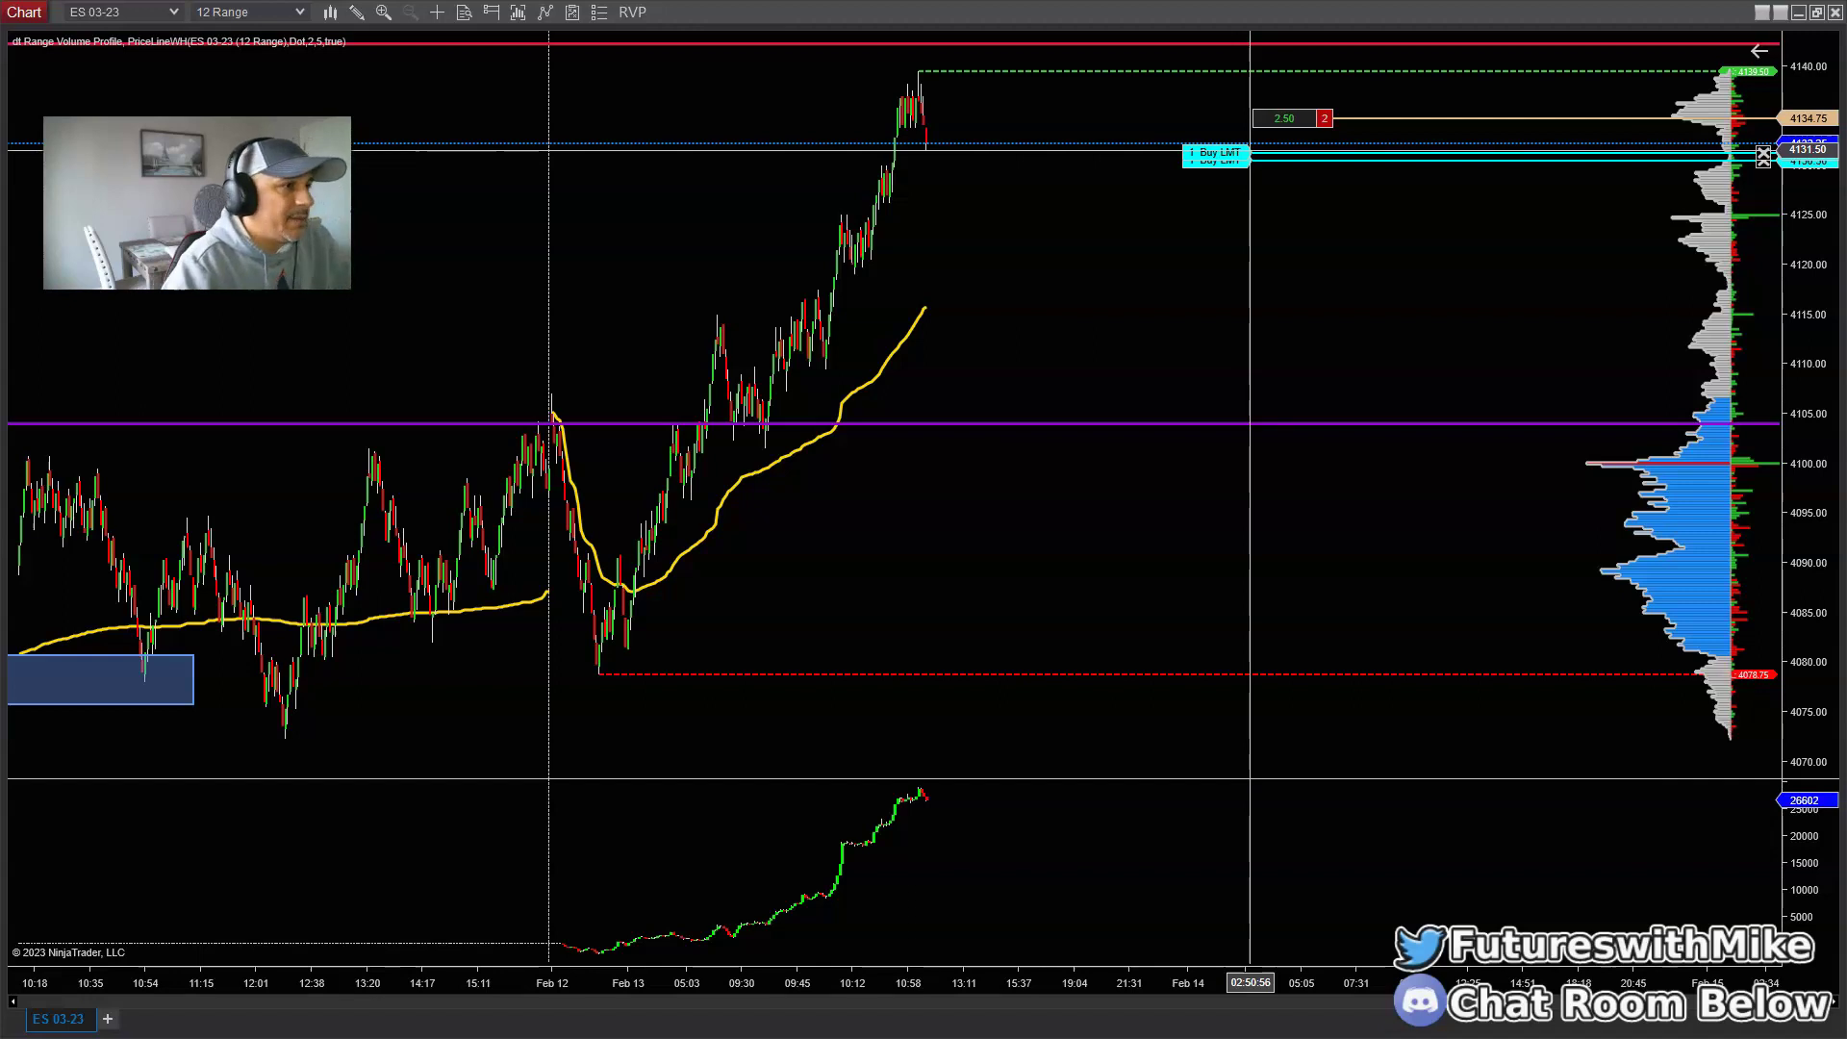
{"action": "left_click_drag", "start_coordinate": [1286, 193], "coordinate": [1344, 231]}
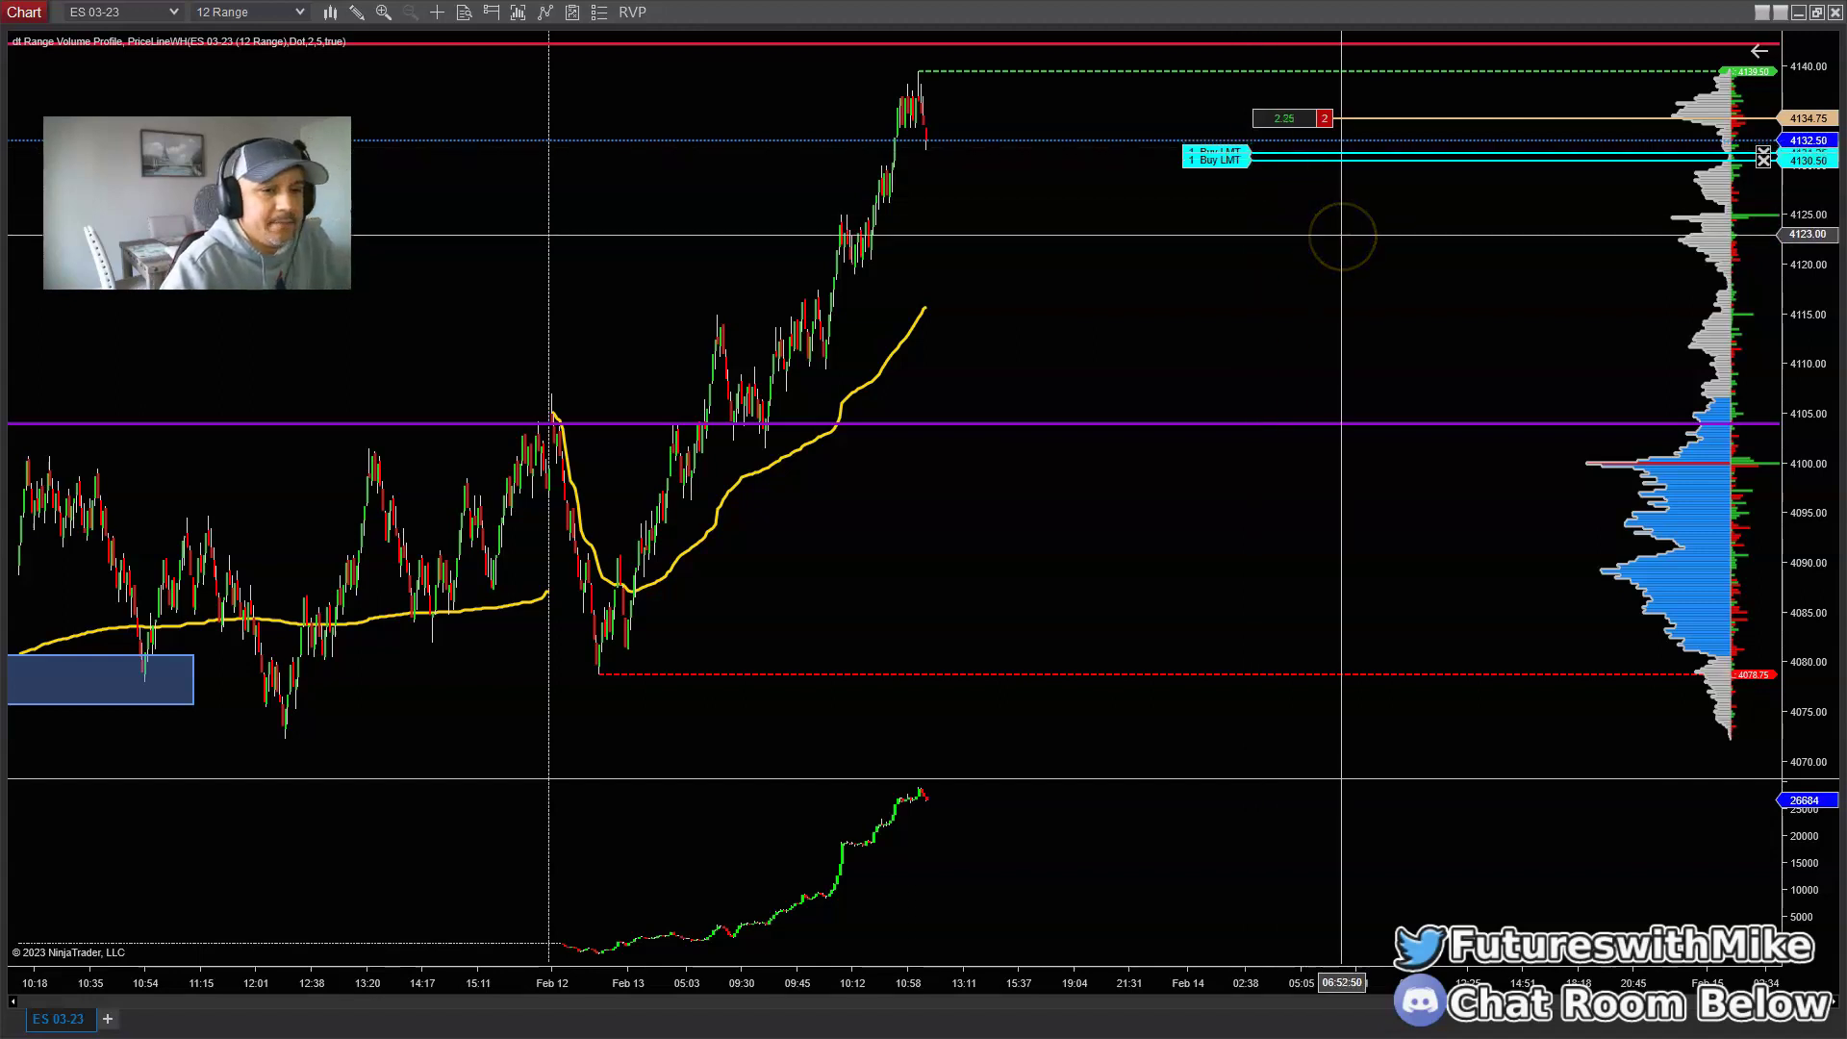
{"action": "left_click", "coordinate": [1723, 453]}
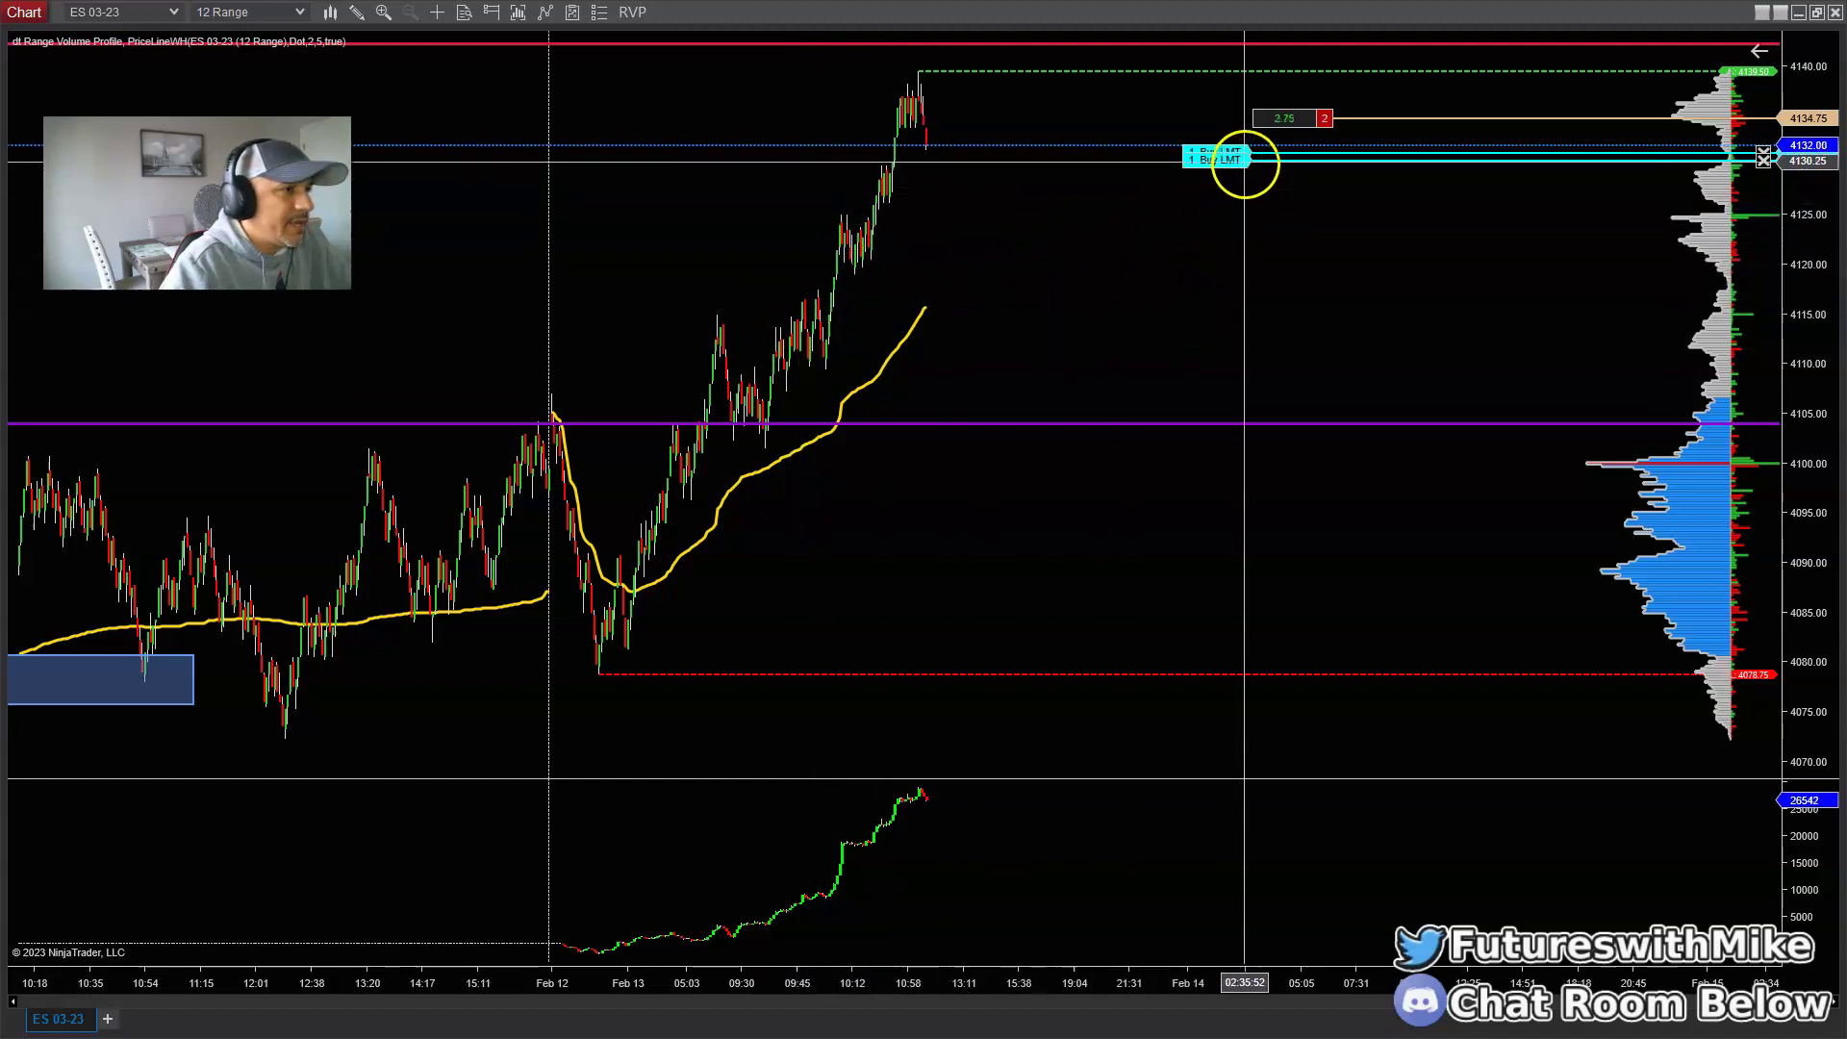
{"action": "left_click_drag", "start_coordinate": [1239, 159], "coordinate": [1240, 152]}
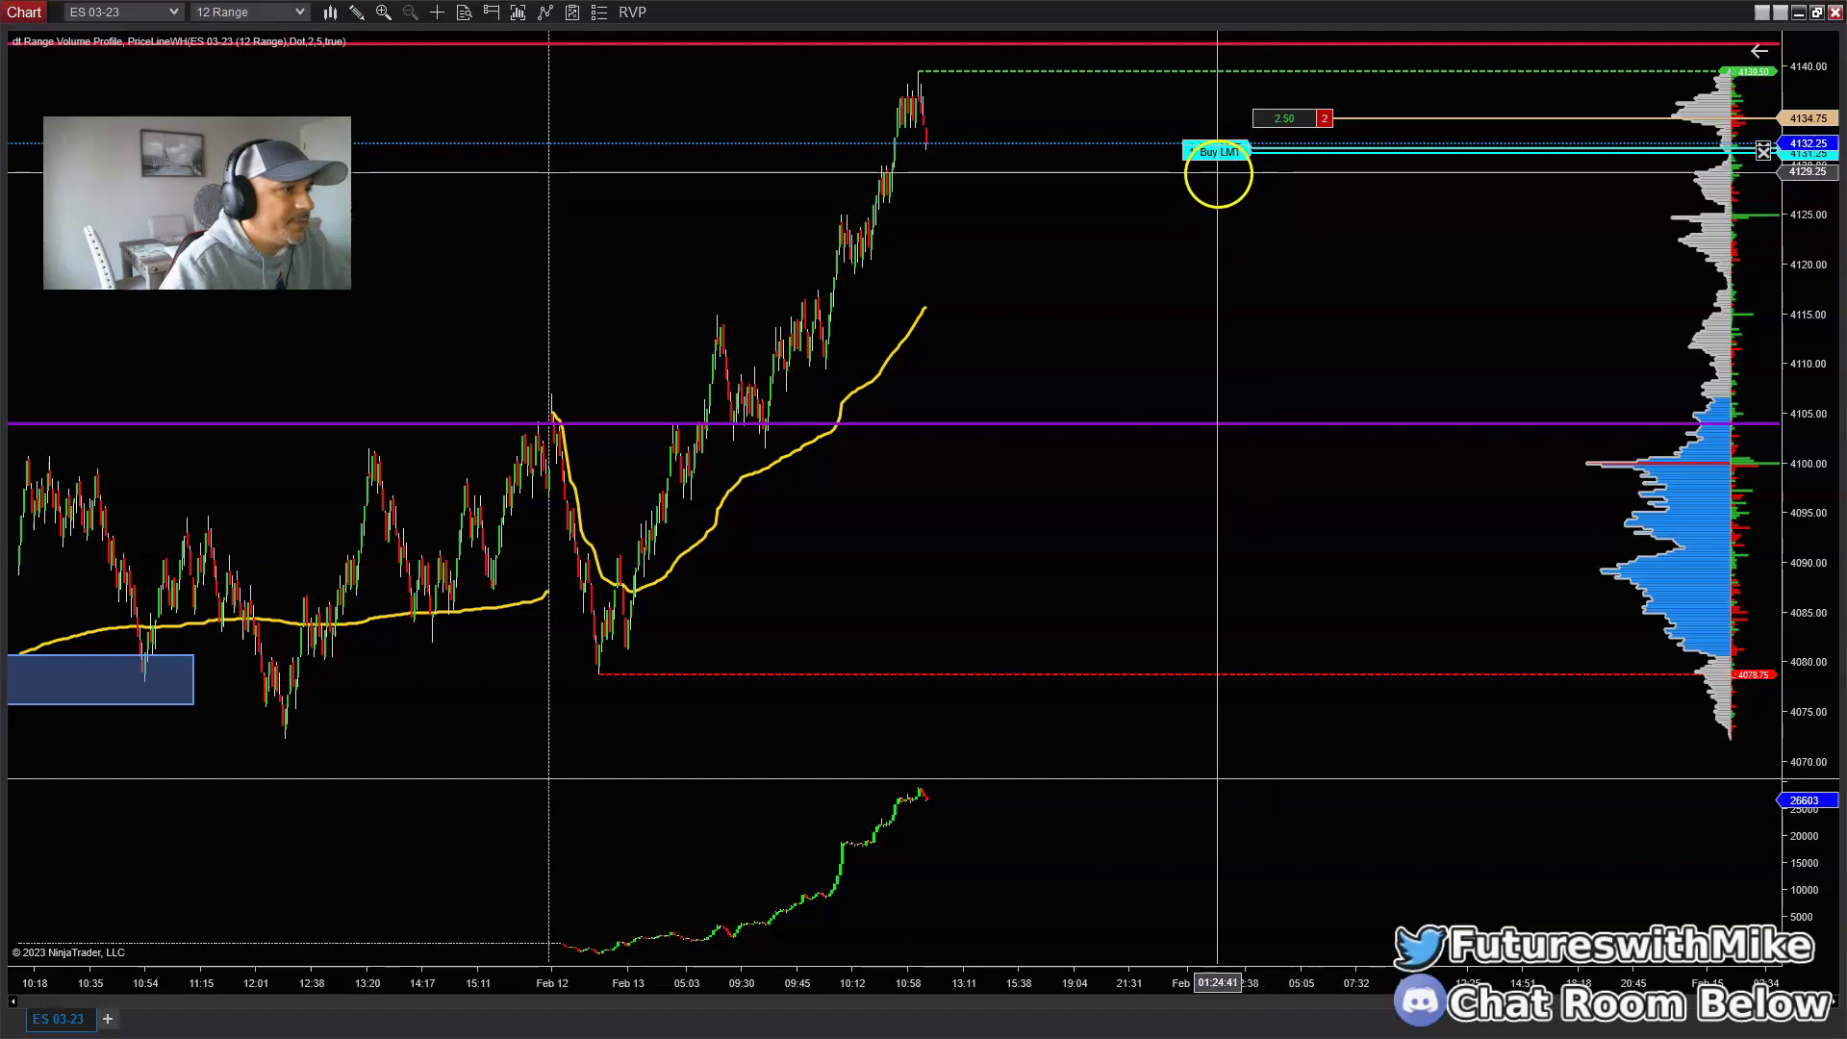
{"action": "left_click", "coordinate": [1223, 155]}
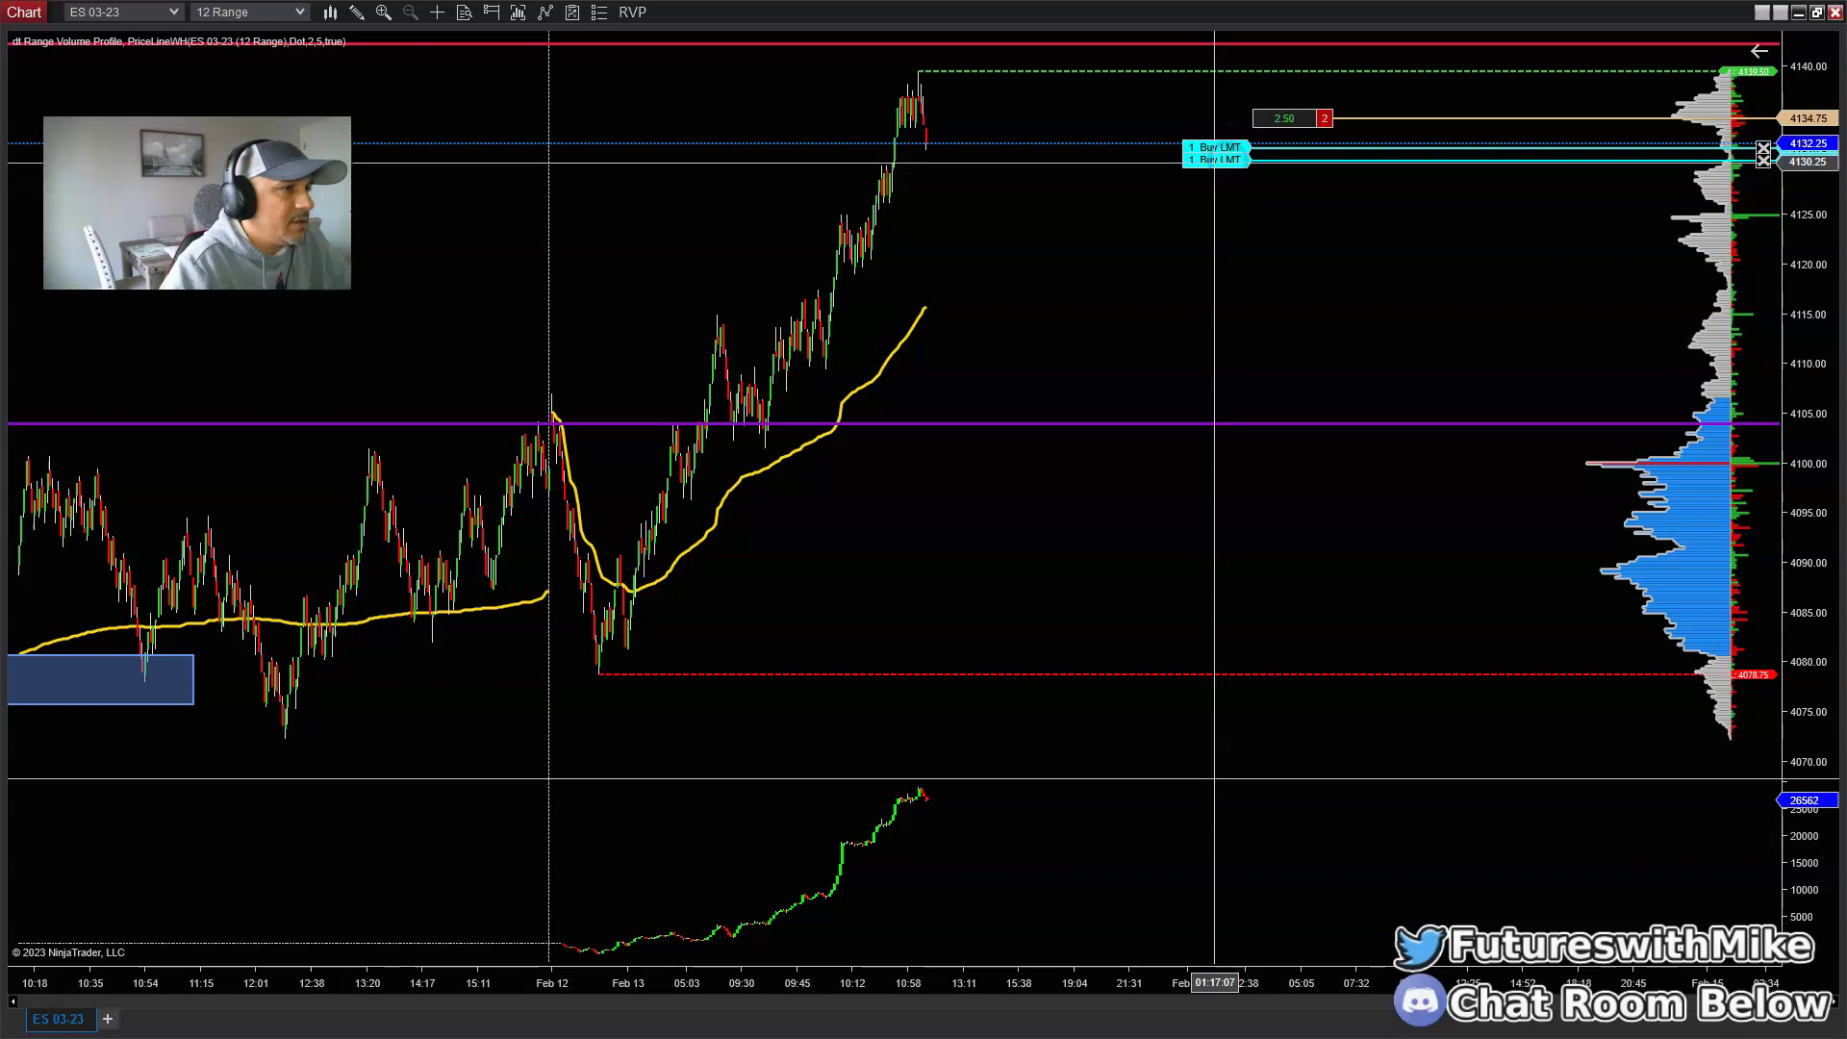
{"action": "left_click", "coordinate": [1213, 147]}
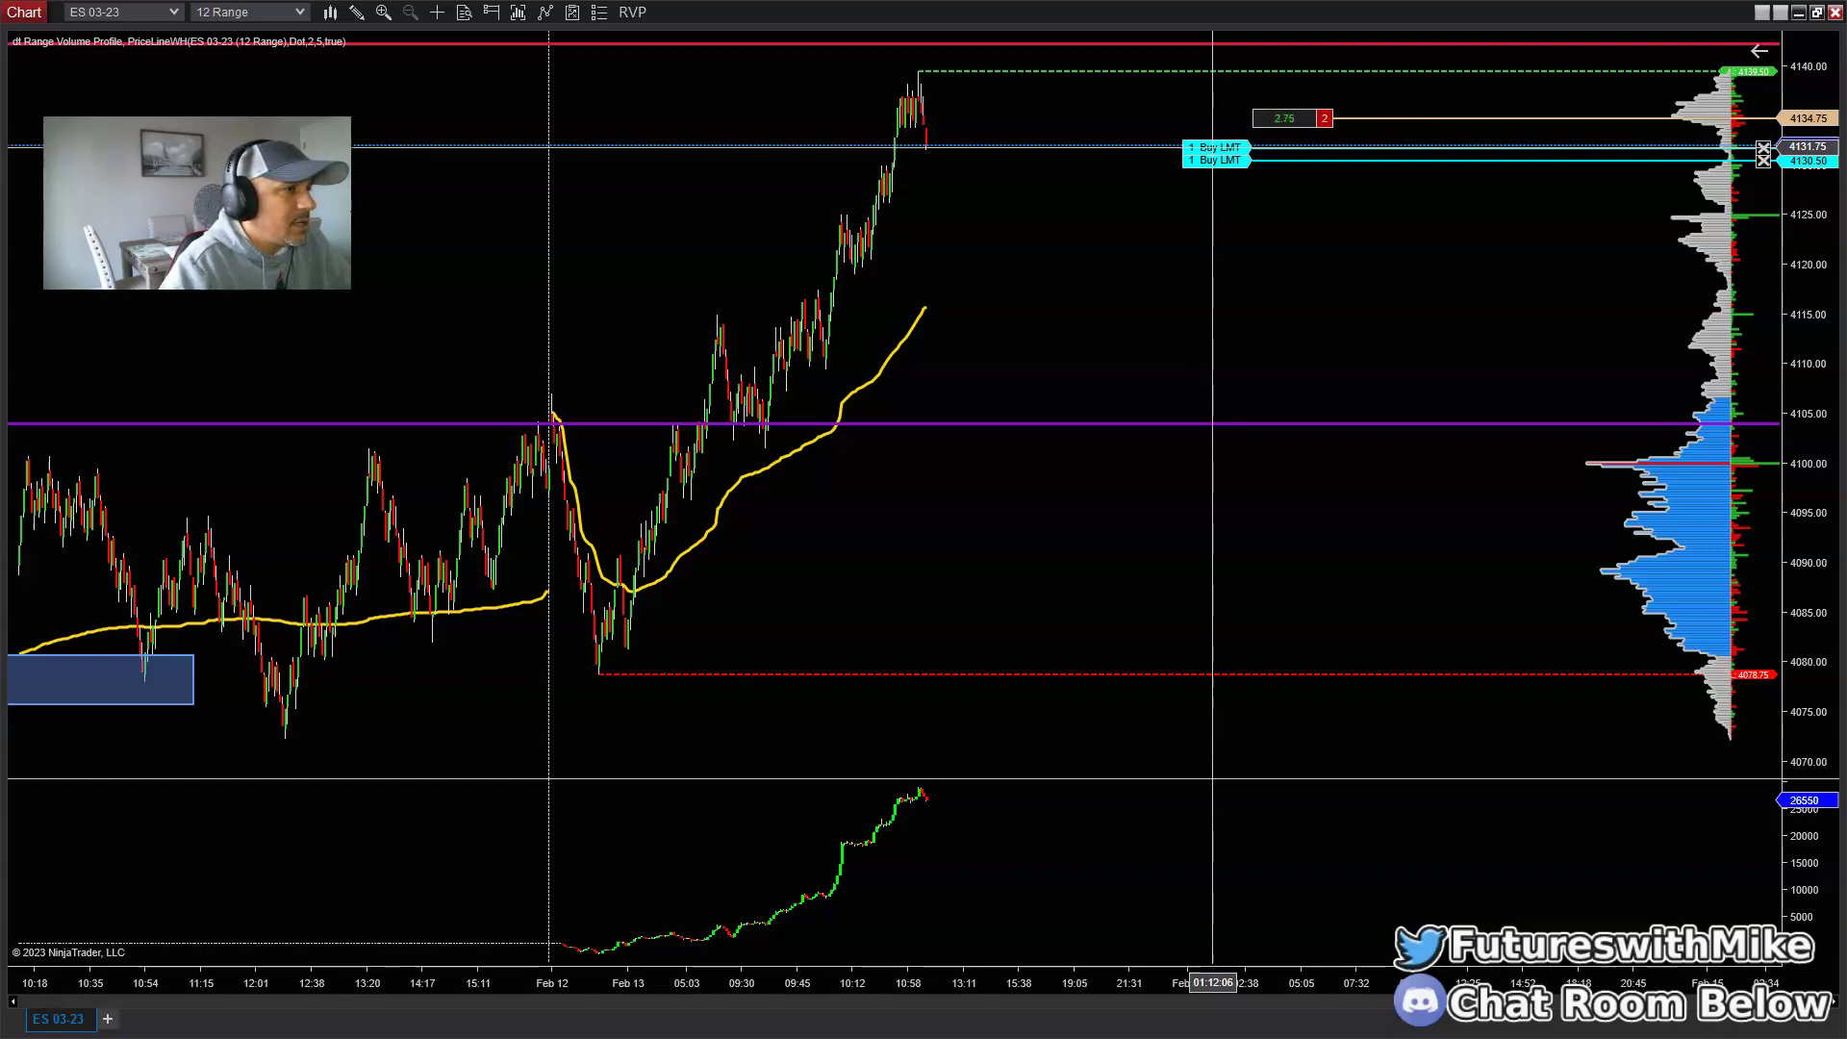
Step: Raise the remaining buy limit order to the market price, about 4131.75, to close the last short contract
{"action": "left_click", "coordinate": [1257, 234]}
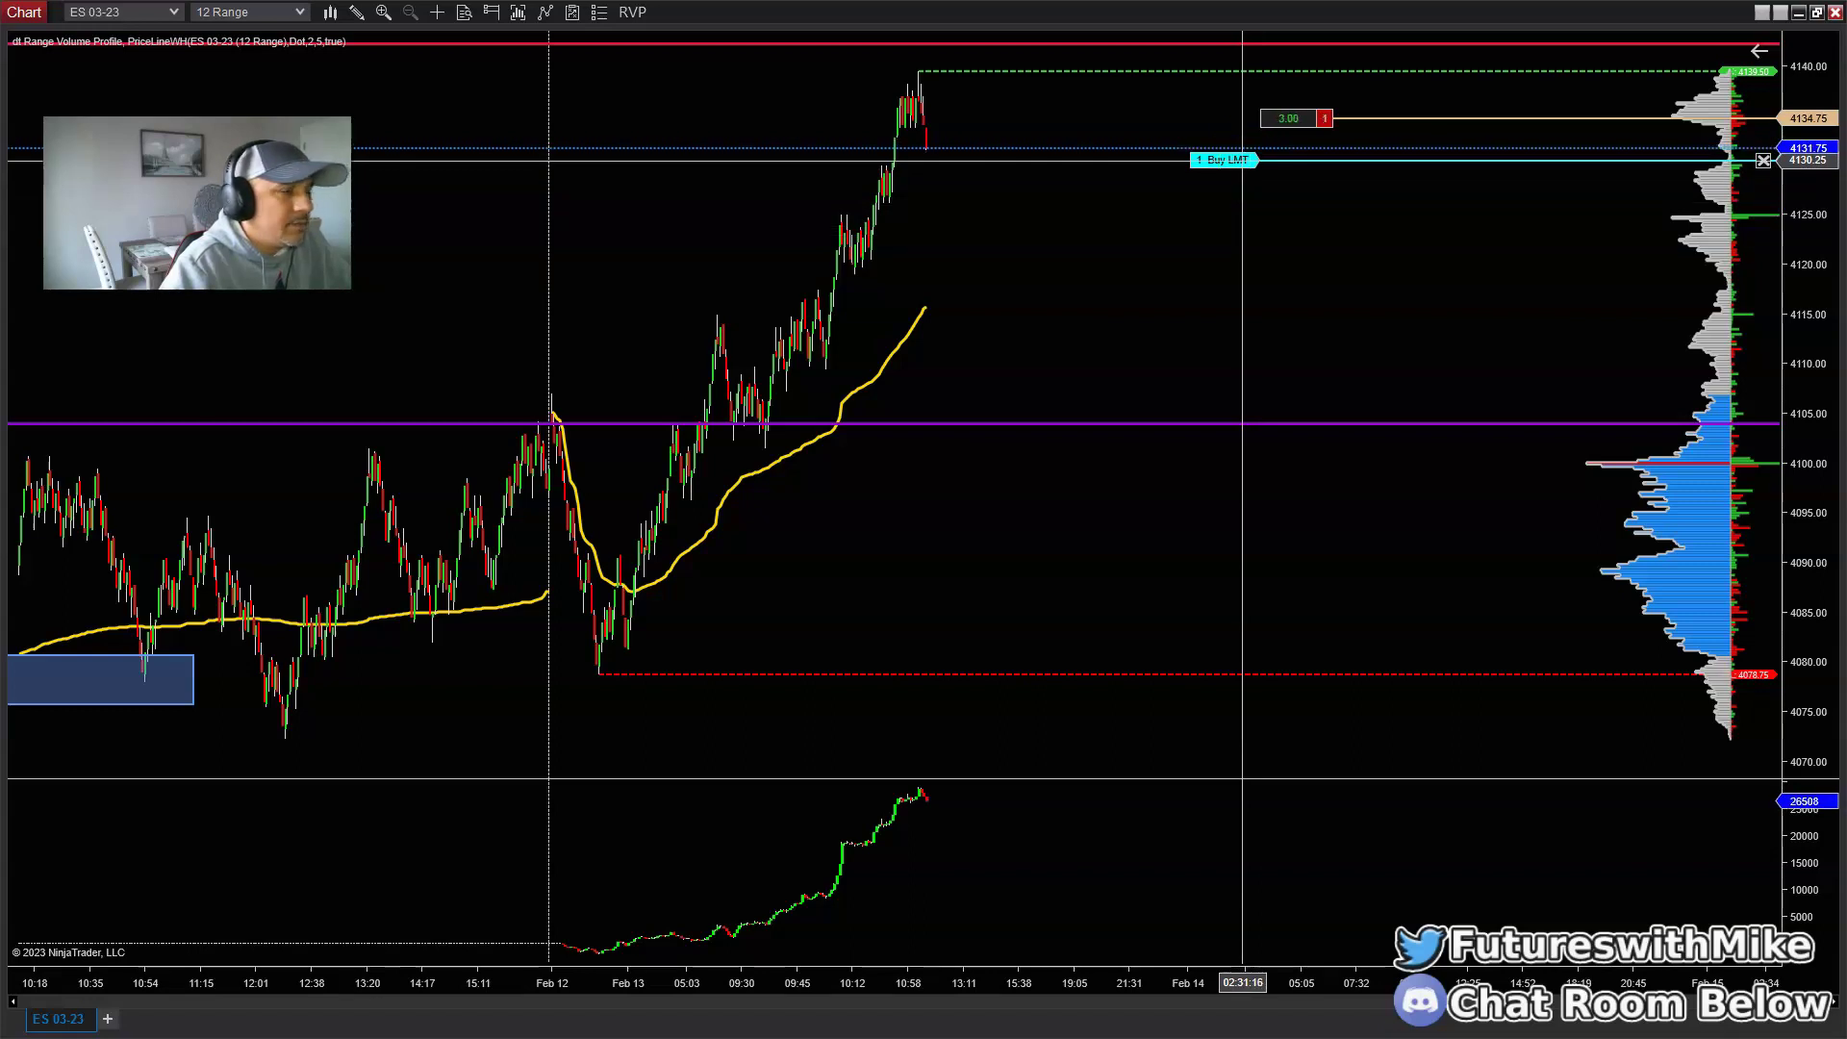
{"action": "left_click", "coordinate": [1241, 180]}
{"action": "left_click_drag", "start_coordinate": [1241, 160], "coordinate": [1235, 147]}
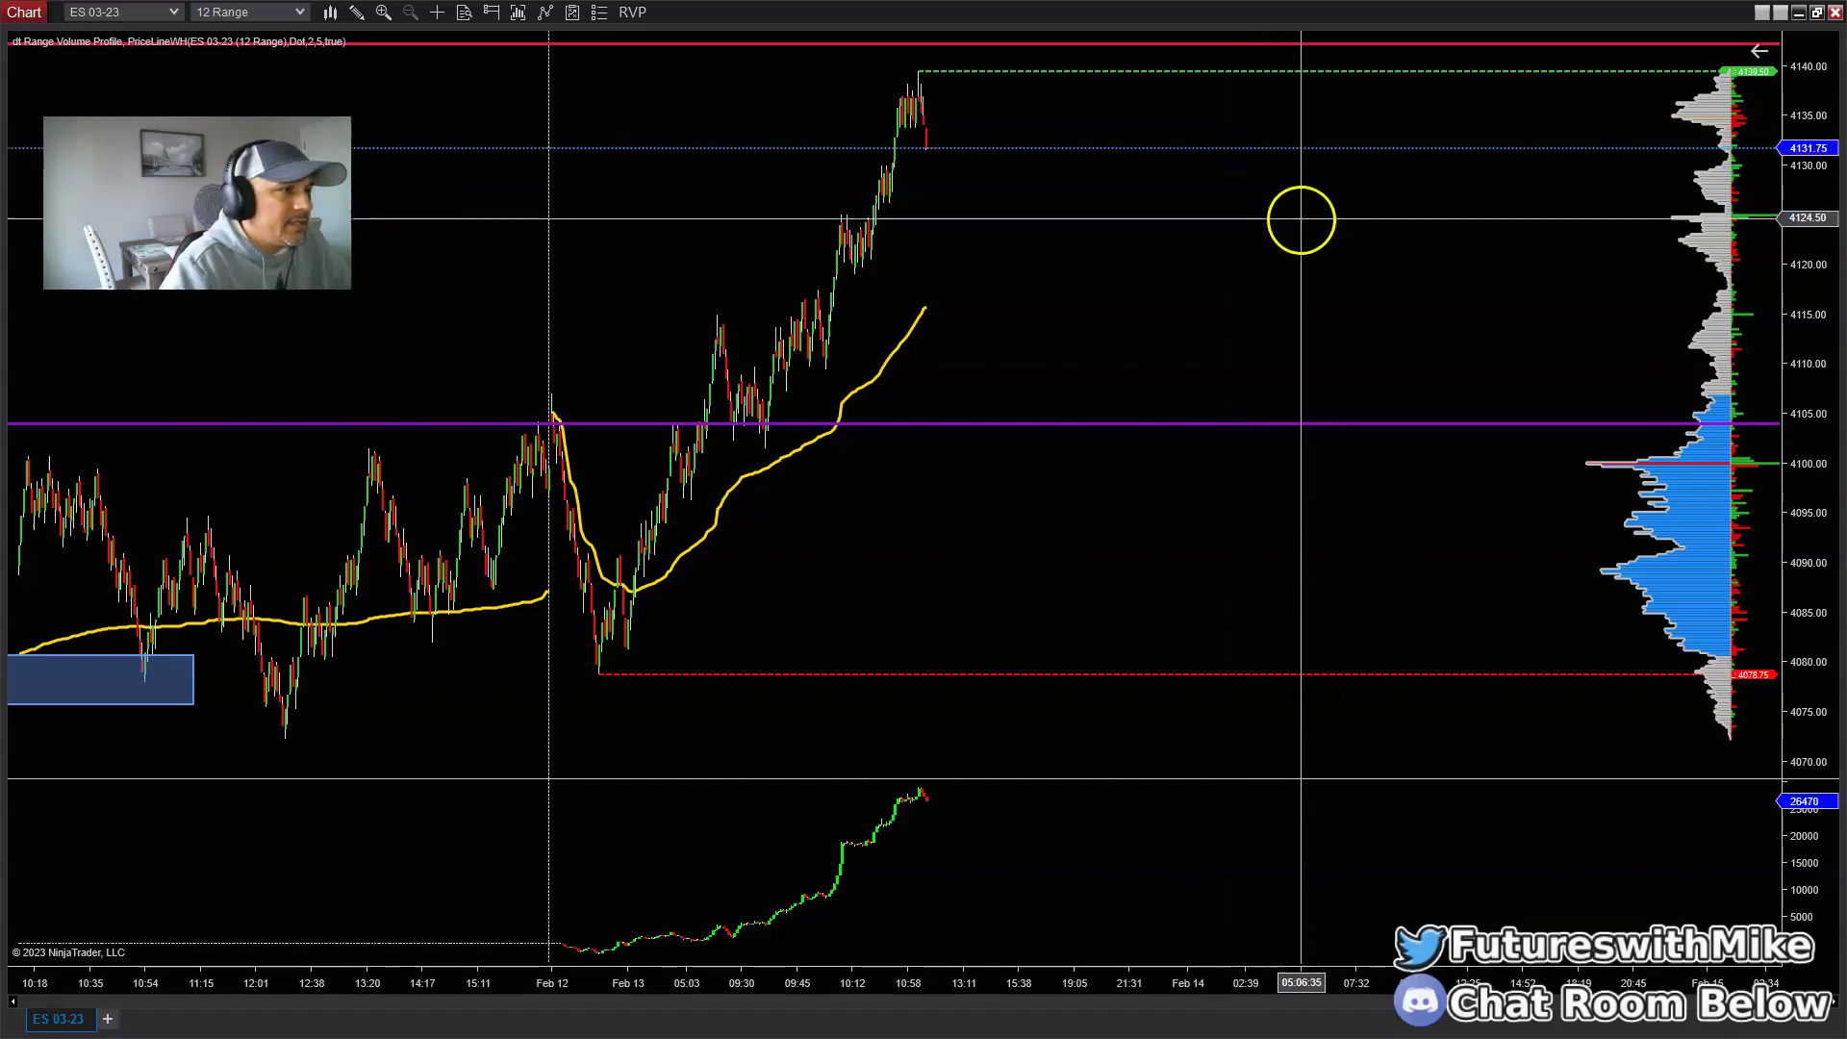
Step: Examine the pullback from the Feb 13 high against the prior session and the volume profile near 4130
{"action": "mouse_move", "coordinate": [1103, 275]}
{"action": "left_mouse_down"}
{"action": "mouse_move", "coordinate": [1084, 276]}
{"action": "mouse_move", "coordinate": [1134, 272]}
{"action": "left_mouse_up"}
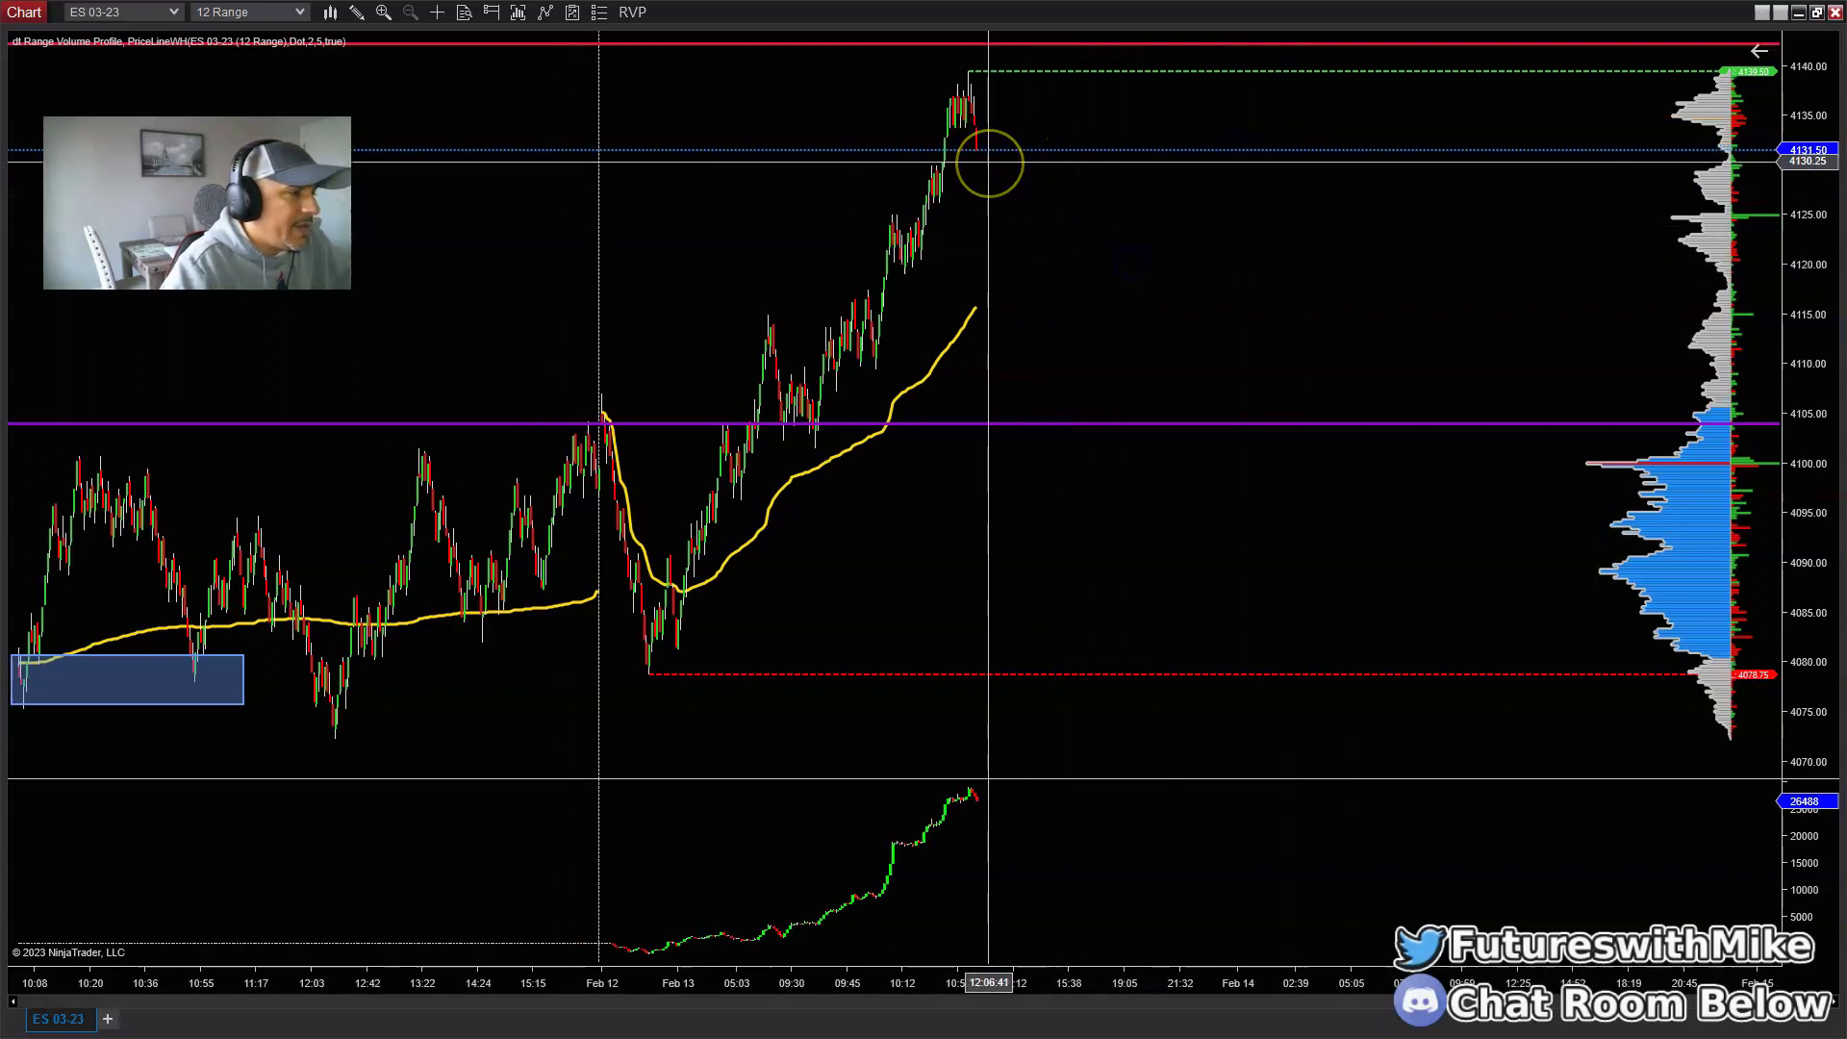
{"action": "left_click_drag", "start_coordinate": [987, 160], "coordinate": [1188, 274]}
{"action": "left_click", "coordinate": [487, 647]}
{"action": "left_click", "coordinate": [57, 982]}
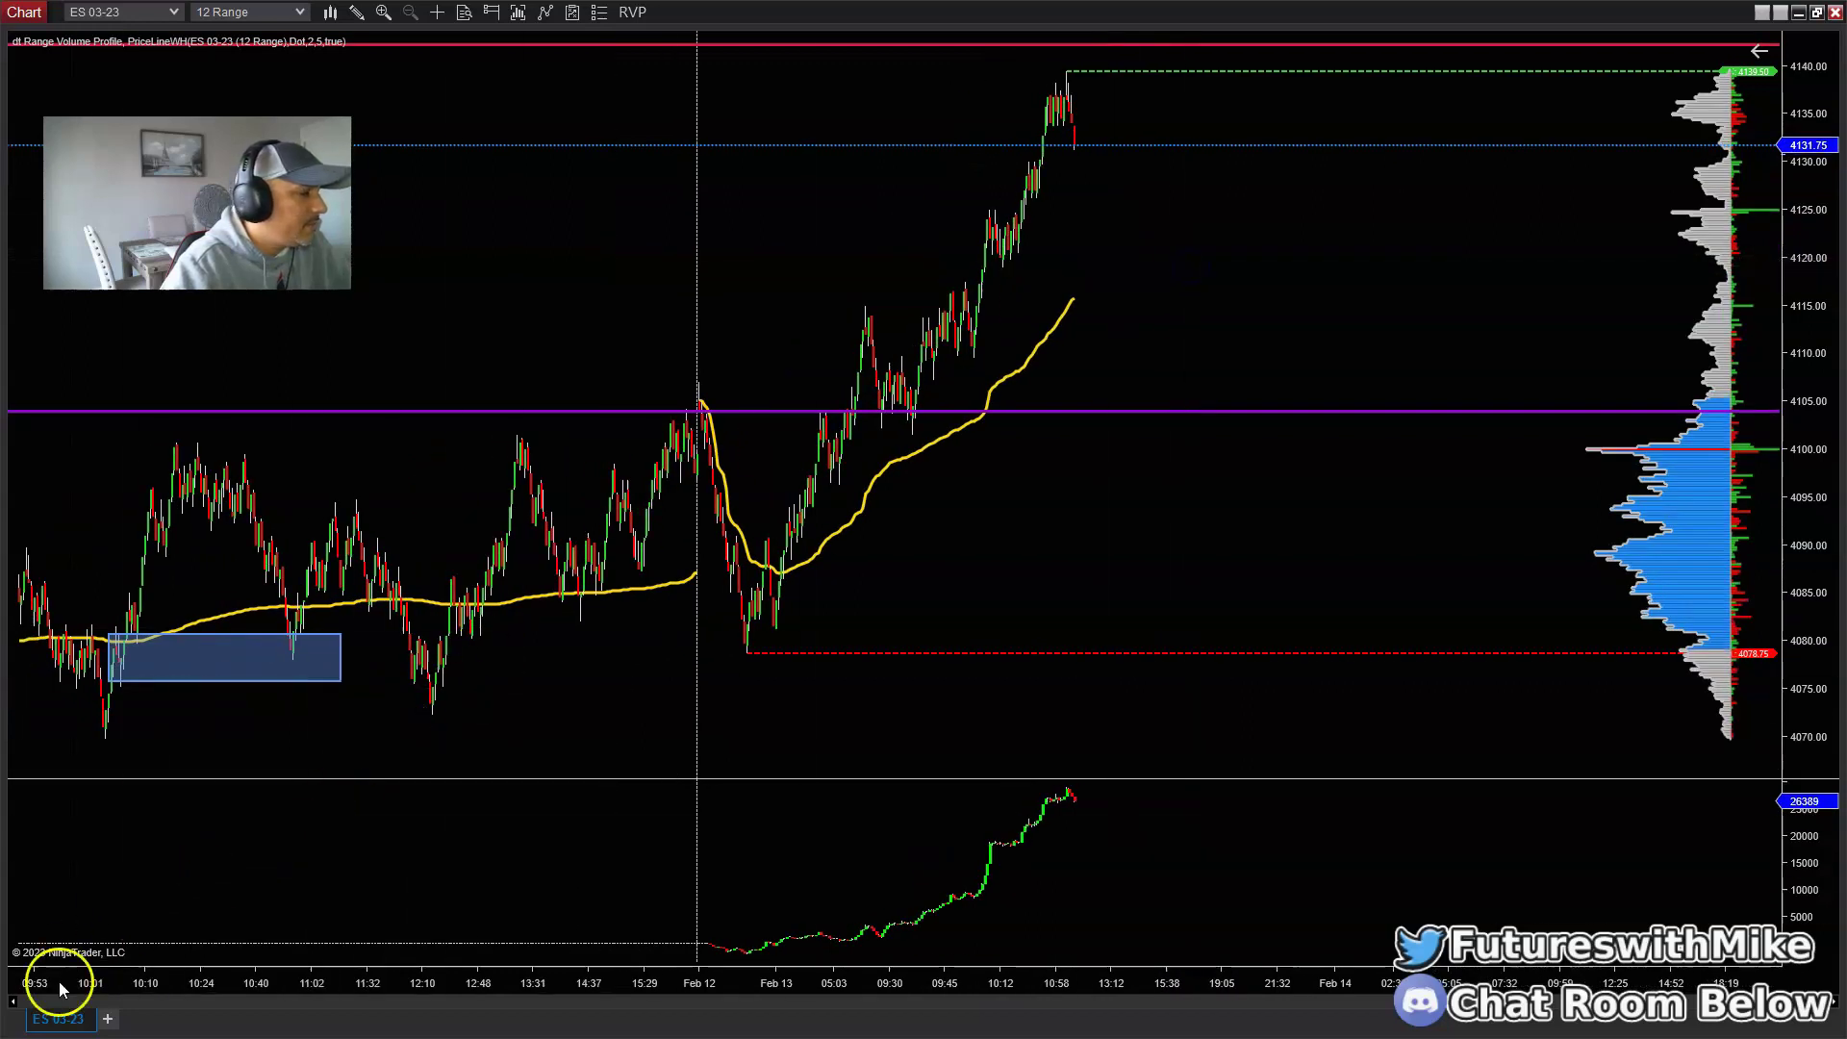
{"action": "left_click", "coordinate": [214, 939]}
{"action": "left_click", "coordinate": [709, 91]}
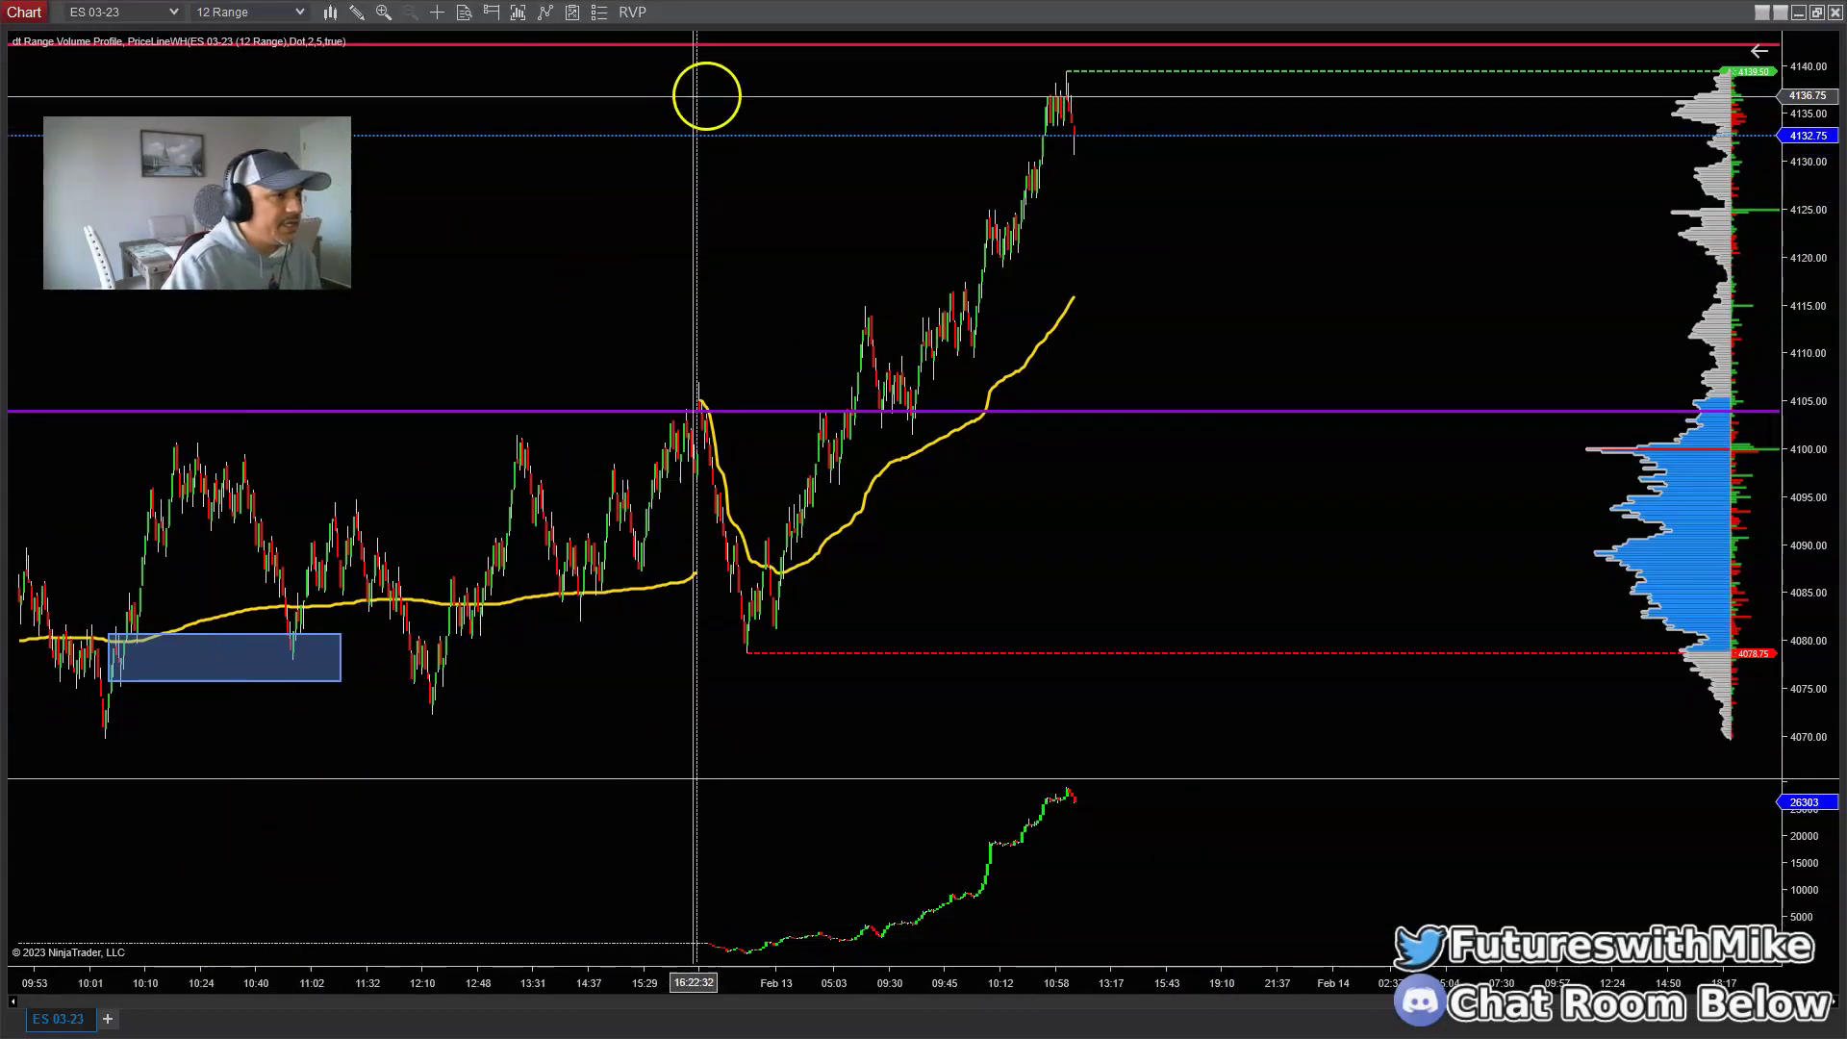
{"action": "left_click", "coordinate": [810, 156]}
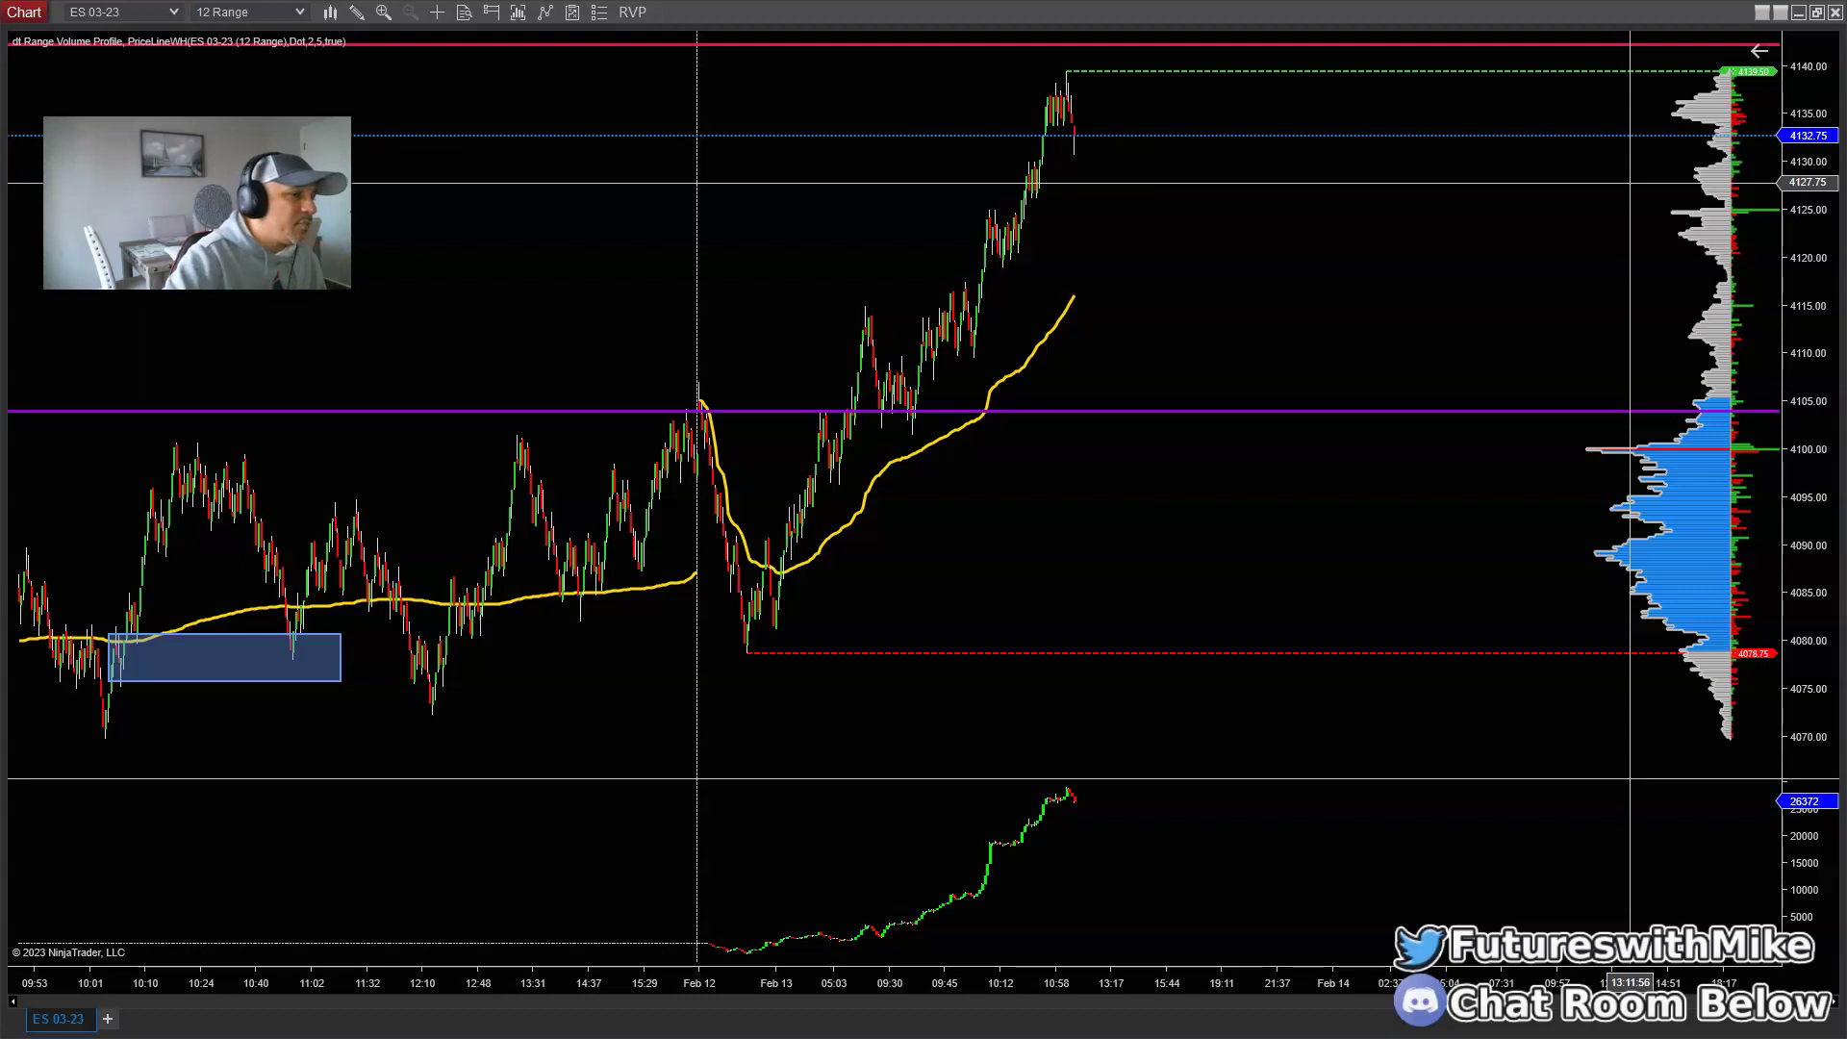
{"action": "left_click", "coordinate": [1632, 164]}
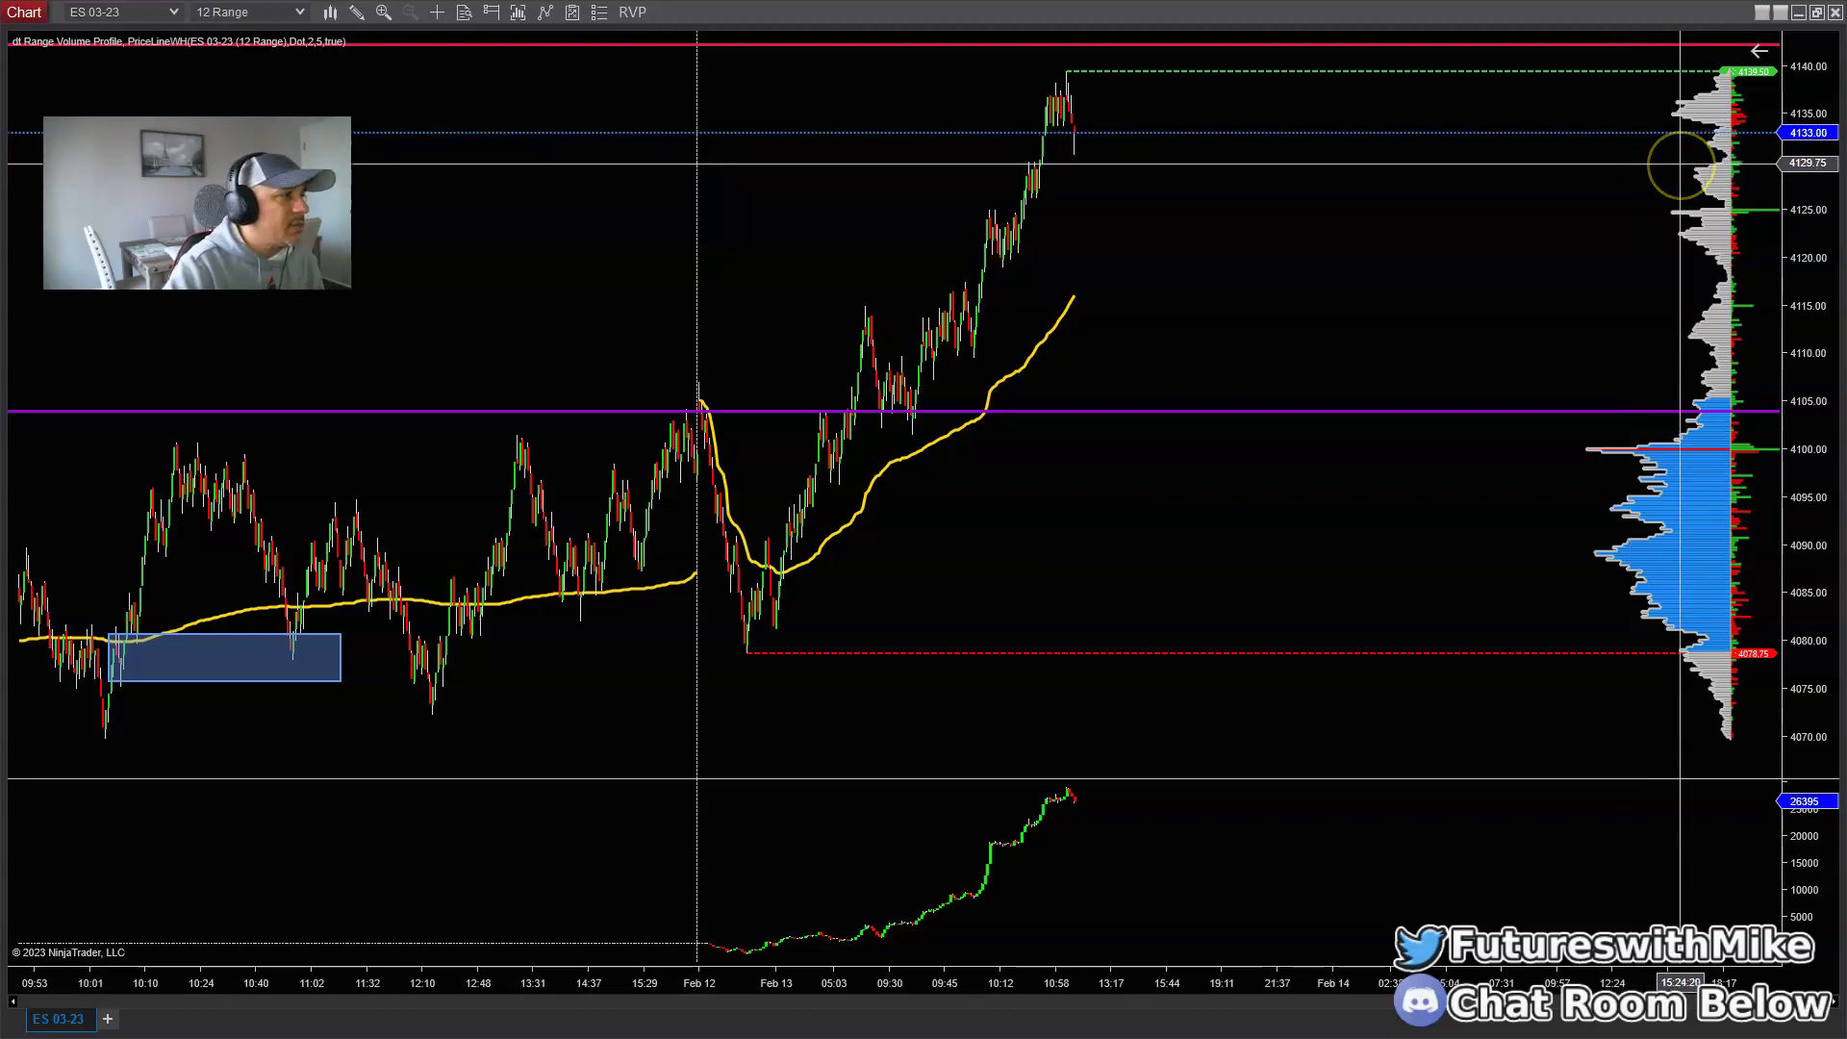
{"action": "left_click", "coordinate": [1812, 156]}
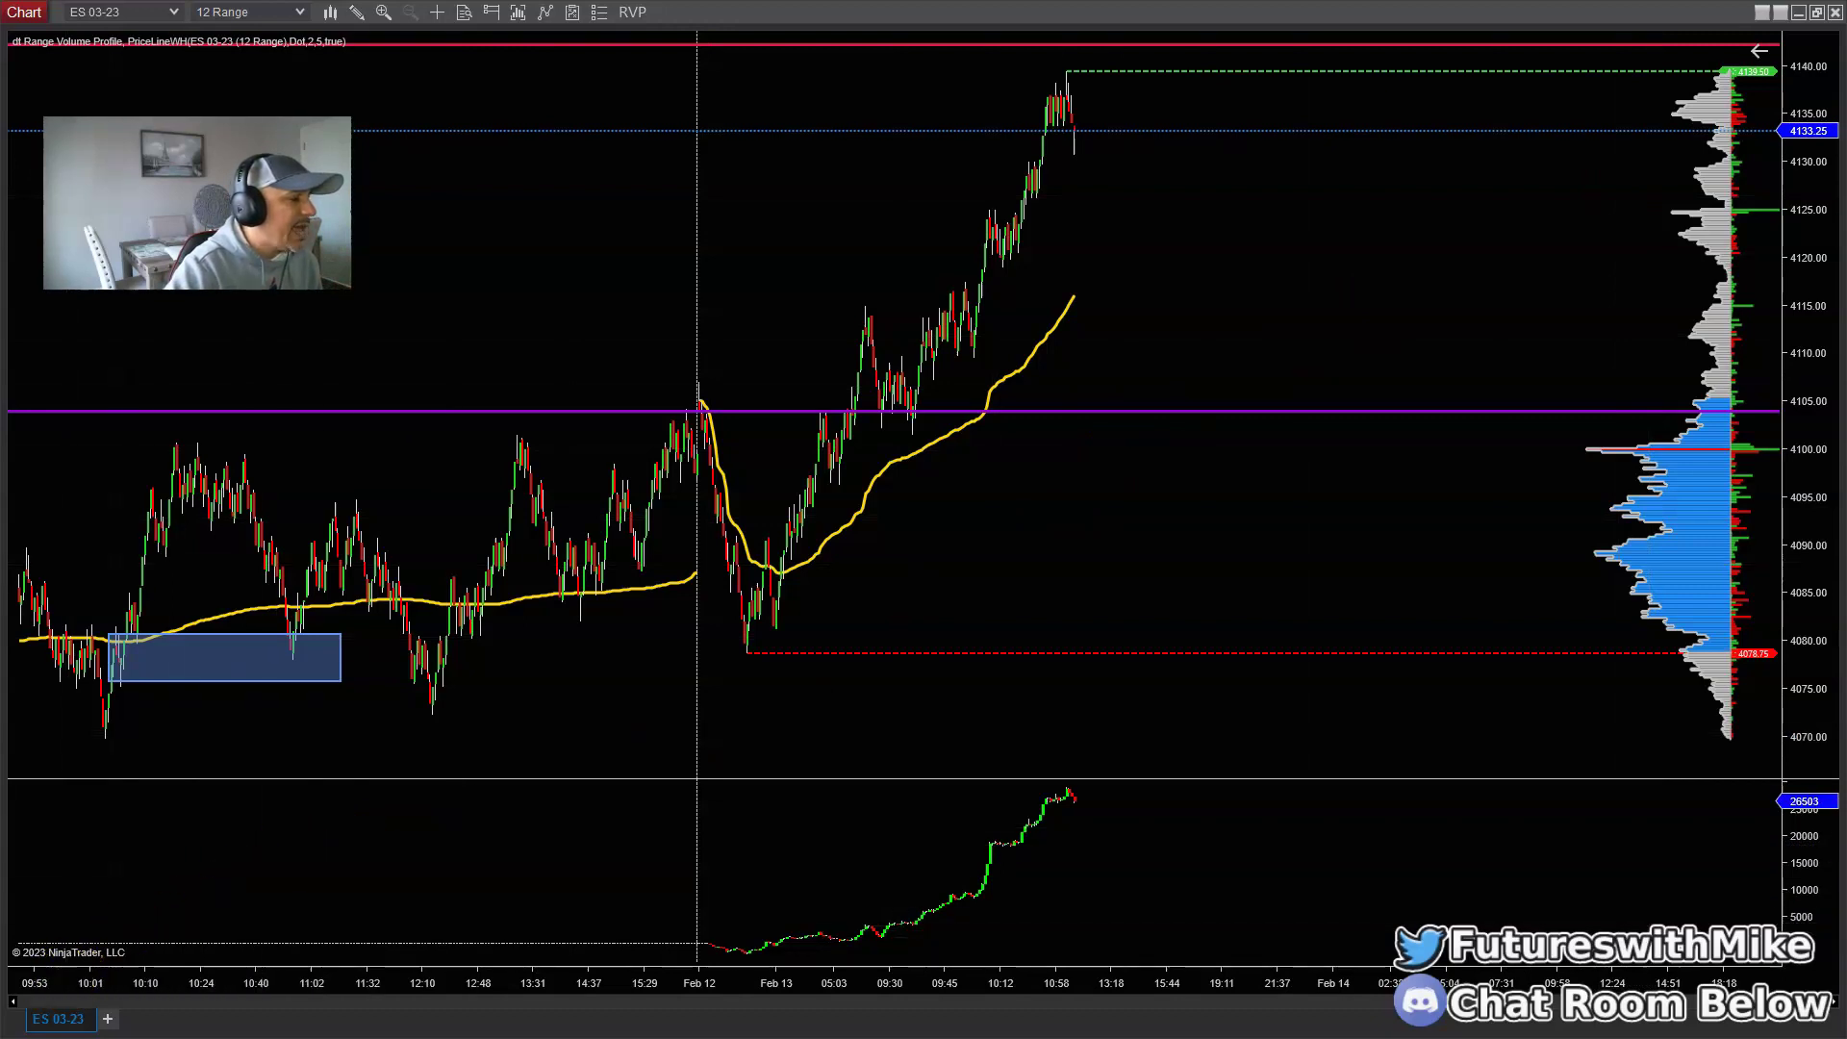
Step: Examine the Feb 8 to Feb 10 swings at a compressed bar spacing for resistance near the current Feb 13 high
{"action": "scroll", "coordinate": [309, 857], "scroll_direction": "down", "scroll_amount": 3}
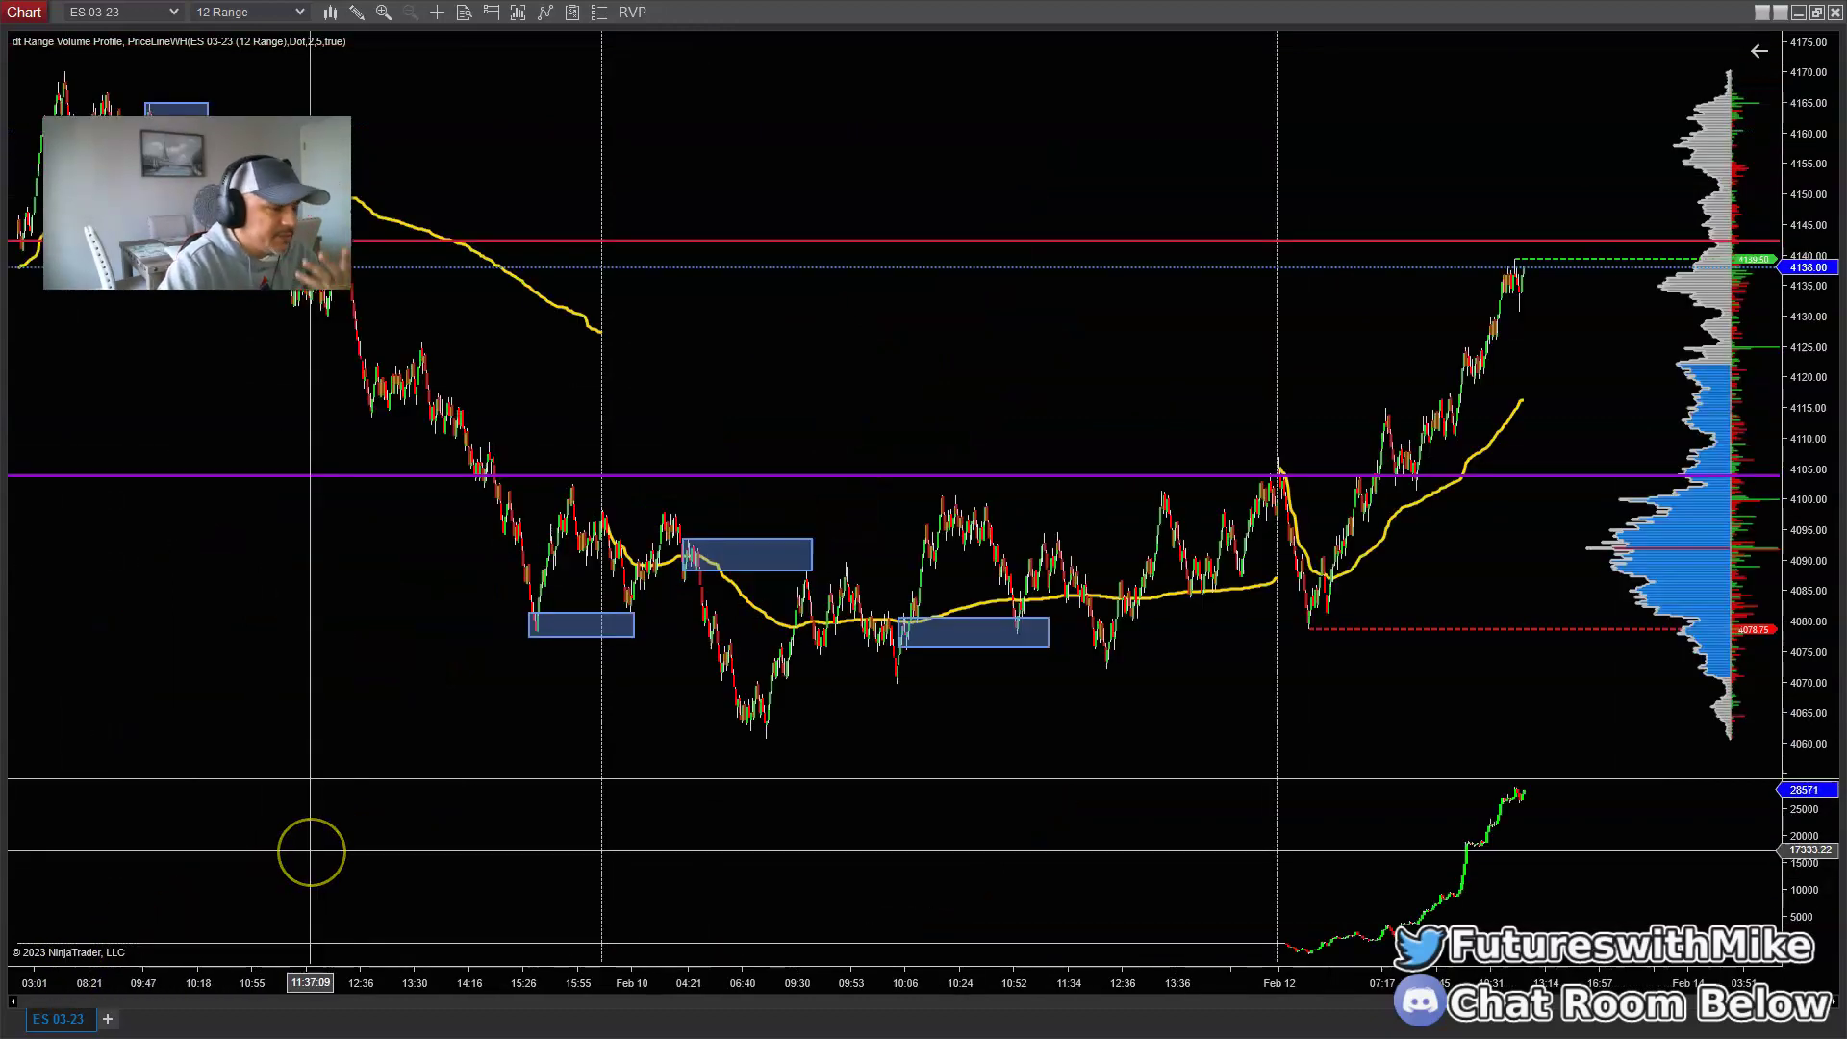
{"action": "left_click", "coordinate": [141, 707]}
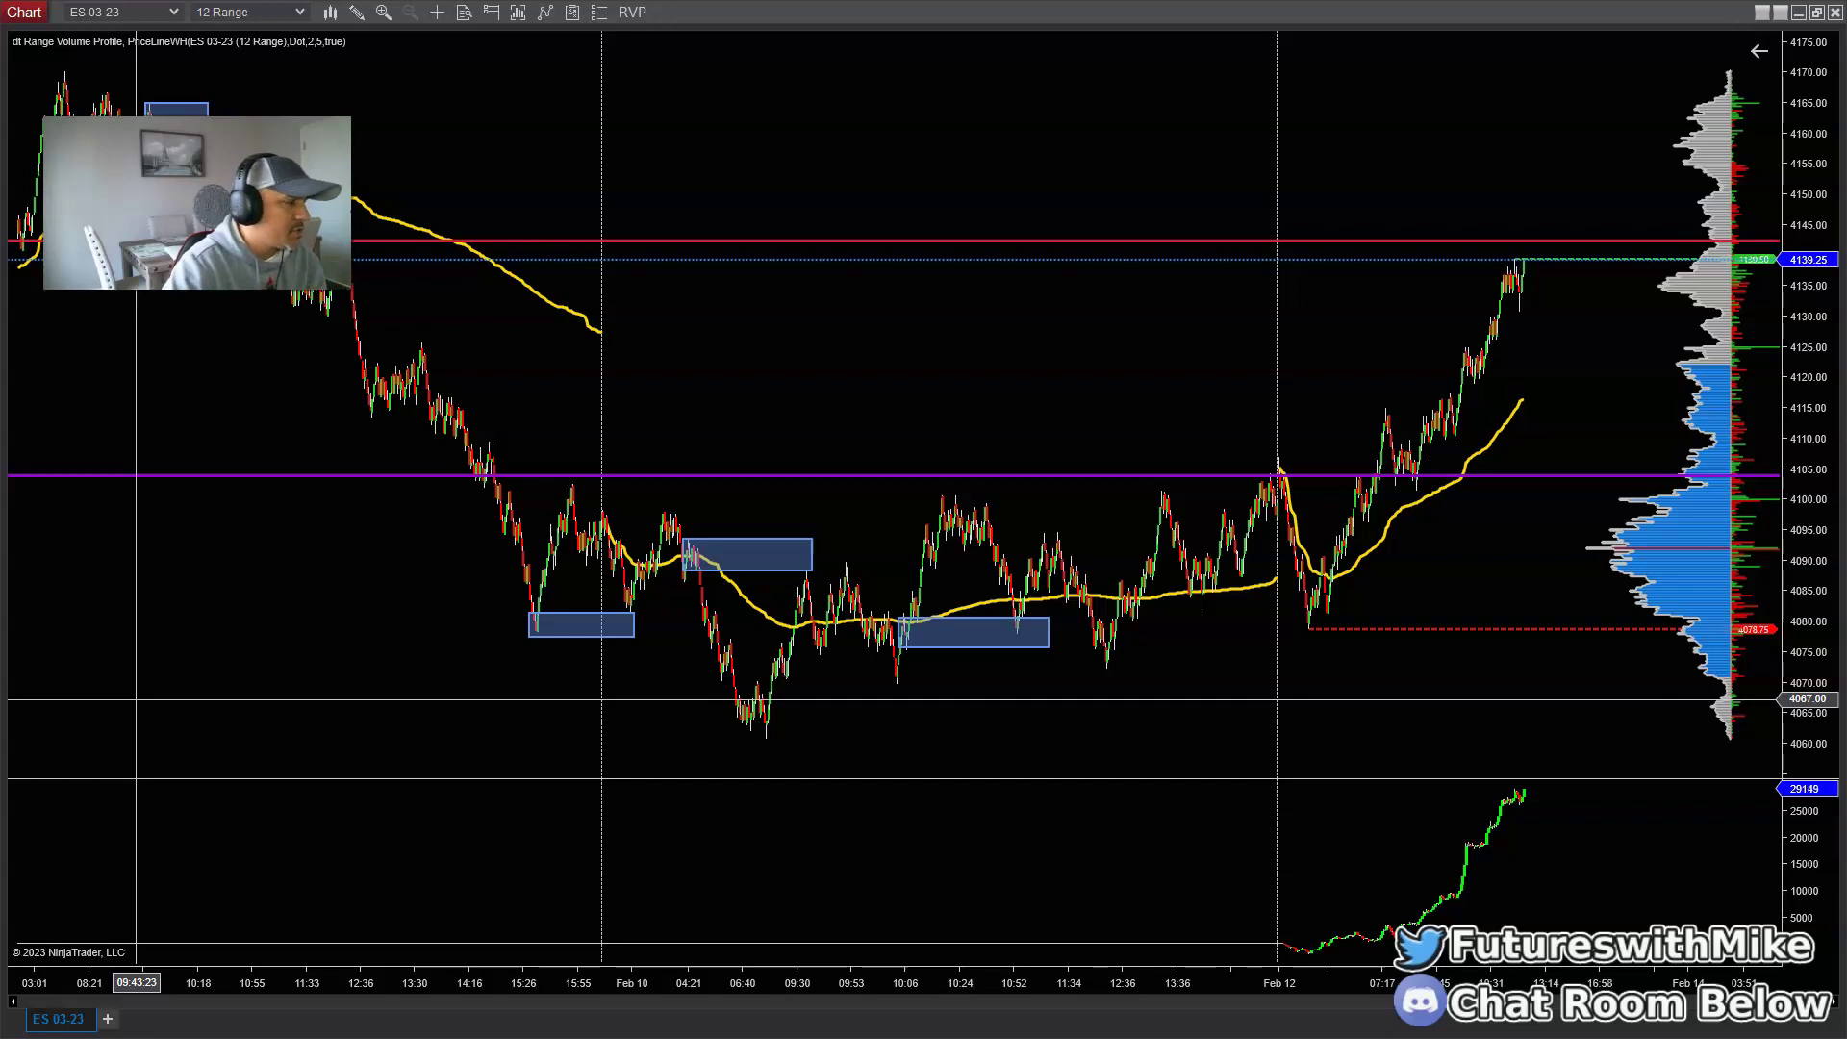
{"action": "left_click_drag", "start_coordinate": [177, 532], "coordinate": [862, 402]}
{"action": "left_click_drag", "start_coordinate": [890, 977], "coordinate": [1130, 985]}
{"action": "left_click_drag", "start_coordinate": [1022, 866], "coordinate": [950, 701]}
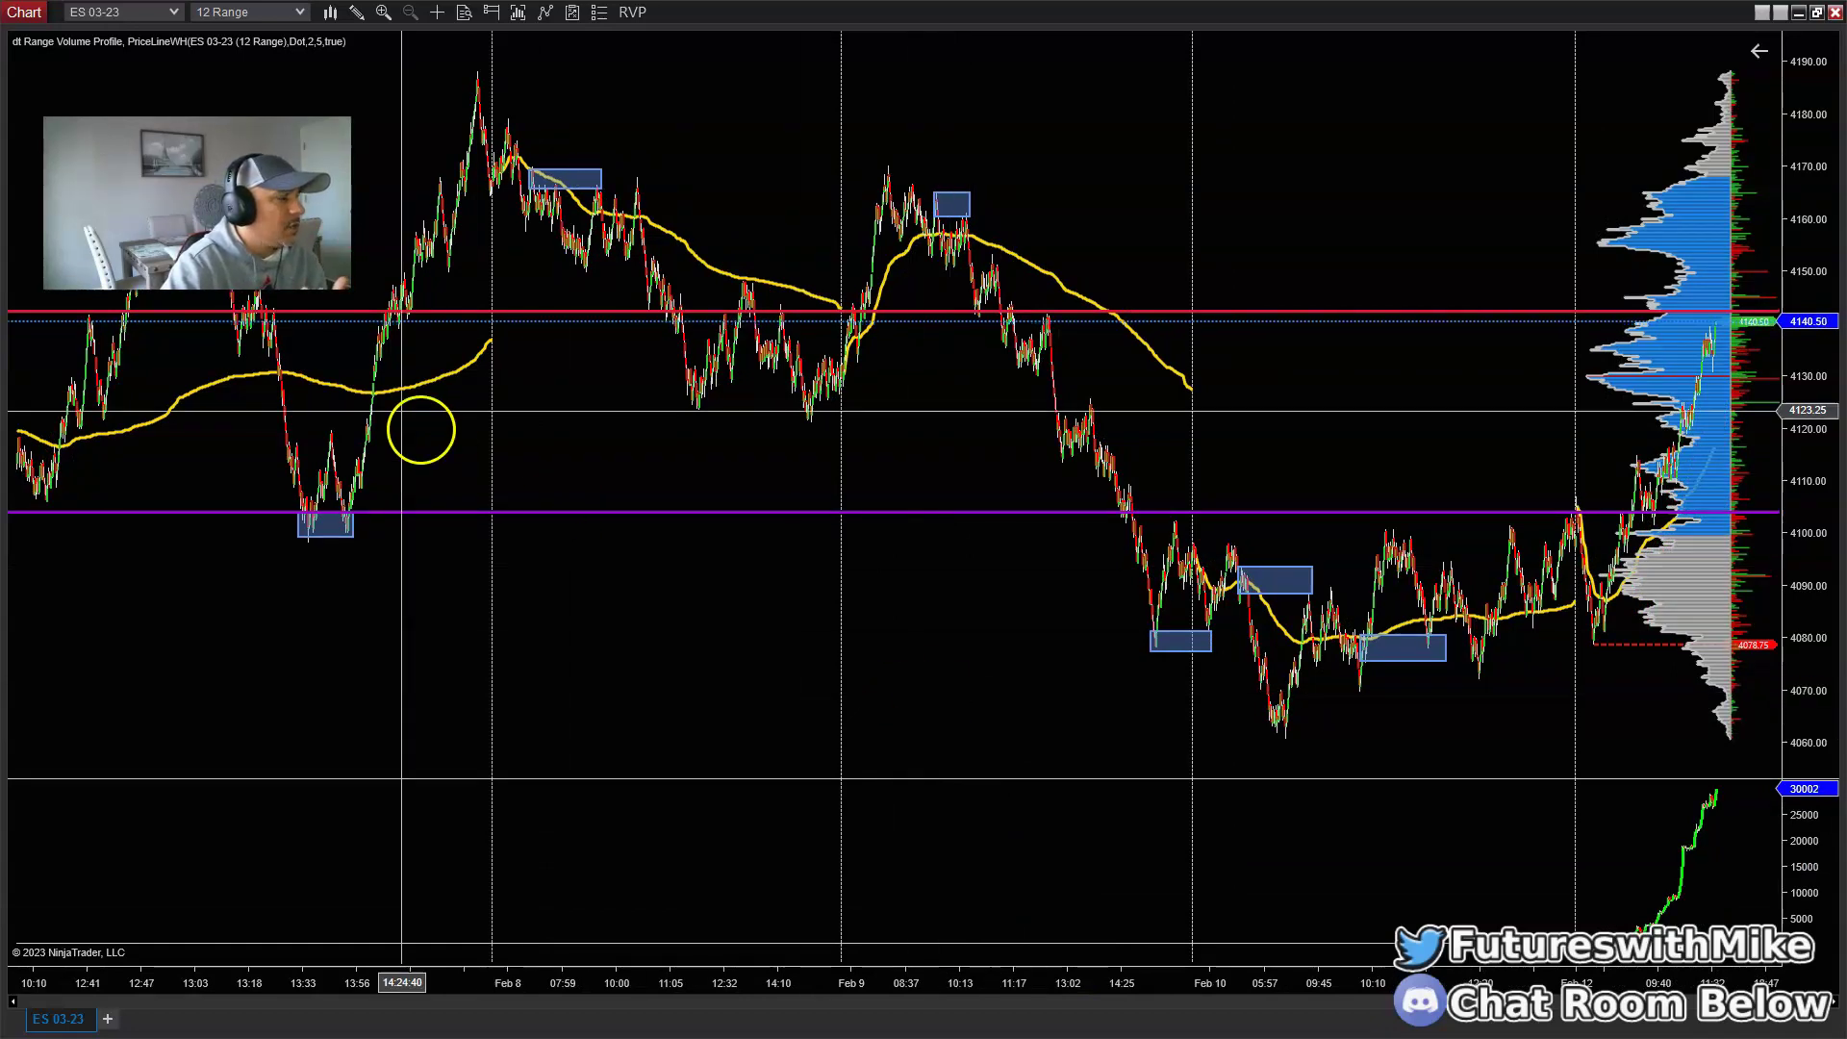
{"action": "left_click_drag", "start_coordinate": [580, 651], "coordinate": [540, 672]}
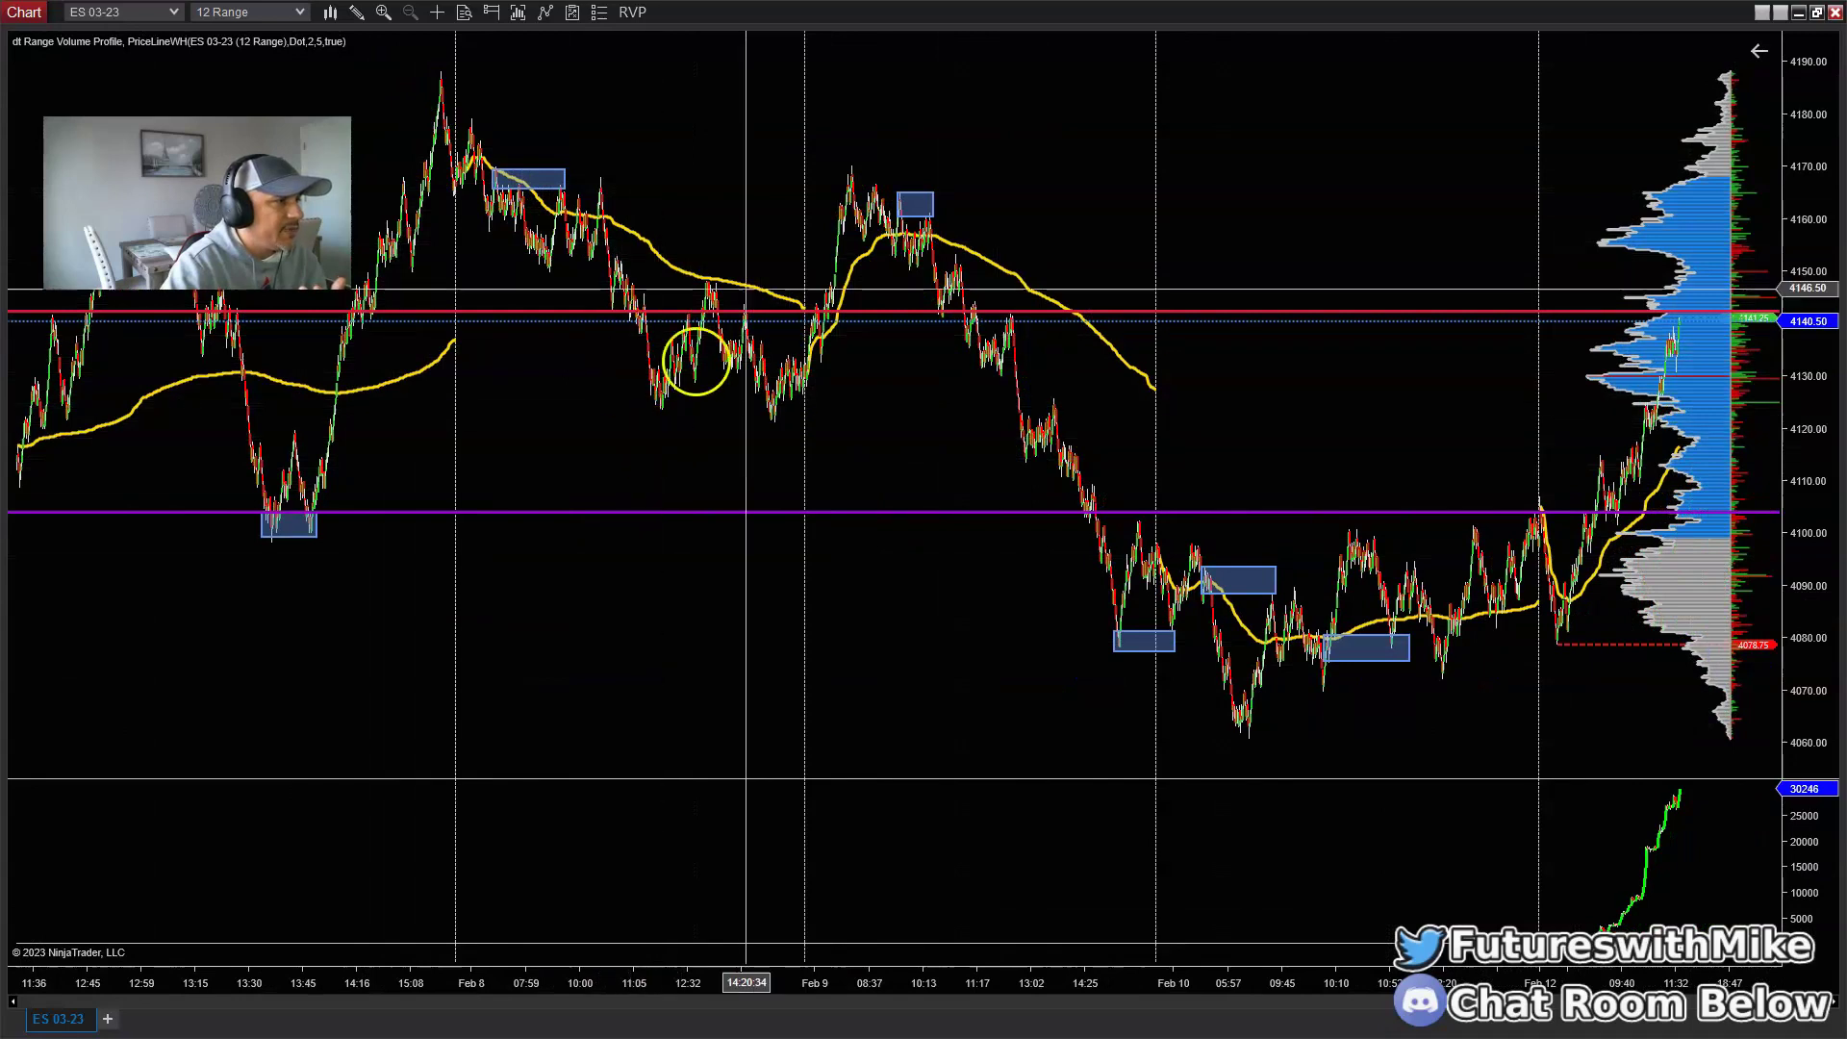
{"action": "left_click_drag", "start_coordinate": [993, 1003], "coordinate": [631, 766]}
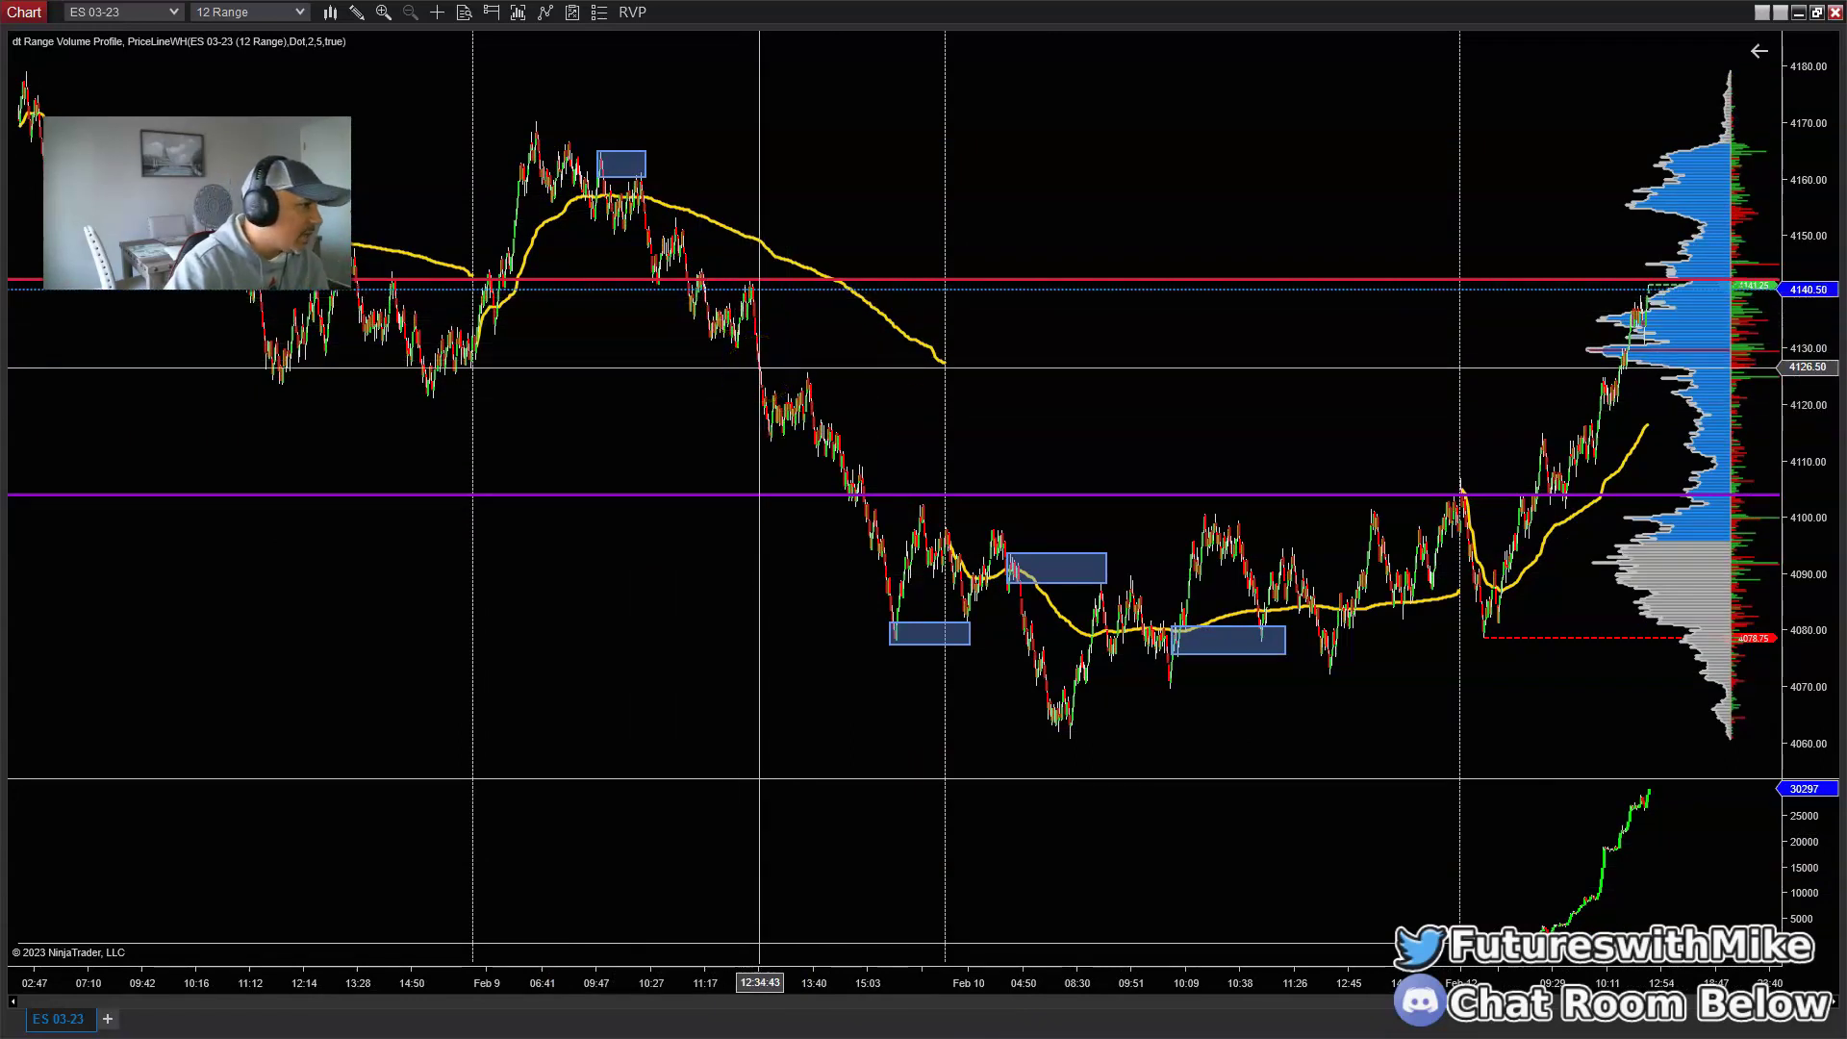
{"action": "scroll", "coordinate": [1203, 327], "scroll_direction": "down", "scroll_amount": 3}
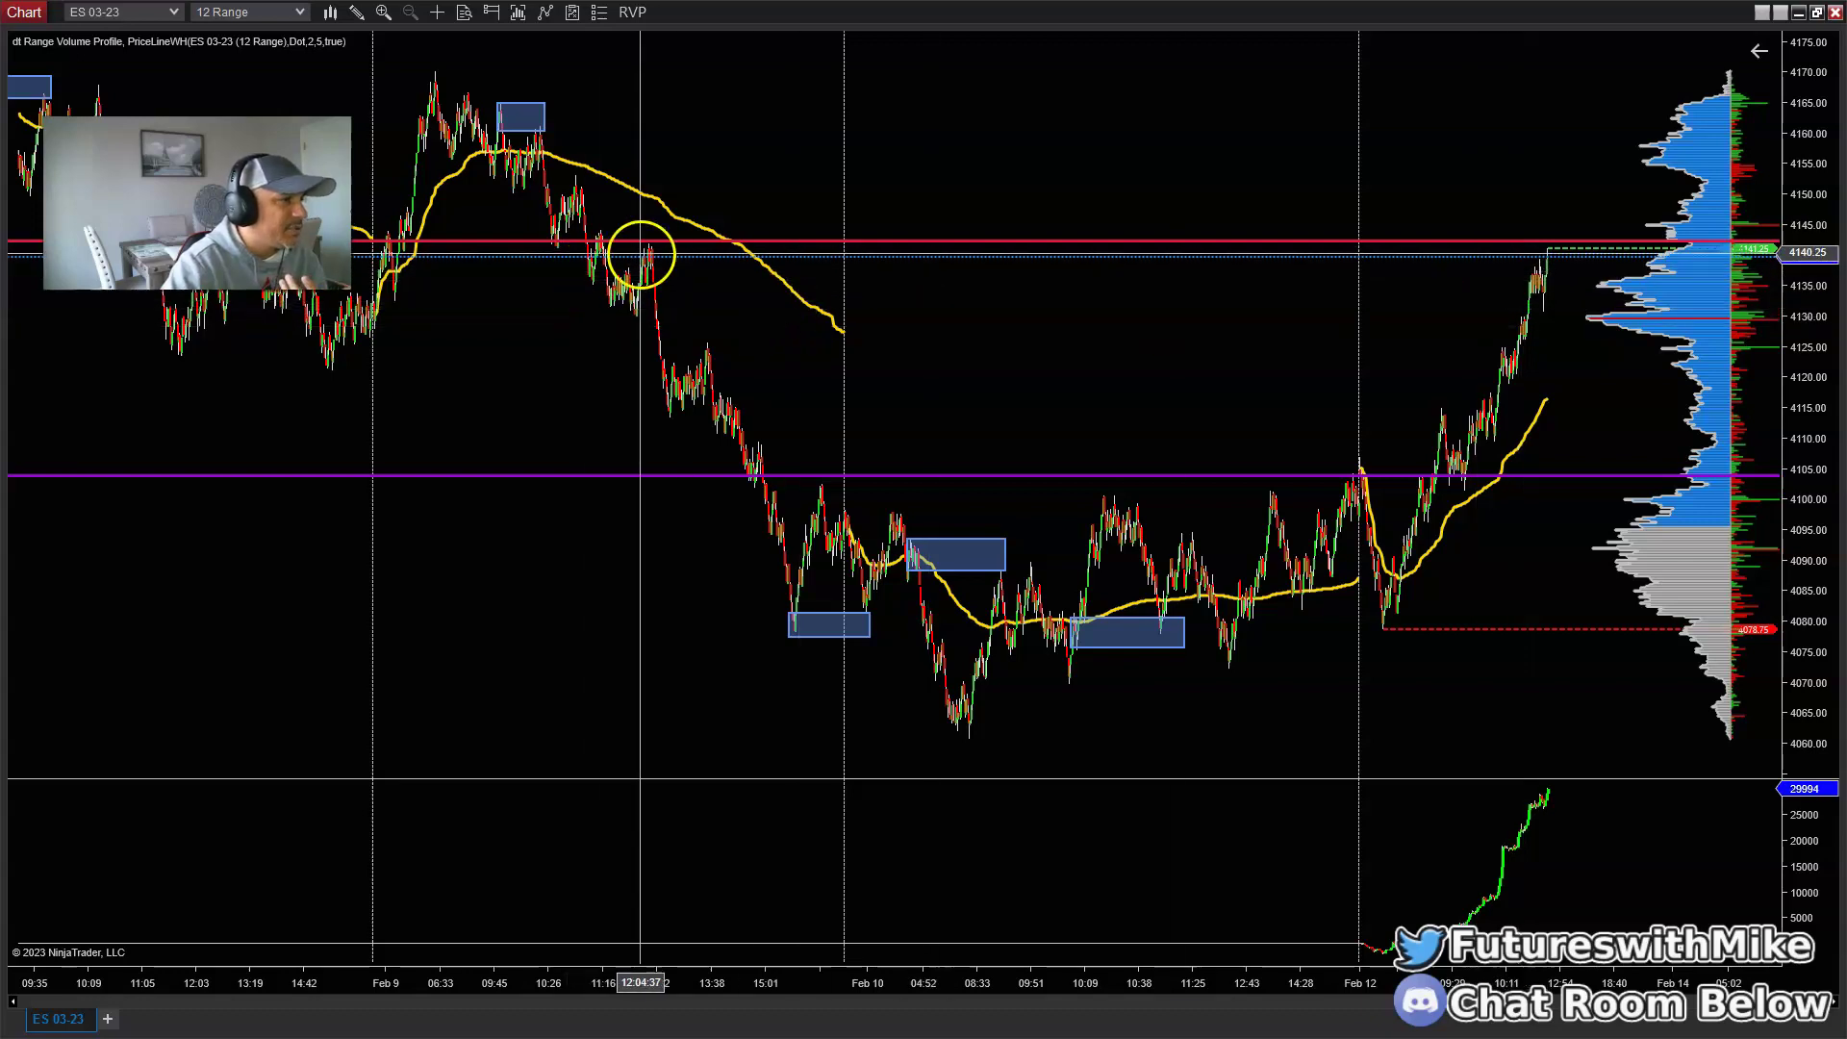
Step: Draw a rectangle zone from the Feb 9 swing high to the Feb 13 high, spanning about 4138 to 4142
{"action": "left_click", "coordinate": [355, 12]}
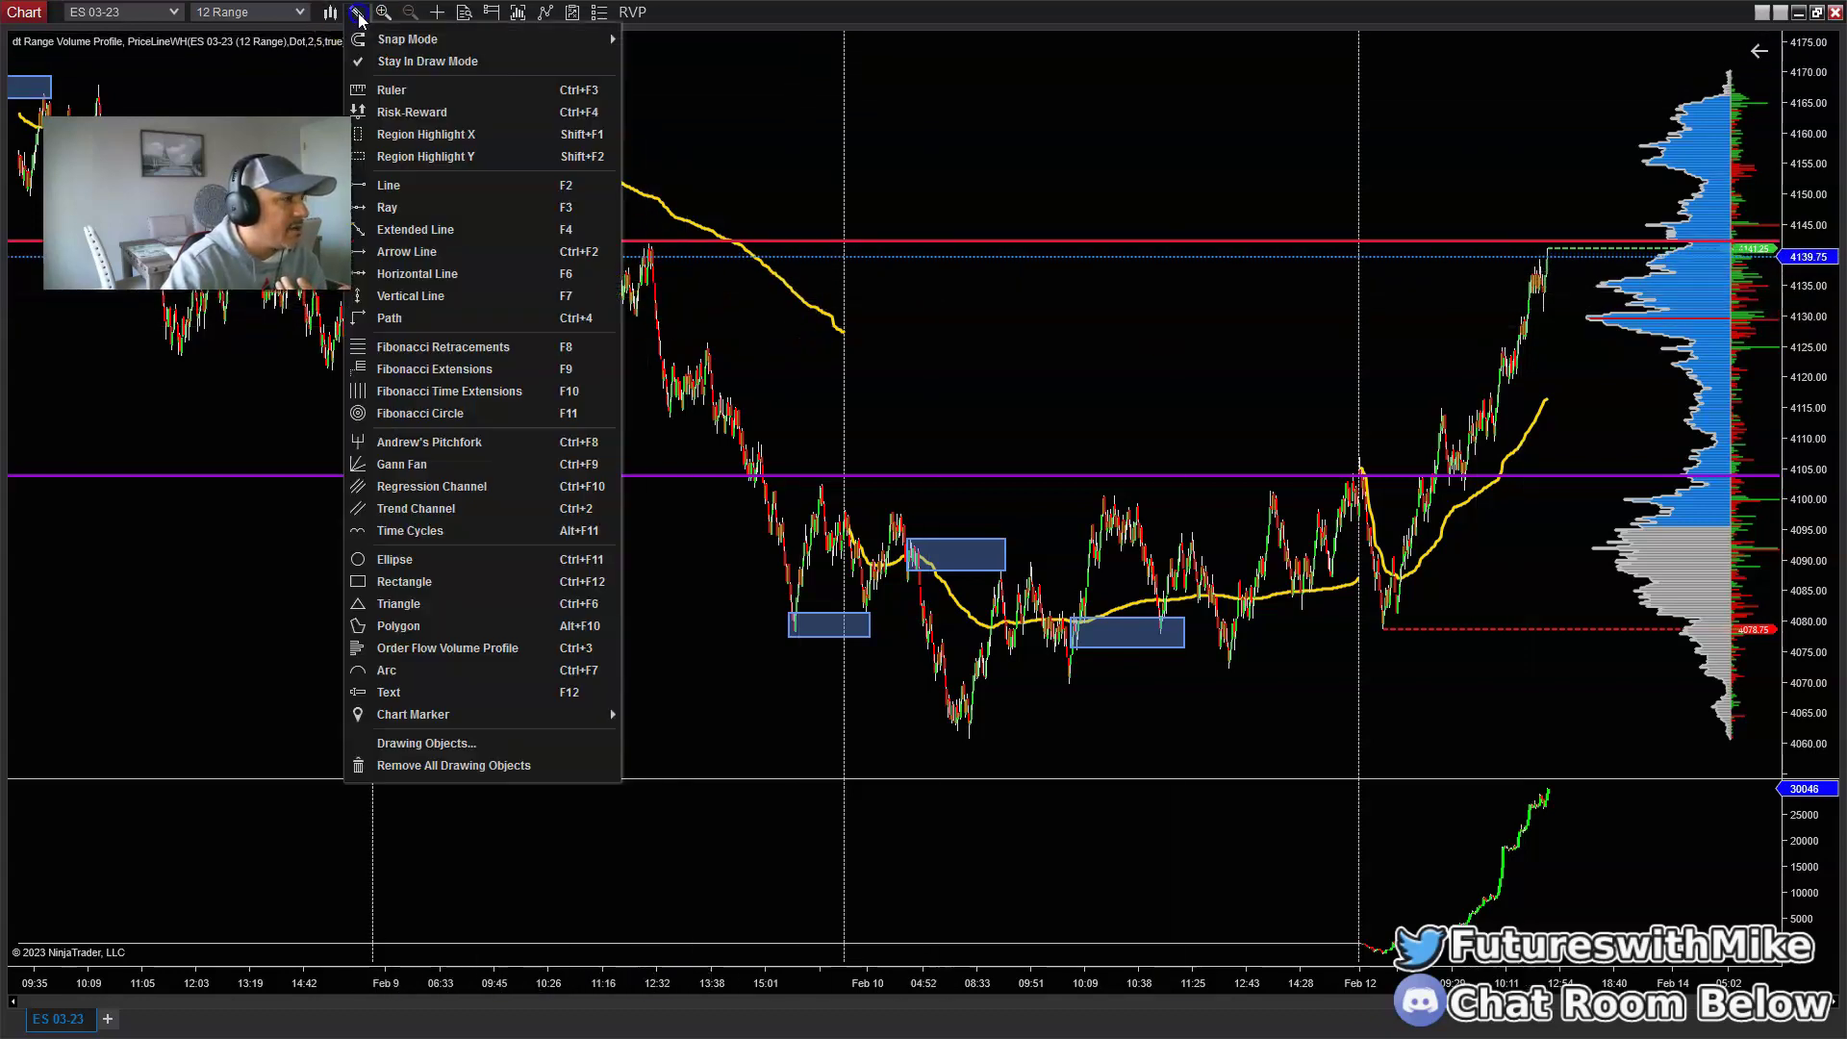
{"action": "left_click", "coordinate": [440, 581]}
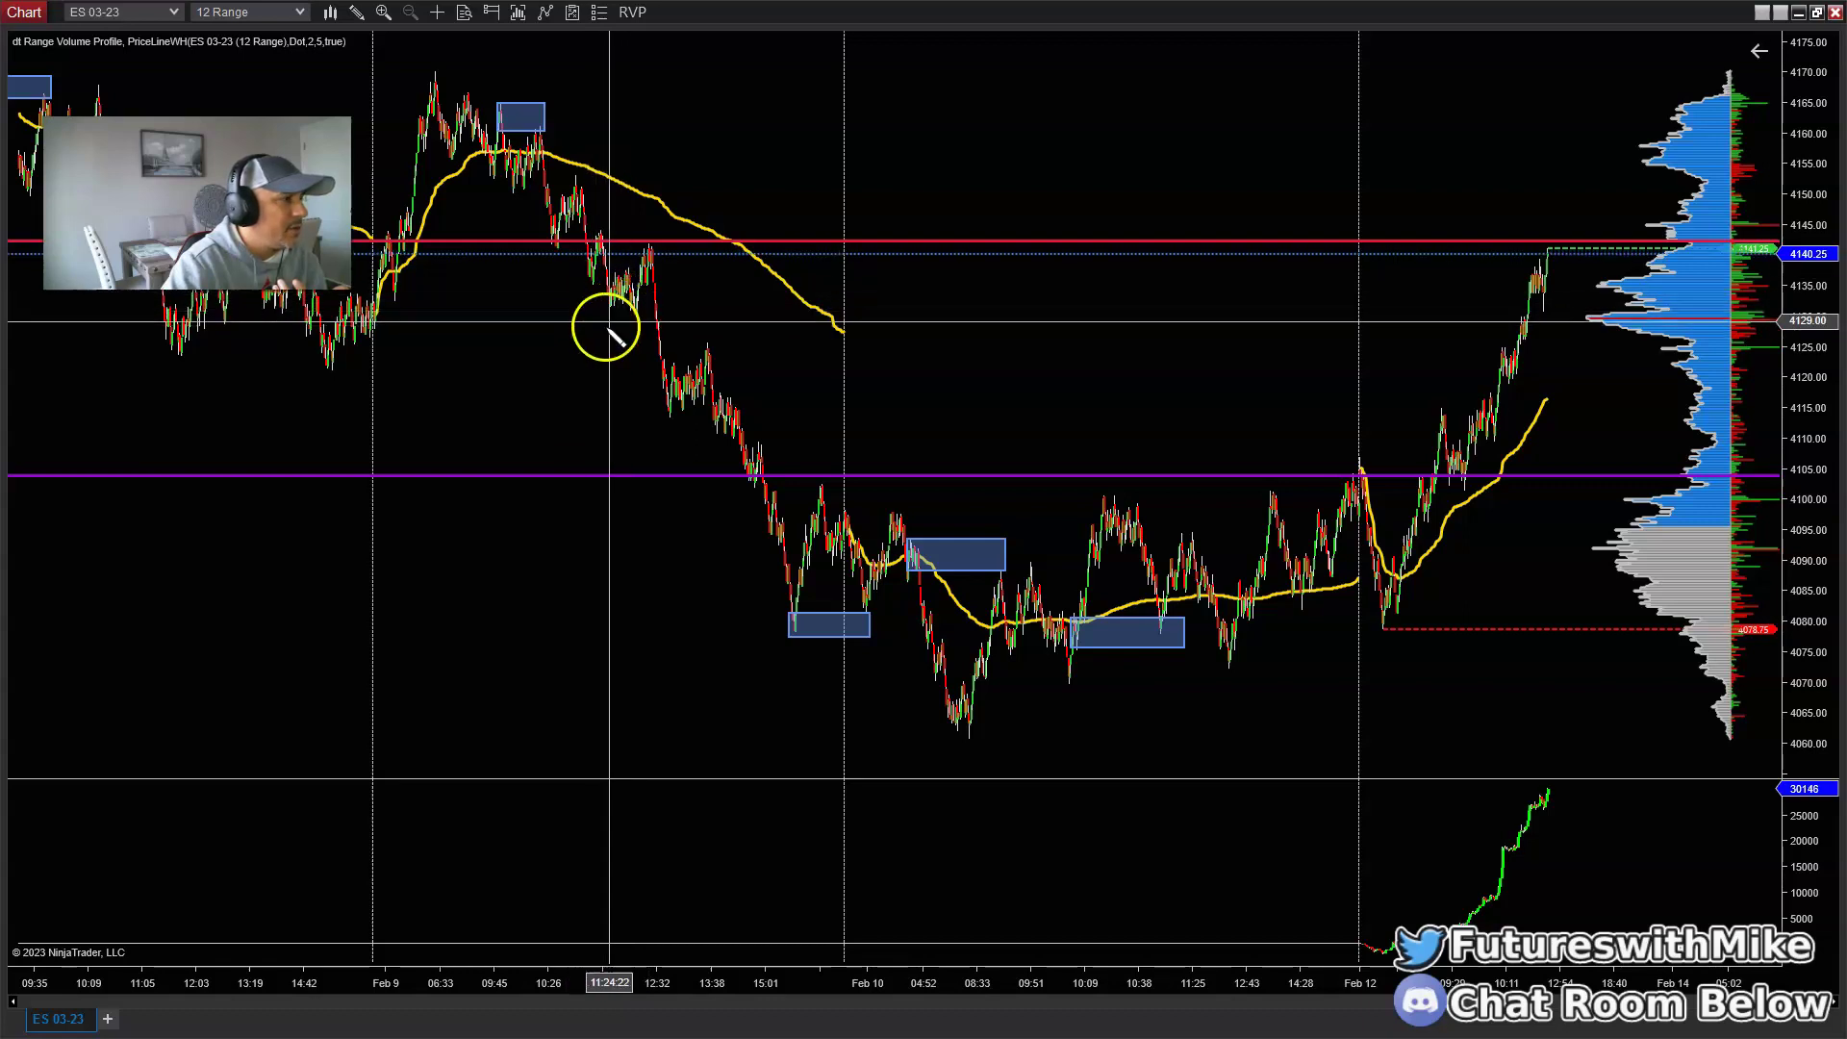
{"action": "left_click", "coordinate": [644, 244]}
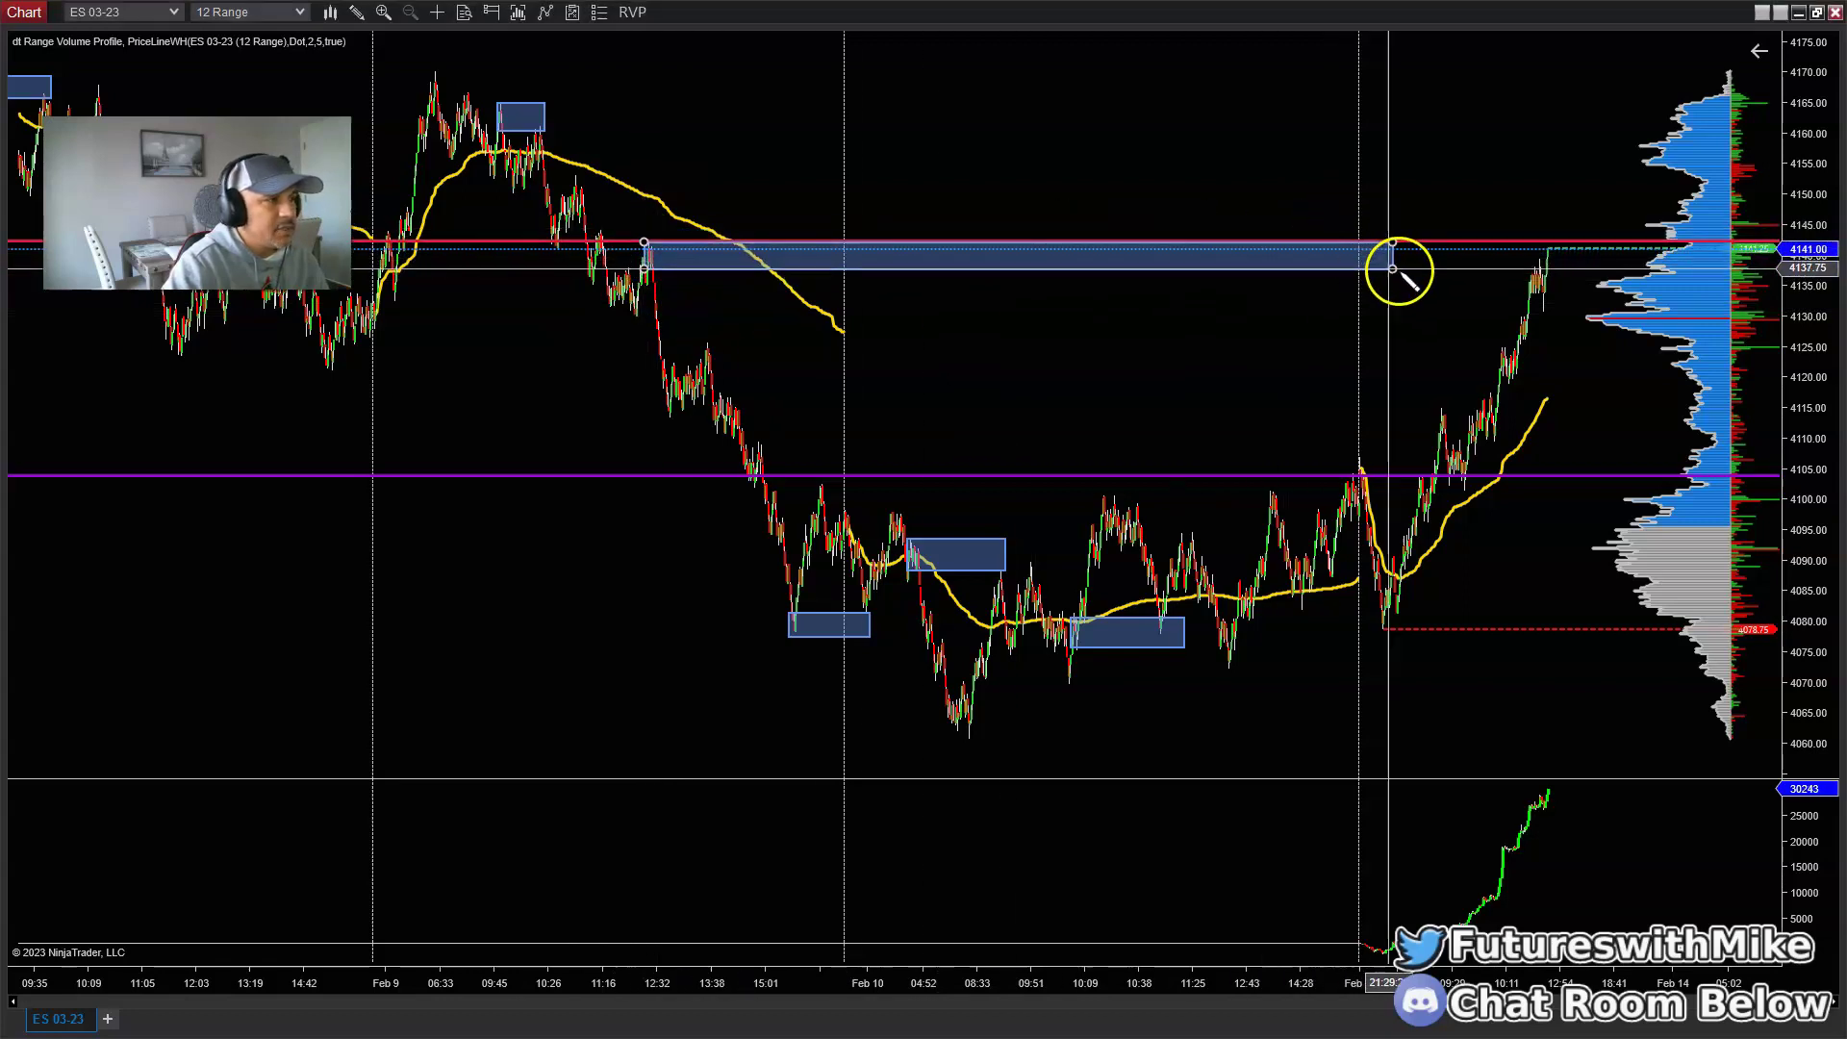
{"action": "left_click", "coordinate": [1535, 266]}
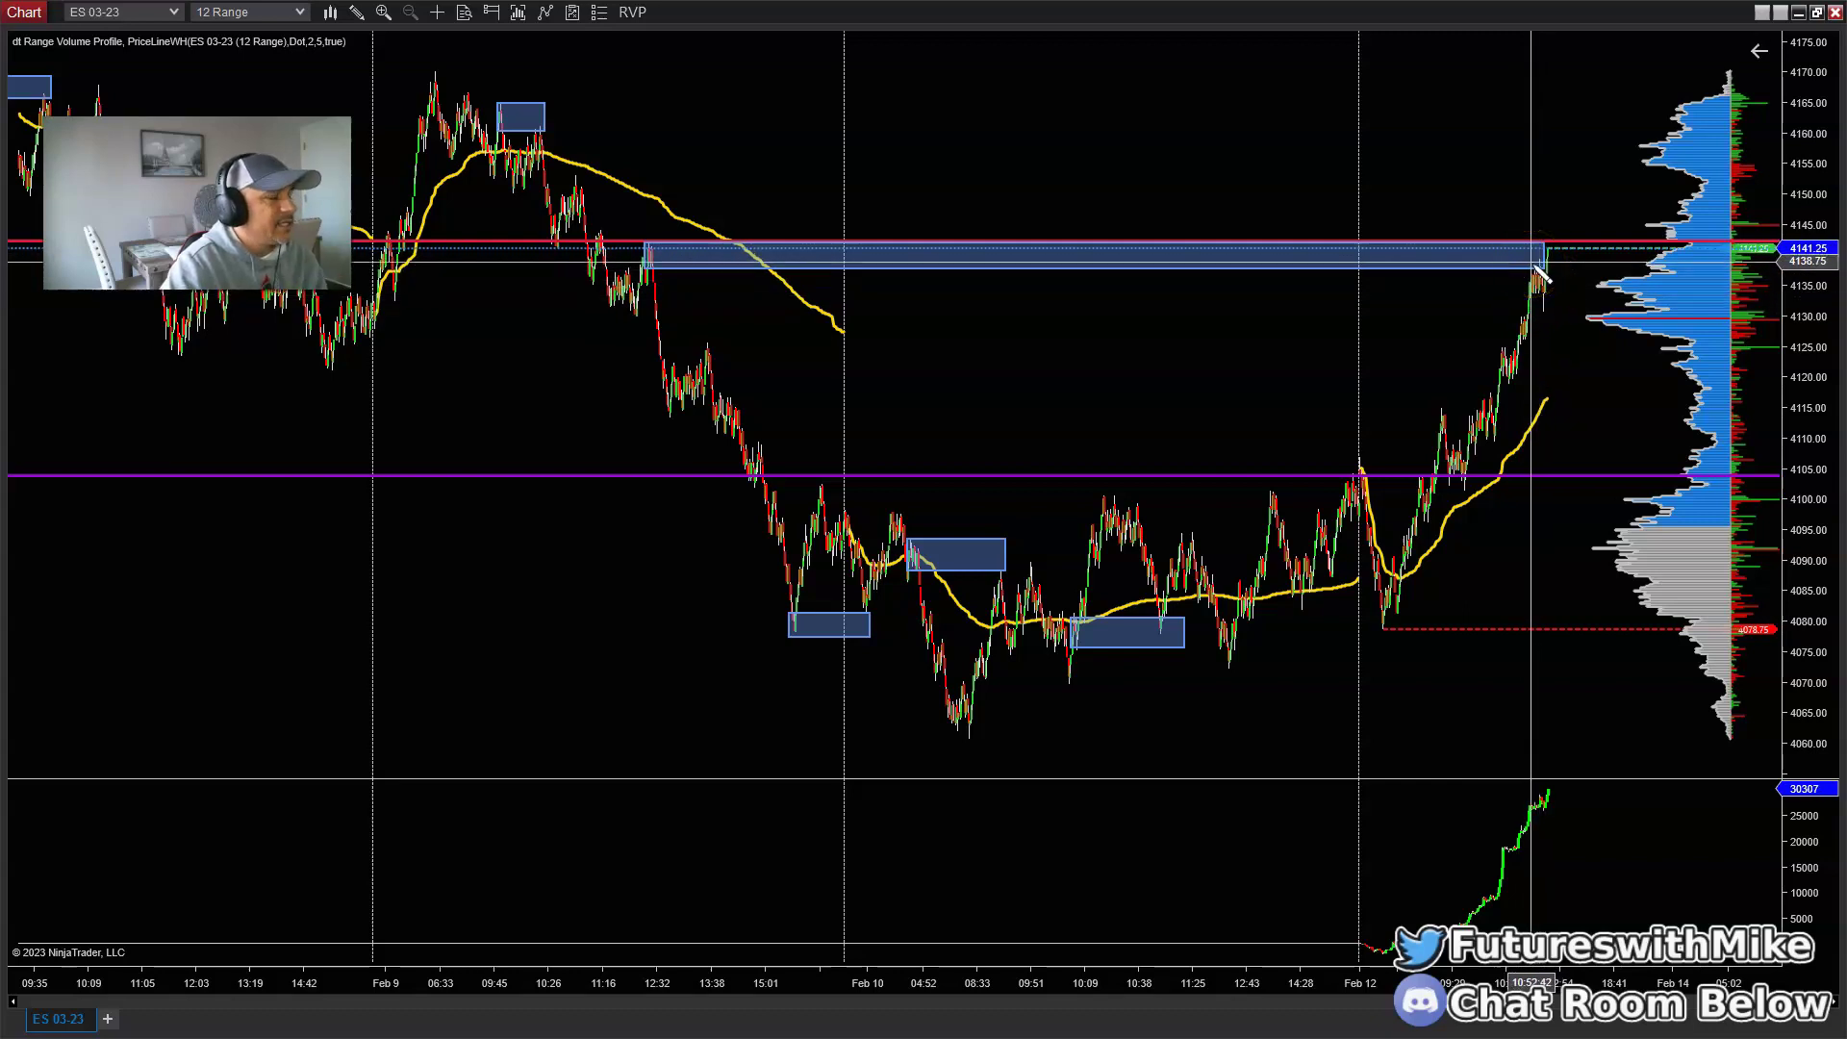
{"action": "left_click", "coordinate": [1536, 276]}
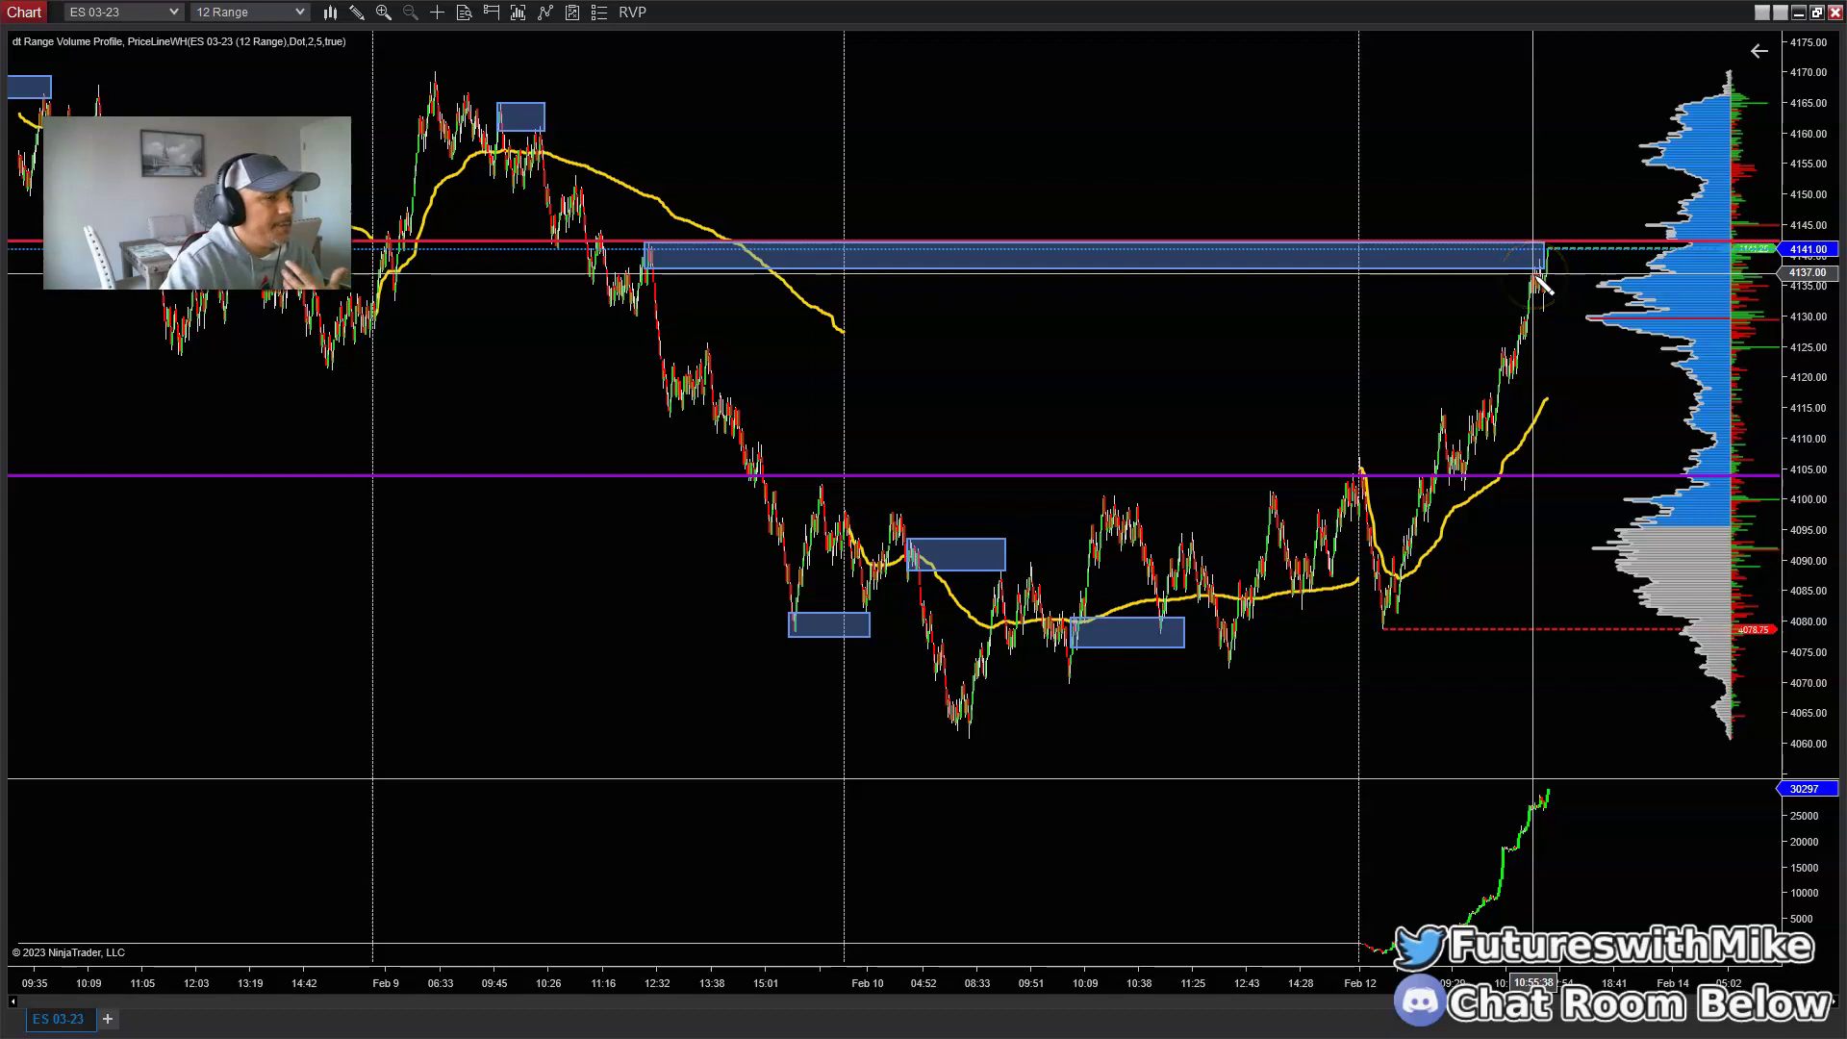
{"action": "left_click", "coordinate": [1534, 254]}
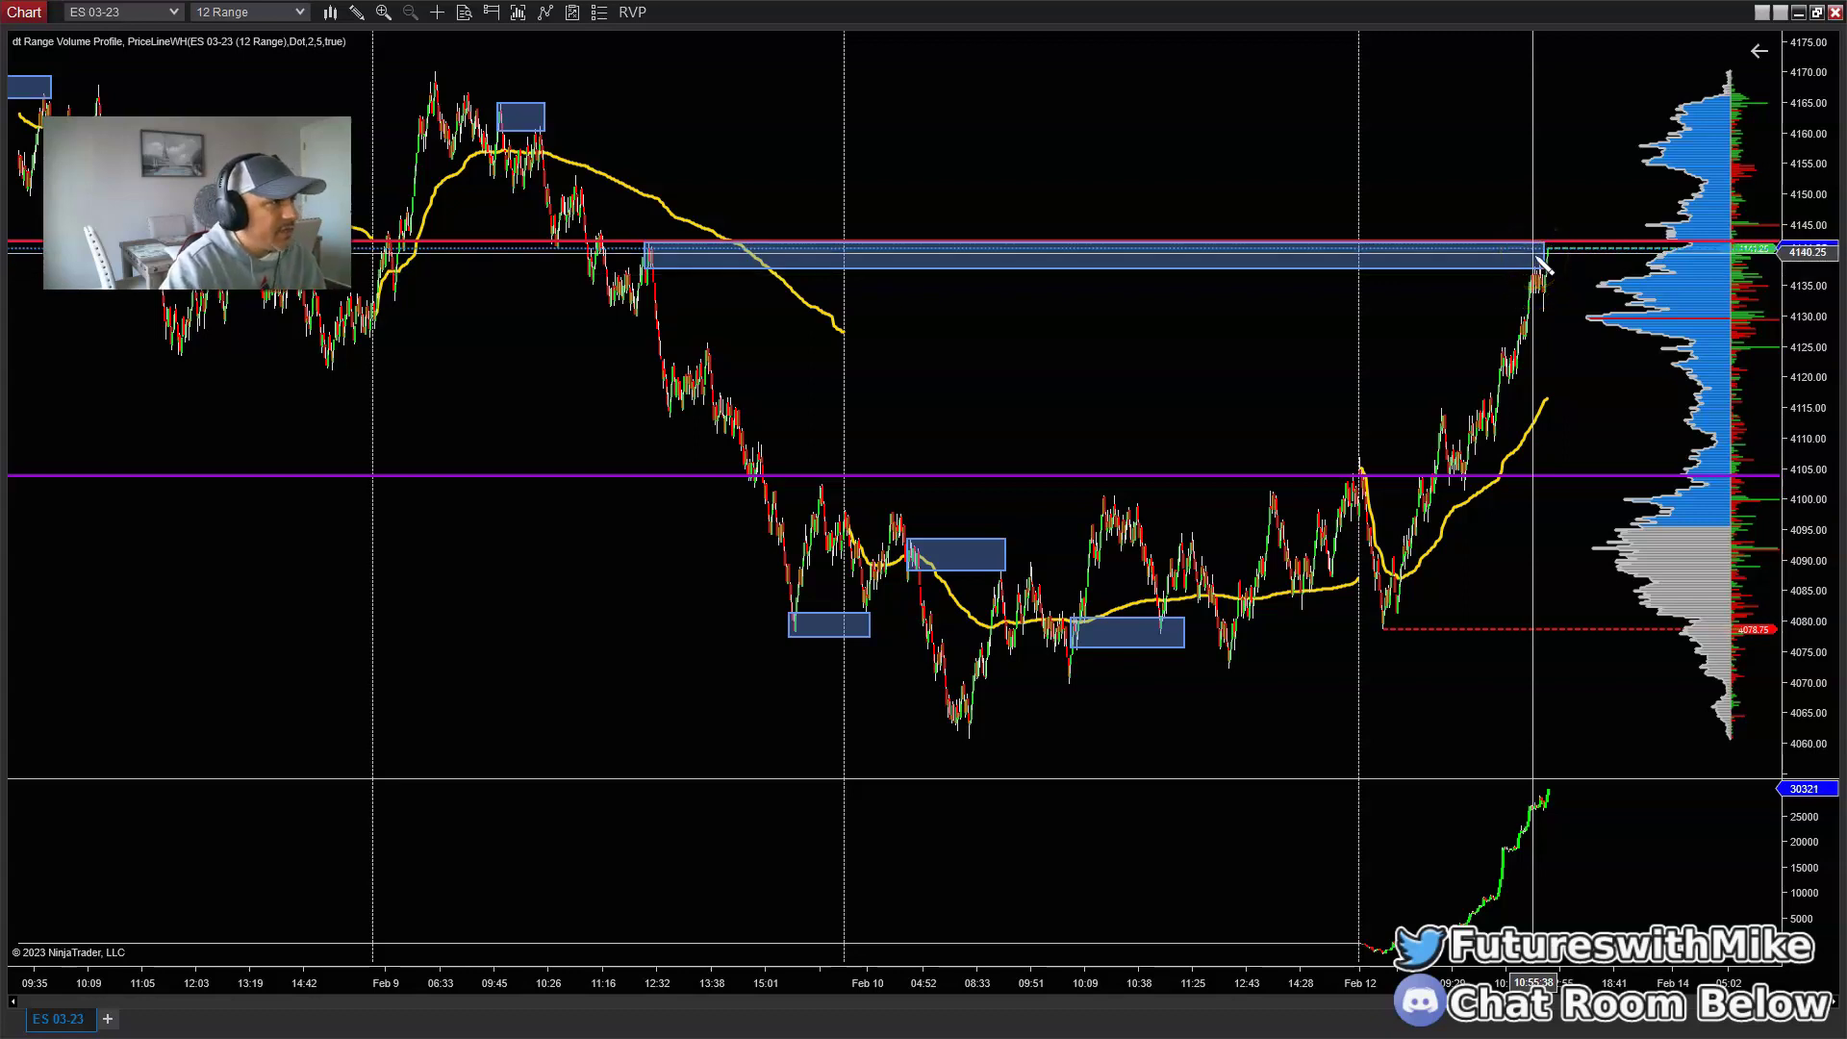
{"action": "left_click", "coordinate": [1524, 268]}
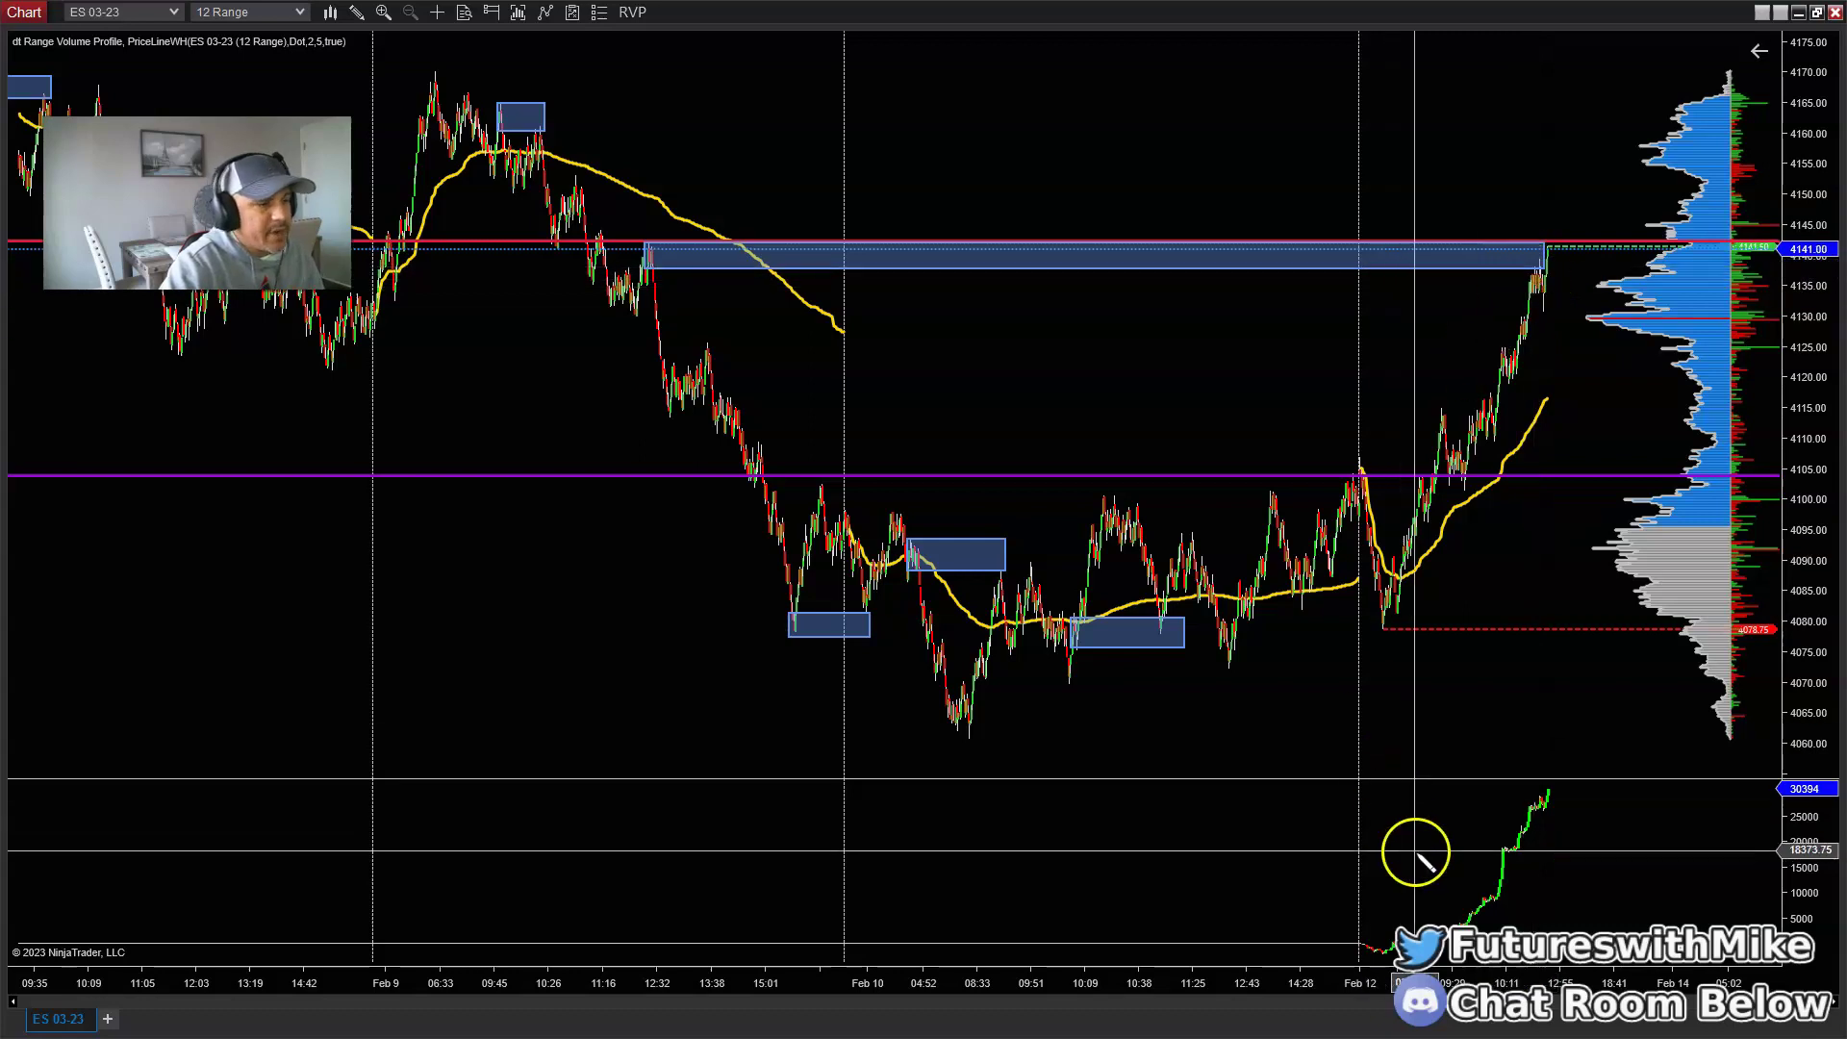
Step: Compare the Feb 13 price action and cumulative delta with the new resistance zone at closer and wider bar spacings
{"action": "scroll", "coordinate": [1116, 684], "scroll_direction": "up", "scroll_amount": 2}
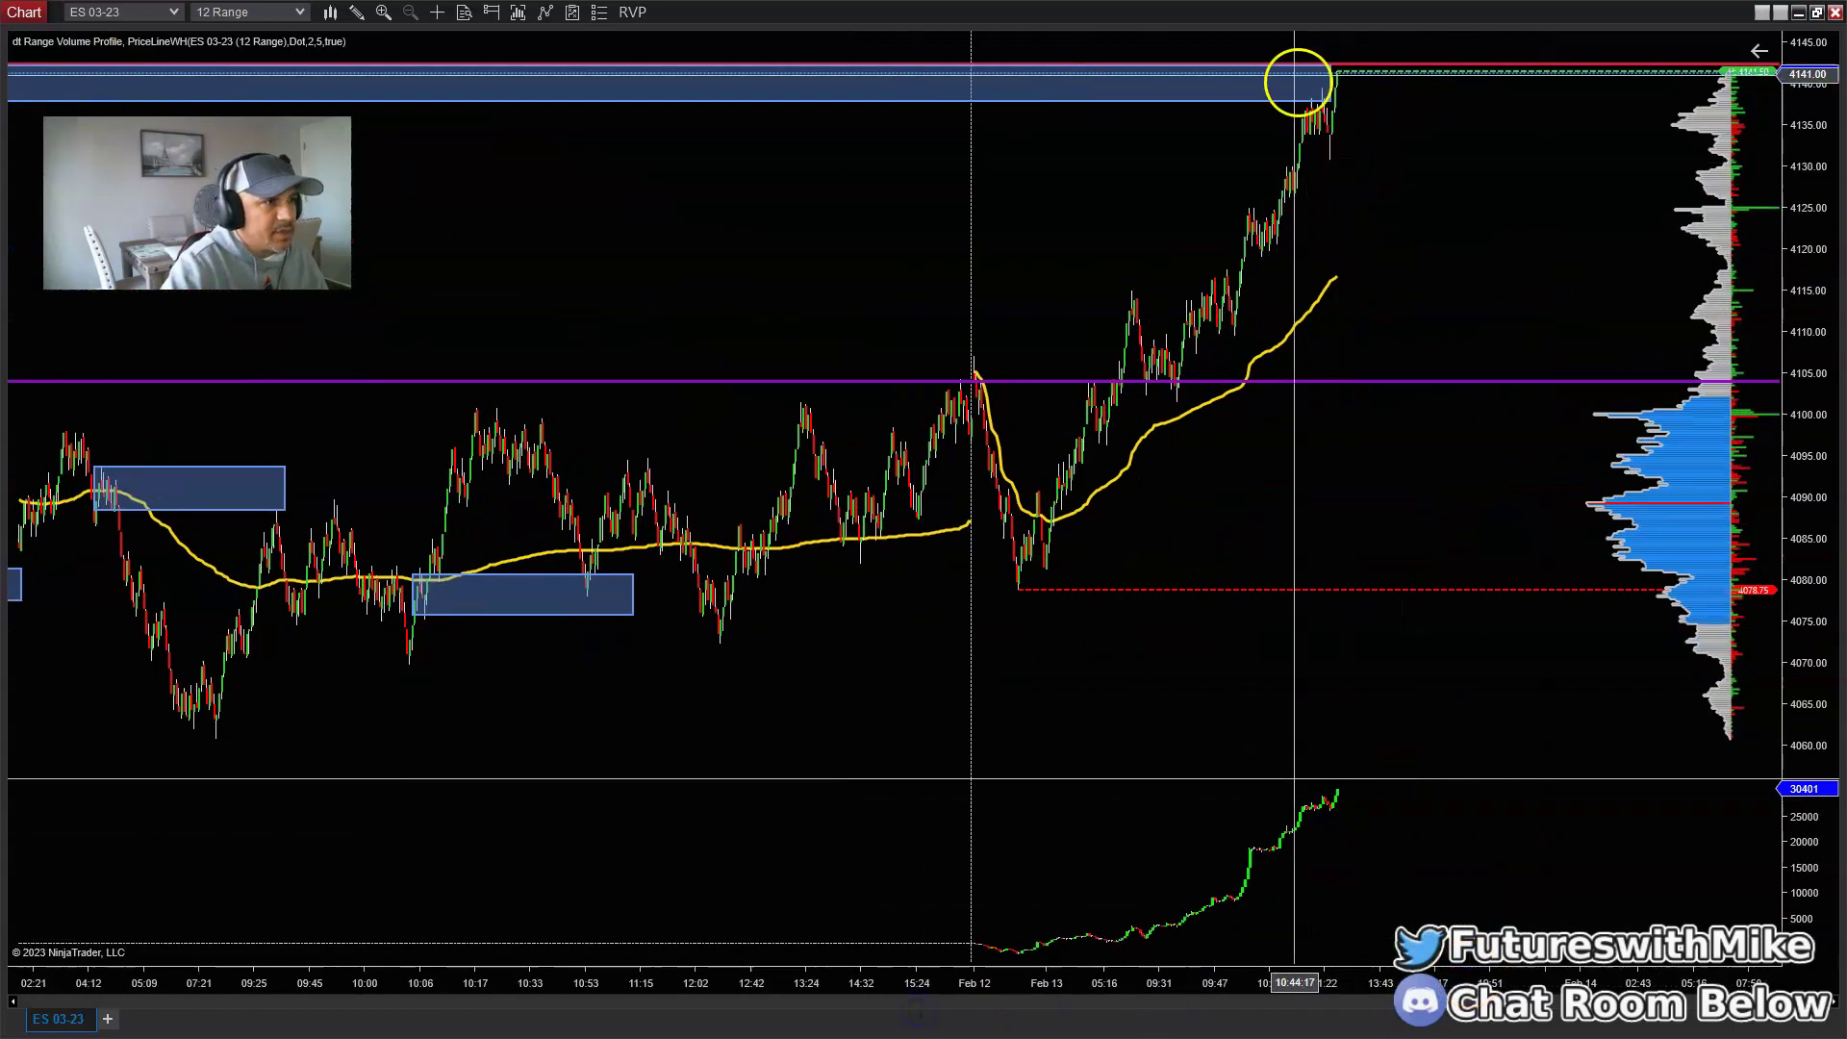
{"action": "left_click", "coordinate": [1207, 952]}
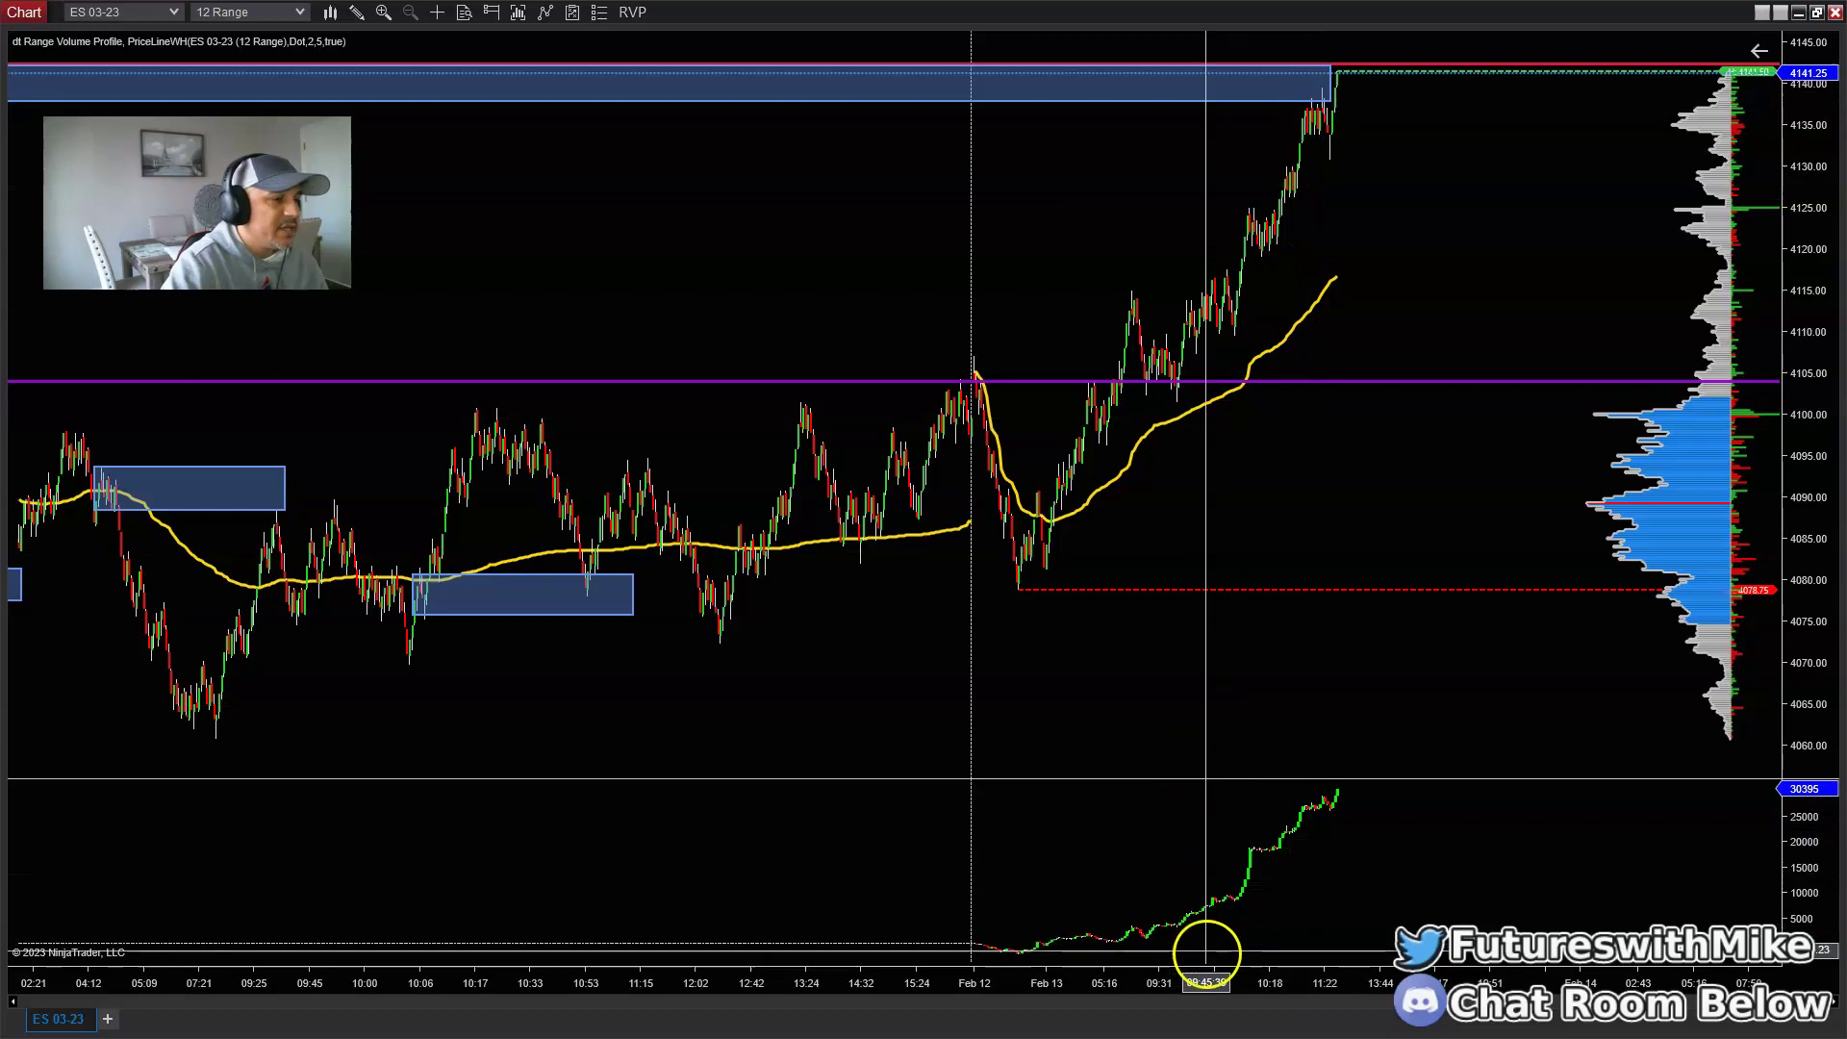
{"action": "scroll", "coordinate": [1319, 441], "scroll_direction": "down", "scroll_amount": 1}
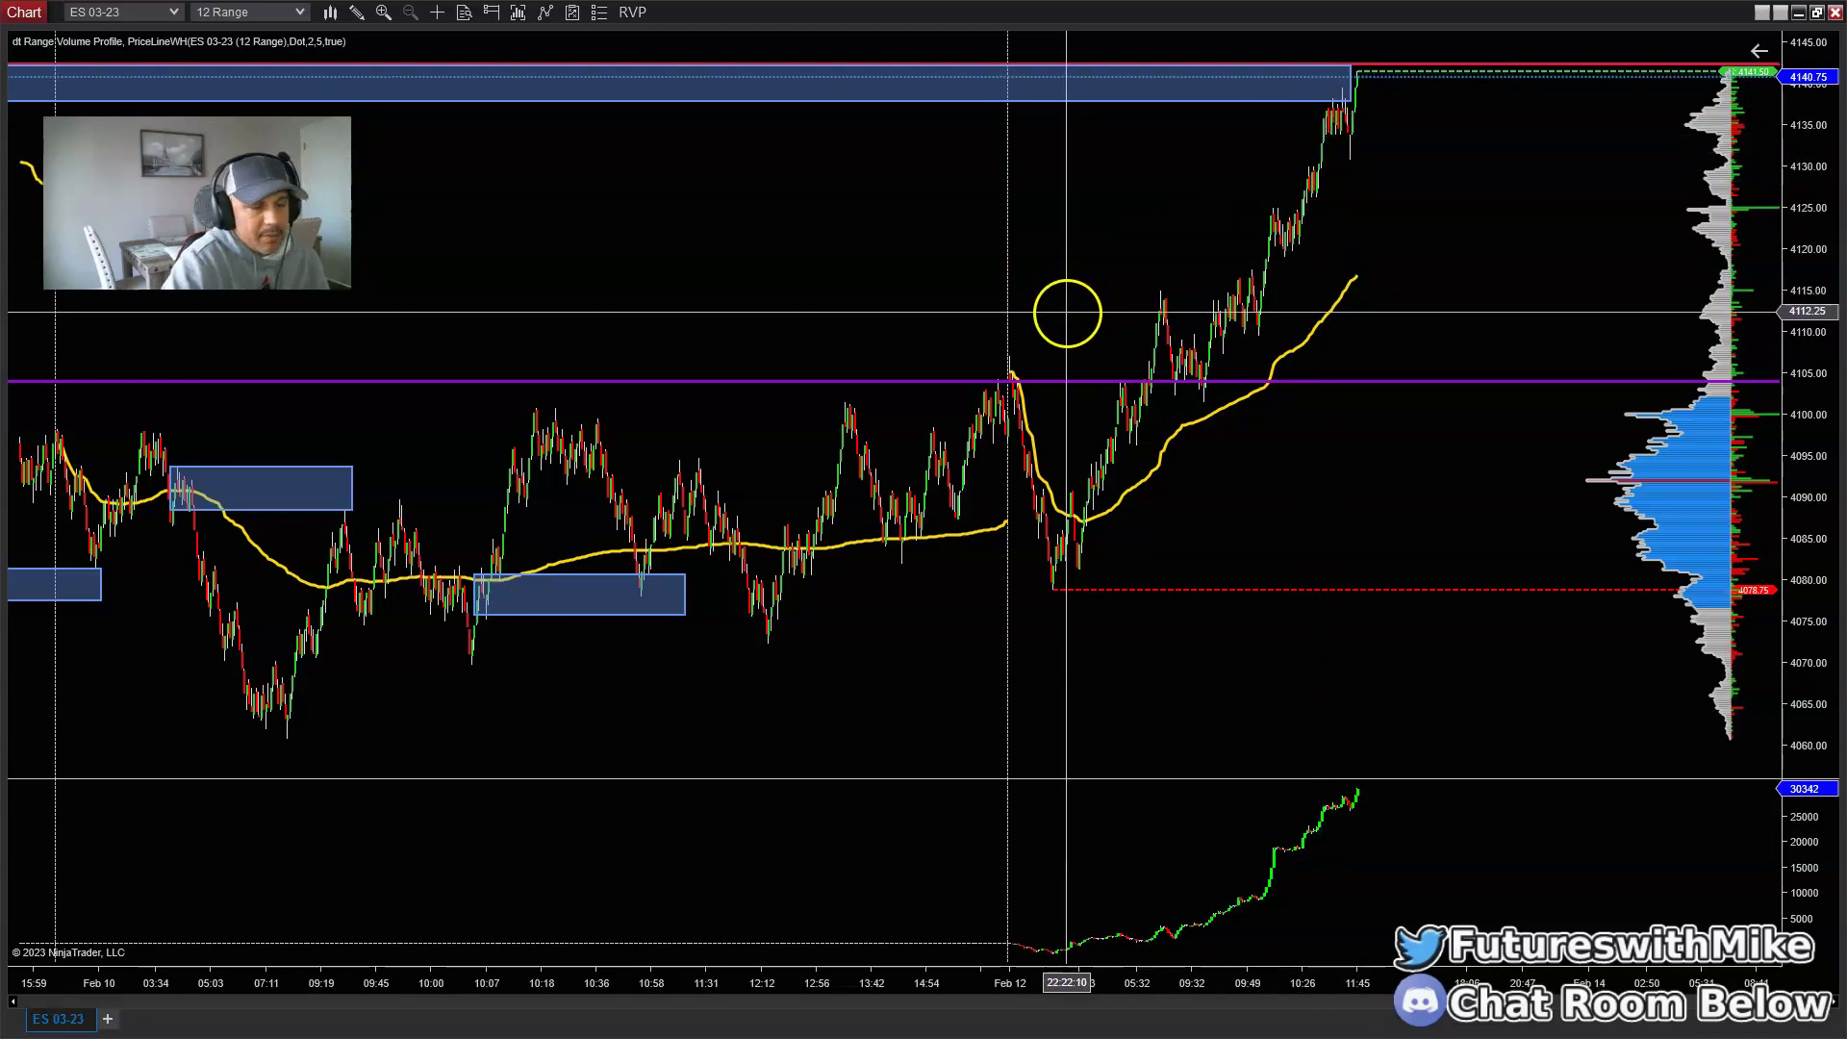
{"action": "left_click_drag", "start_coordinate": [816, 967], "coordinate": [1053, 977]}
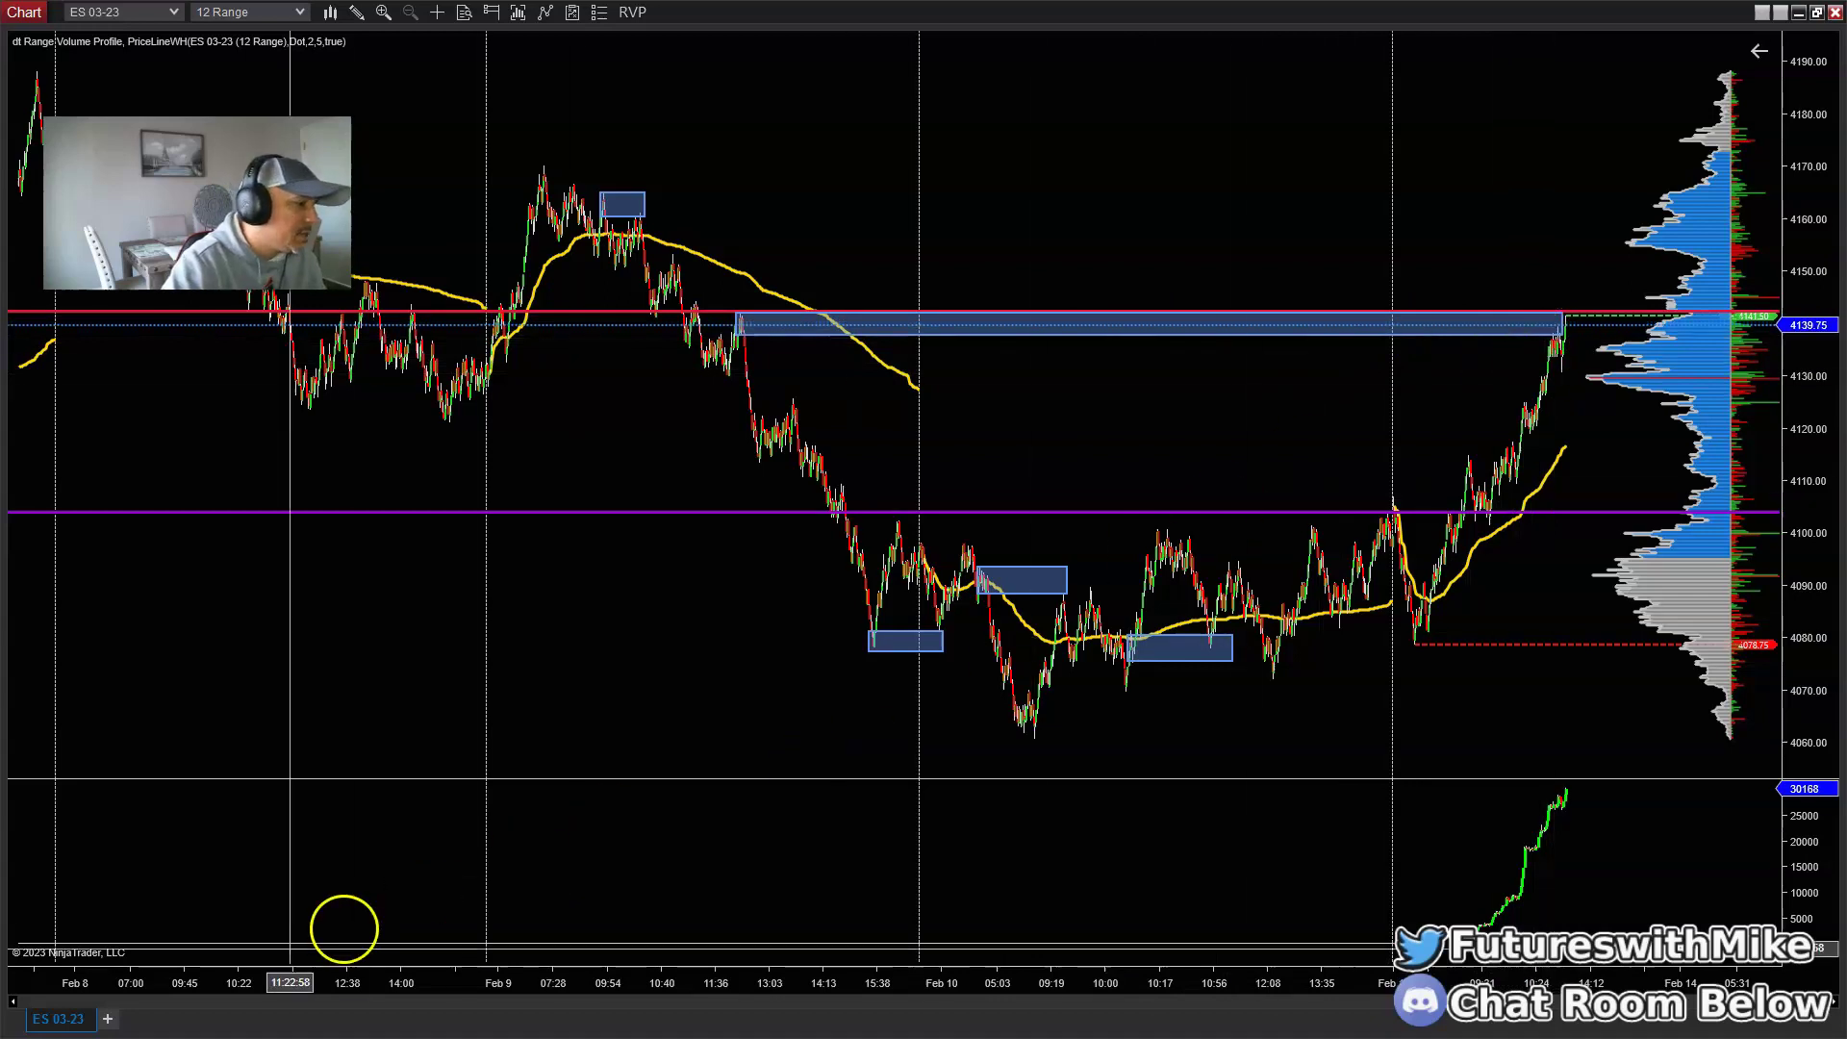
Step: Place two one-contract buy limit orders at 4135.75 and 4134.75, just below the resistance zone
{"action": "scroll", "coordinate": [1257, 164], "scroll_direction": "up", "scroll_amount": 3}
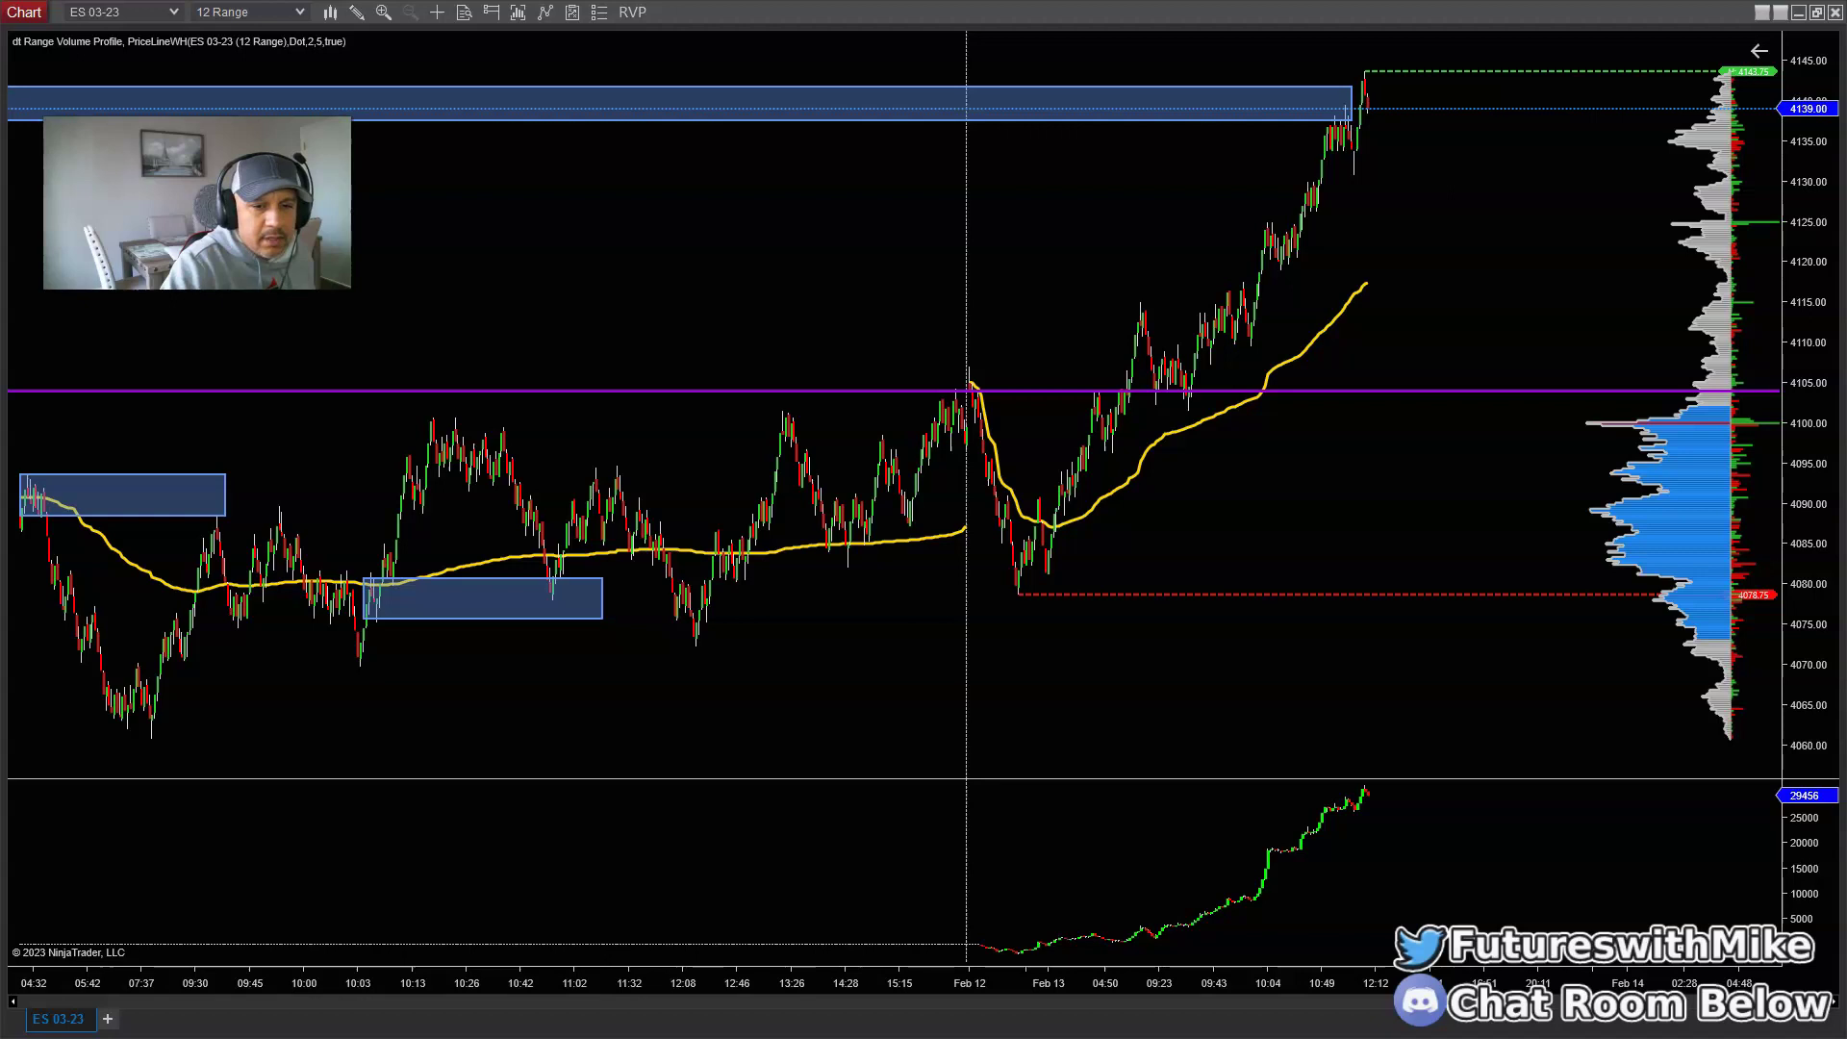
{"action": "left_click_drag", "start_coordinate": [1154, 991], "coordinate": [1360, 981]}
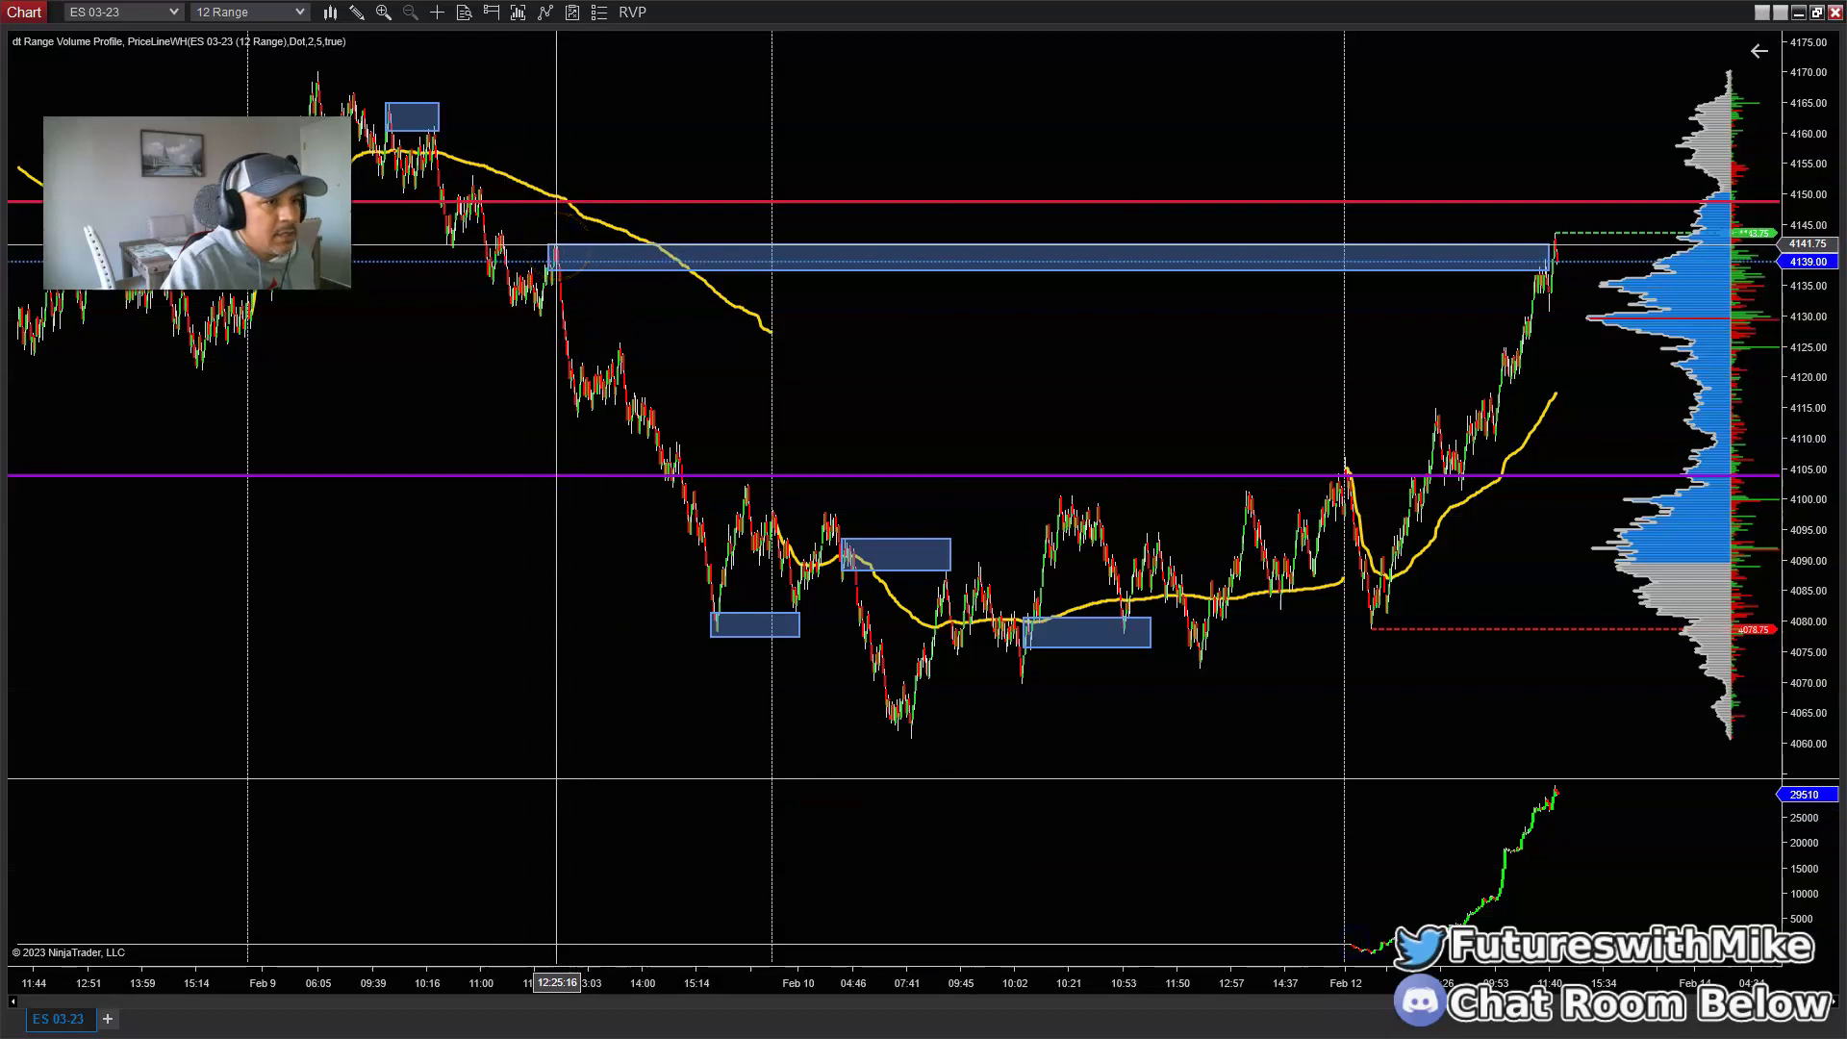
{"action": "left_click", "coordinate": [555, 247]}
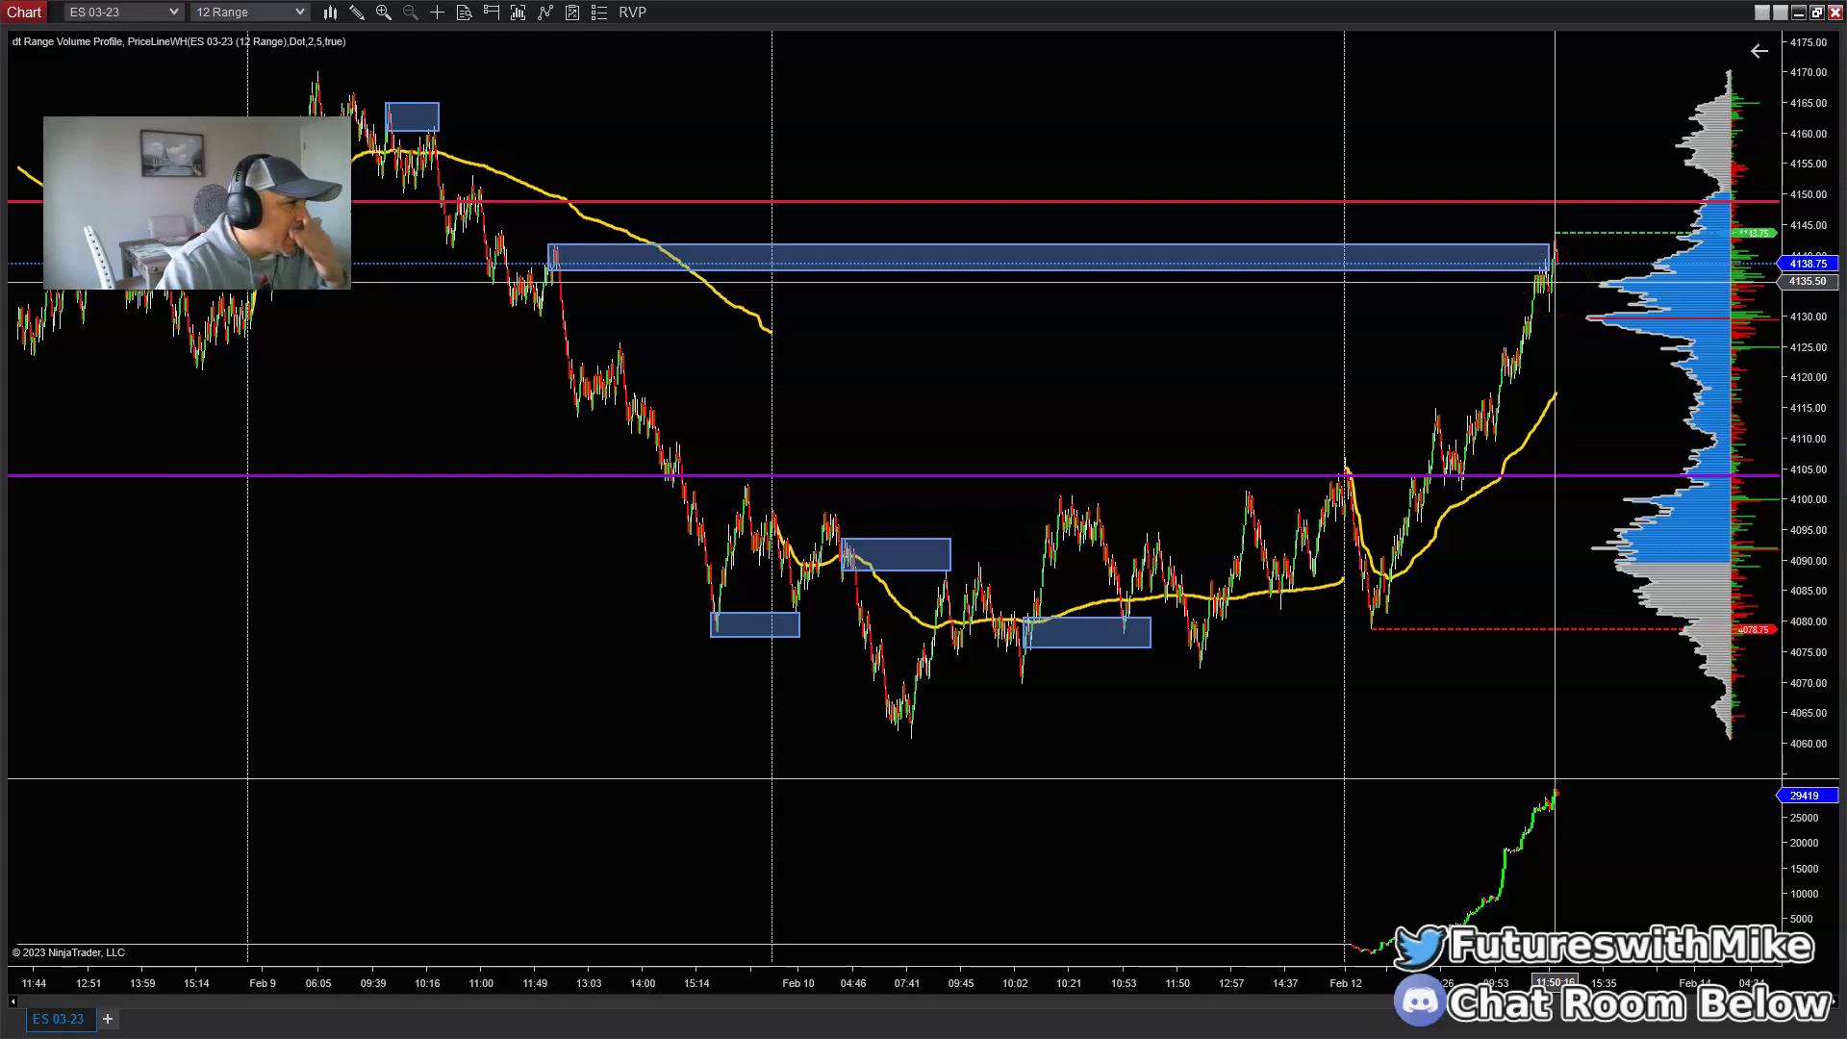
{"action": "left_click_drag", "start_coordinate": [1539, 981], "coordinate": [1172, 981]}
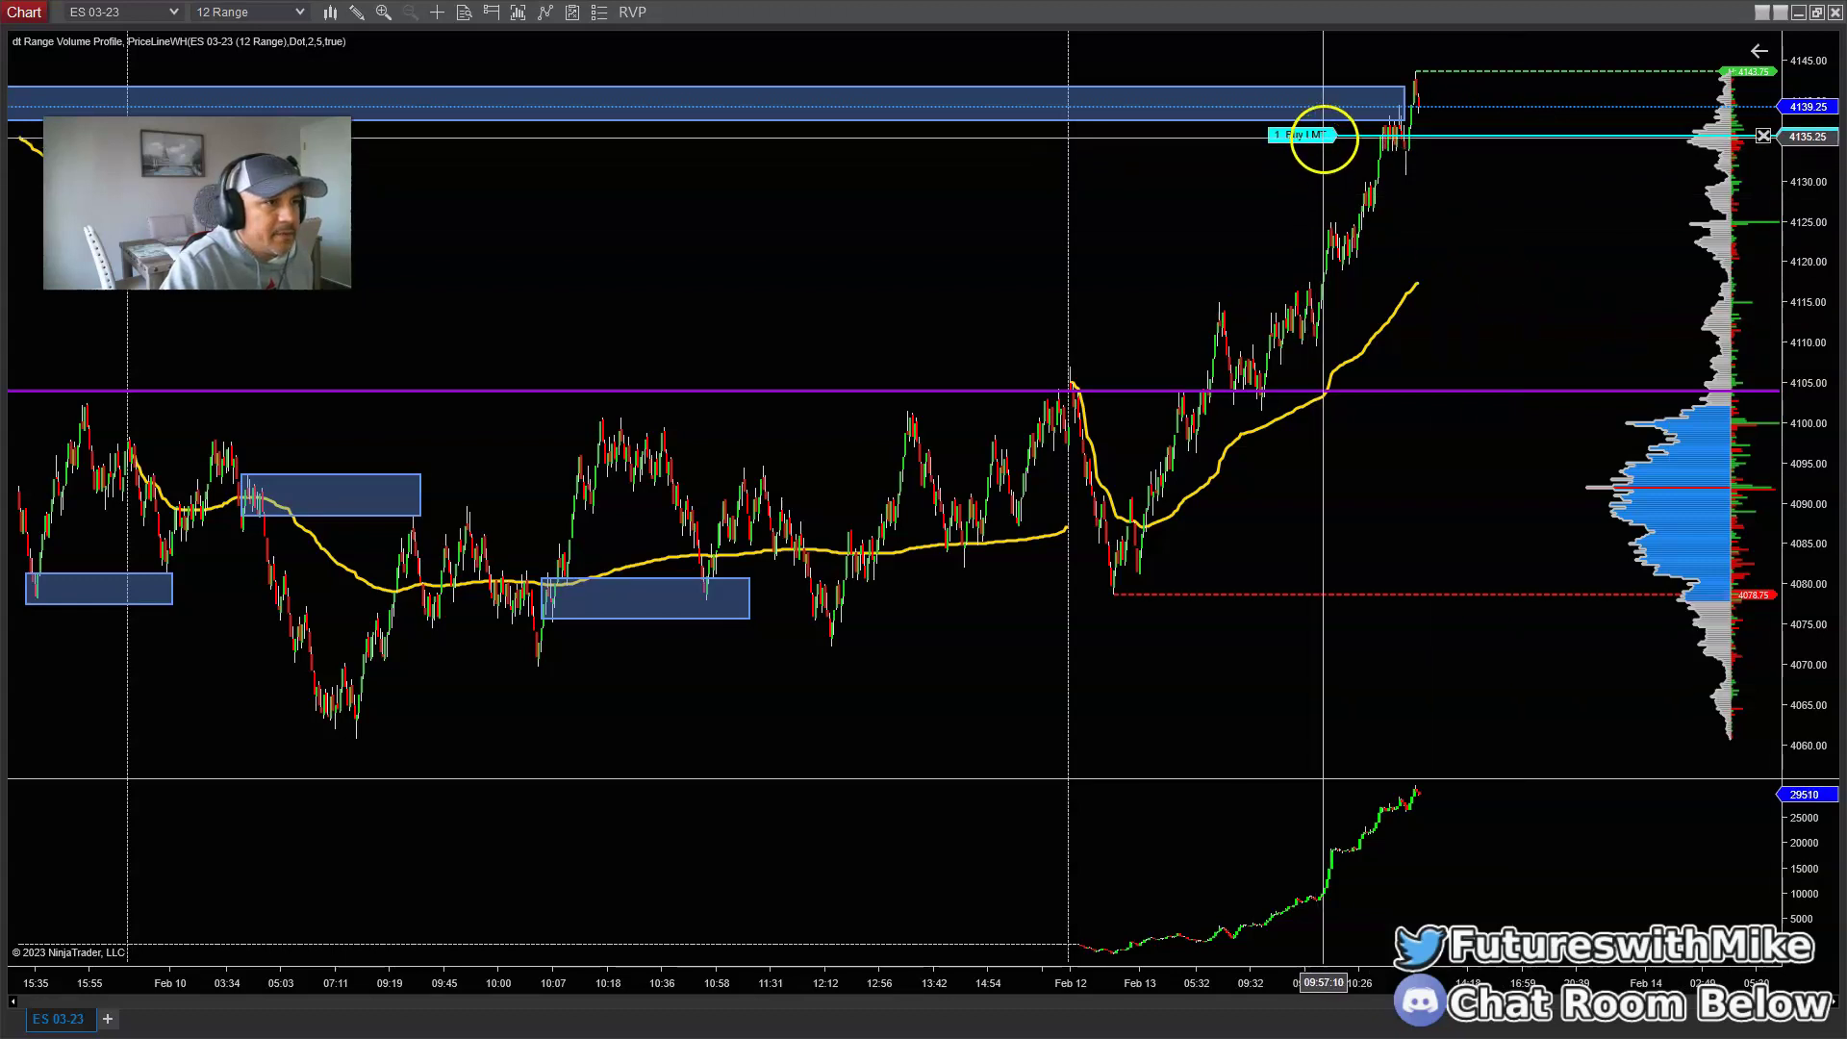
{"action": "left_click_drag", "start_coordinate": [1325, 137], "coordinate": [1588, 136]}
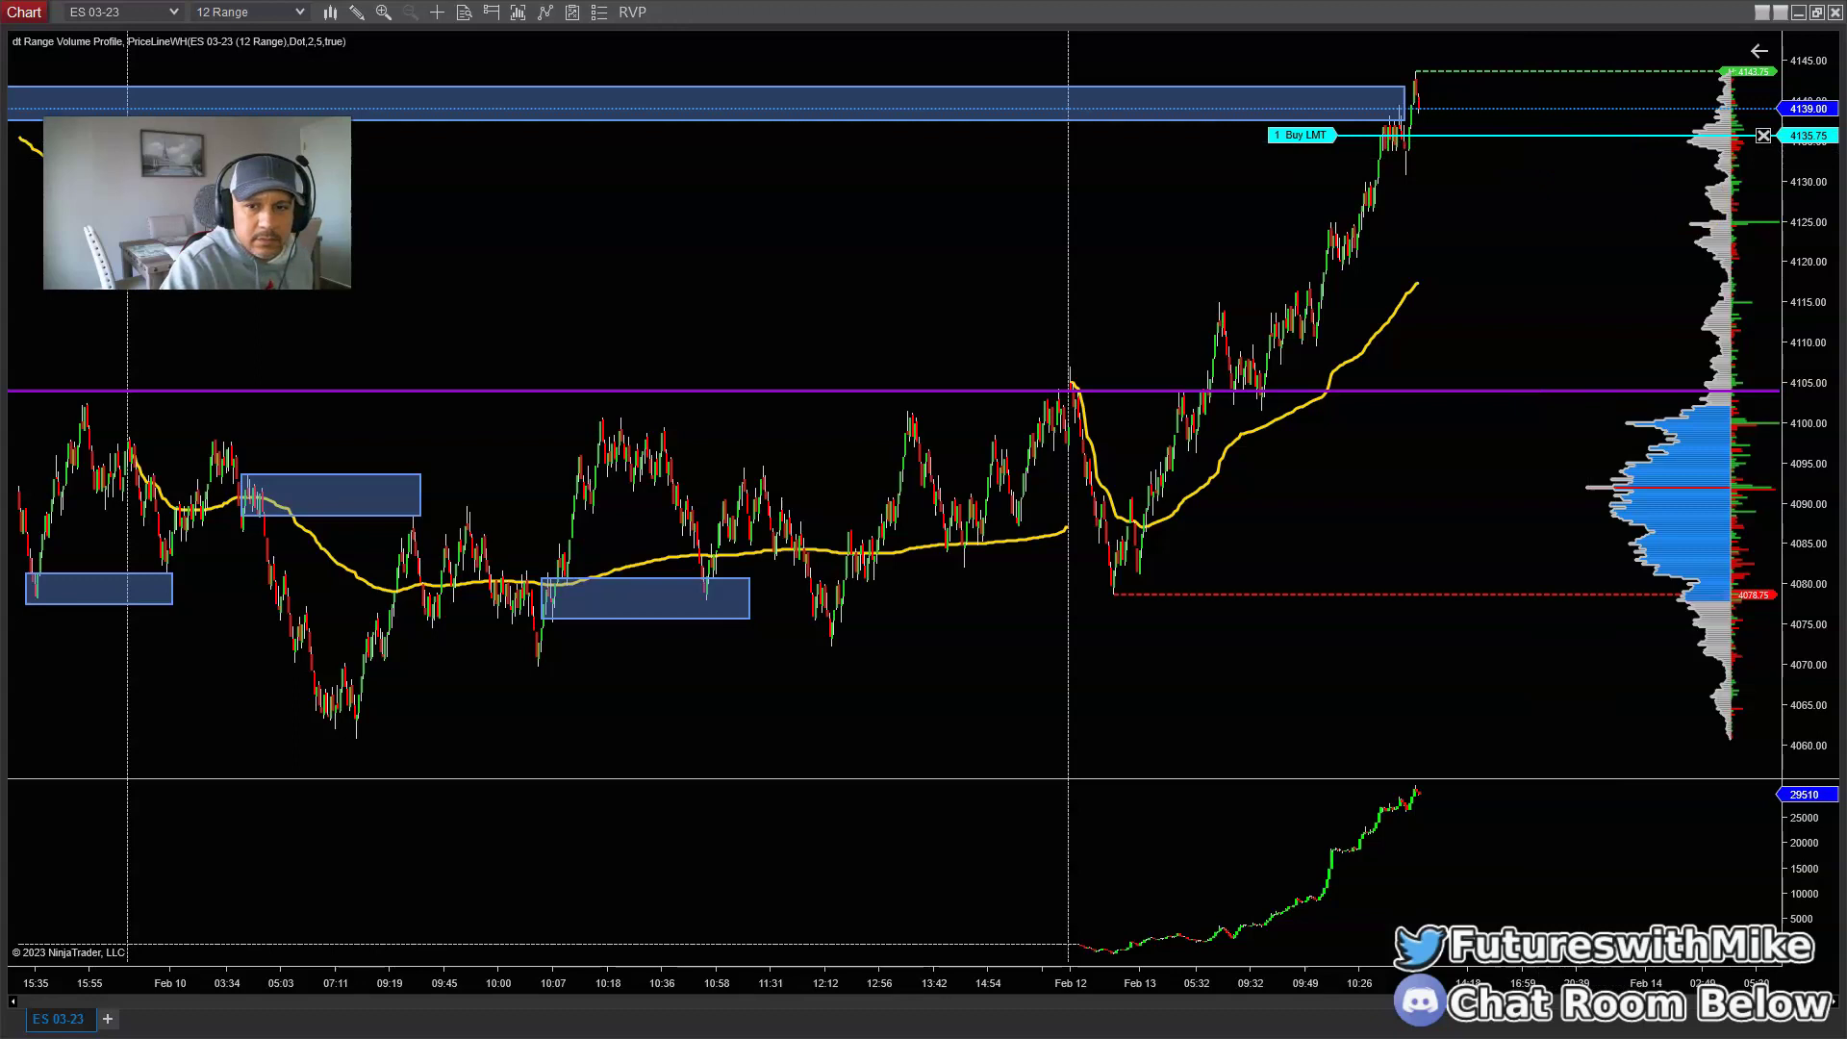
{"action": "left_click", "coordinate": [1547, 295]}
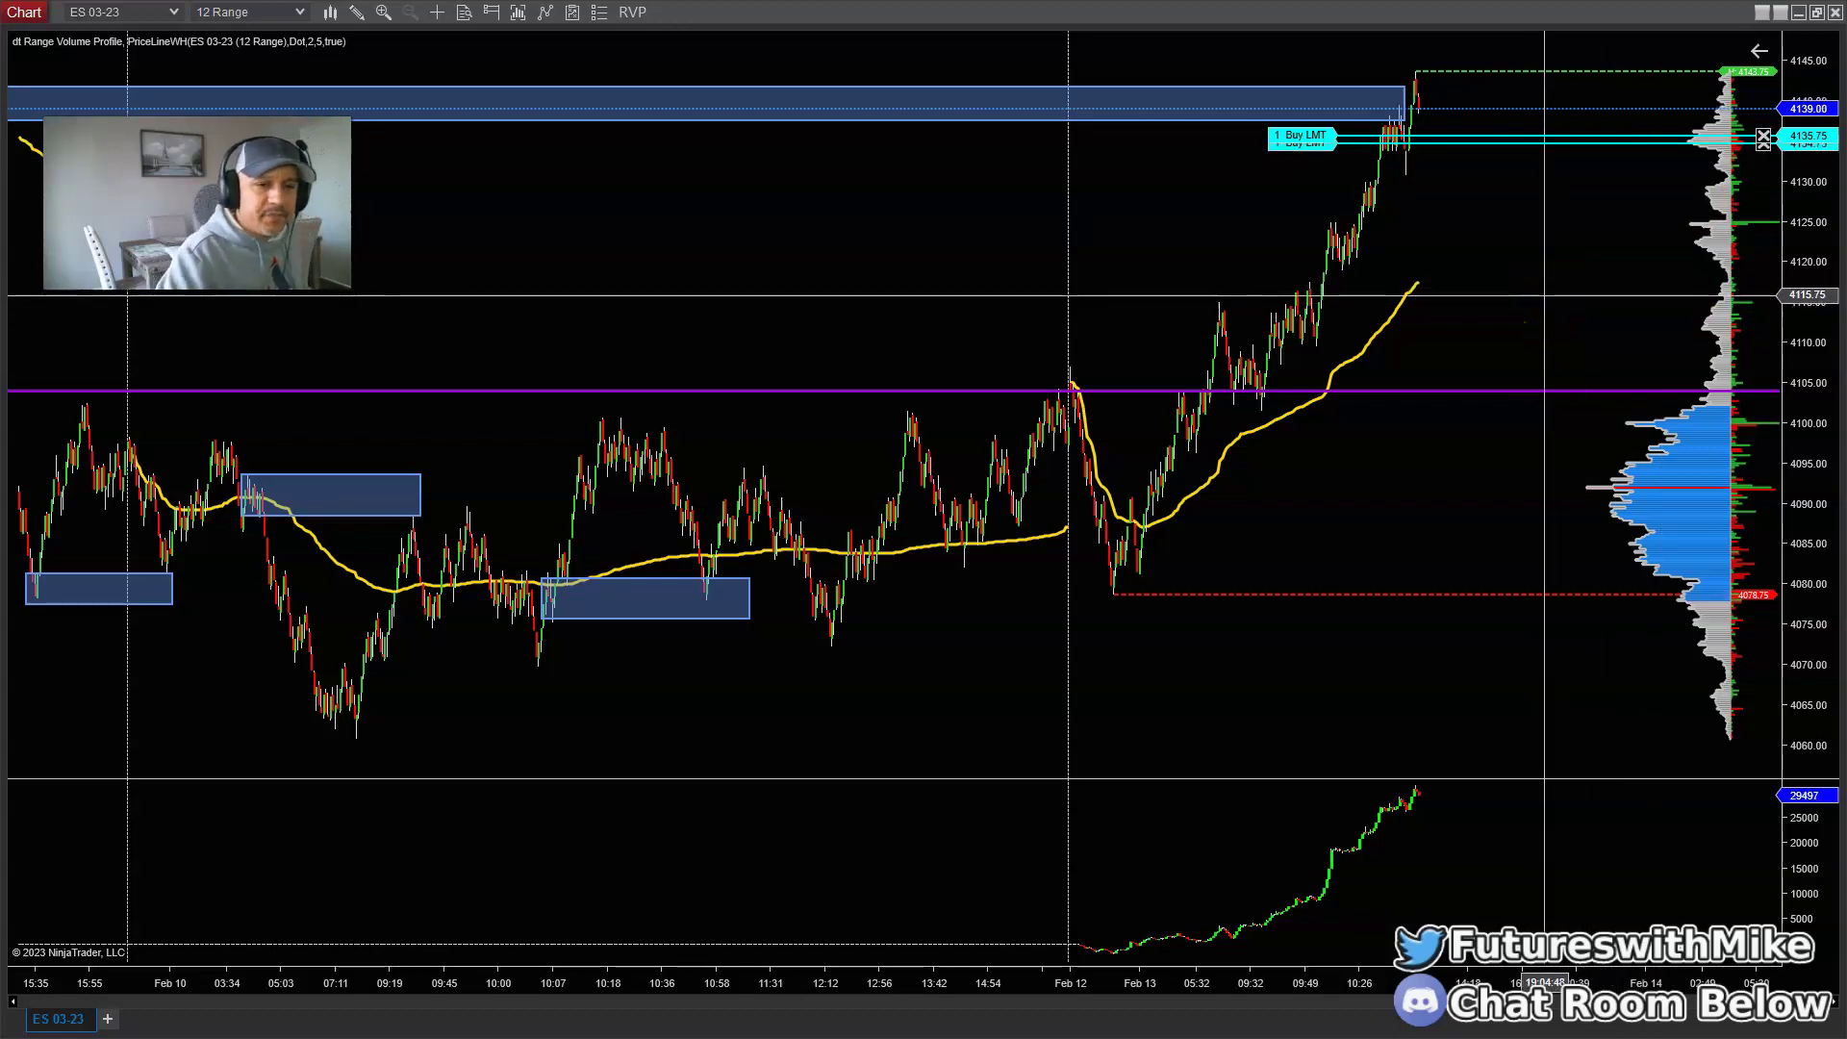
Step: Examine the Feb 13 pullback from the resistance zone against the Feb 9 and Feb 10 swings at wider and closer bar spacings
{"action": "mouse_move", "coordinate": [903, 466]}
{"action": "left_mouse_down"}
{"action": "mouse_move", "coordinate": [899, 507]}
{"action": "mouse_move", "coordinate": [752, 731]}
{"action": "left_mouse_up"}
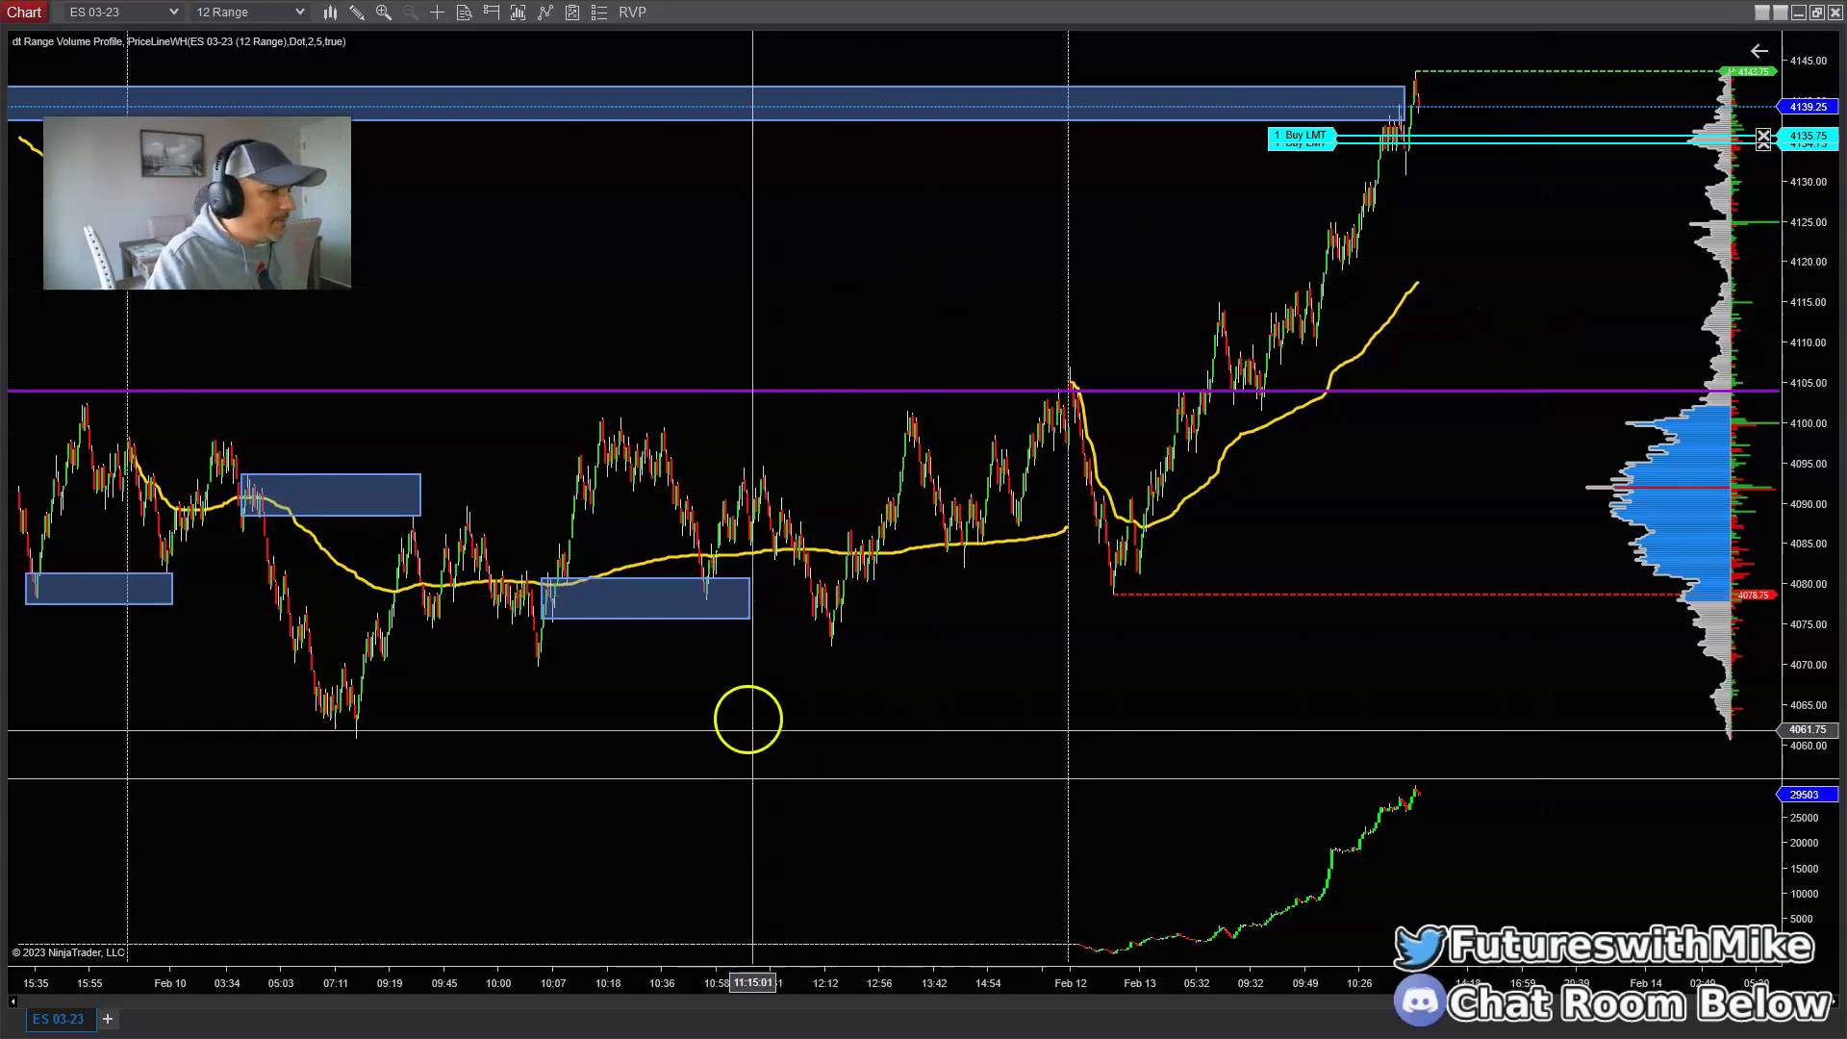
{"action": "left_click_drag", "start_coordinate": [875, 983], "coordinate": [957, 954]}
{"action": "left_click", "coordinate": [1138, 167]}
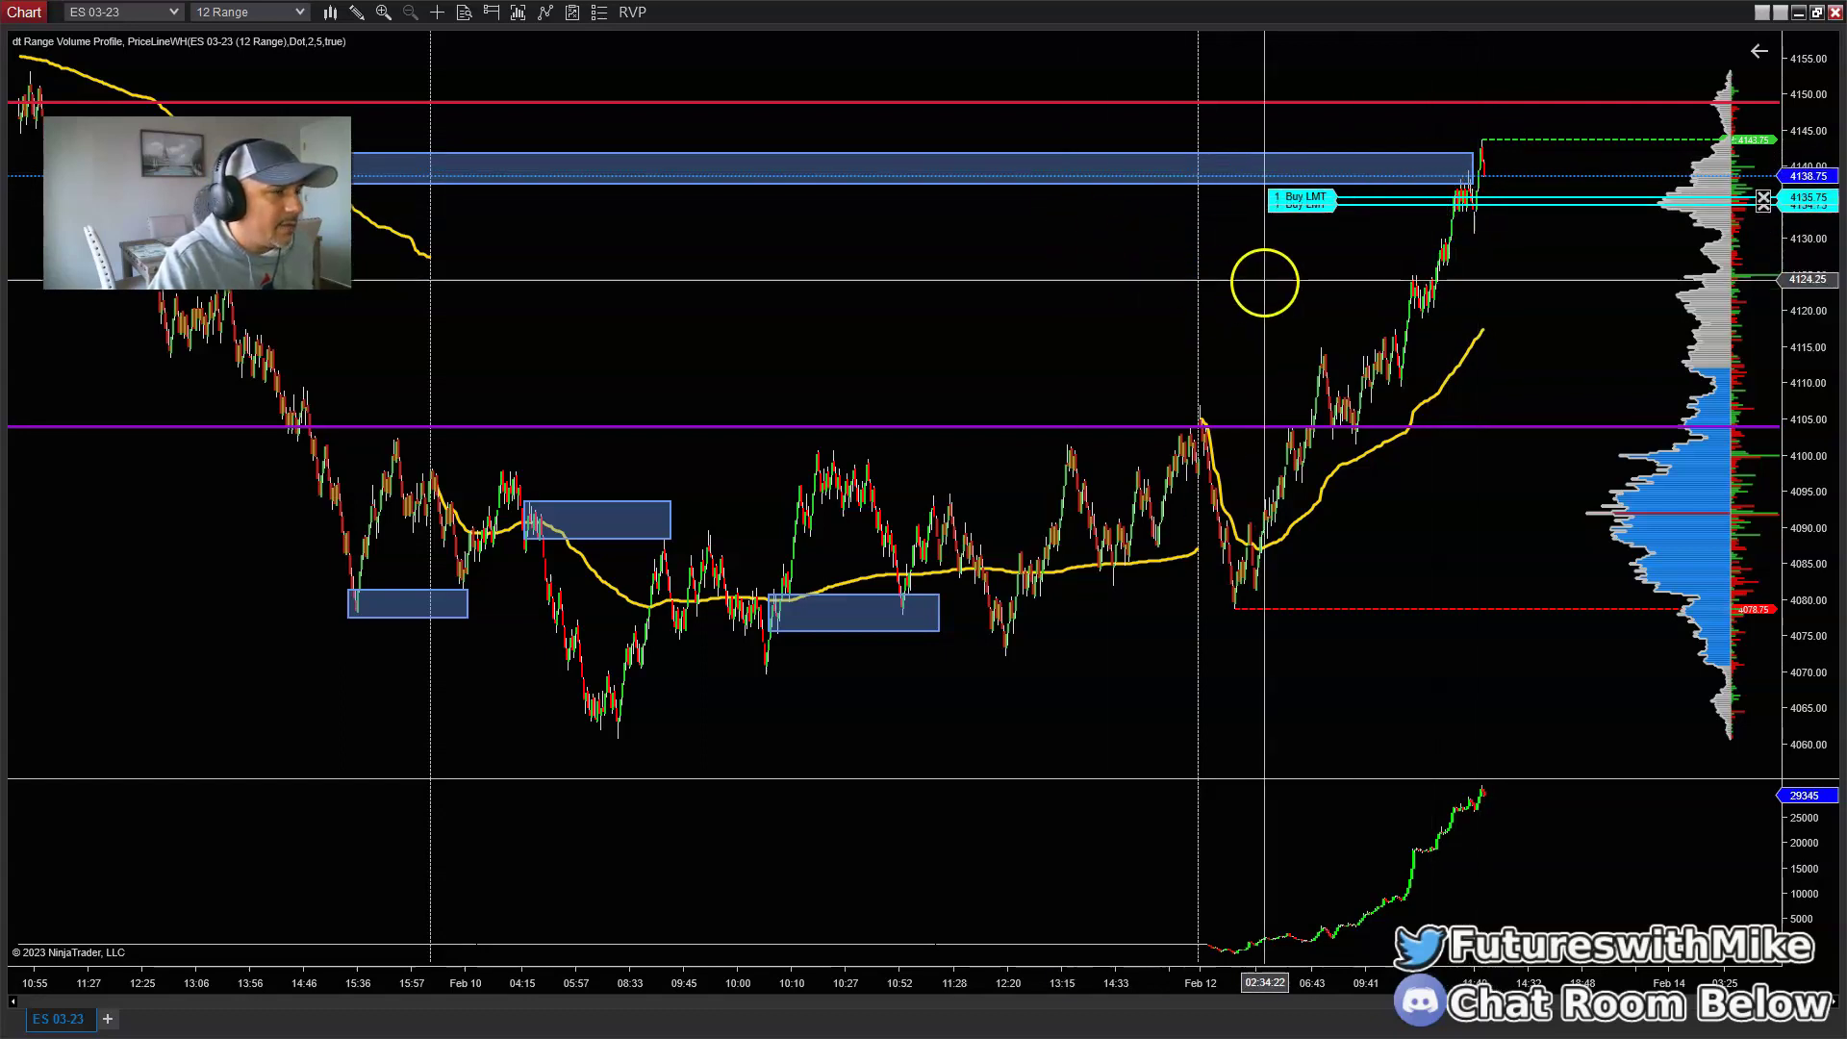
{"action": "left_click_drag", "start_coordinate": [961, 981], "coordinate": [1126, 970]}
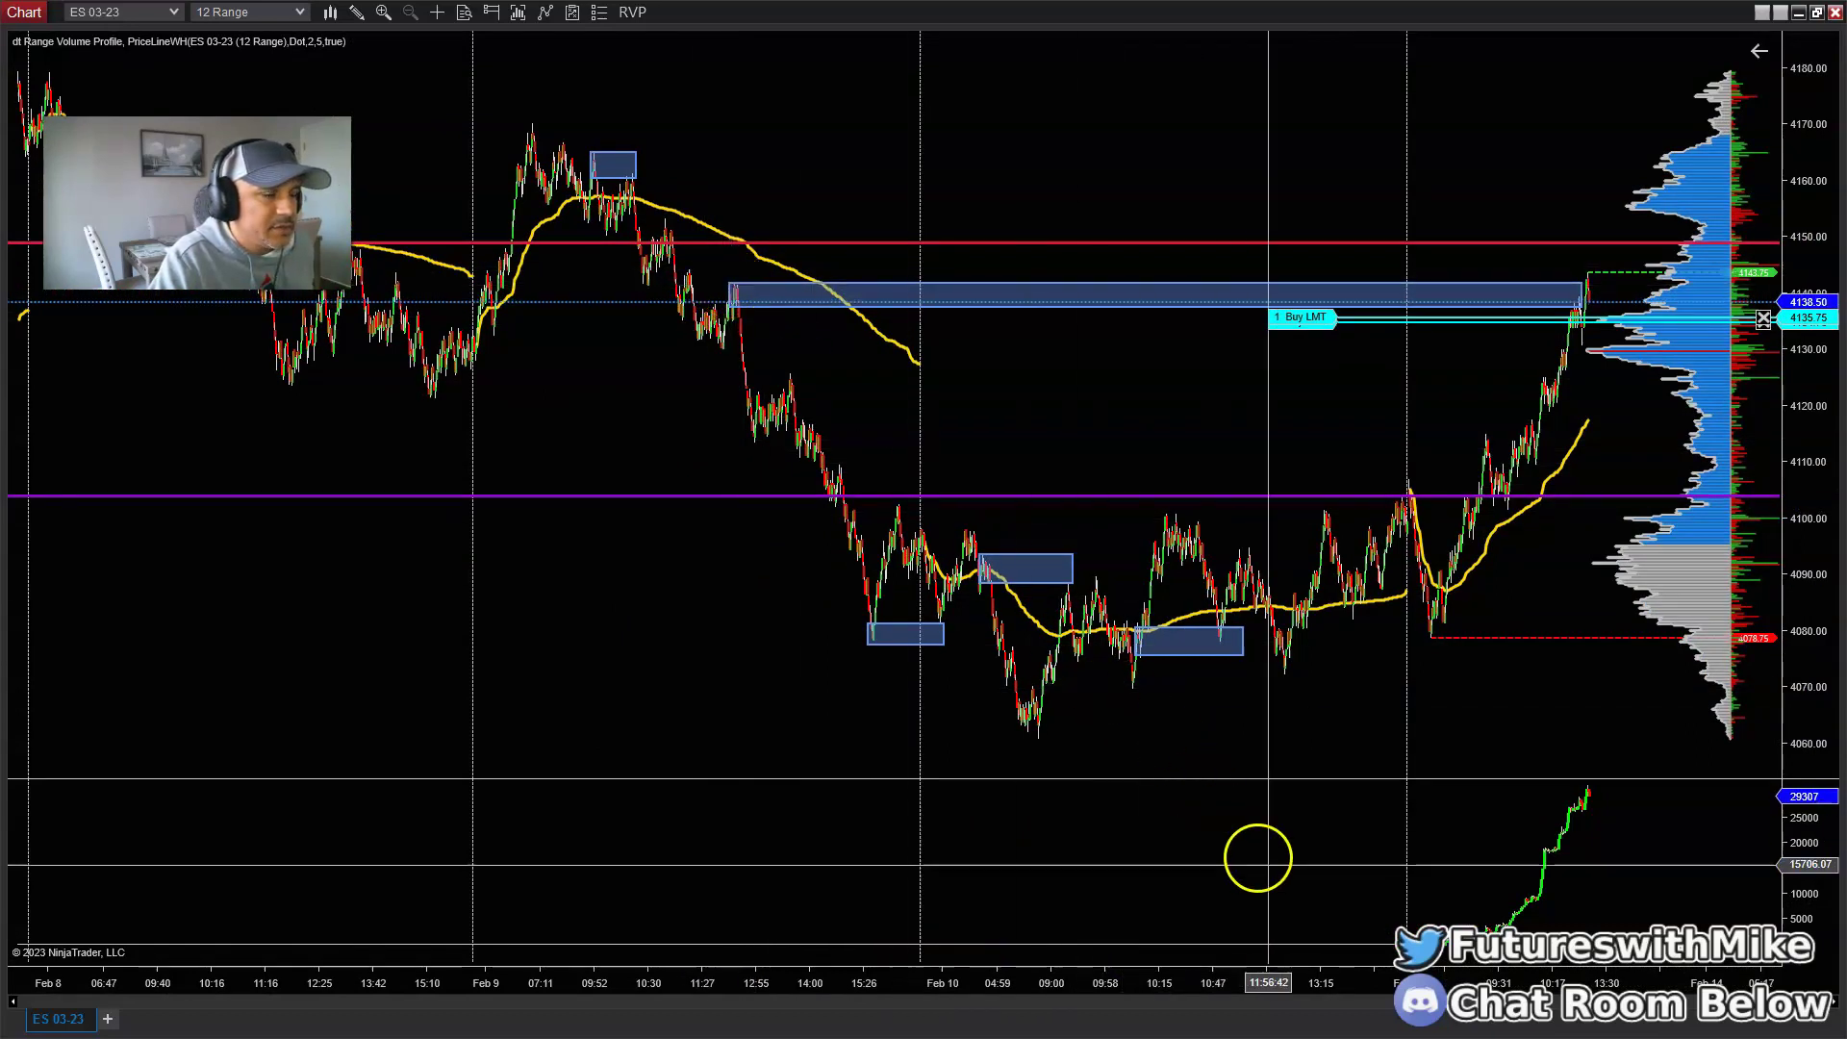
{"action": "left_click_drag", "start_coordinate": [1342, 986], "coordinate": [721, 889]}
{"action": "left_click_drag", "start_coordinate": [1304, 721], "coordinate": [973, 734]}
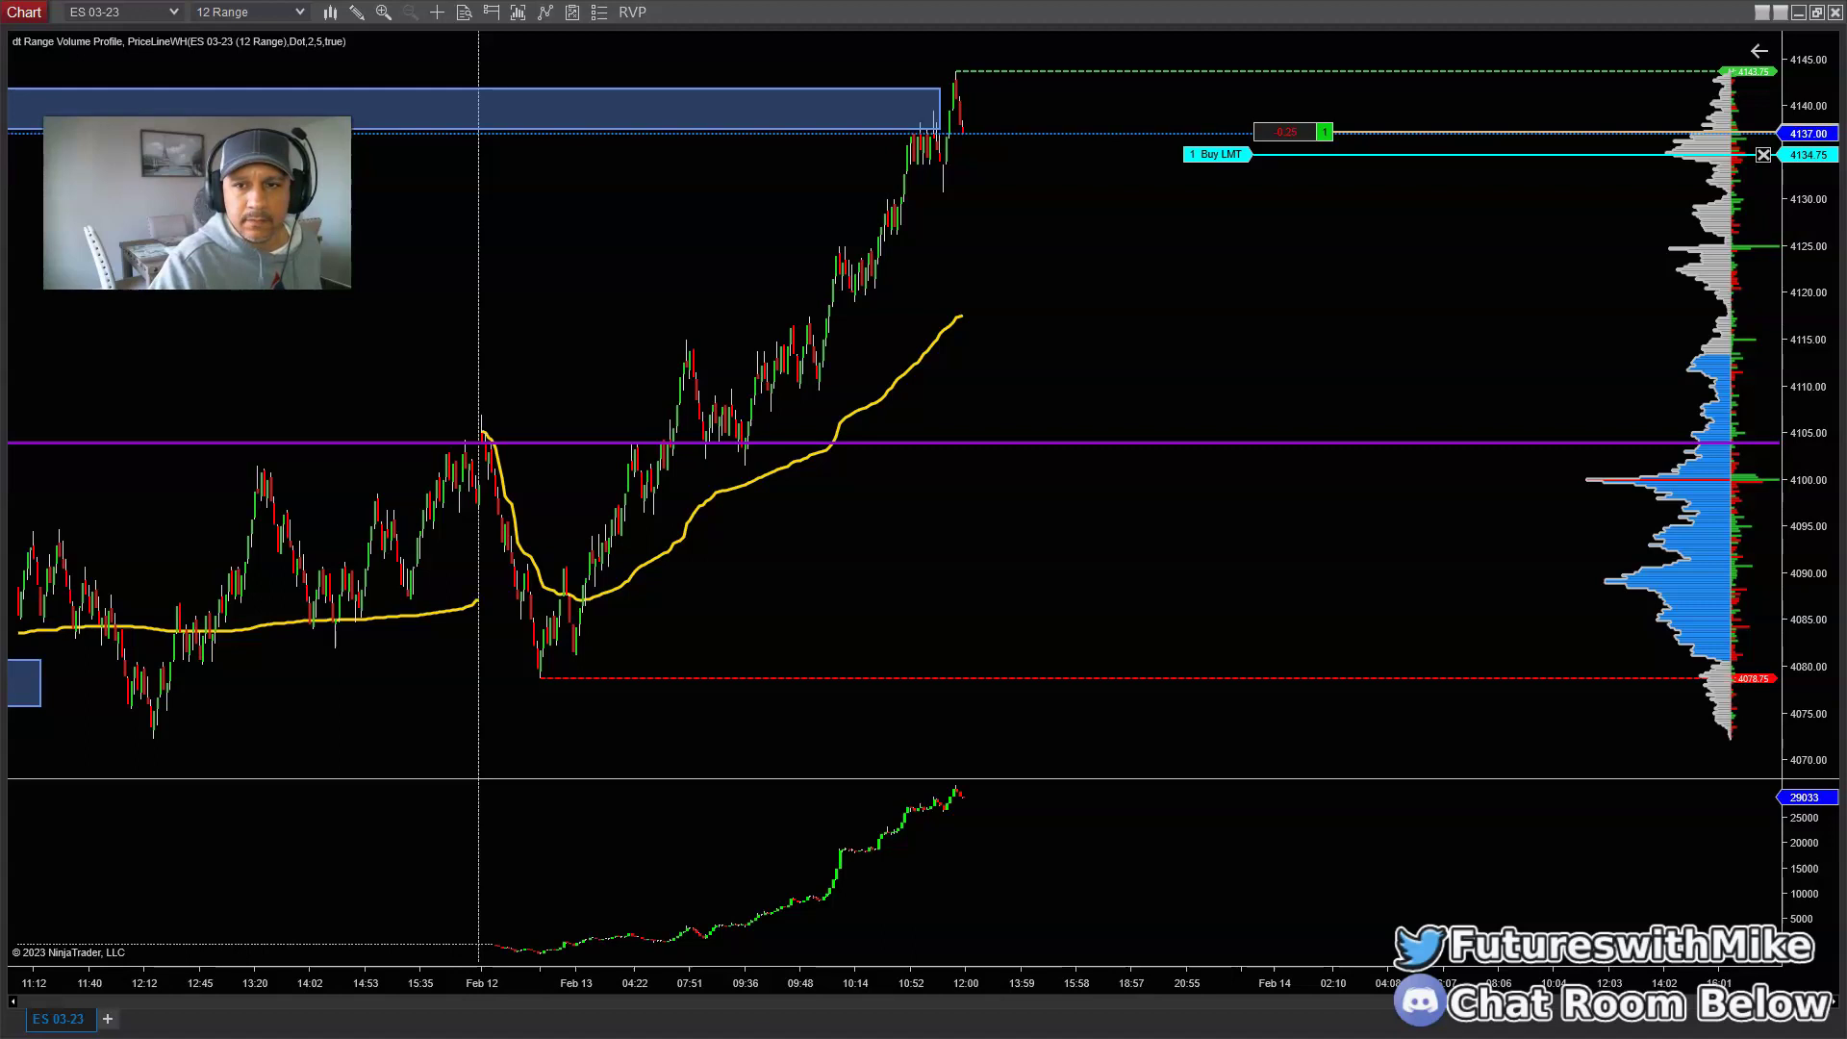
Step: Place a one-contract sell limit at 4139.25 to exit the long position
{"action": "left_click", "coordinate": [1277, 111]}
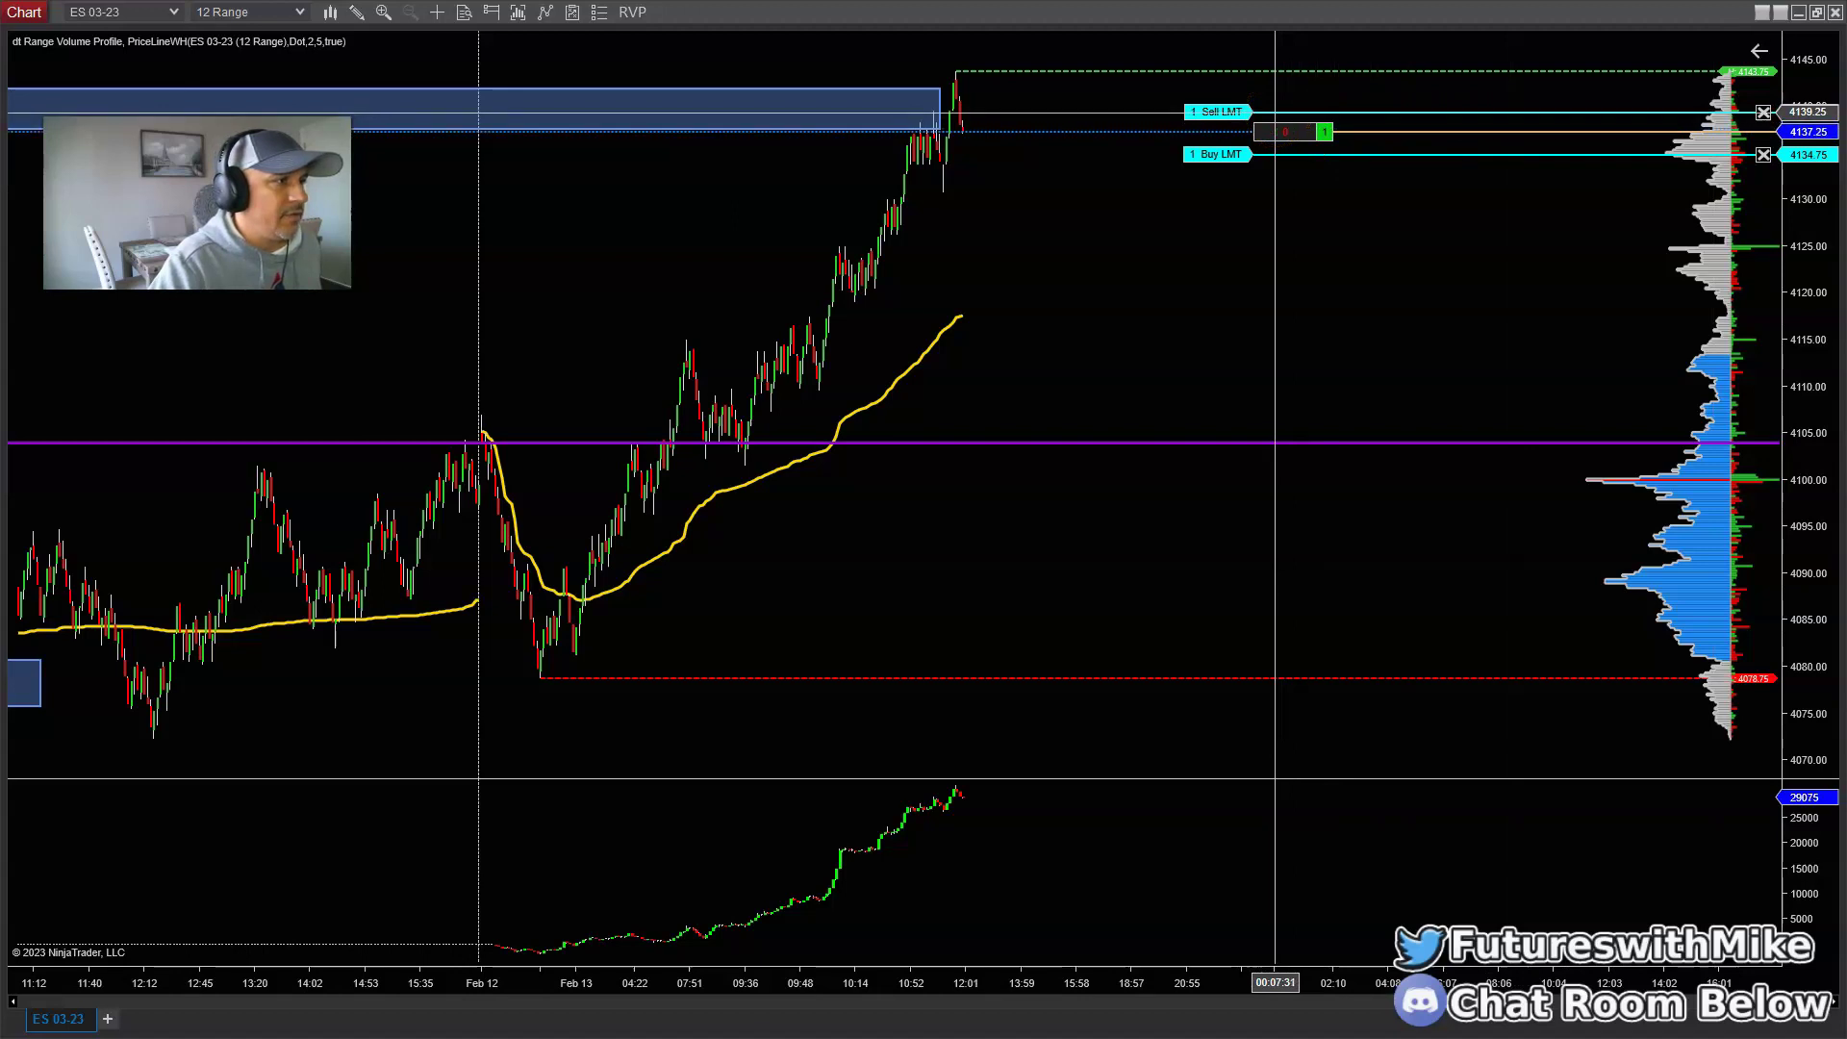
{"action": "left_click", "coordinate": [1277, 114]}
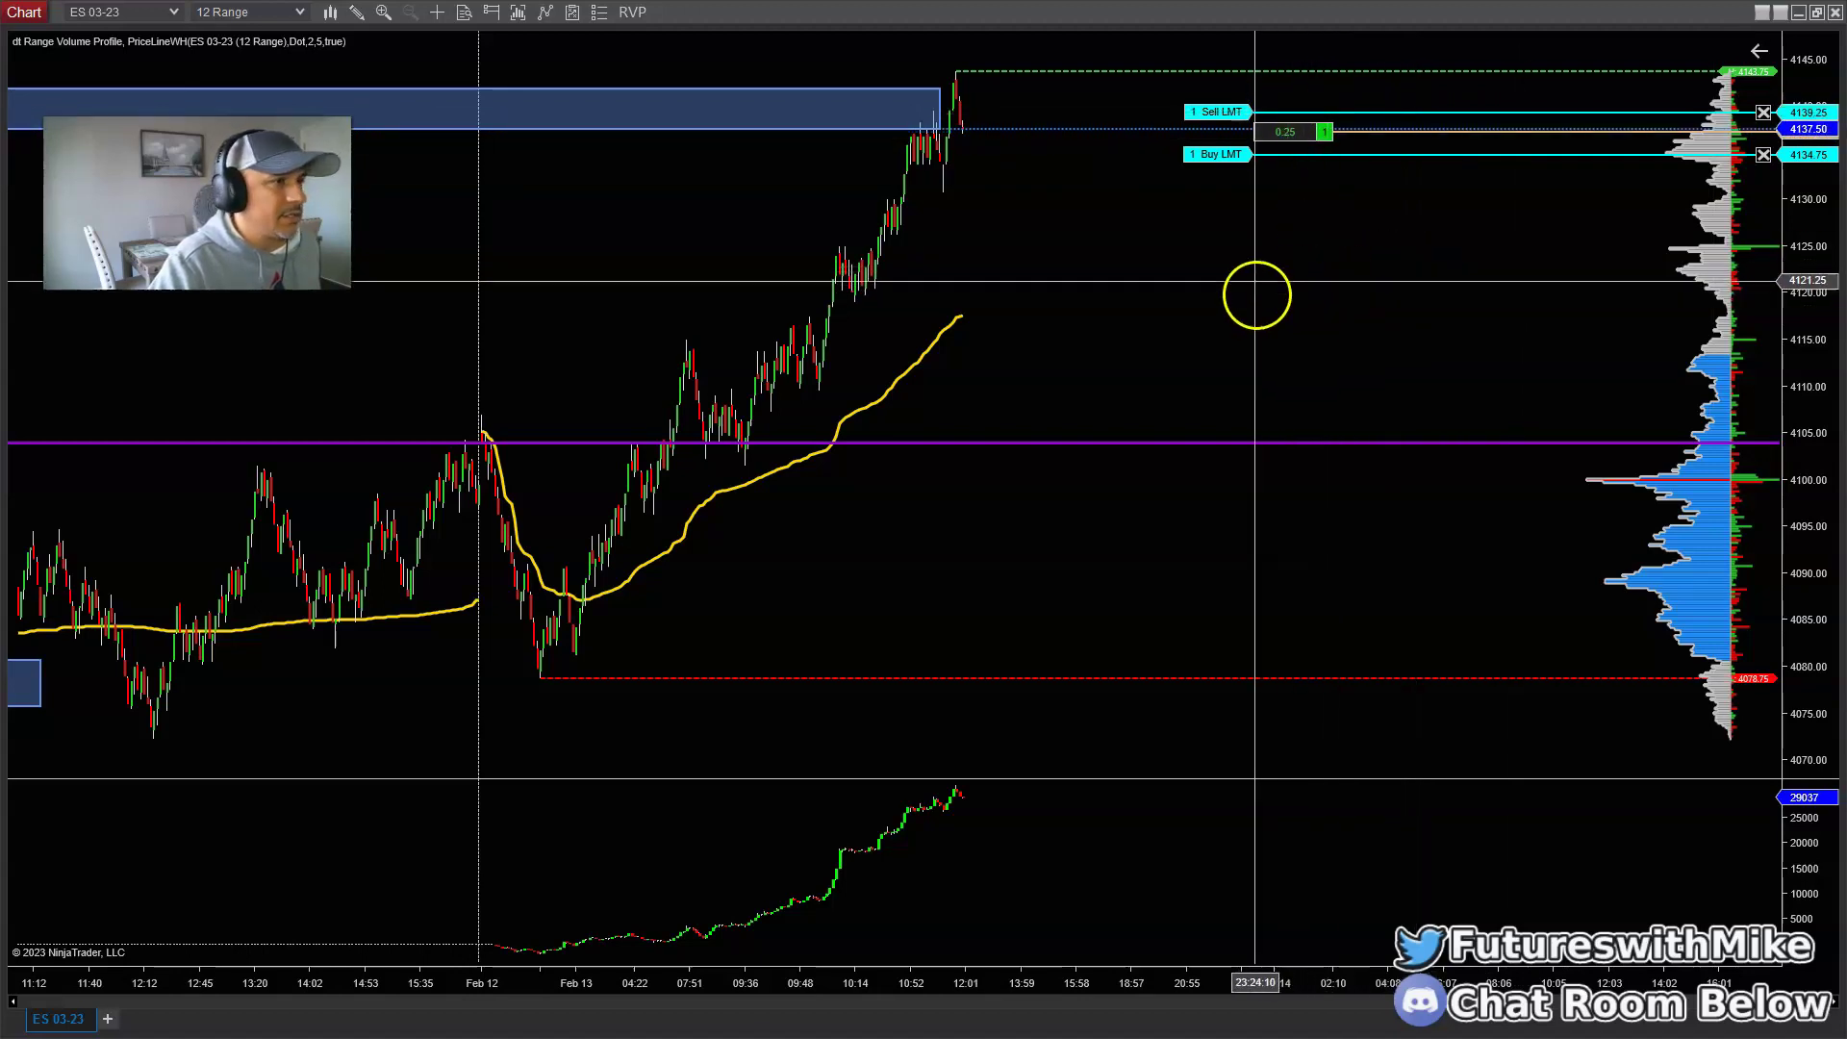
{"action": "left_click", "coordinate": [1245, 156]}
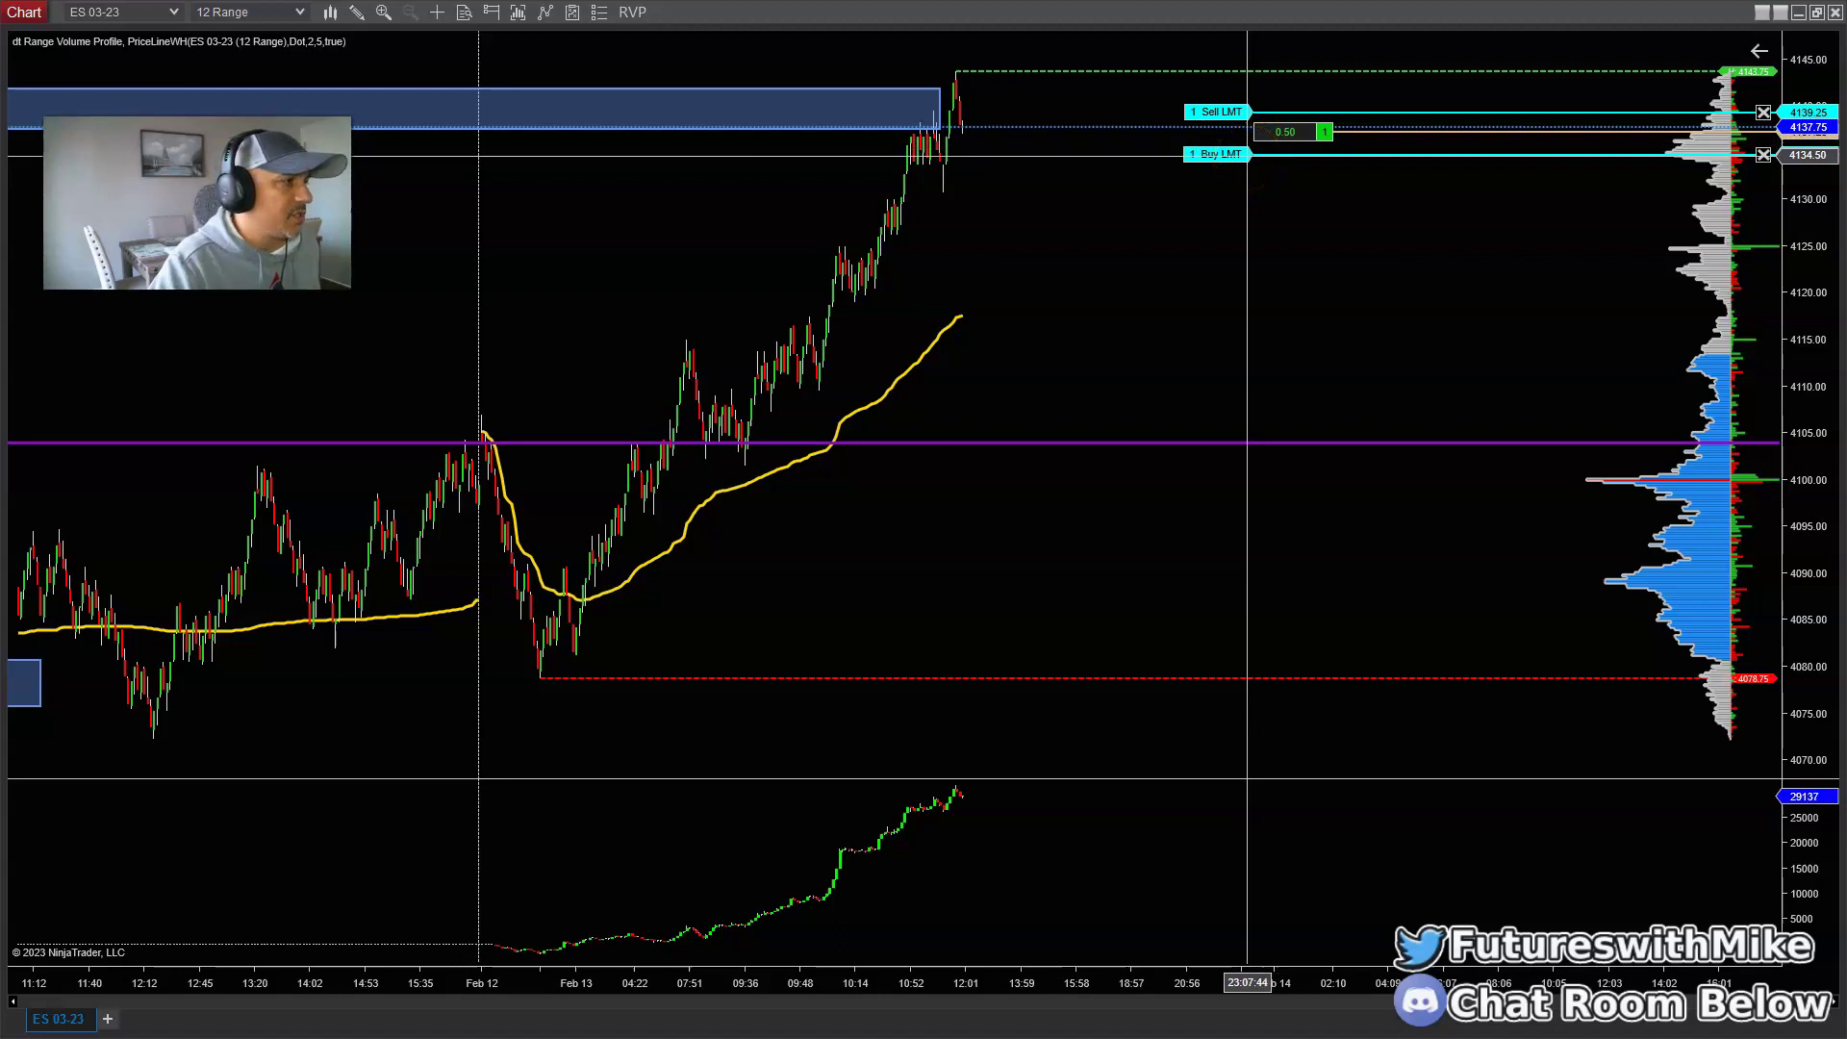
Step: Build the long position to two contracts and set the sell limits for both at 4138.75
{"action": "left_click", "coordinate": [1119, 333]}
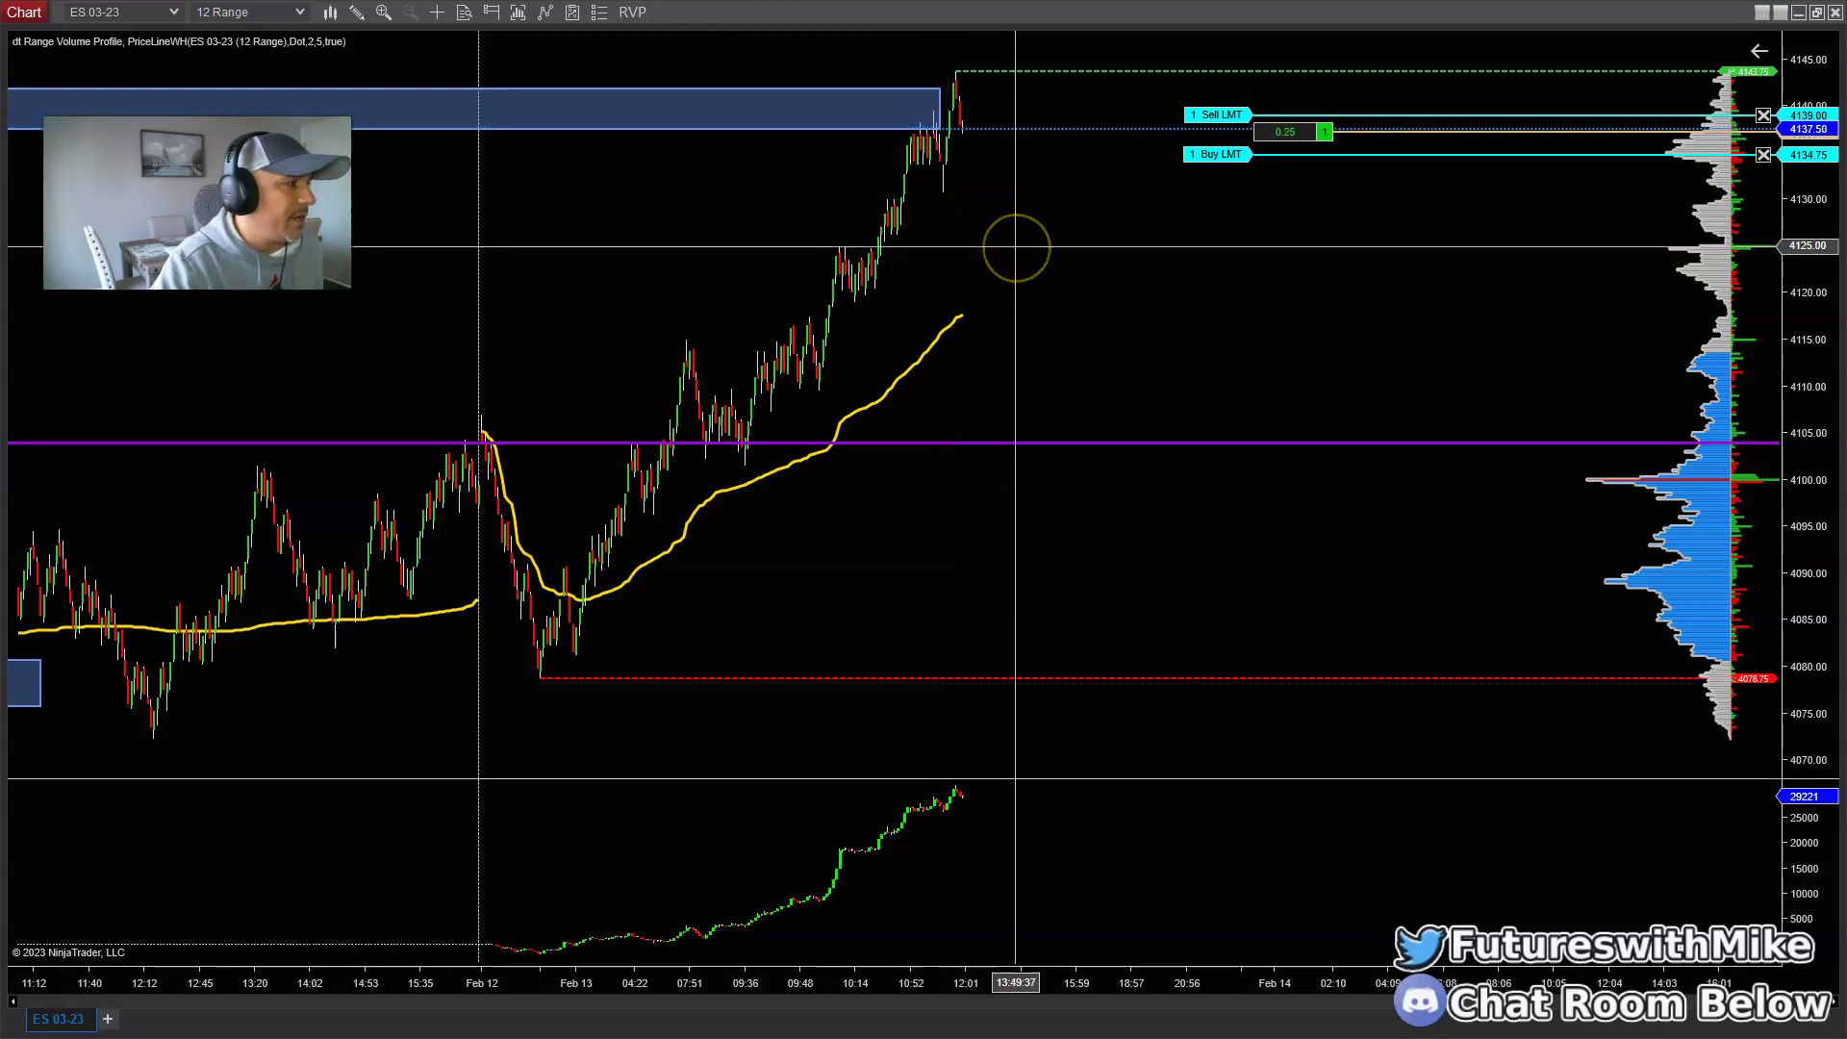
{"action": "left_click", "coordinate": [1410, 469]}
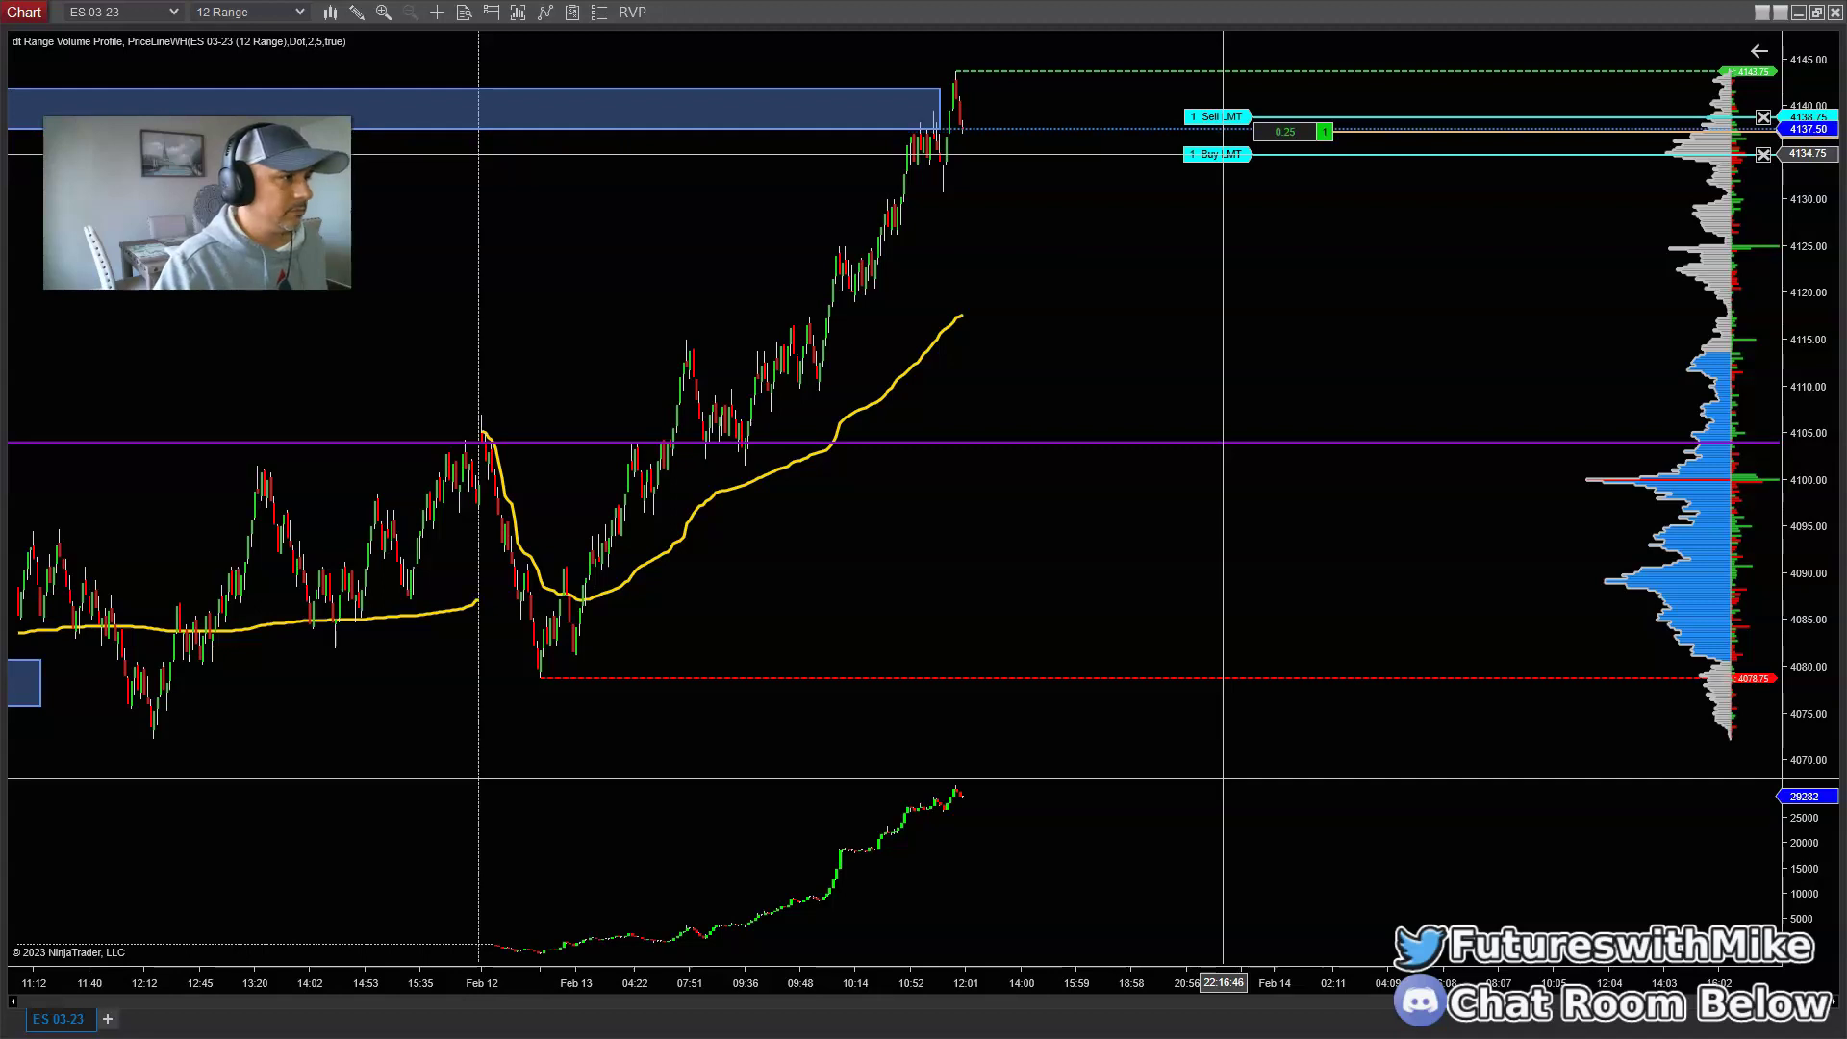
{"action": "left_click_drag", "start_coordinate": [1222, 154], "coordinate": [1241, 152]}
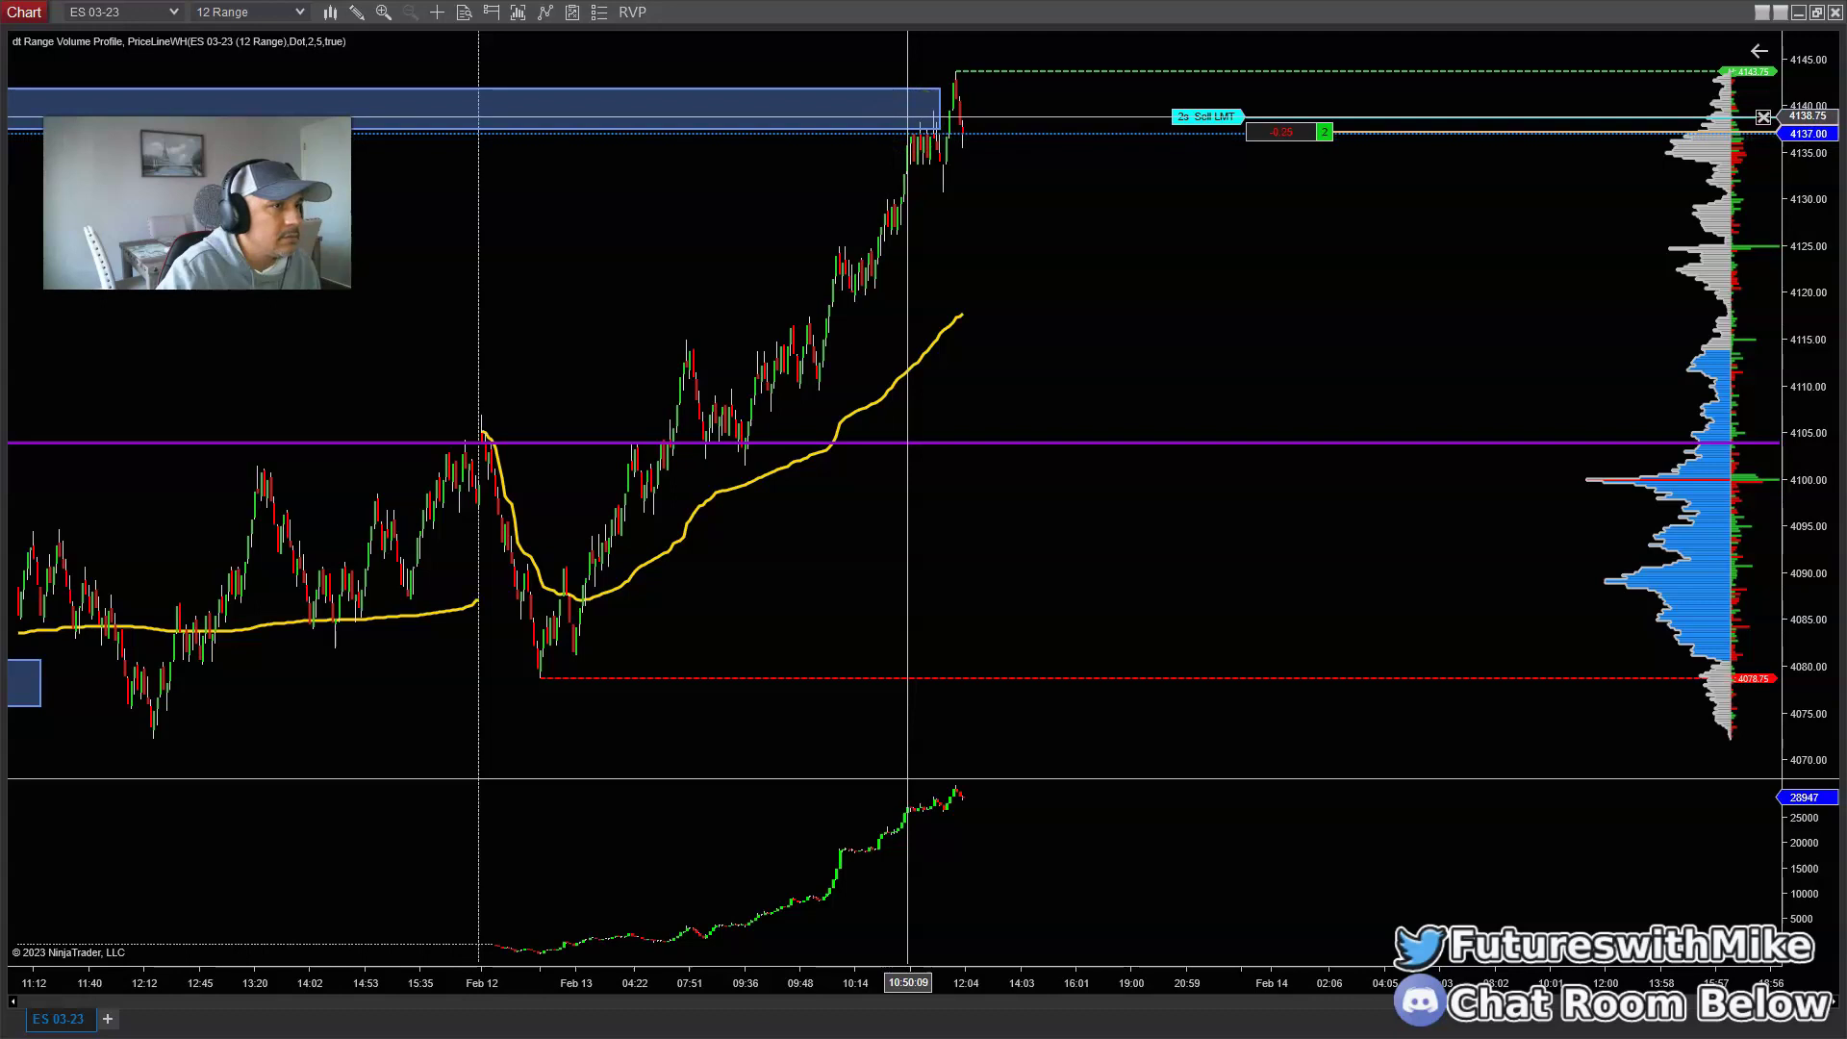
Step: Examine the Feb 13 price action around the resistance zone against the two-contract long entry, including the wider Feb 8 to Feb 10 context
{"action": "scroll", "coordinate": [1279, 298], "scroll_direction": "down", "scroll_amount": 3}
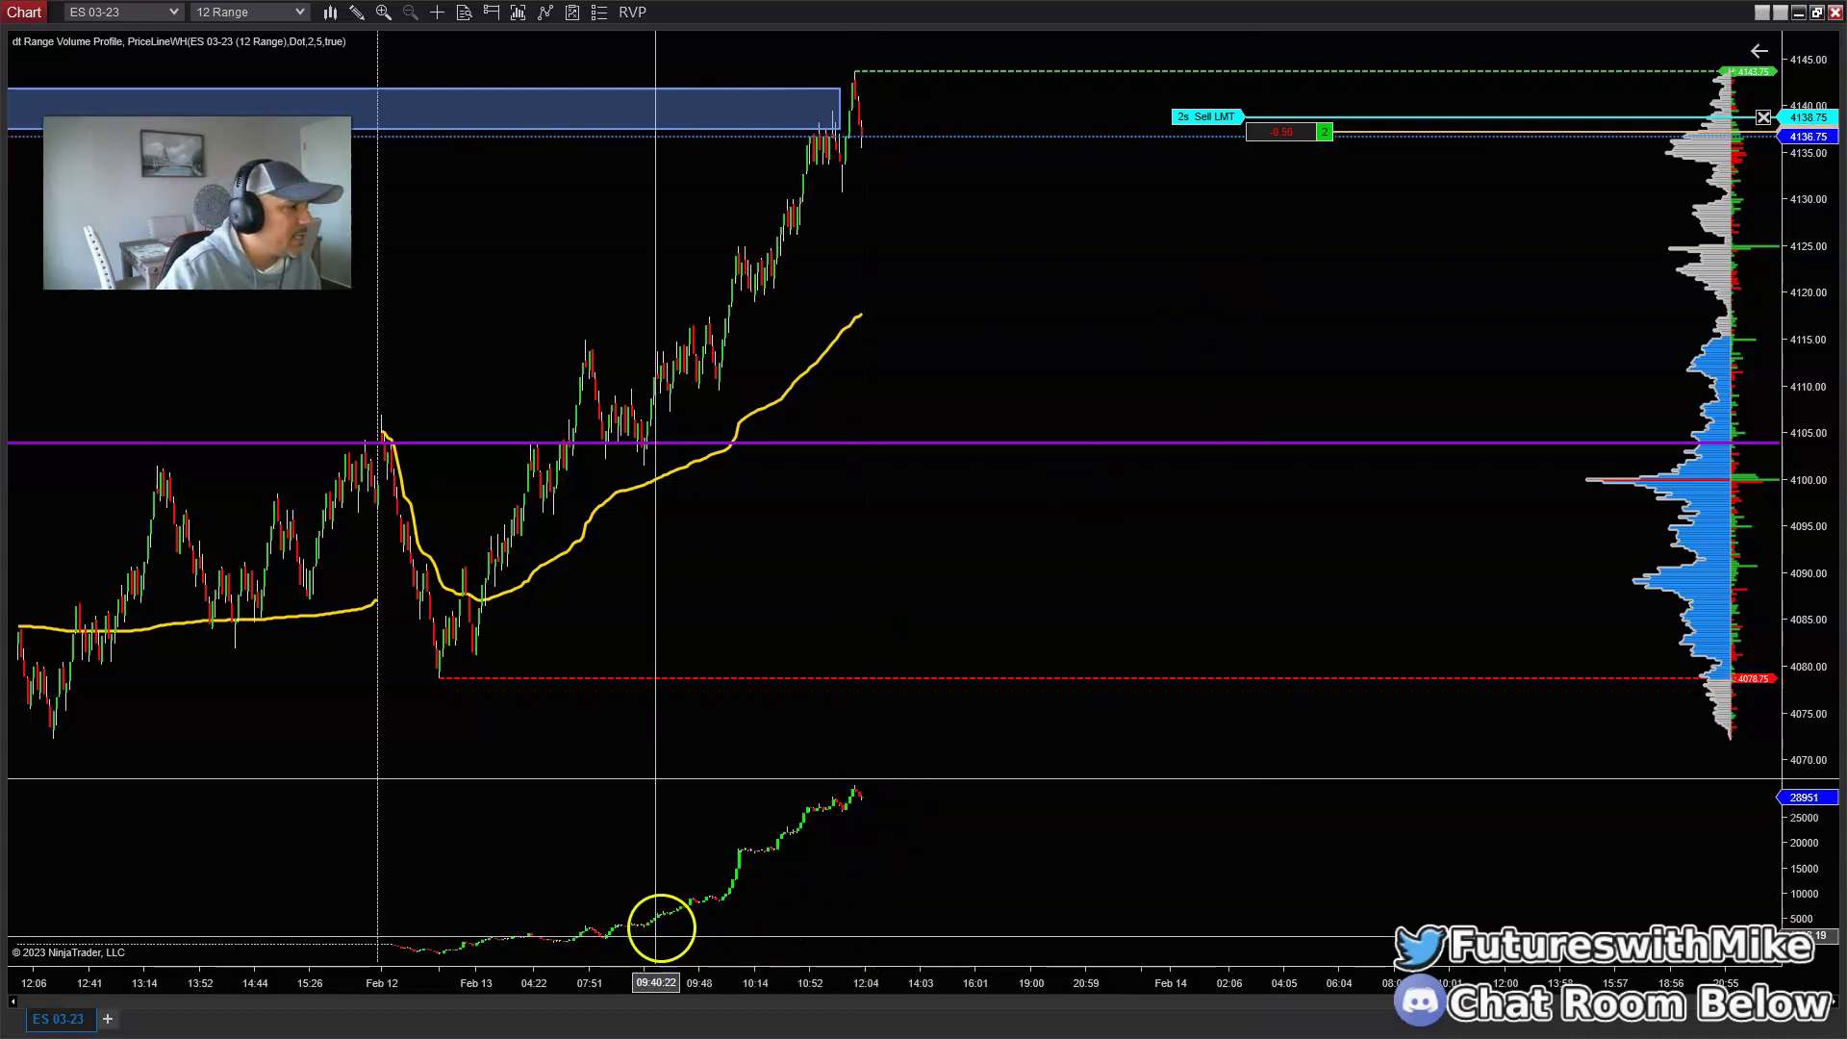
{"action": "left_click_drag", "start_coordinate": [660, 981], "coordinate": [947, 981]}
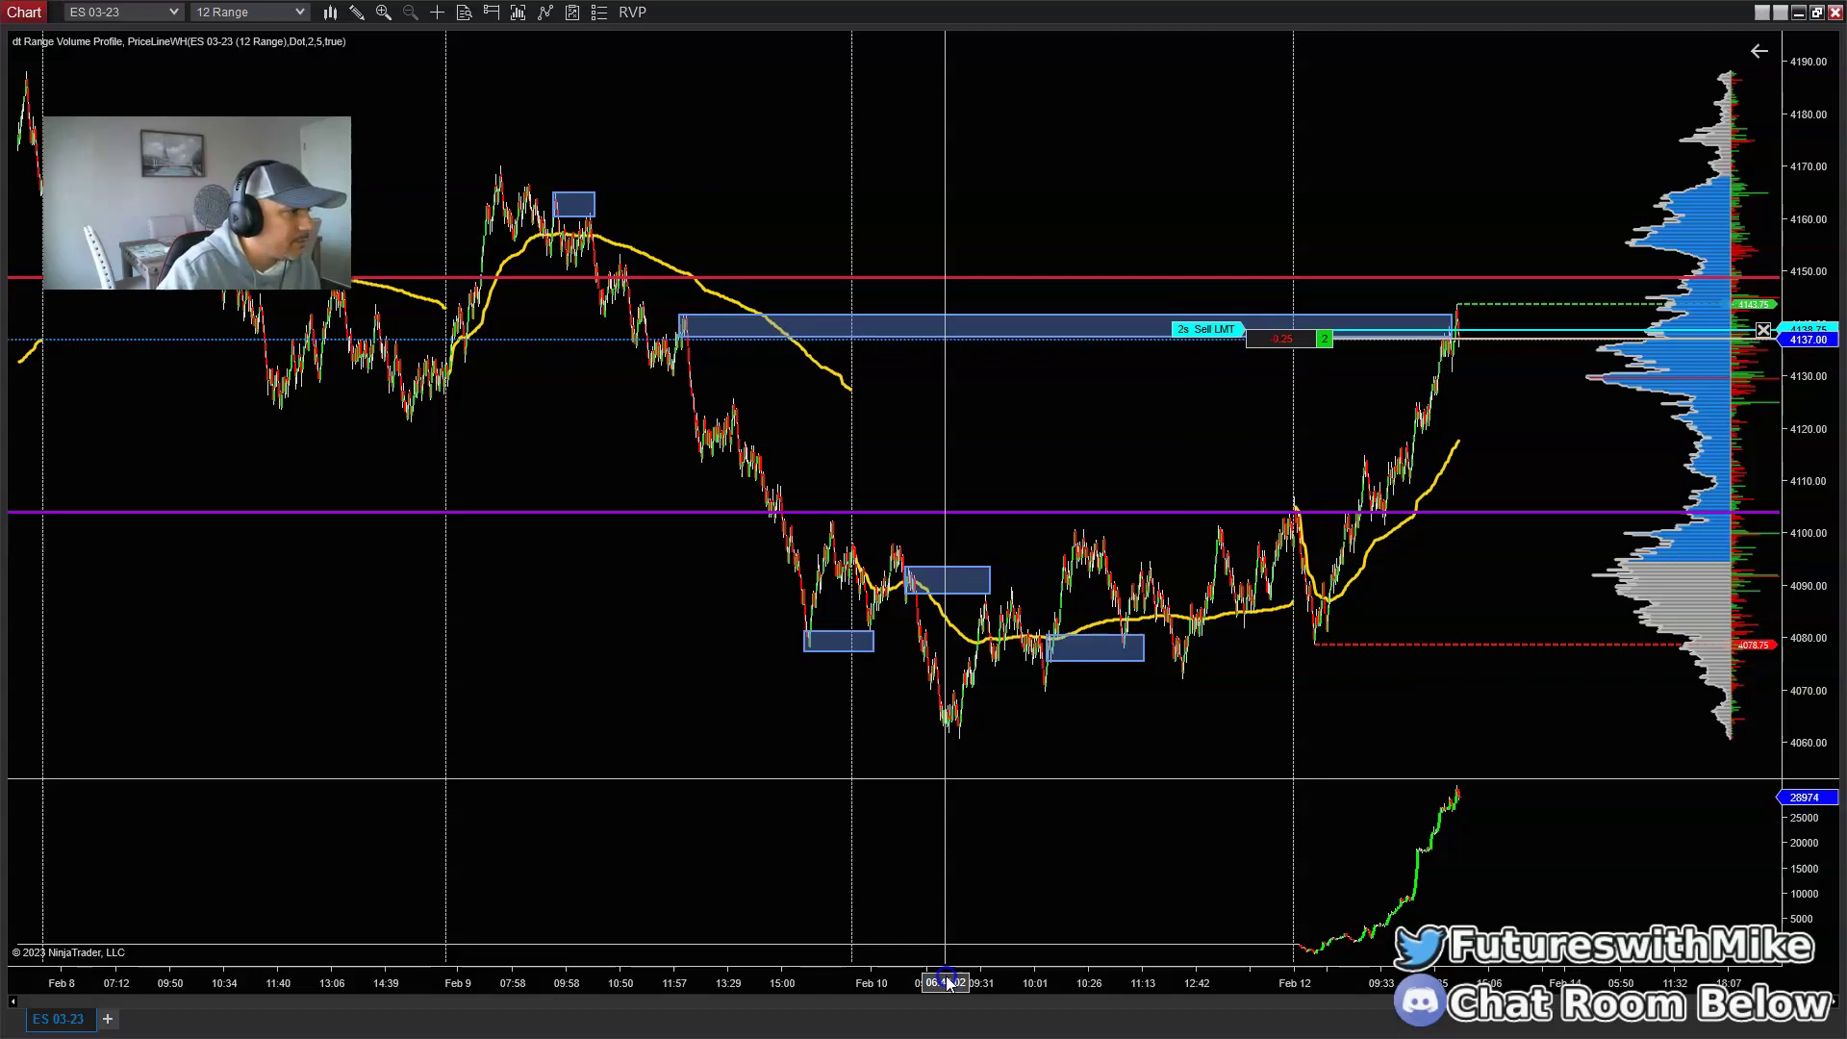
{"action": "left_click_drag", "start_coordinate": [948, 981], "coordinate": [643, 969]}
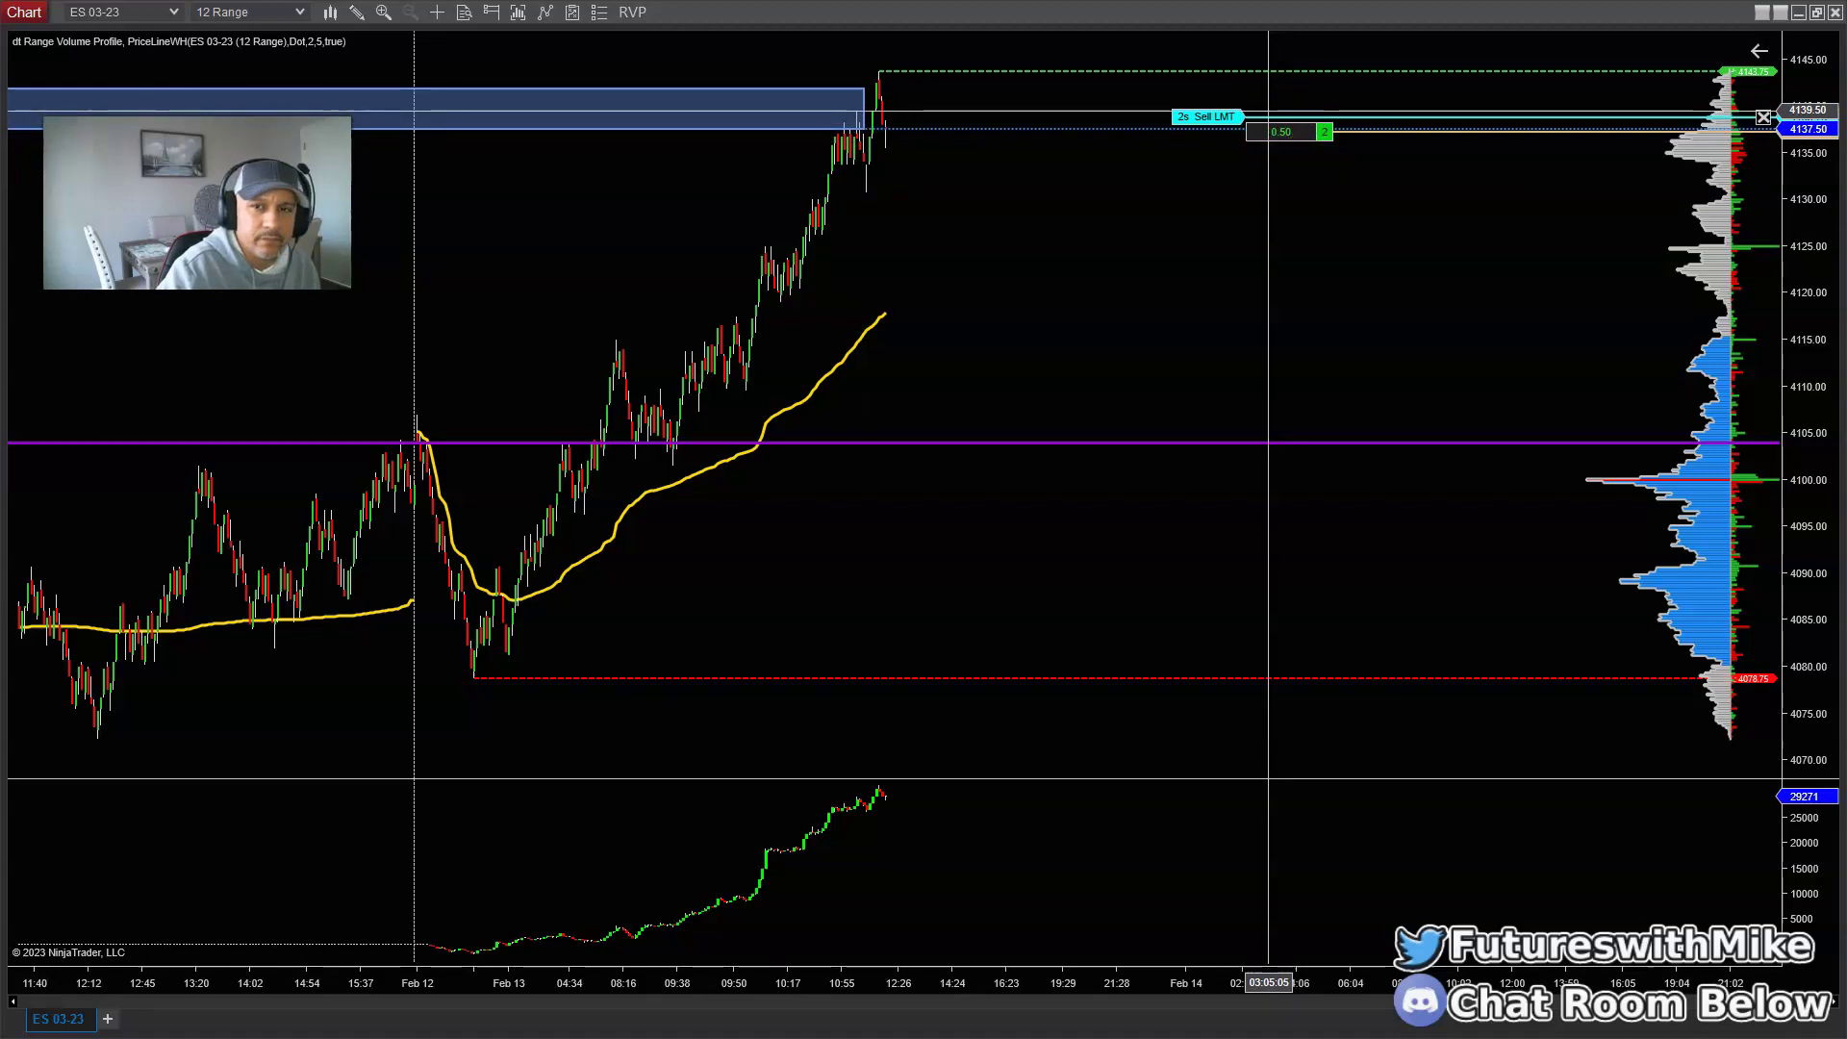
{"action": "left_click", "coordinate": [1261, 186]}
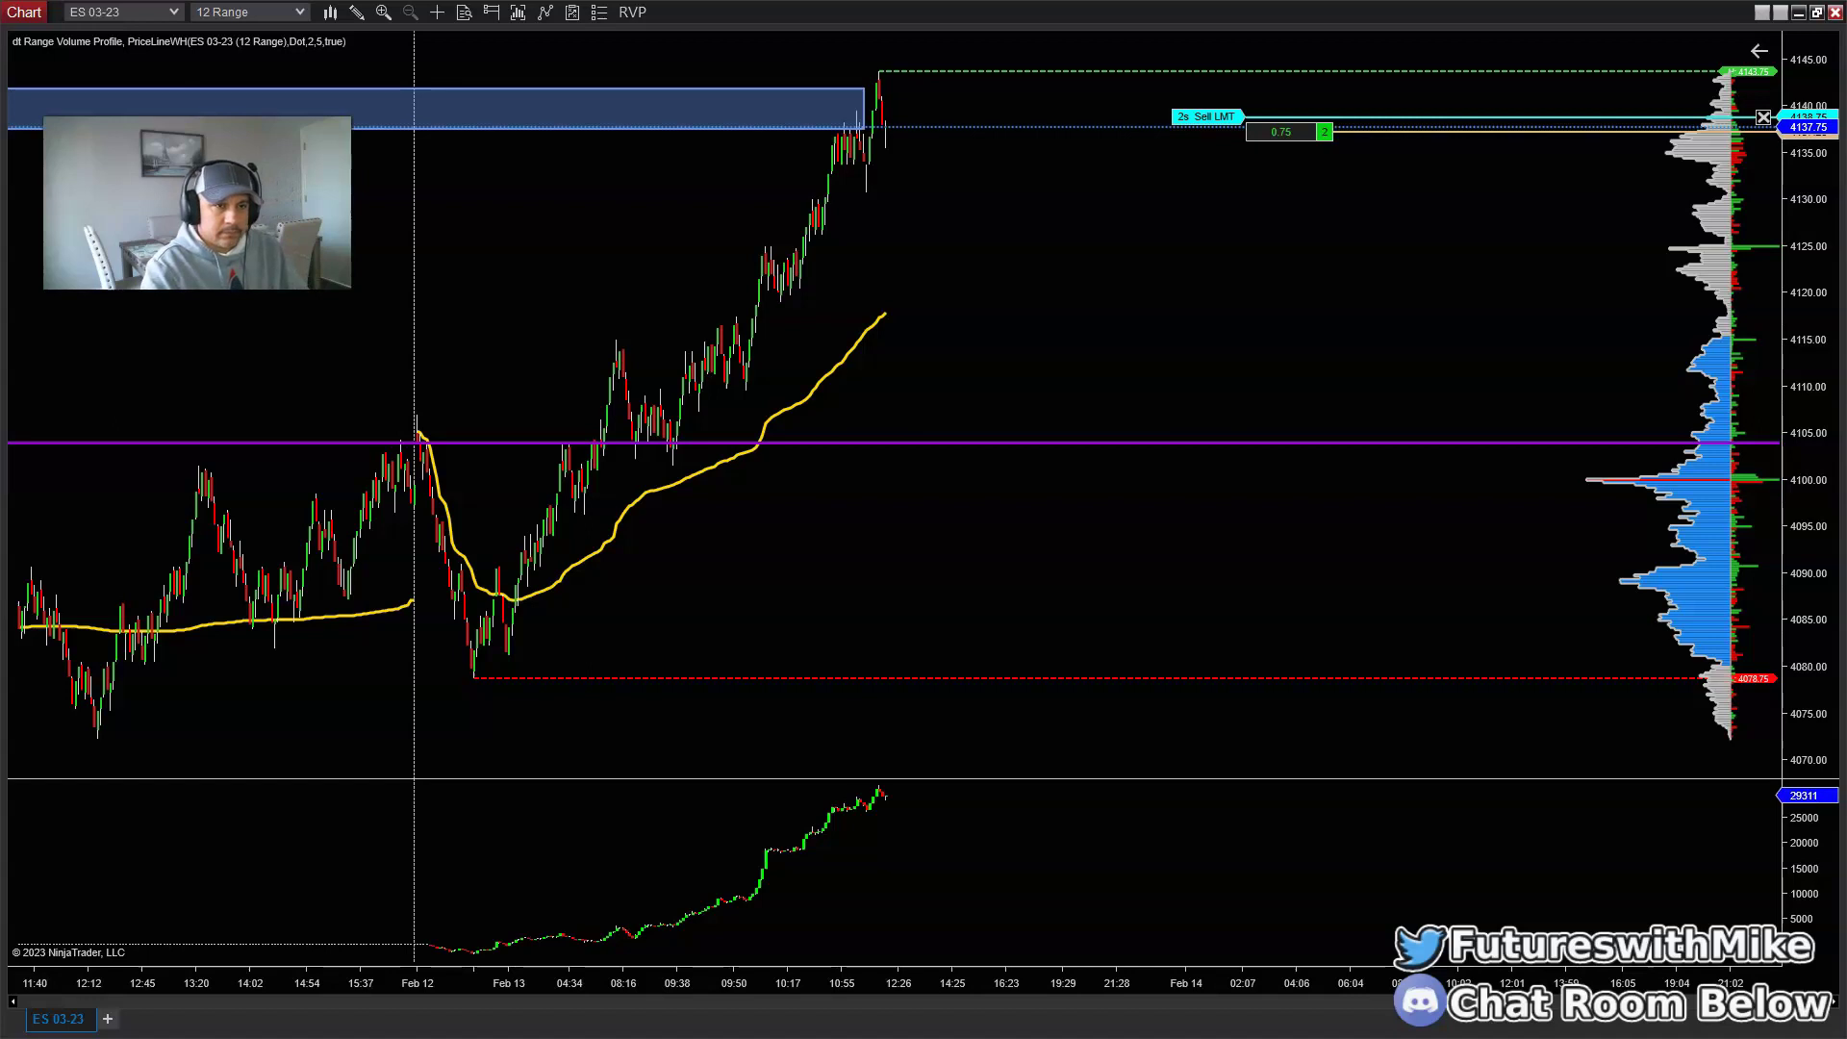
{"action": "left_click", "coordinate": [1352, 268]}
{"action": "left_click", "coordinate": [1345, 230]}
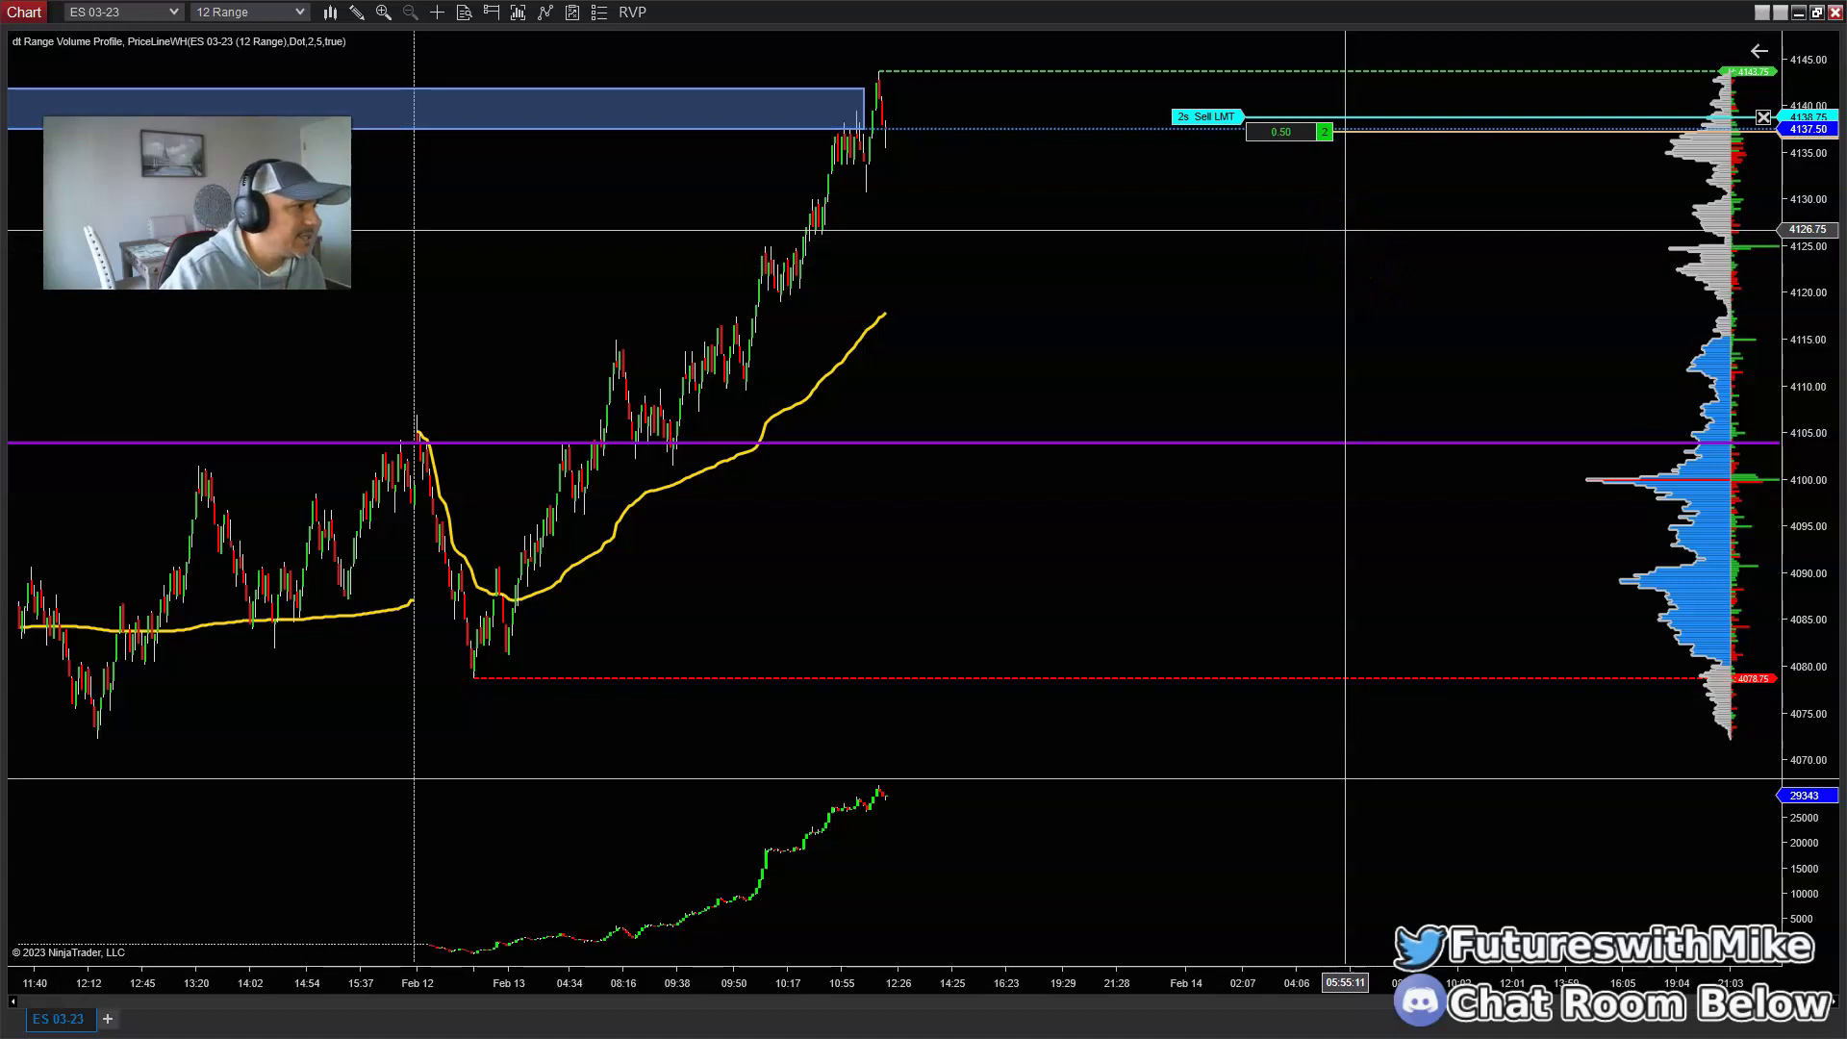
{"action": "left_click", "coordinate": [791, 231]}
{"action": "left_click", "coordinate": [866, 132]}
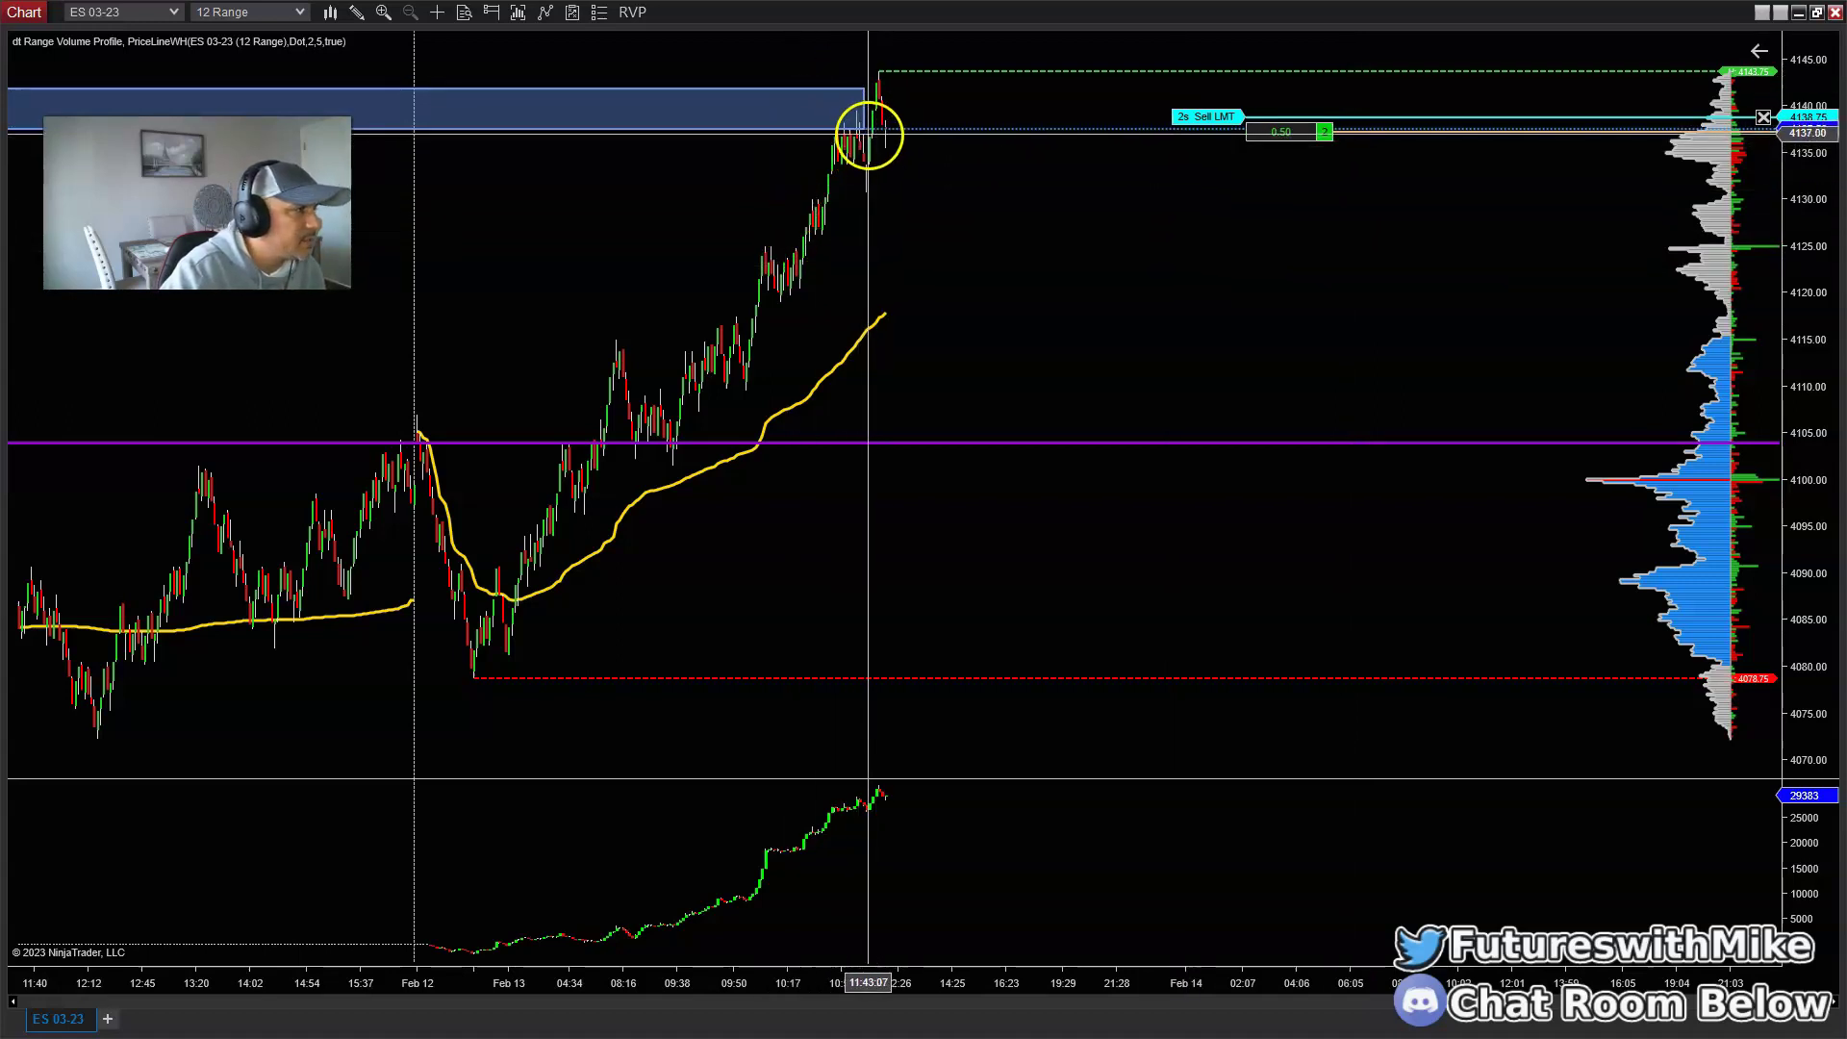
{"action": "left_click", "coordinate": [863, 114]}
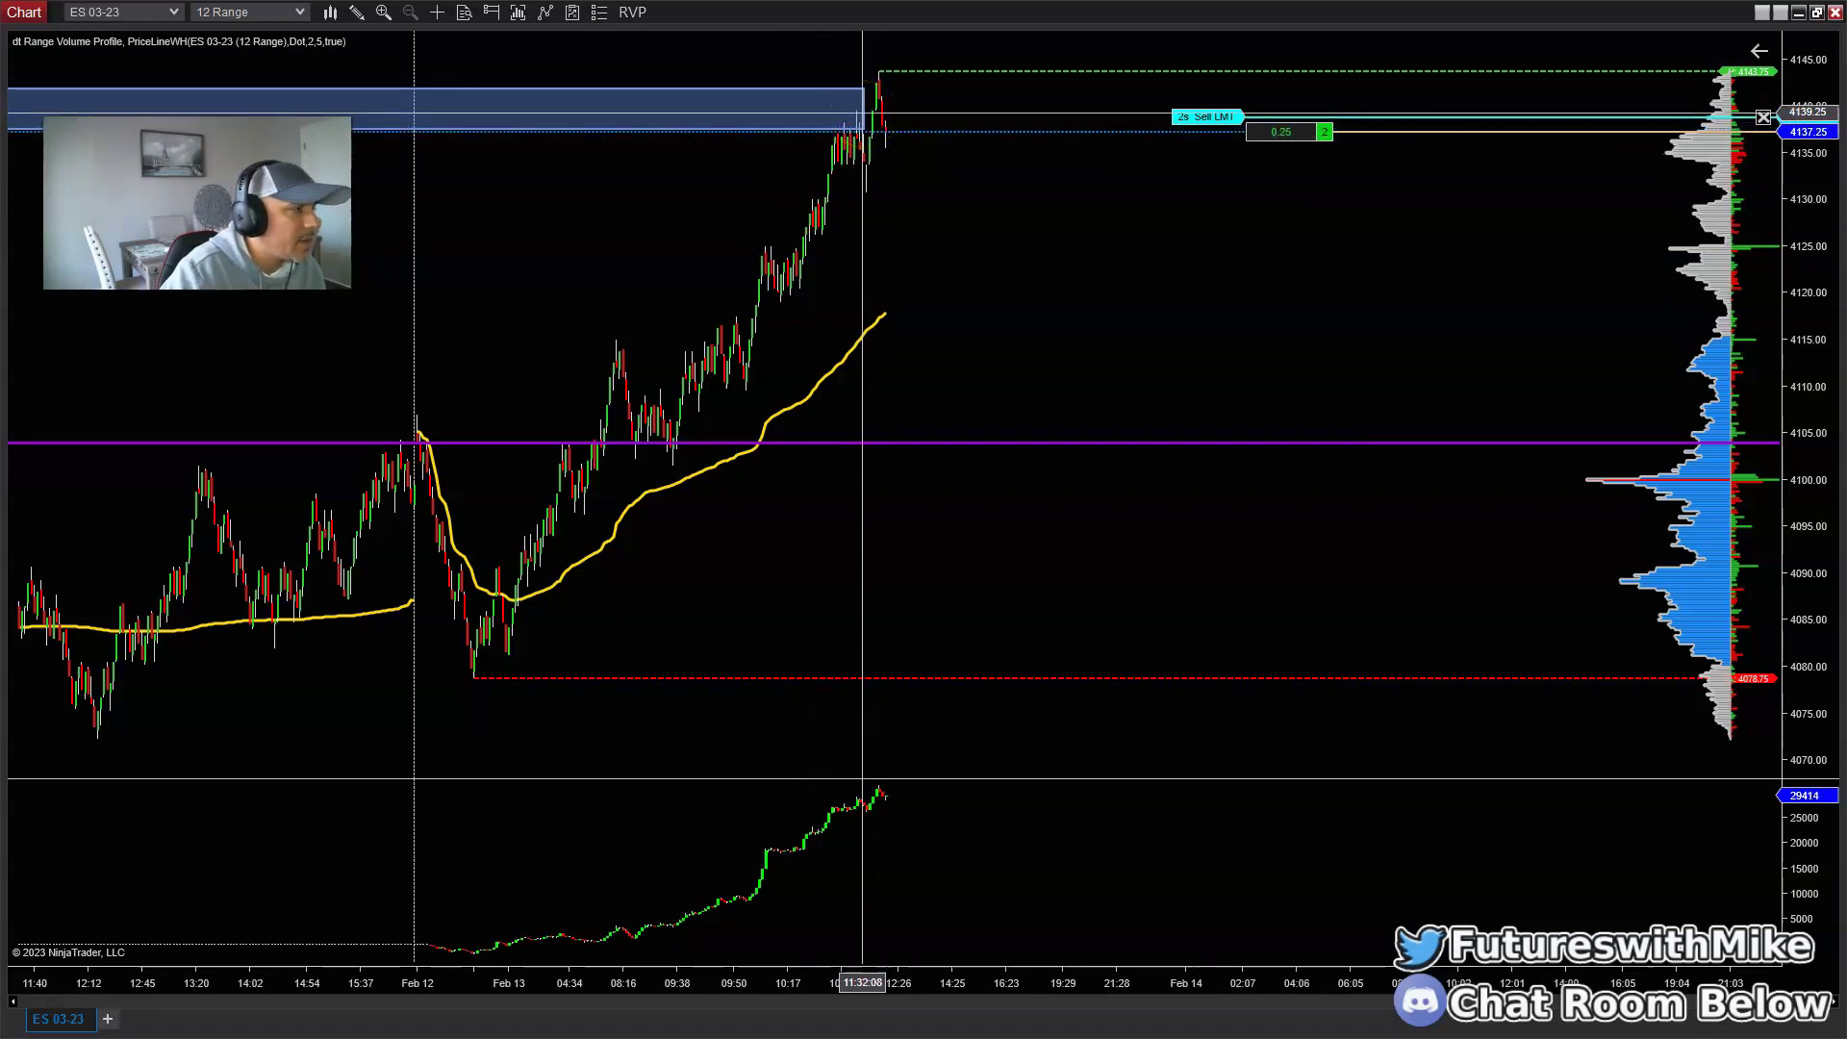
Step: Lower the two-contract sell limit slightly, closer to the current price
{"action": "left_click", "coordinate": [1018, 301]}
{"action": "left_click_drag", "start_coordinate": [1042, 314], "coordinate": [1008, 318]}
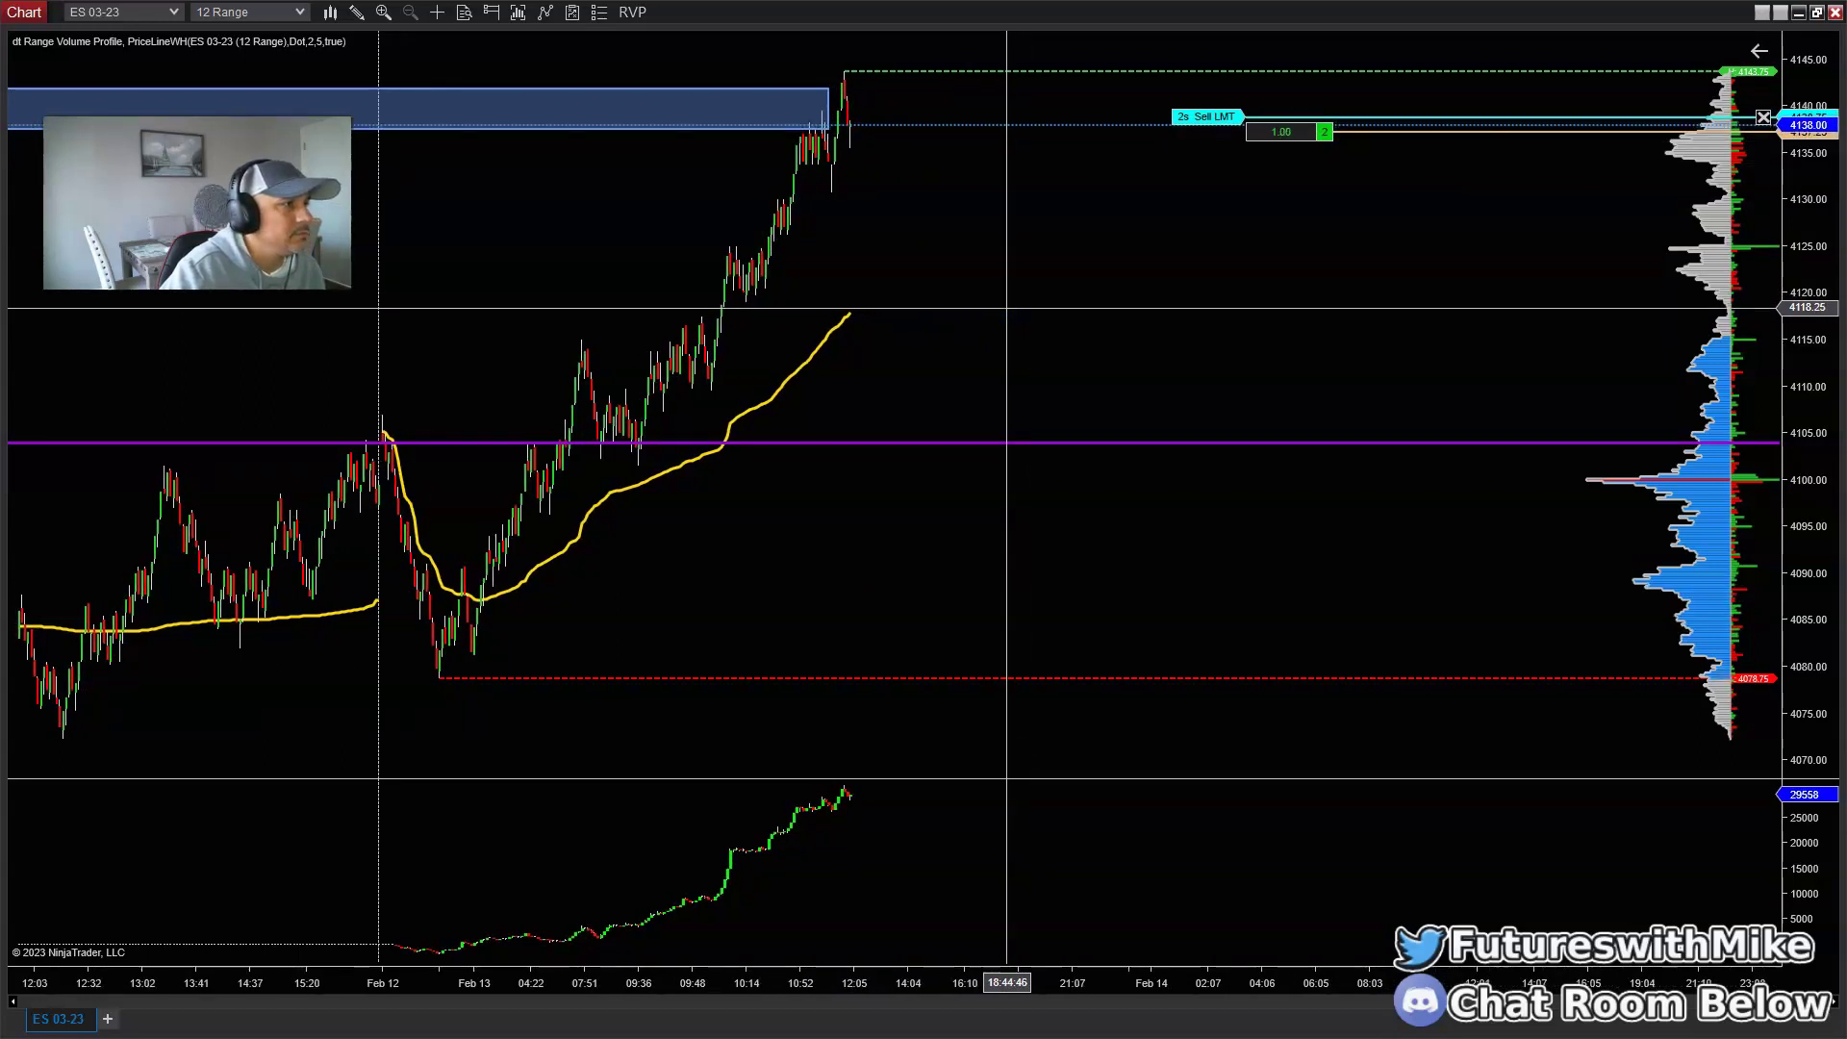
{"action": "left_click", "coordinate": [1213, 269]}
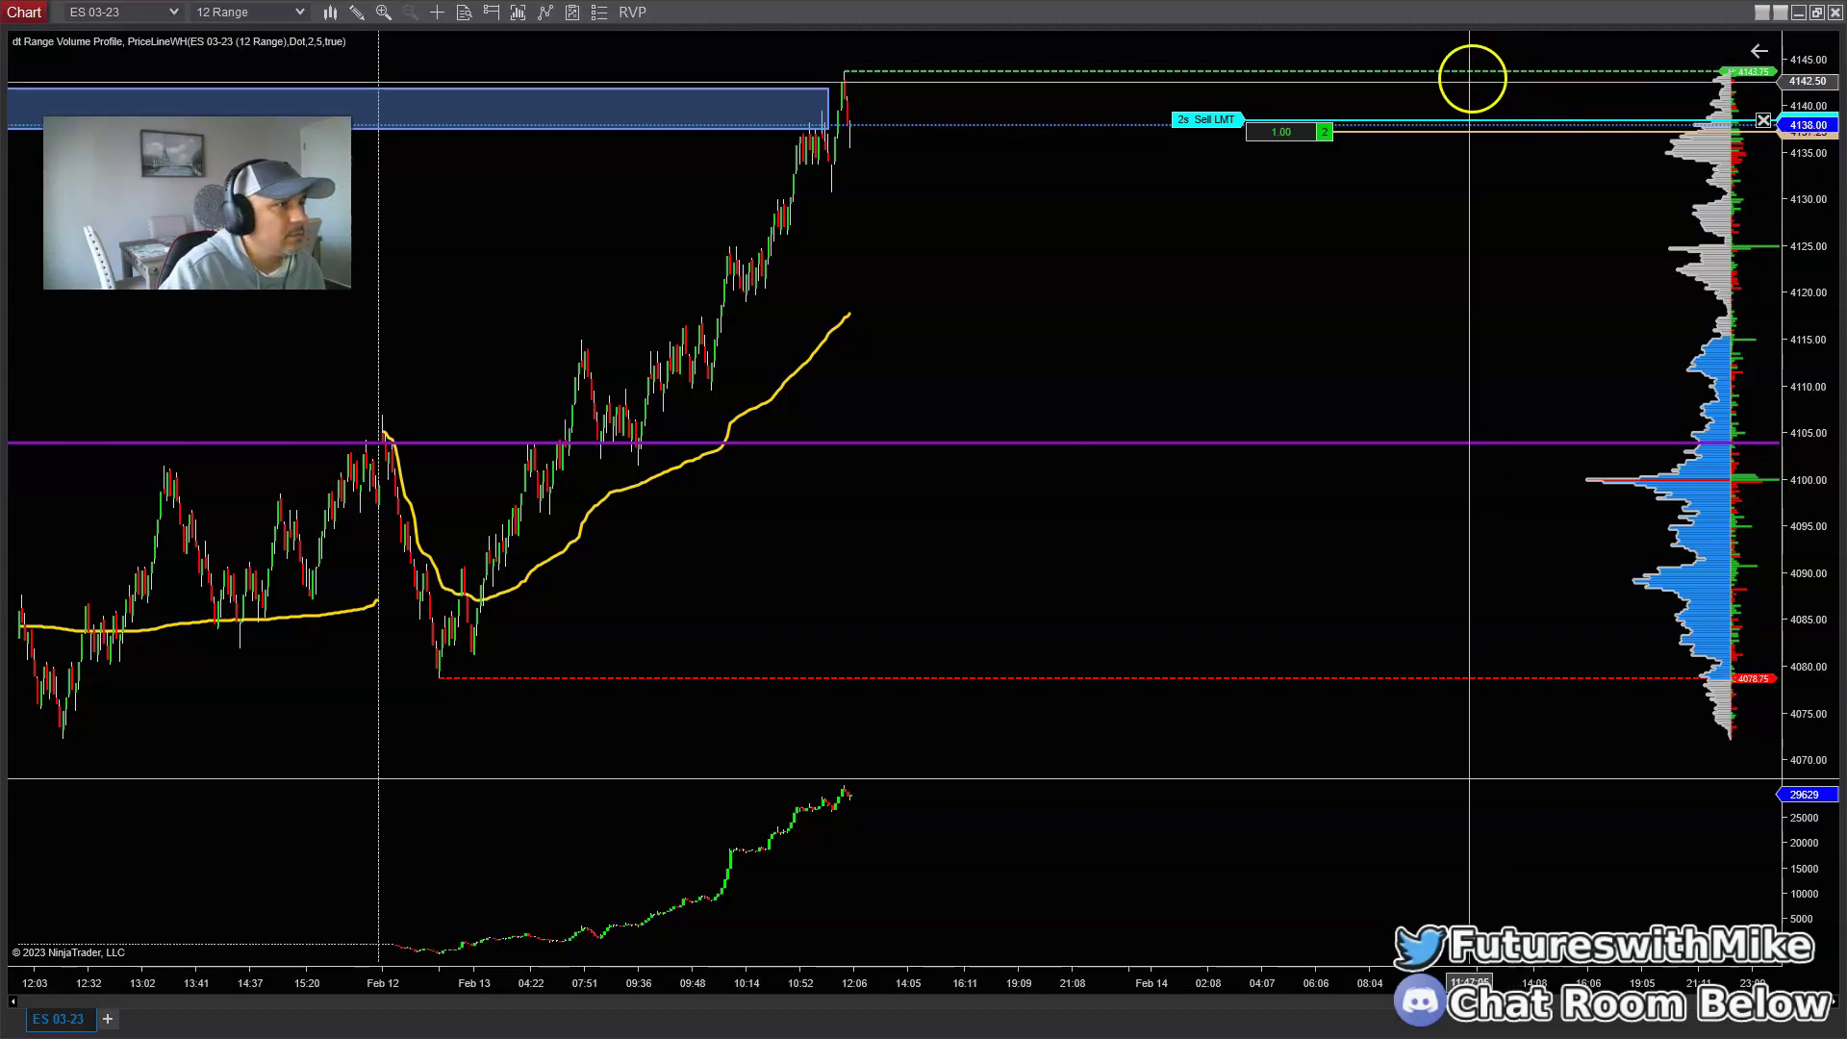
{"action": "left_click_drag", "start_coordinate": [1161, 239], "coordinate": [1393, 276]}
Step: Trace the Feb 8 lows and the Feb 9 swing highs against the marked resistance zones and the volume profile
{"action": "left_click_drag", "start_coordinate": [899, 981], "coordinate": [1149, 981]}
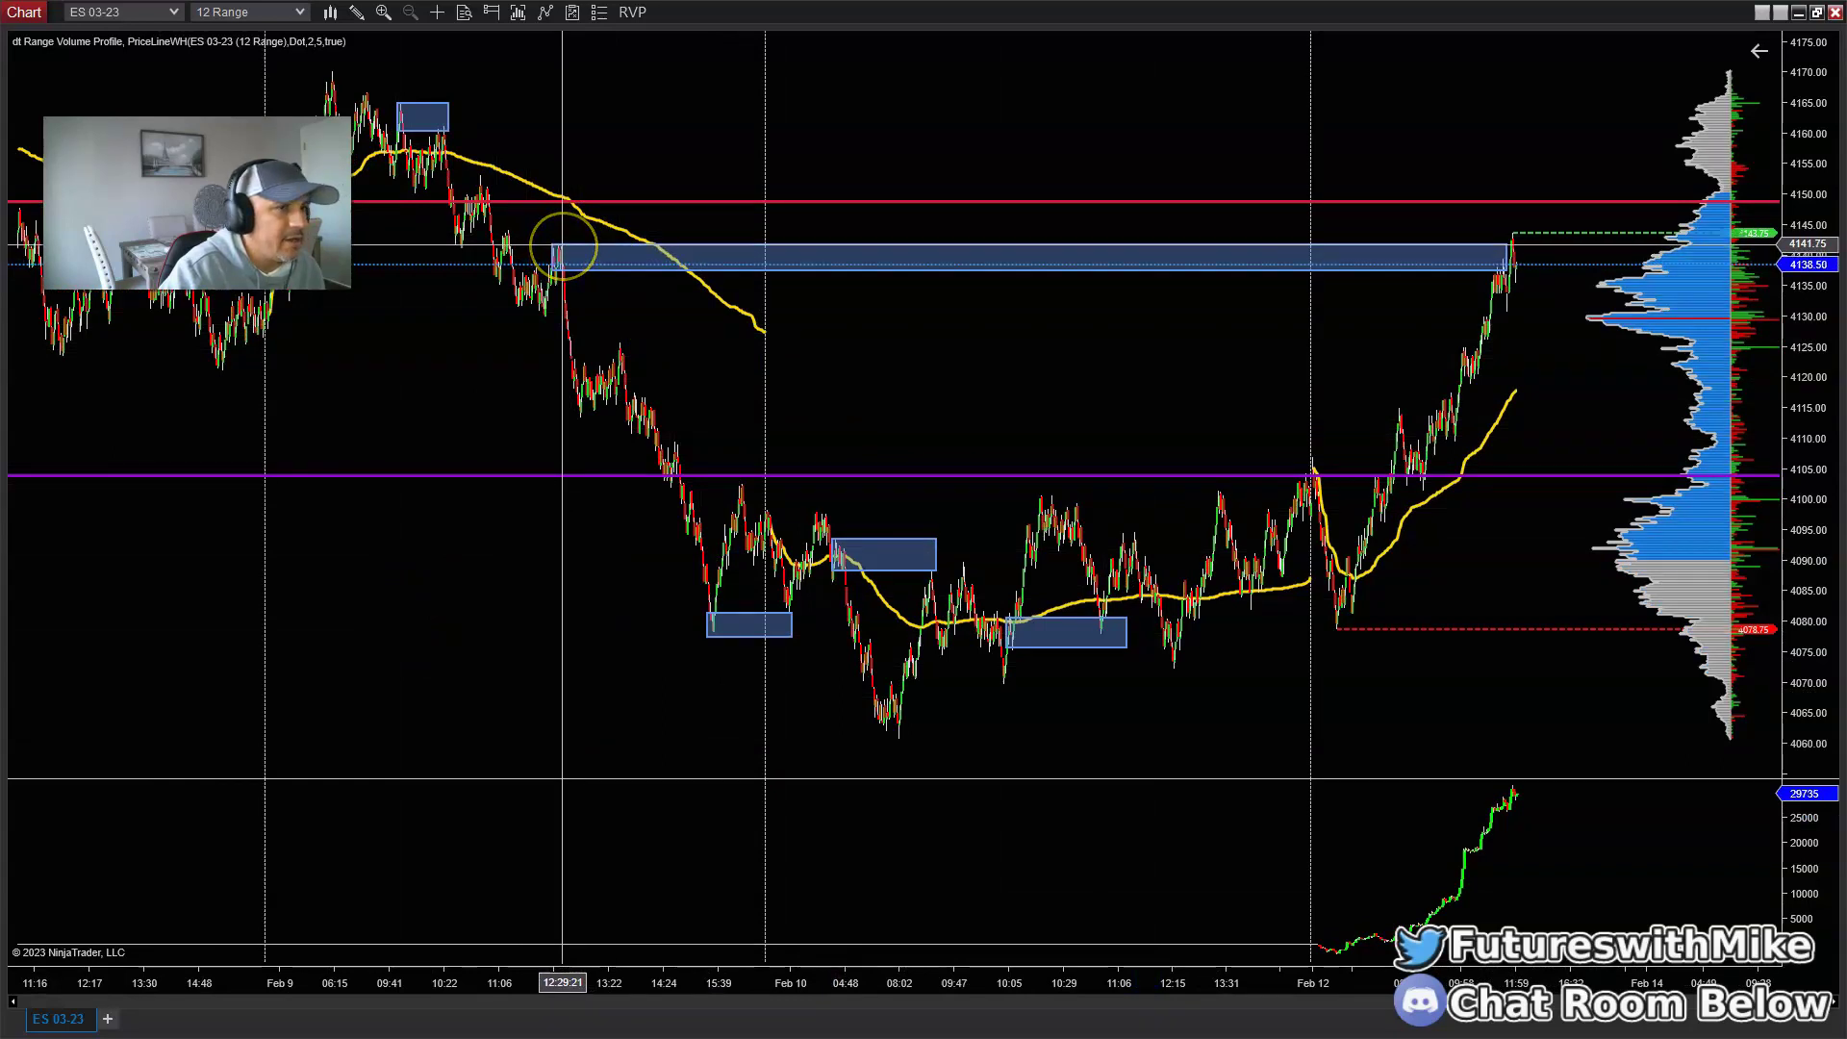
{"action": "left_click_drag", "start_coordinate": [442, 375], "coordinate": [899, 385]}
{"action": "left_click", "coordinate": [458, 408]}
{"action": "left_click", "coordinate": [799, 262]}
{"action": "left_click", "coordinate": [384, 326]}
{"action": "left_click", "coordinate": [446, 330]}
{"action": "left_click", "coordinate": [491, 421]}
{"action": "left_click", "coordinate": [960, 449]}
{"action": "left_click", "coordinate": [469, 418]}
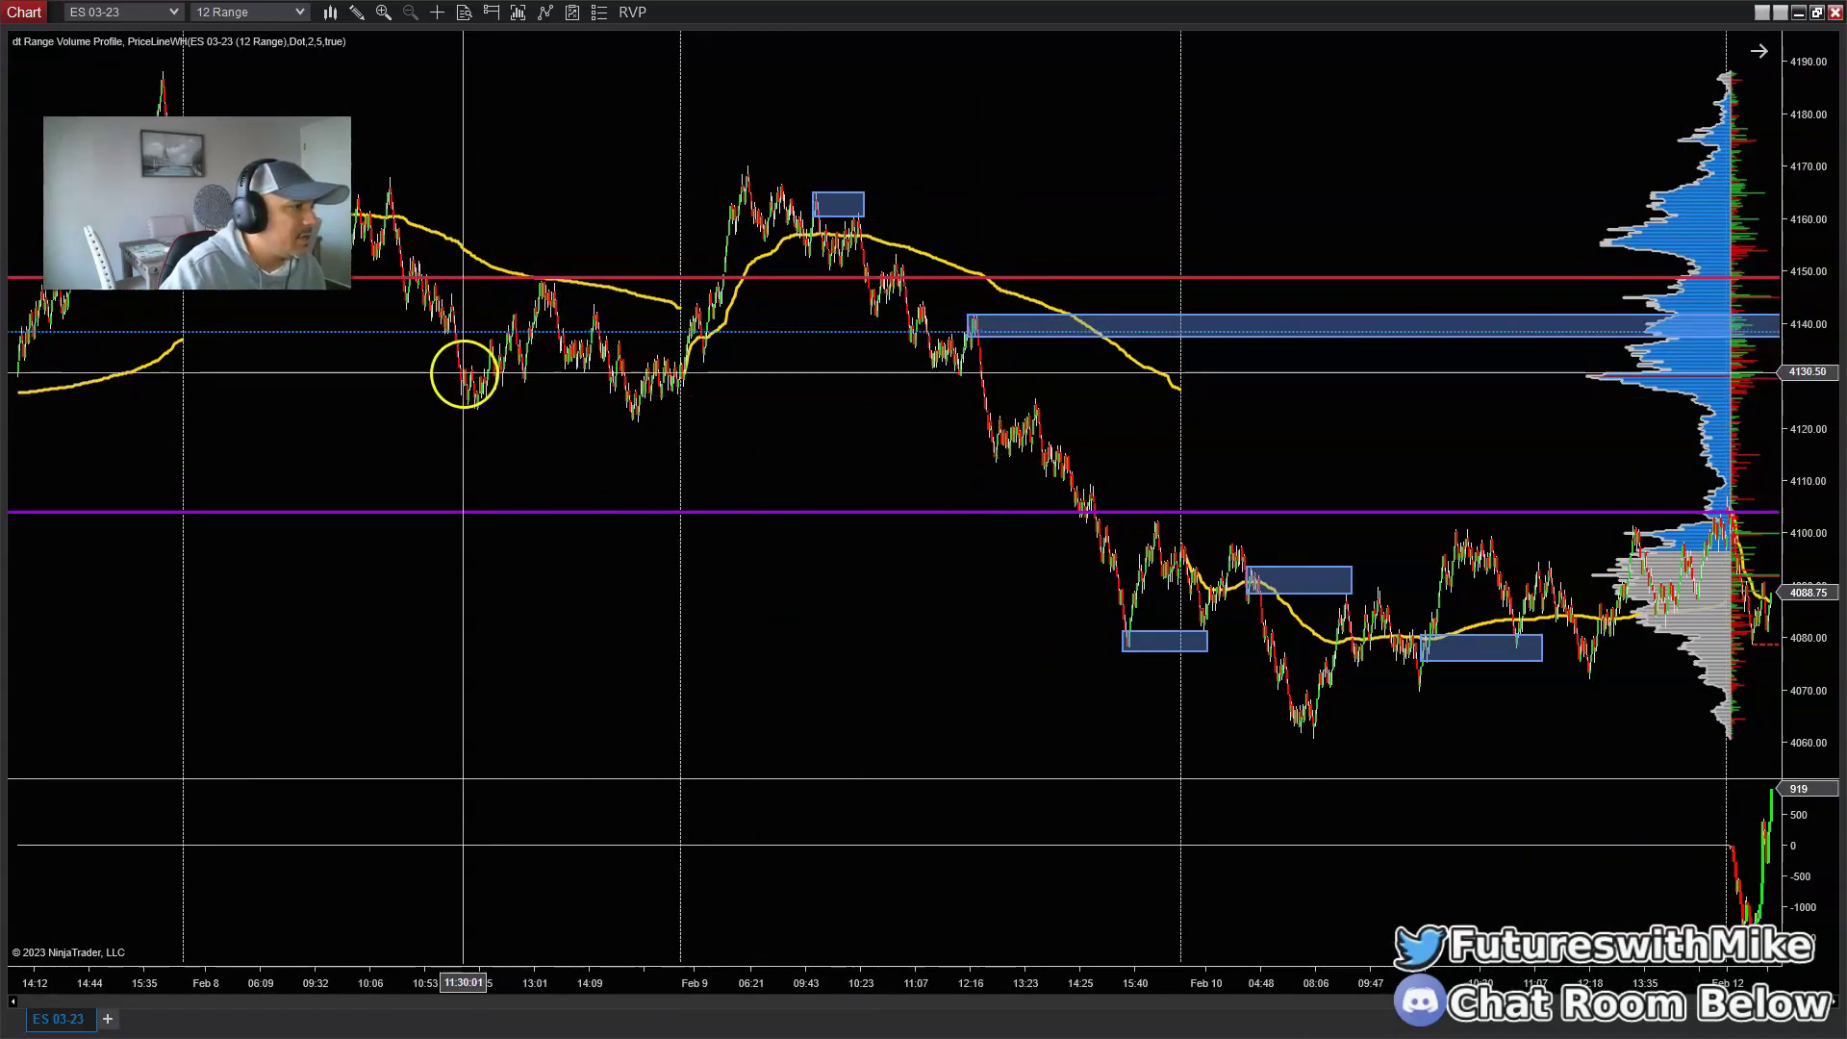
{"action": "left_click", "coordinate": [618, 411]}
{"action": "left_click", "coordinate": [672, 301]}
{"action": "left_click", "coordinate": [730, 176]}
{"action": "left_click", "coordinate": [578, 277]}
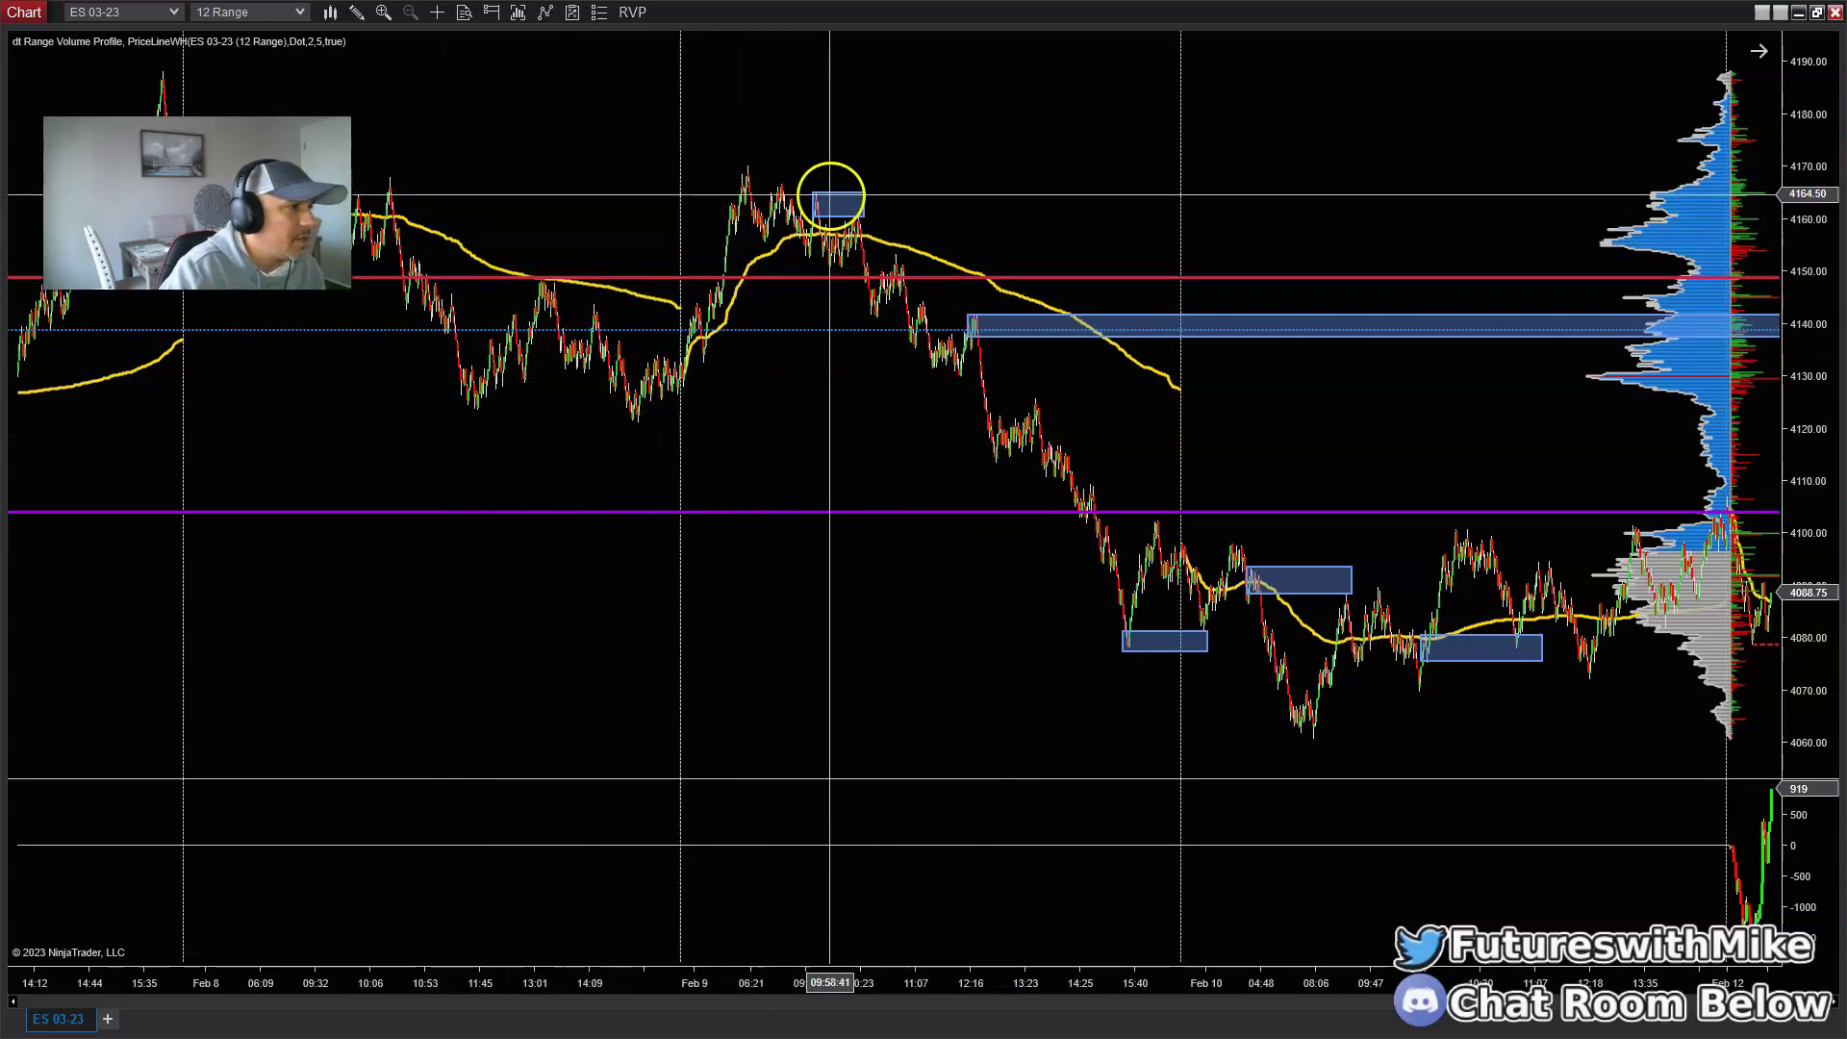
Step: Compare the Feb 13 rally and its cumulative delta with the resistance zone and the prior sessions at several bar spacings
{"action": "scroll", "coordinate": [1005, 463], "scroll_direction": "down", "scroll_amount": 10}
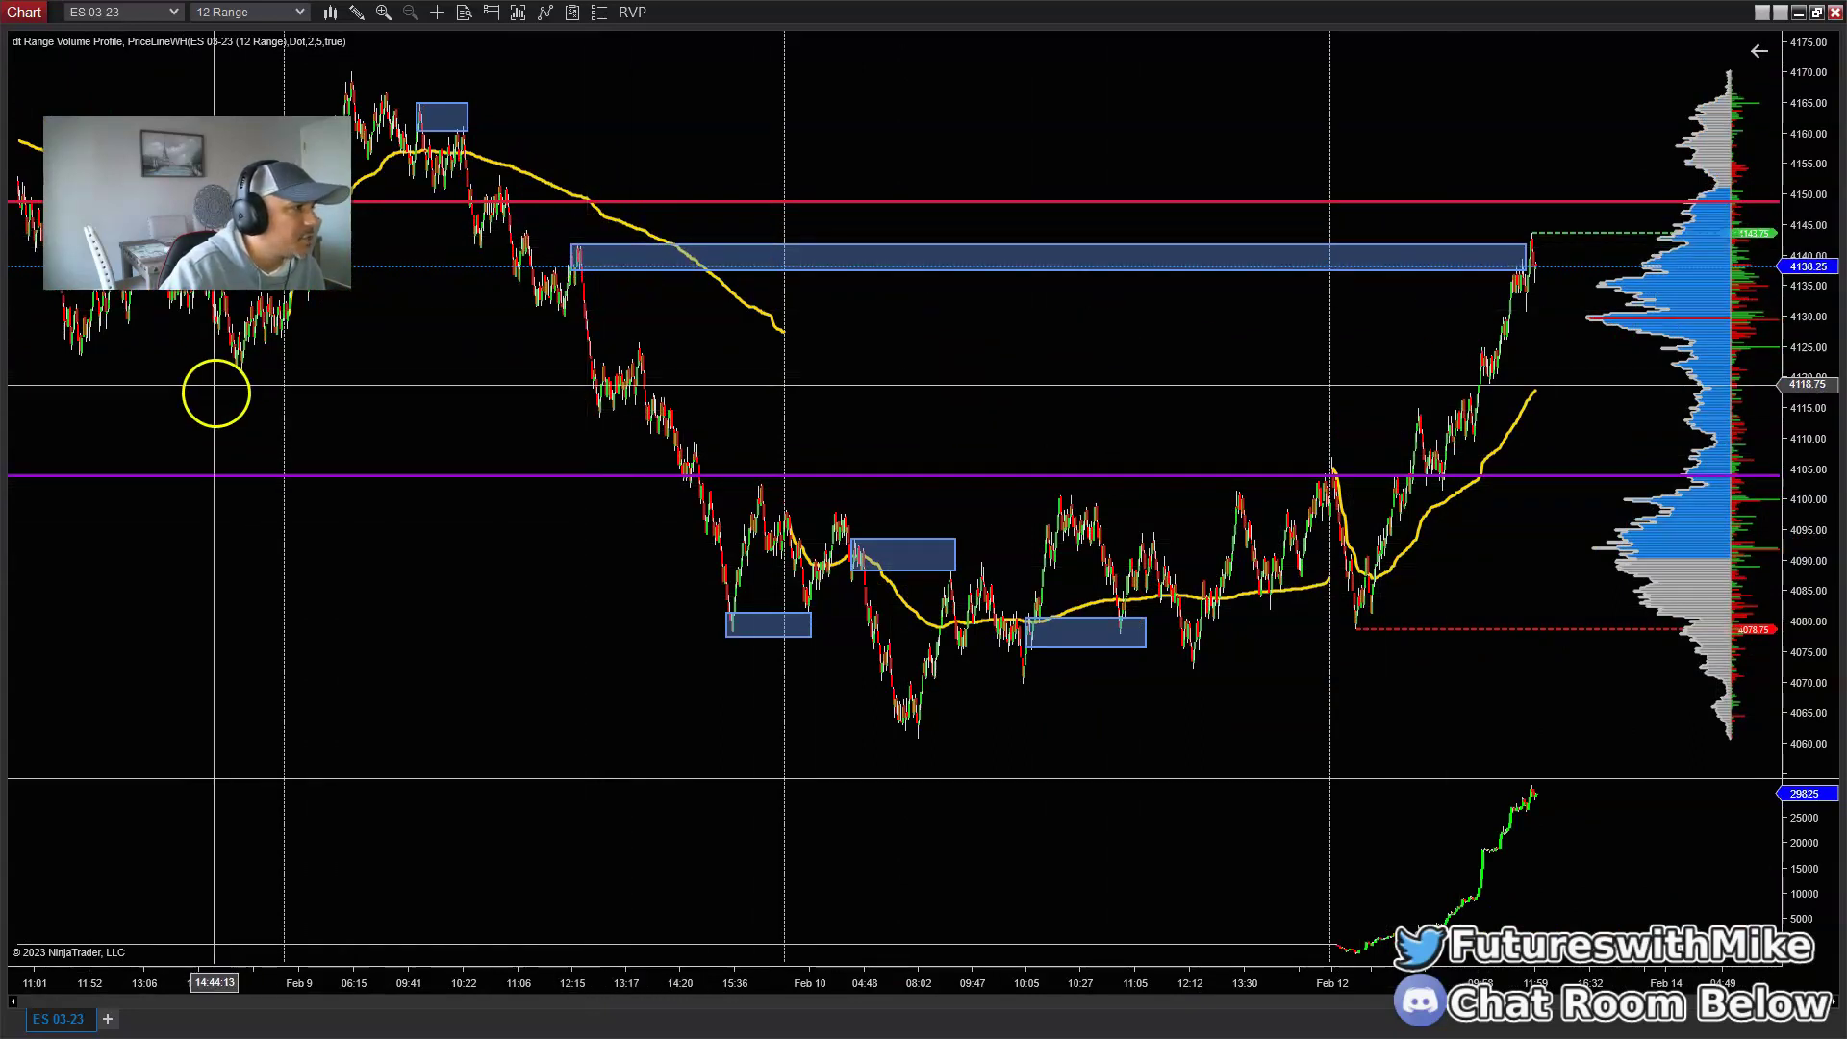
{"action": "scroll", "coordinate": [857, 366], "scroll_direction": "up", "scroll_amount": 1}
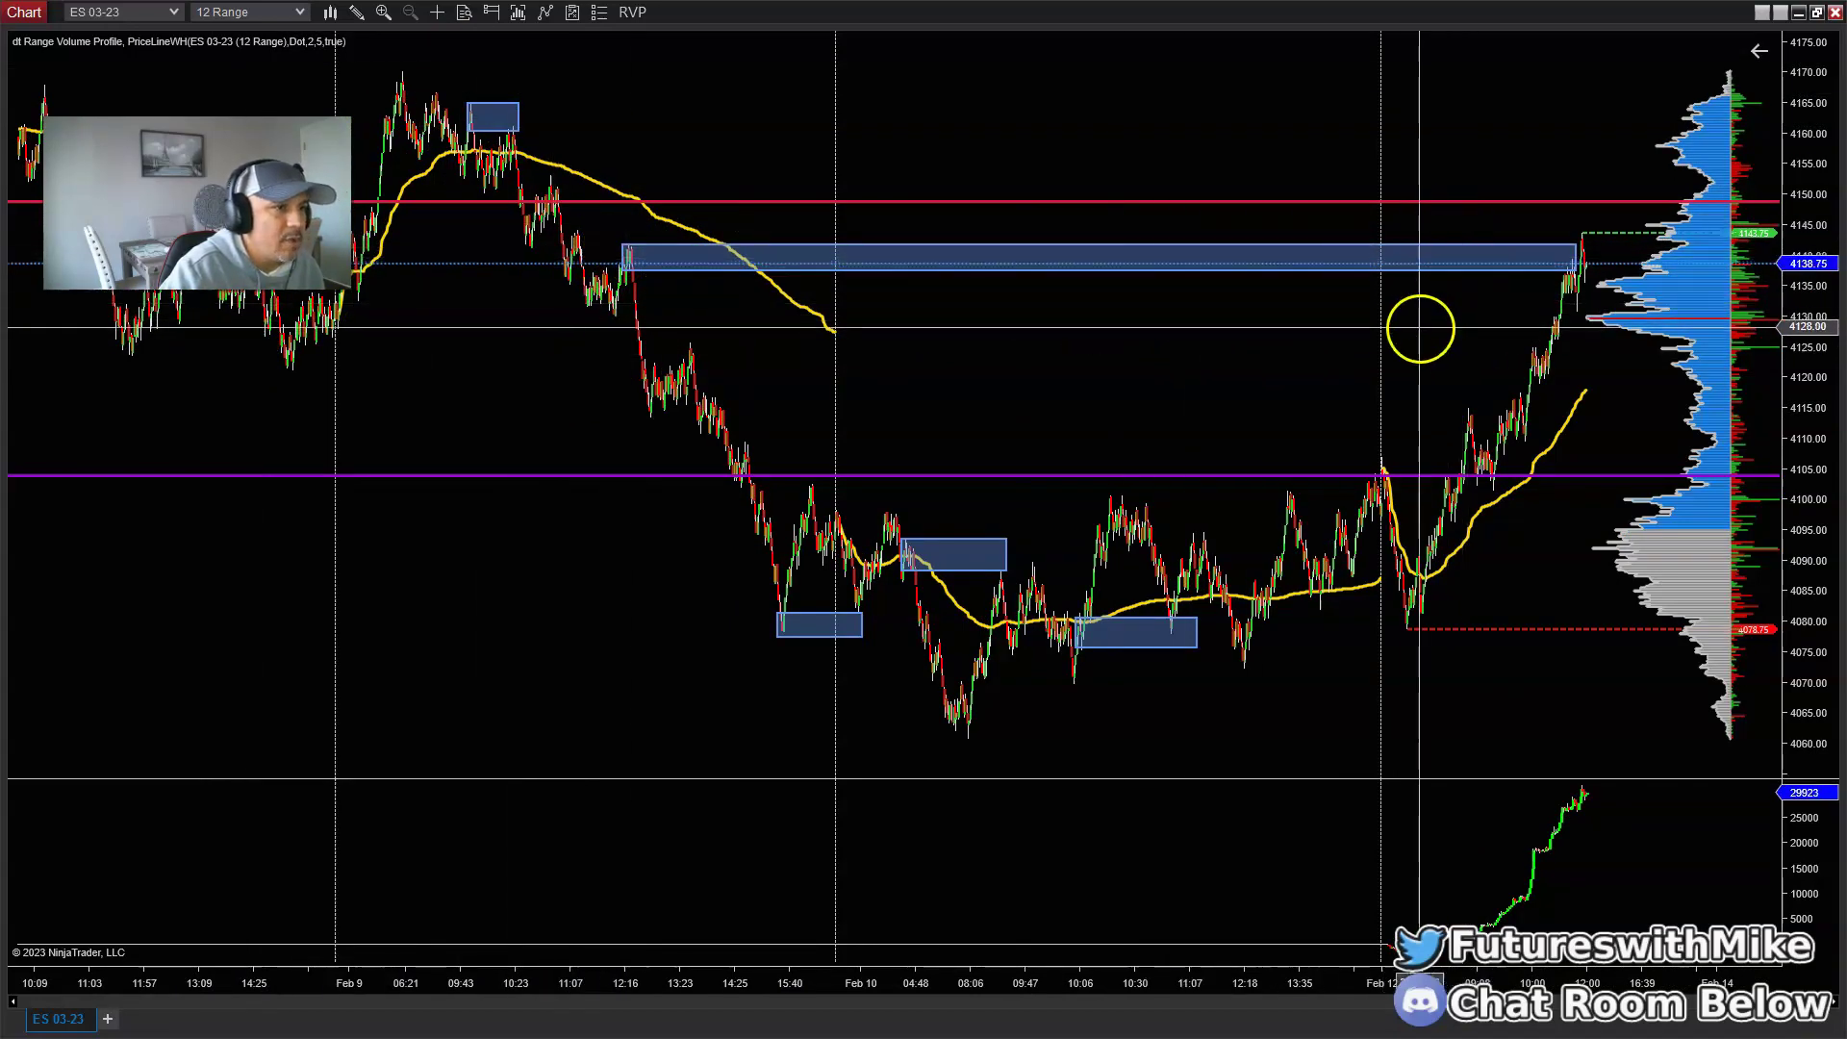
{"action": "scroll", "coordinate": [1394, 347], "scroll_direction": "down", "scroll_amount": 1}
{"action": "left_click_drag", "start_coordinate": [1400, 985], "coordinate": [610, 972]}
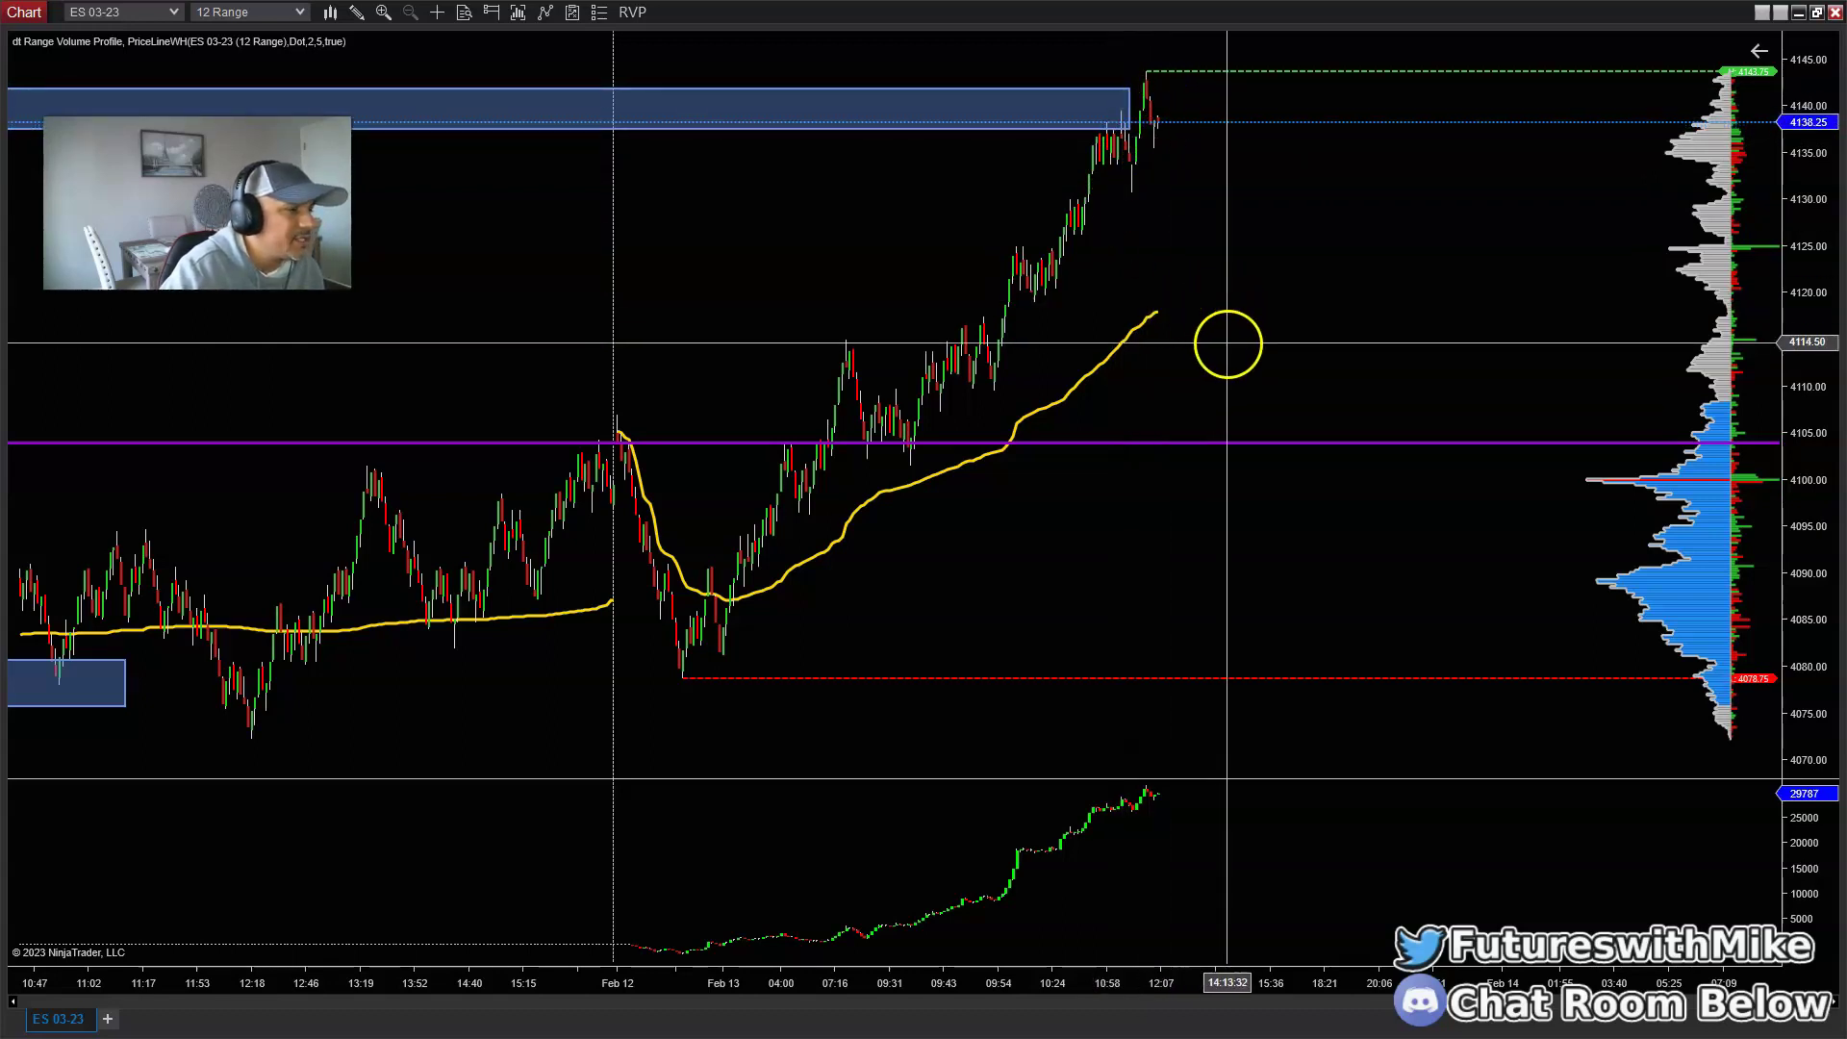
{"action": "left_click_drag", "start_coordinate": [1305, 974], "coordinate": [1203, 978]}
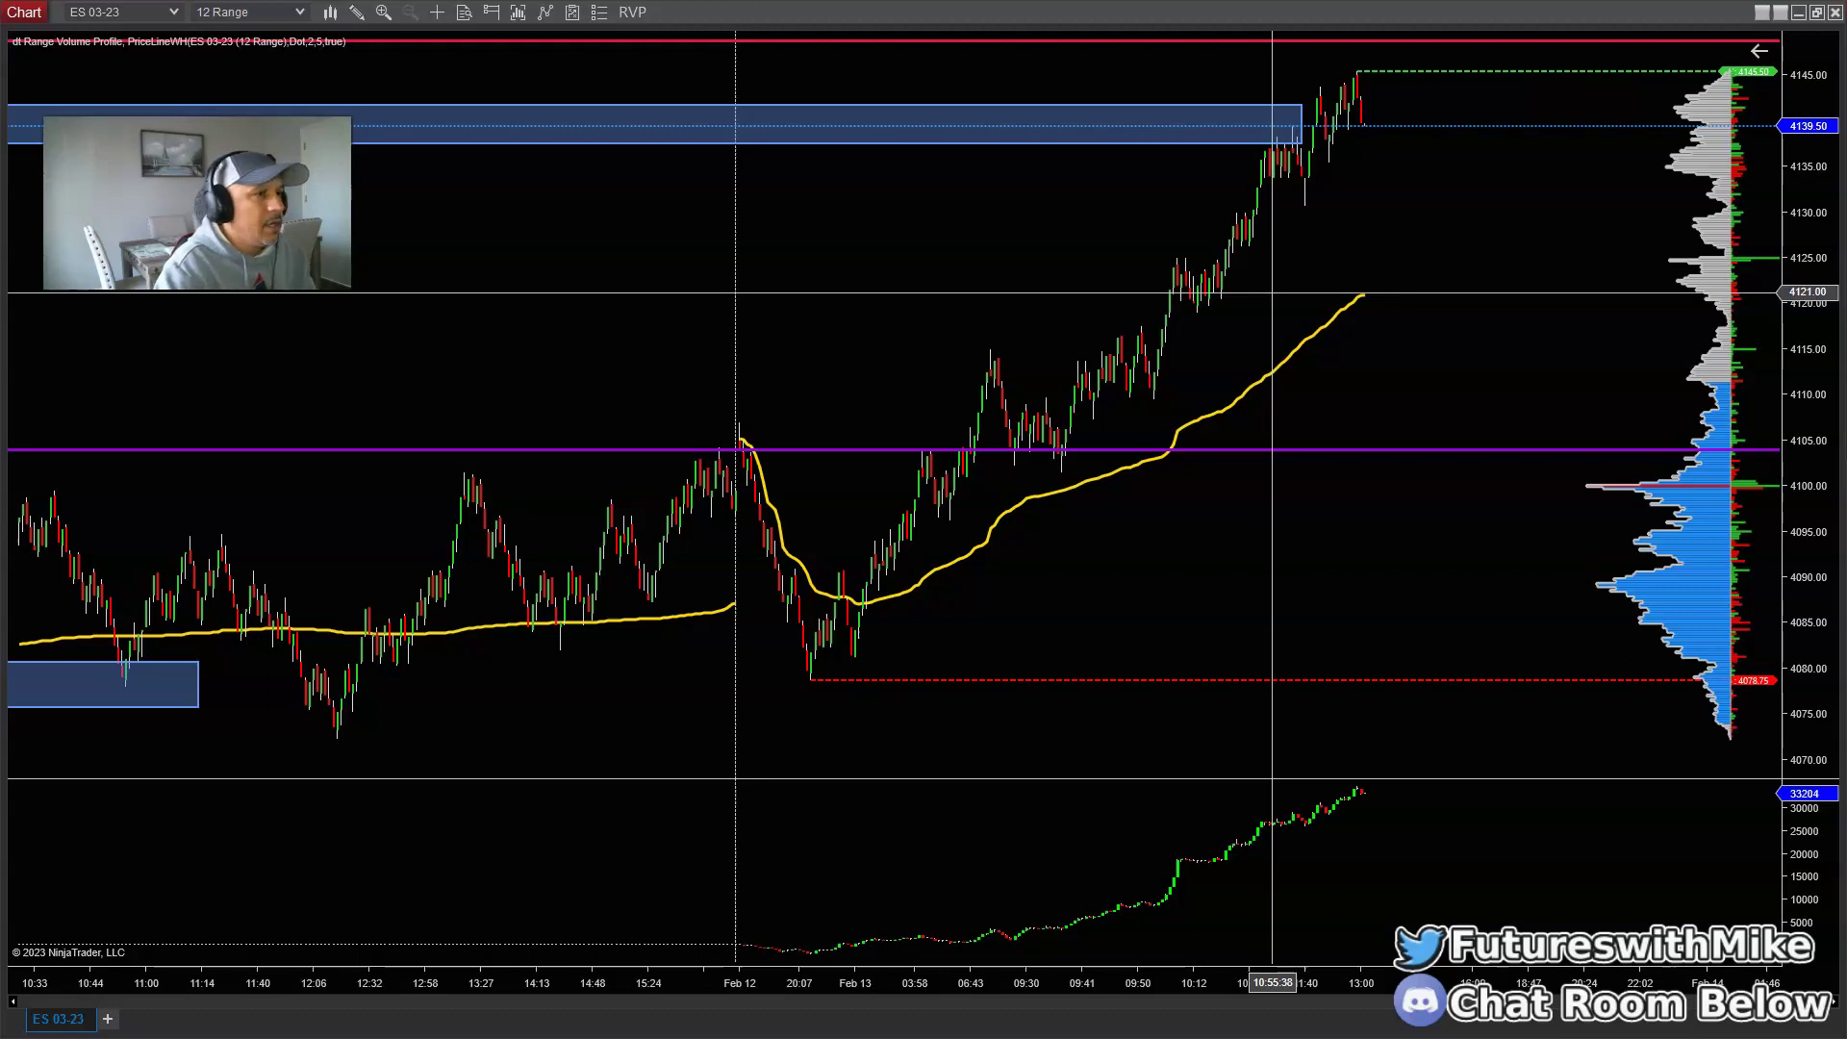
{"action": "left_click", "coordinate": [1250, 193]}
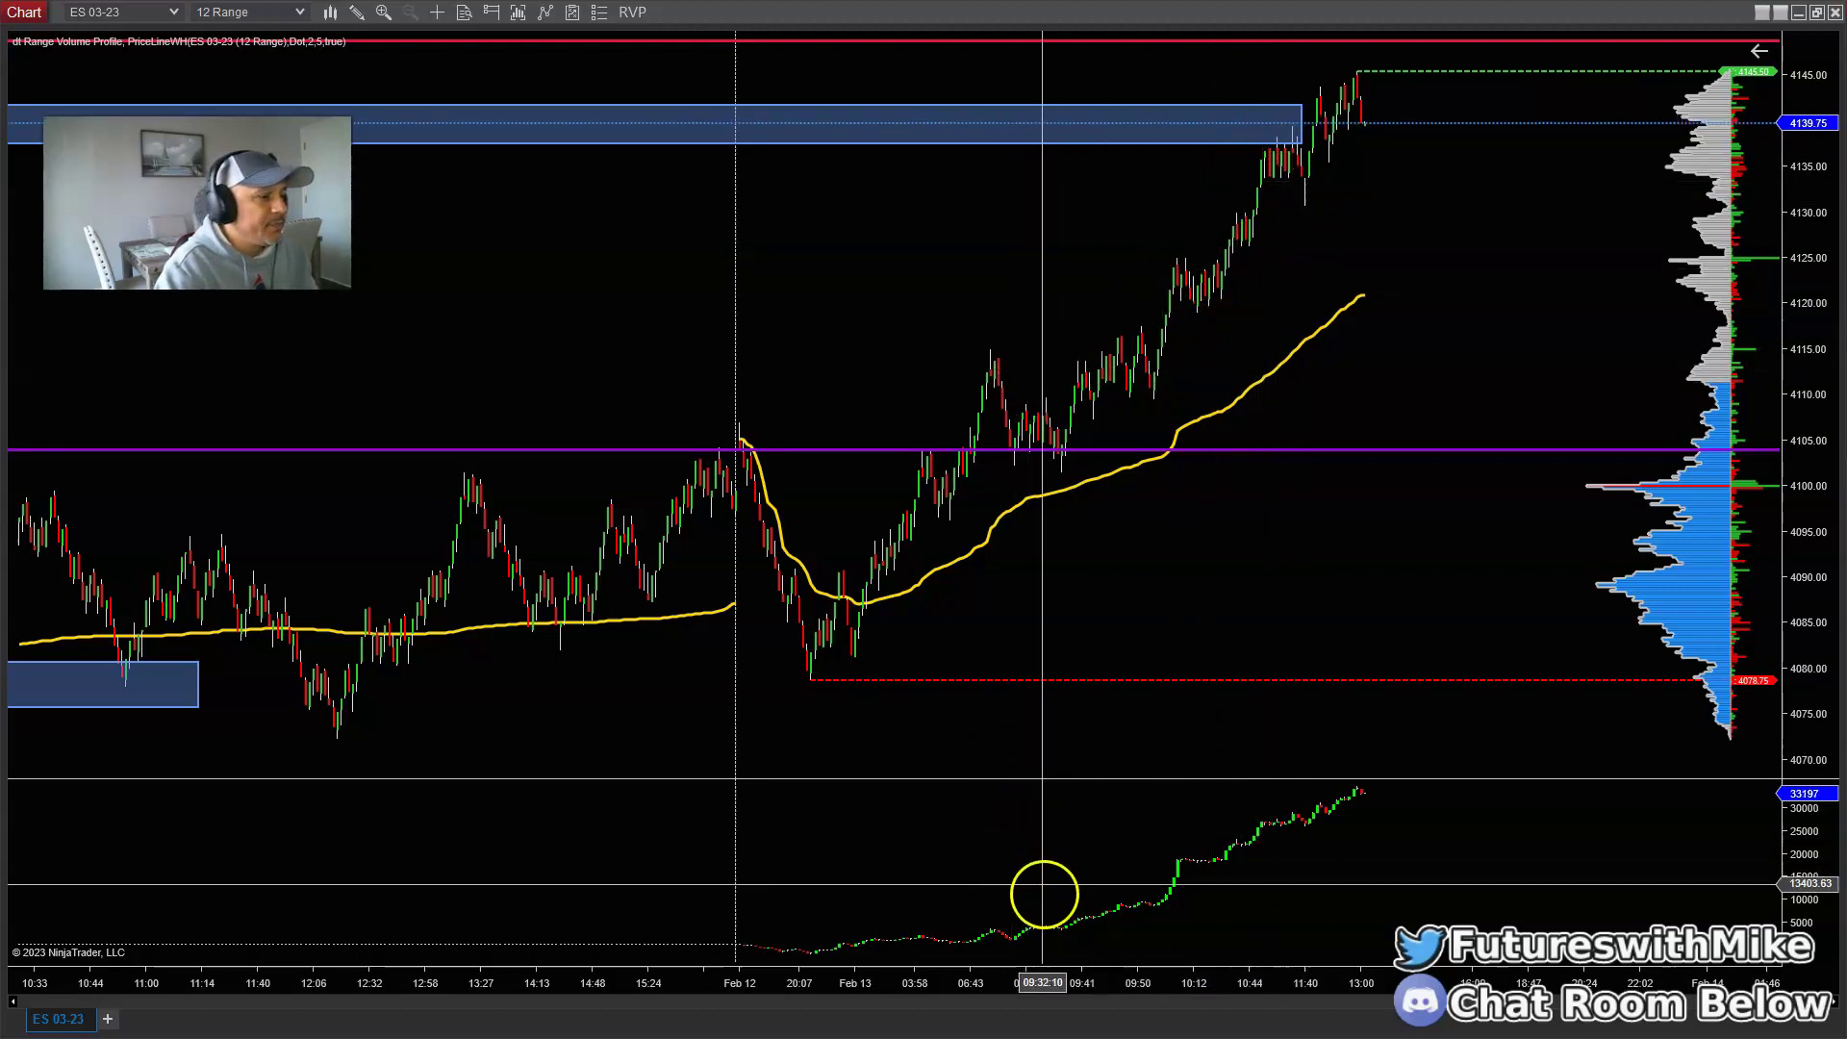
{"action": "left_click_drag", "start_coordinate": [1064, 983], "coordinate": [1273, 985]}
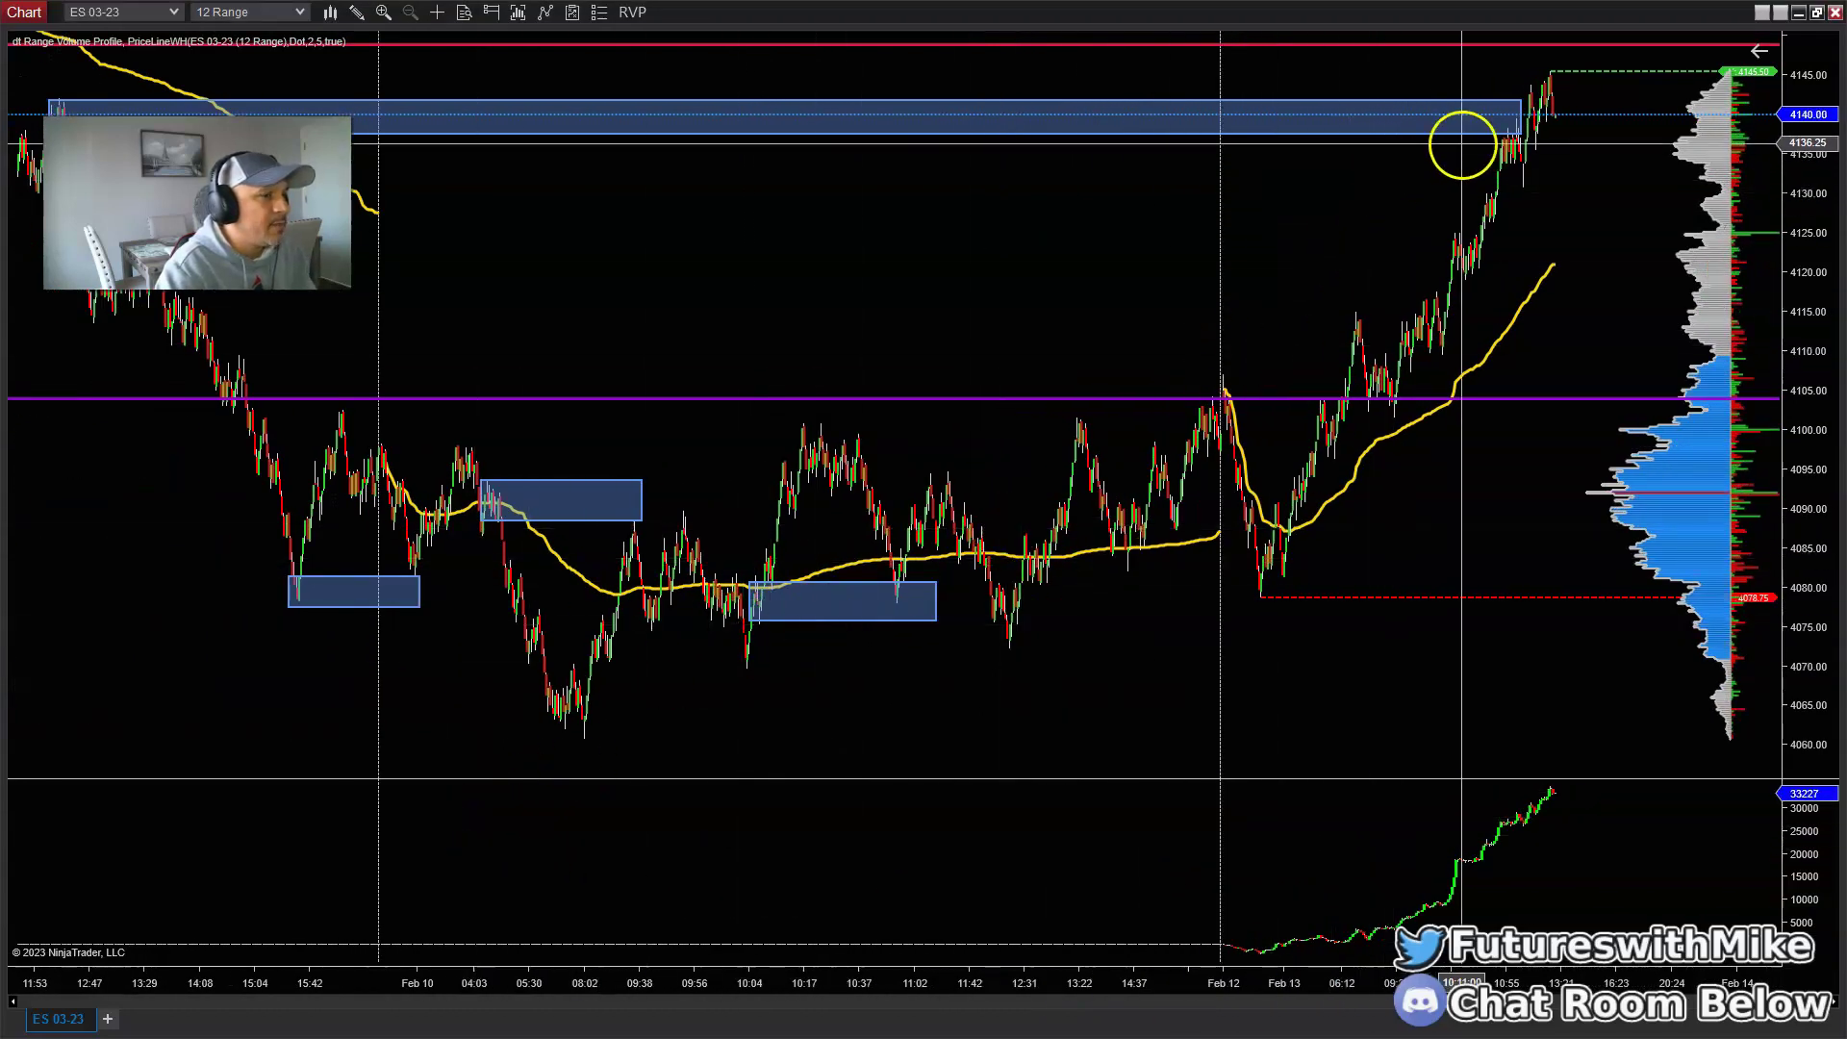
{"action": "left_click_drag", "start_coordinate": [1352, 981], "coordinate": [1289, 981]}
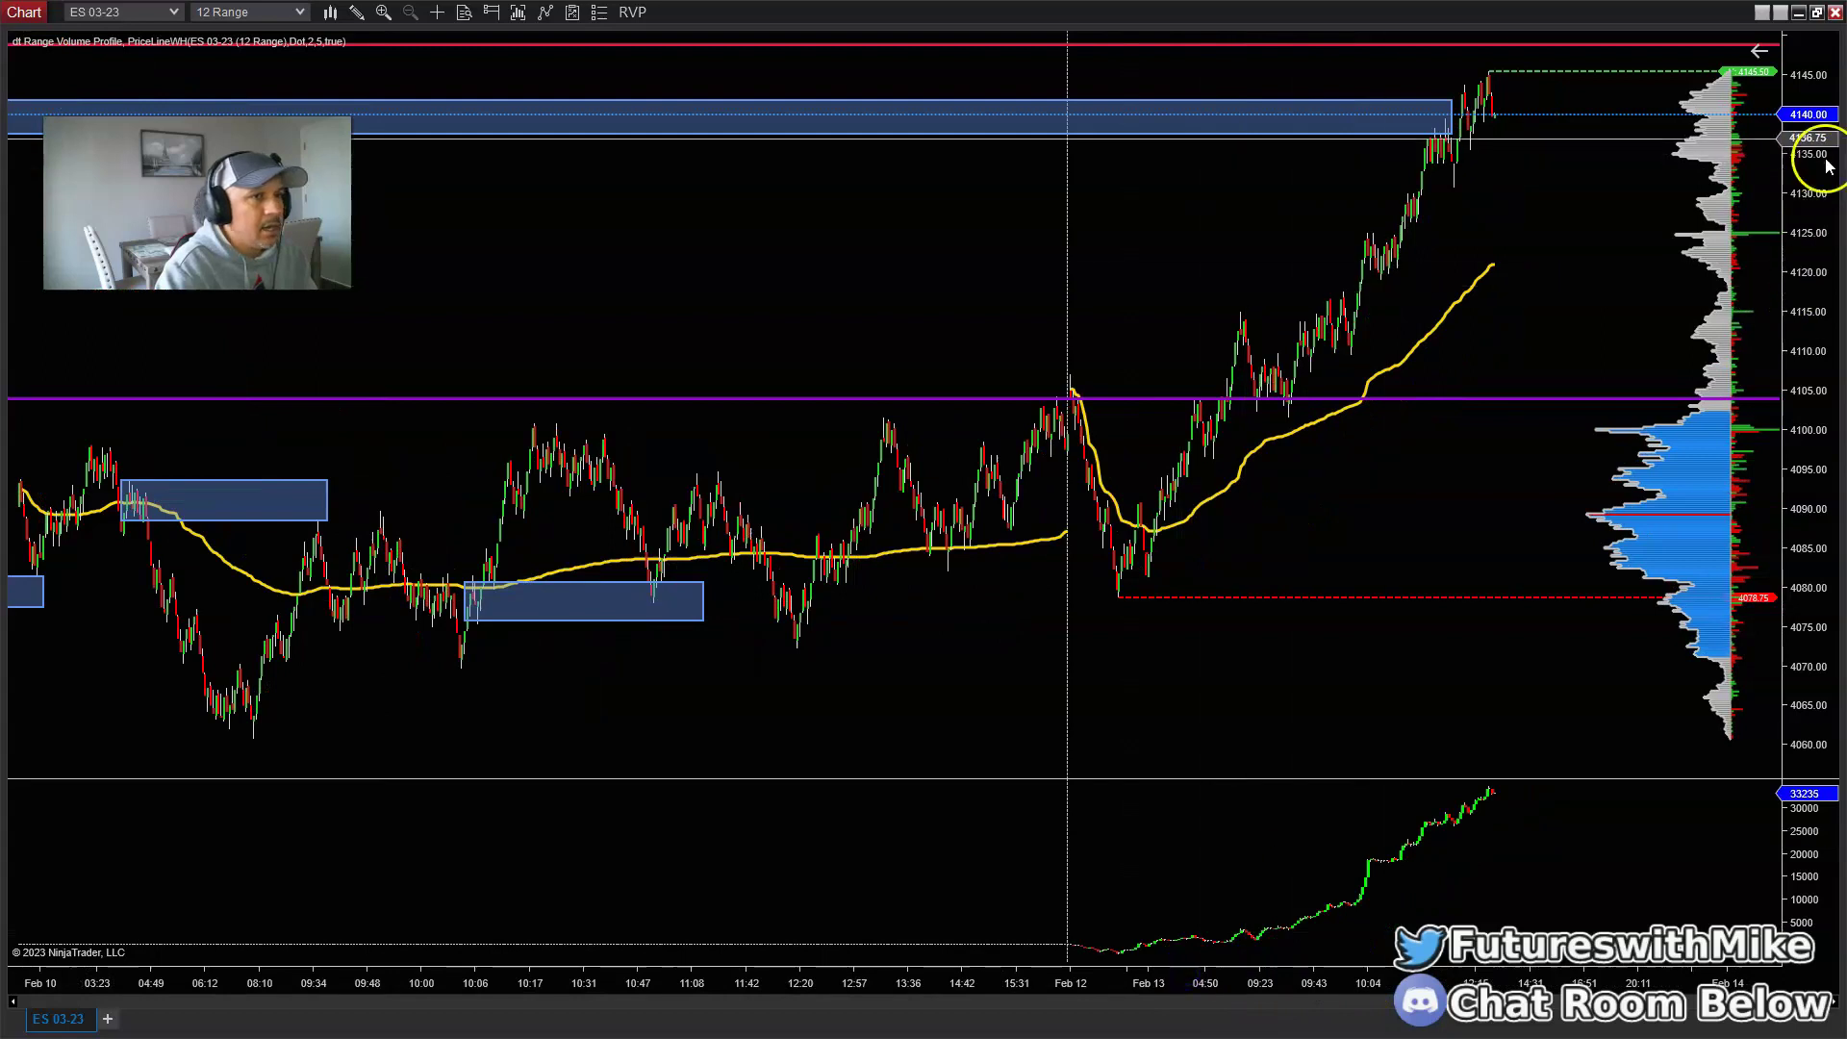
Step: Compare the Feb 13 rally with the Feb 9 supply zone and the 4148.75 level on the 12 Range and 60 Range charts
{"action": "left_click", "coordinate": [1816, 13]}
{"action": "left_click", "coordinate": [876, 12]}
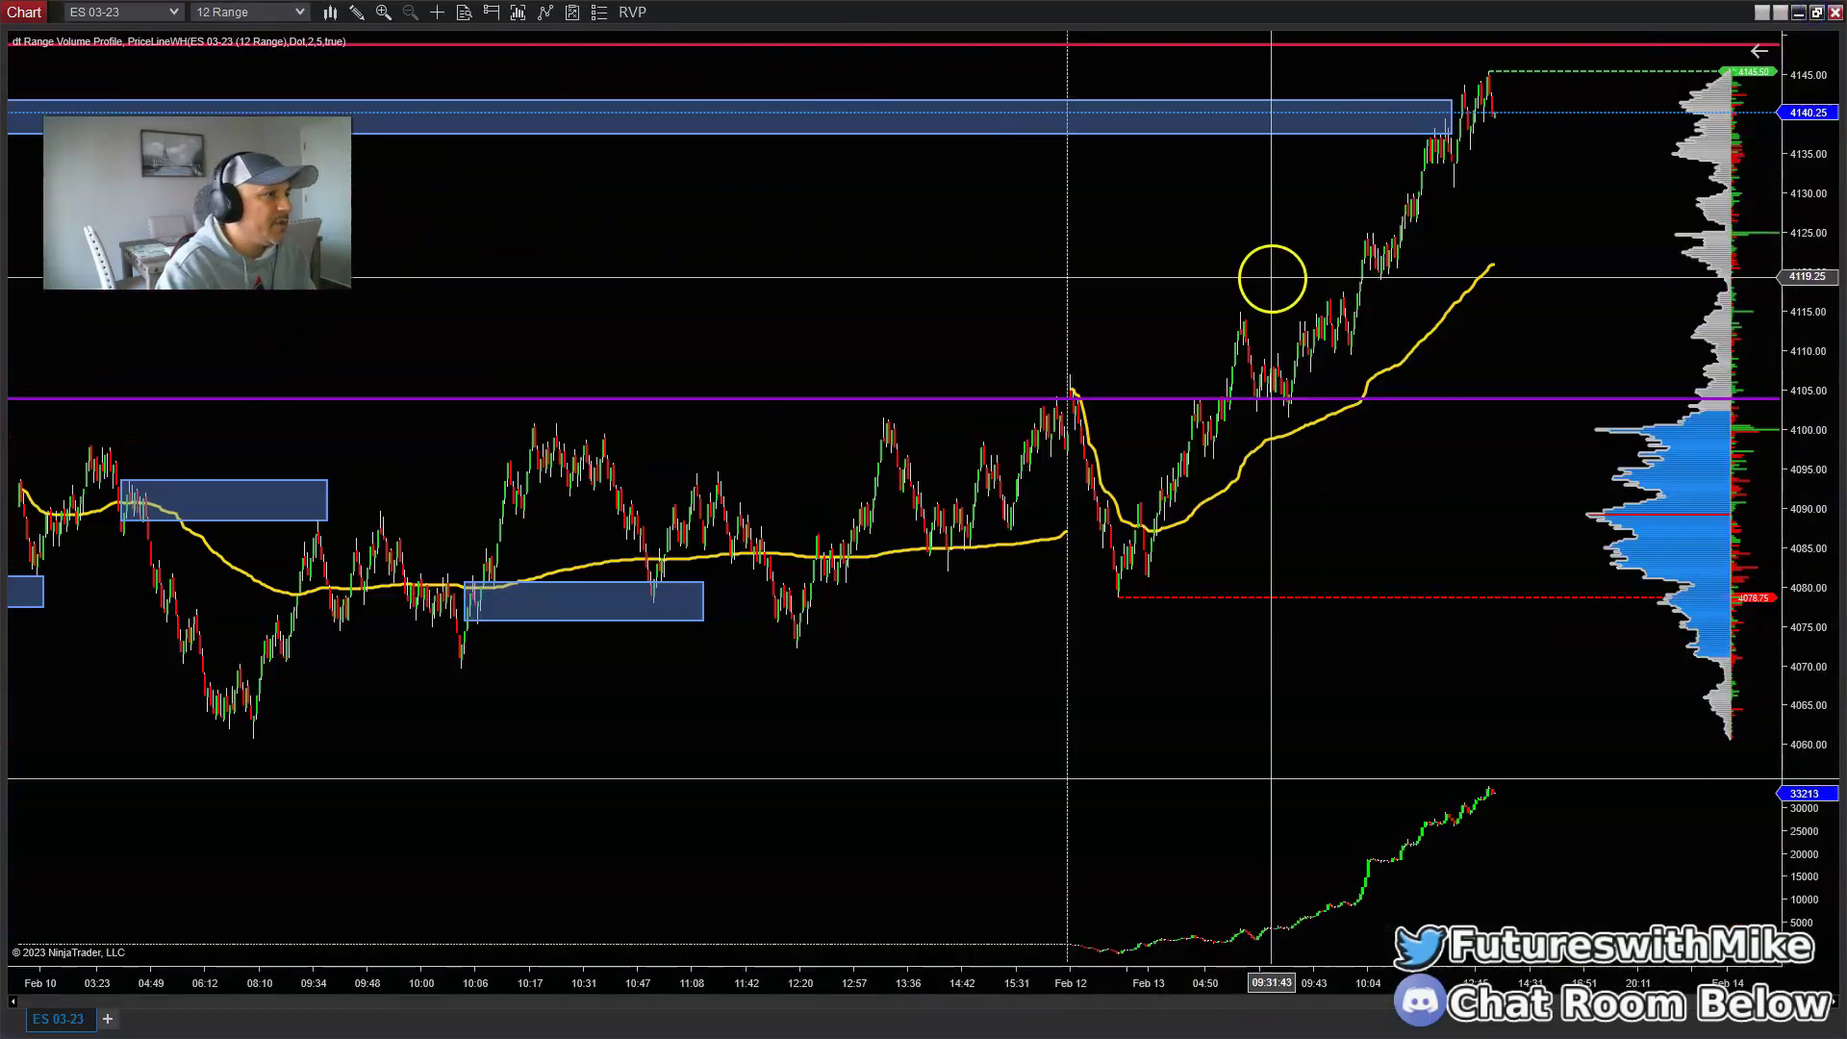
{"action": "mouse_move", "coordinate": [610, 979]}
{"action": "left_mouse_down"}
{"action": "mouse_move", "coordinate": [706, 979]}
{"action": "mouse_move", "coordinate": [625, 979]}
{"action": "left_mouse_up"}
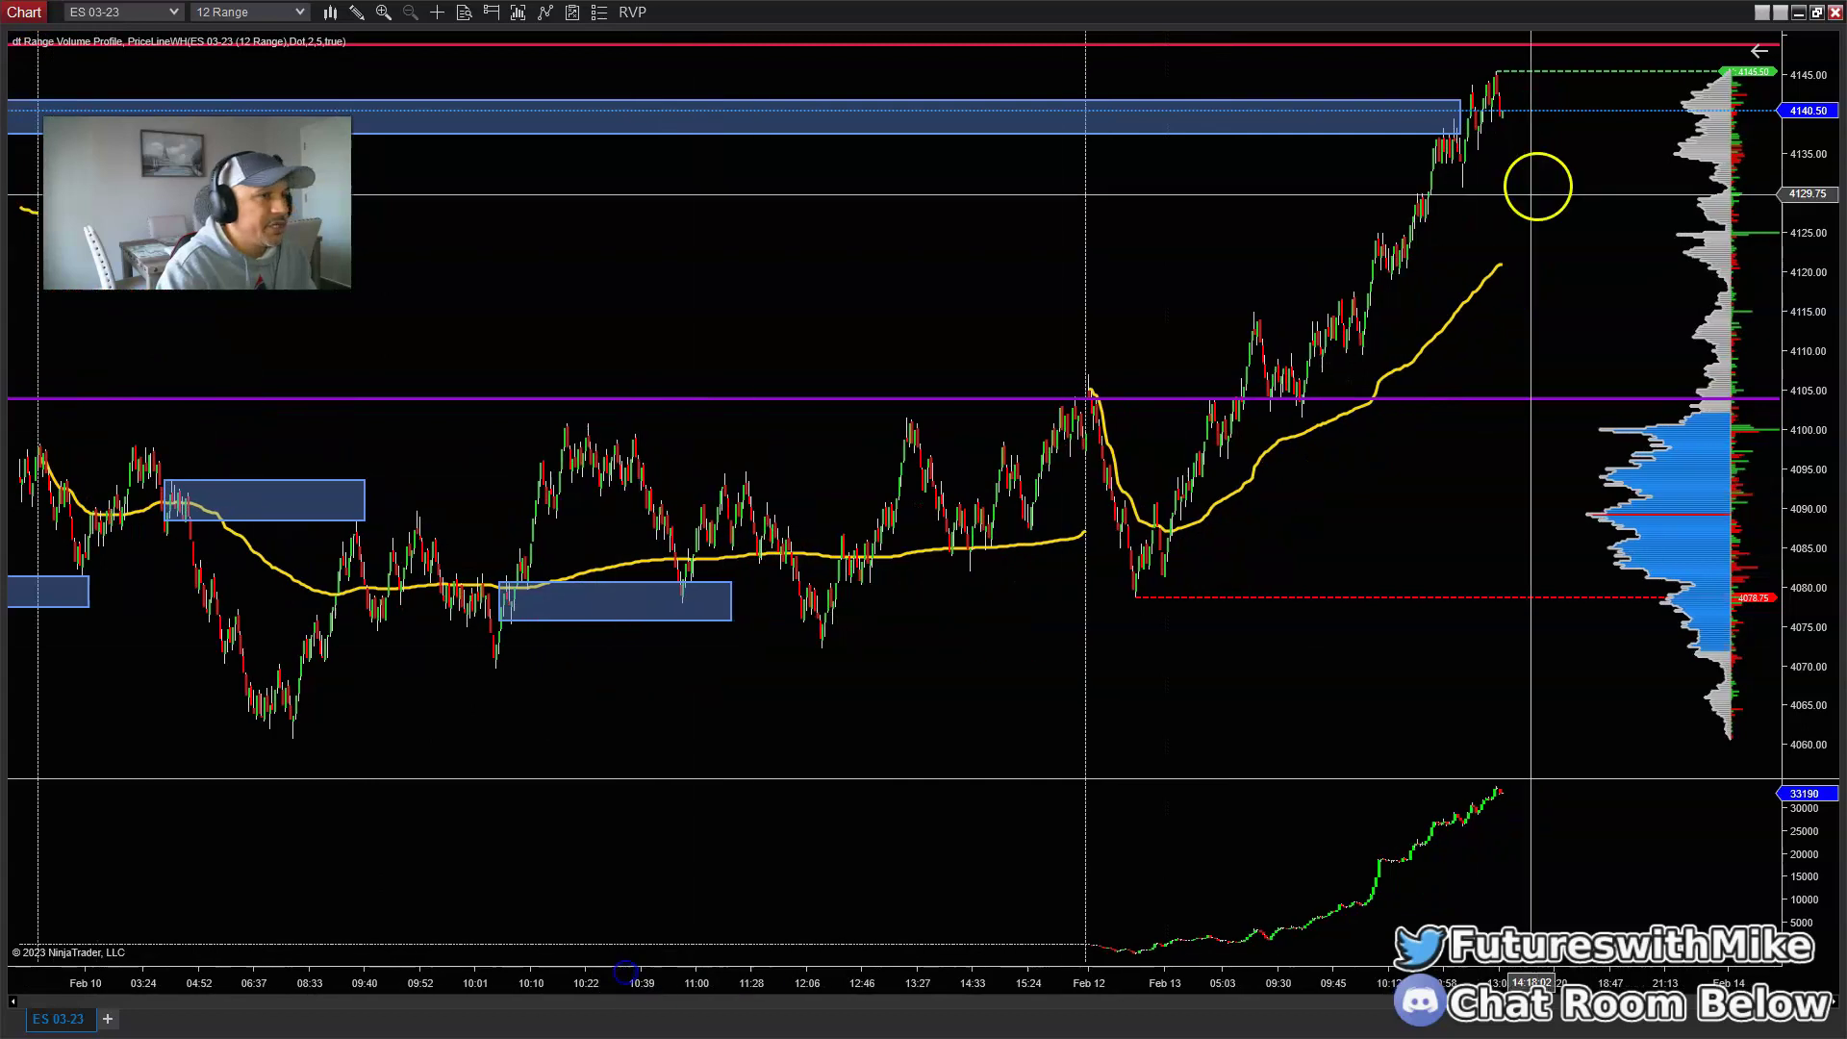
{"action": "left_click", "coordinate": [1815, 13]}
{"action": "left_click", "coordinate": [911, 15]}
{"action": "left_click", "coordinate": [872, 14]}
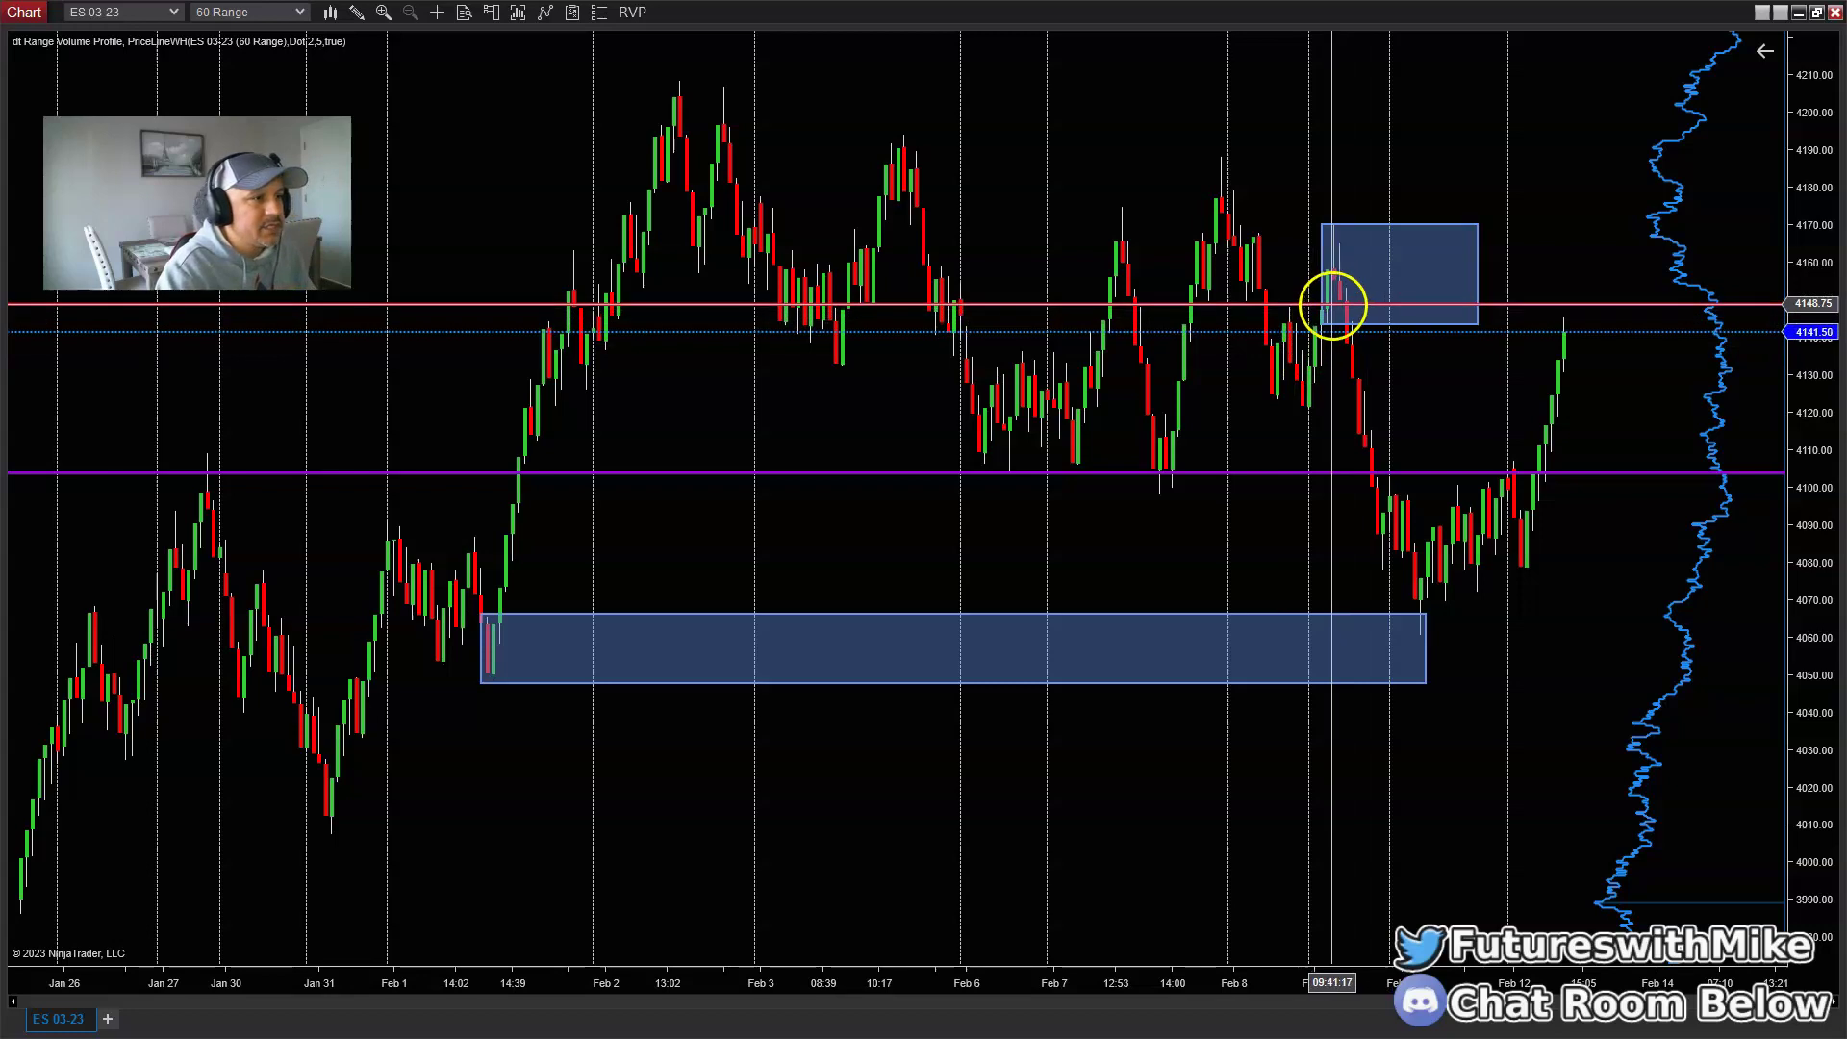
{"action": "key", "text": "alt+Tab"}
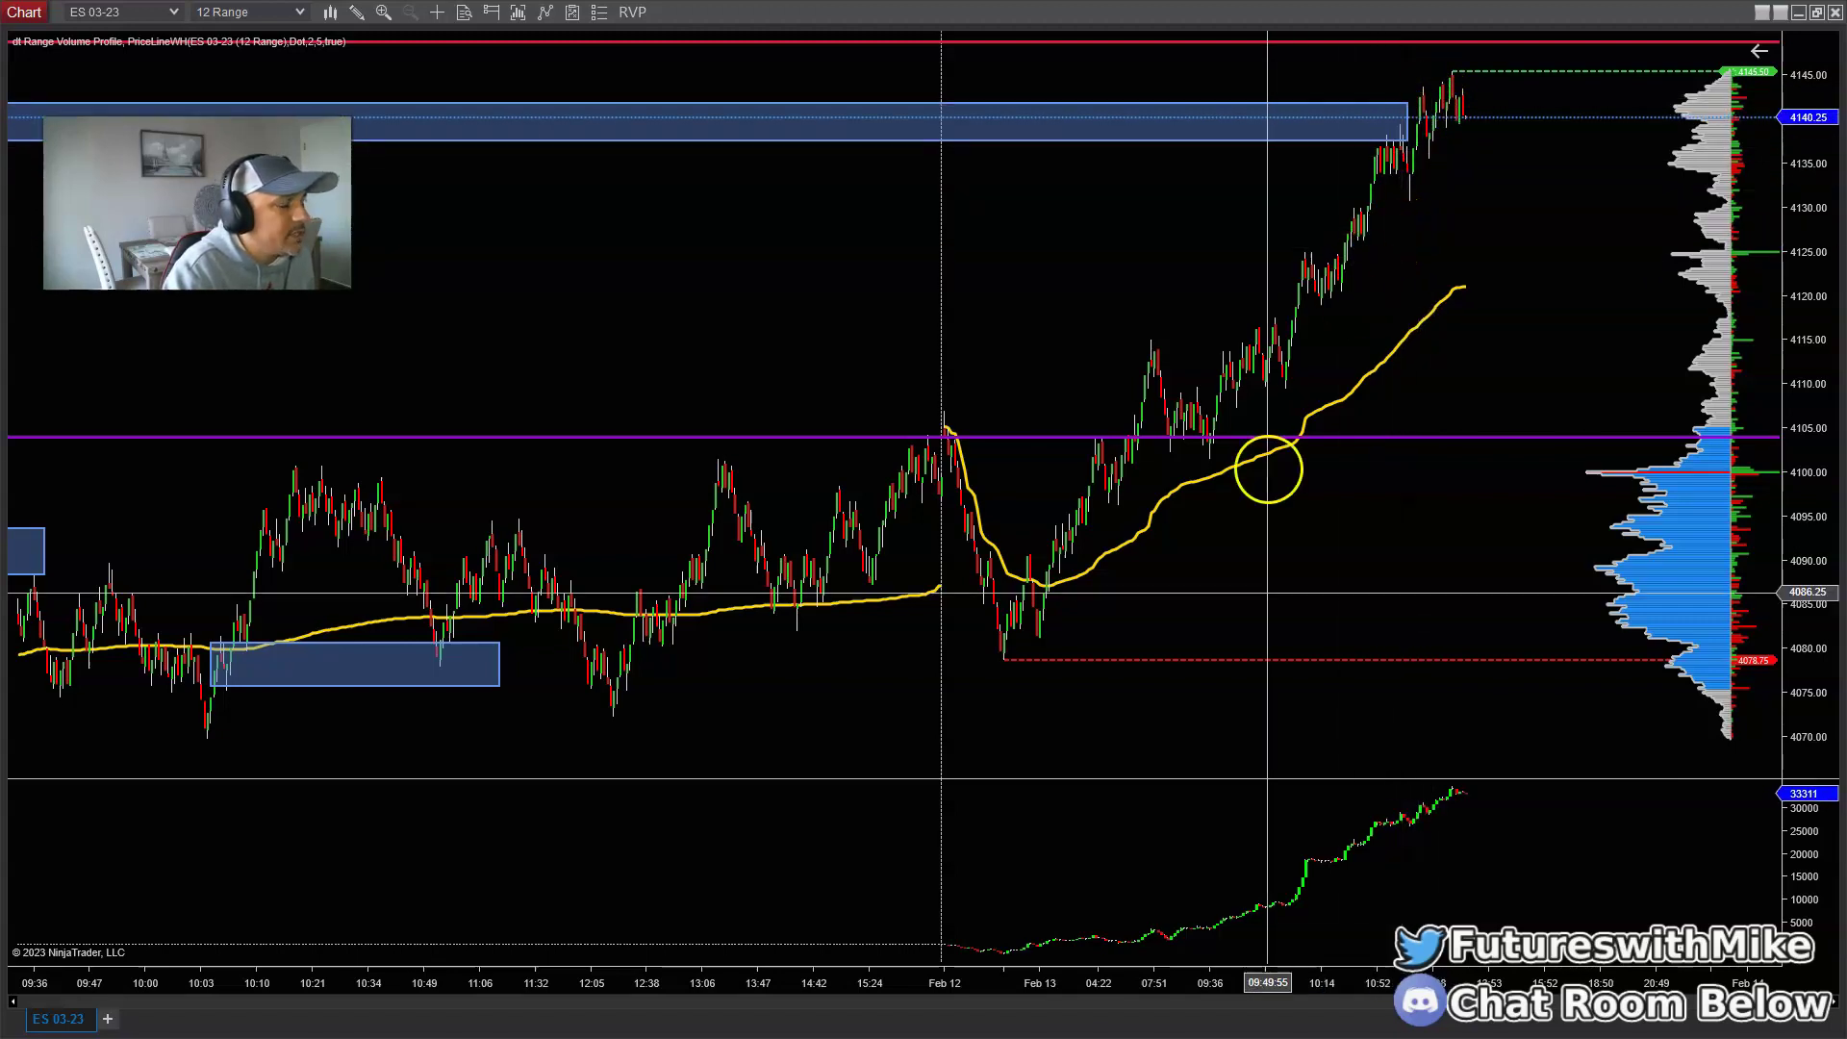
Step: Examine the Feb 13 swings around the resistance zone on the 12 Range chart, from the first touch to the session high
{"action": "left_click_drag", "start_coordinate": [1311, 982], "coordinate": [1234, 995]}
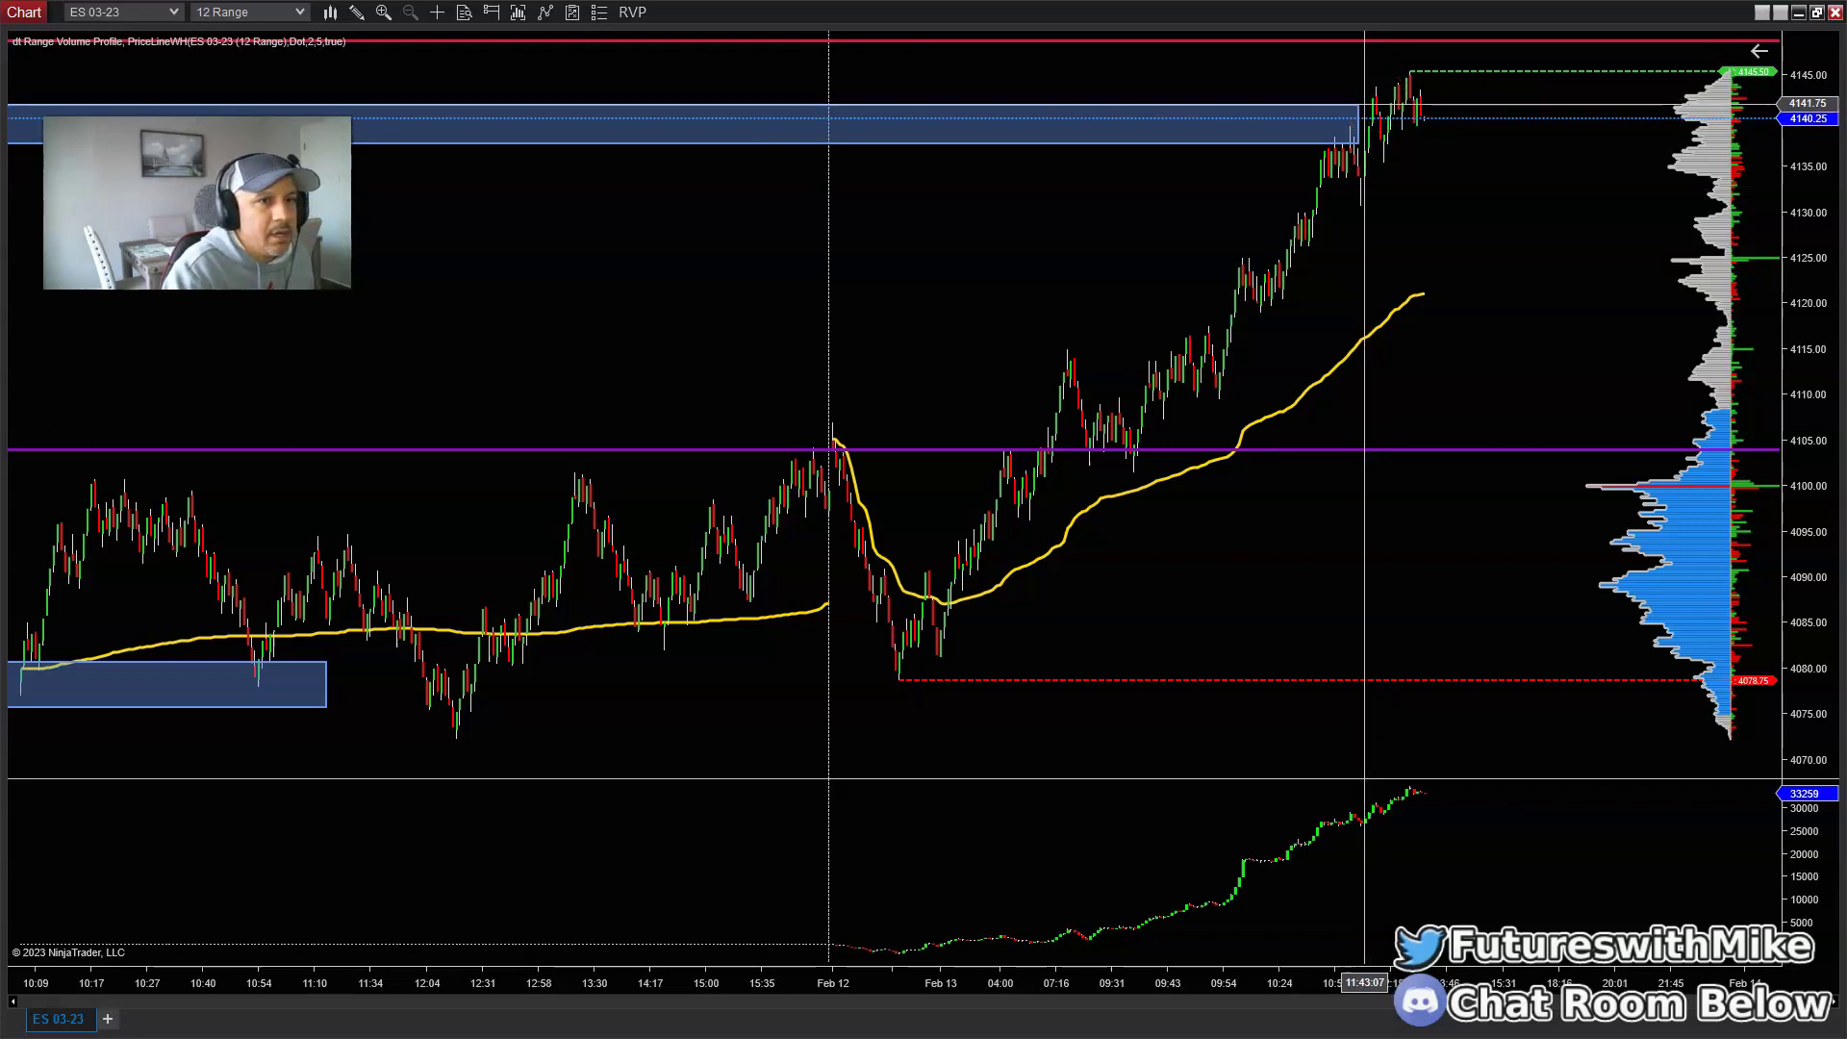
{"action": "left_click", "coordinate": [1341, 137]}
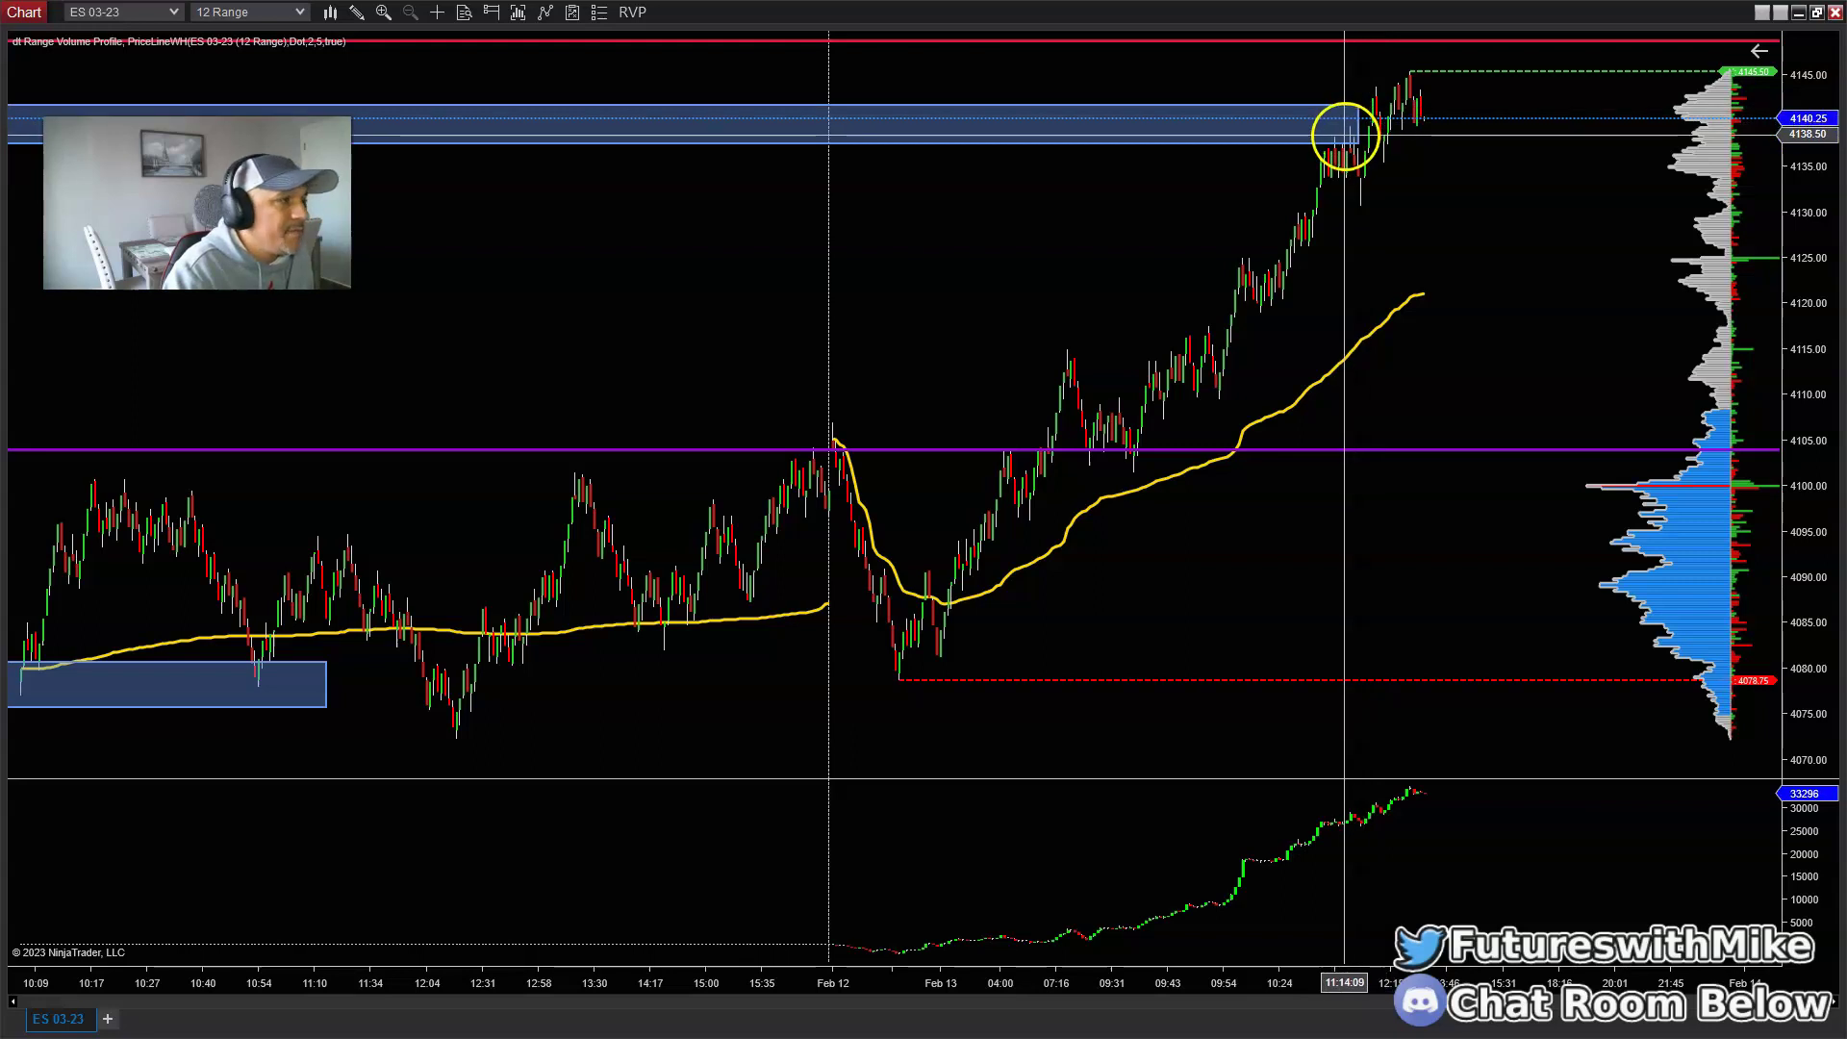
{"action": "mouse_move", "coordinate": [1341, 137]}
{"action": "left_mouse_down"}
{"action": "mouse_move", "coordinate": [1401, 308]}
{"action": "mouse_move", "coordinate": [1460, 311]}
{"action": "mouse_move", "coordinate": [1357, 202]}
{"action": "mouse_move", "coordinate": [1374, 129]}
{"action": "mouse_move", "coordinate": [1336, 173]}
{"action": "mouse_move", "coordinate": [1365, 70]}
{"action": "mouse_move", "coordinate": [1403, 103]}
{"action": "mouse_move", "coordinate": [1374, 247]}
{"action": "left_mouse_up"}
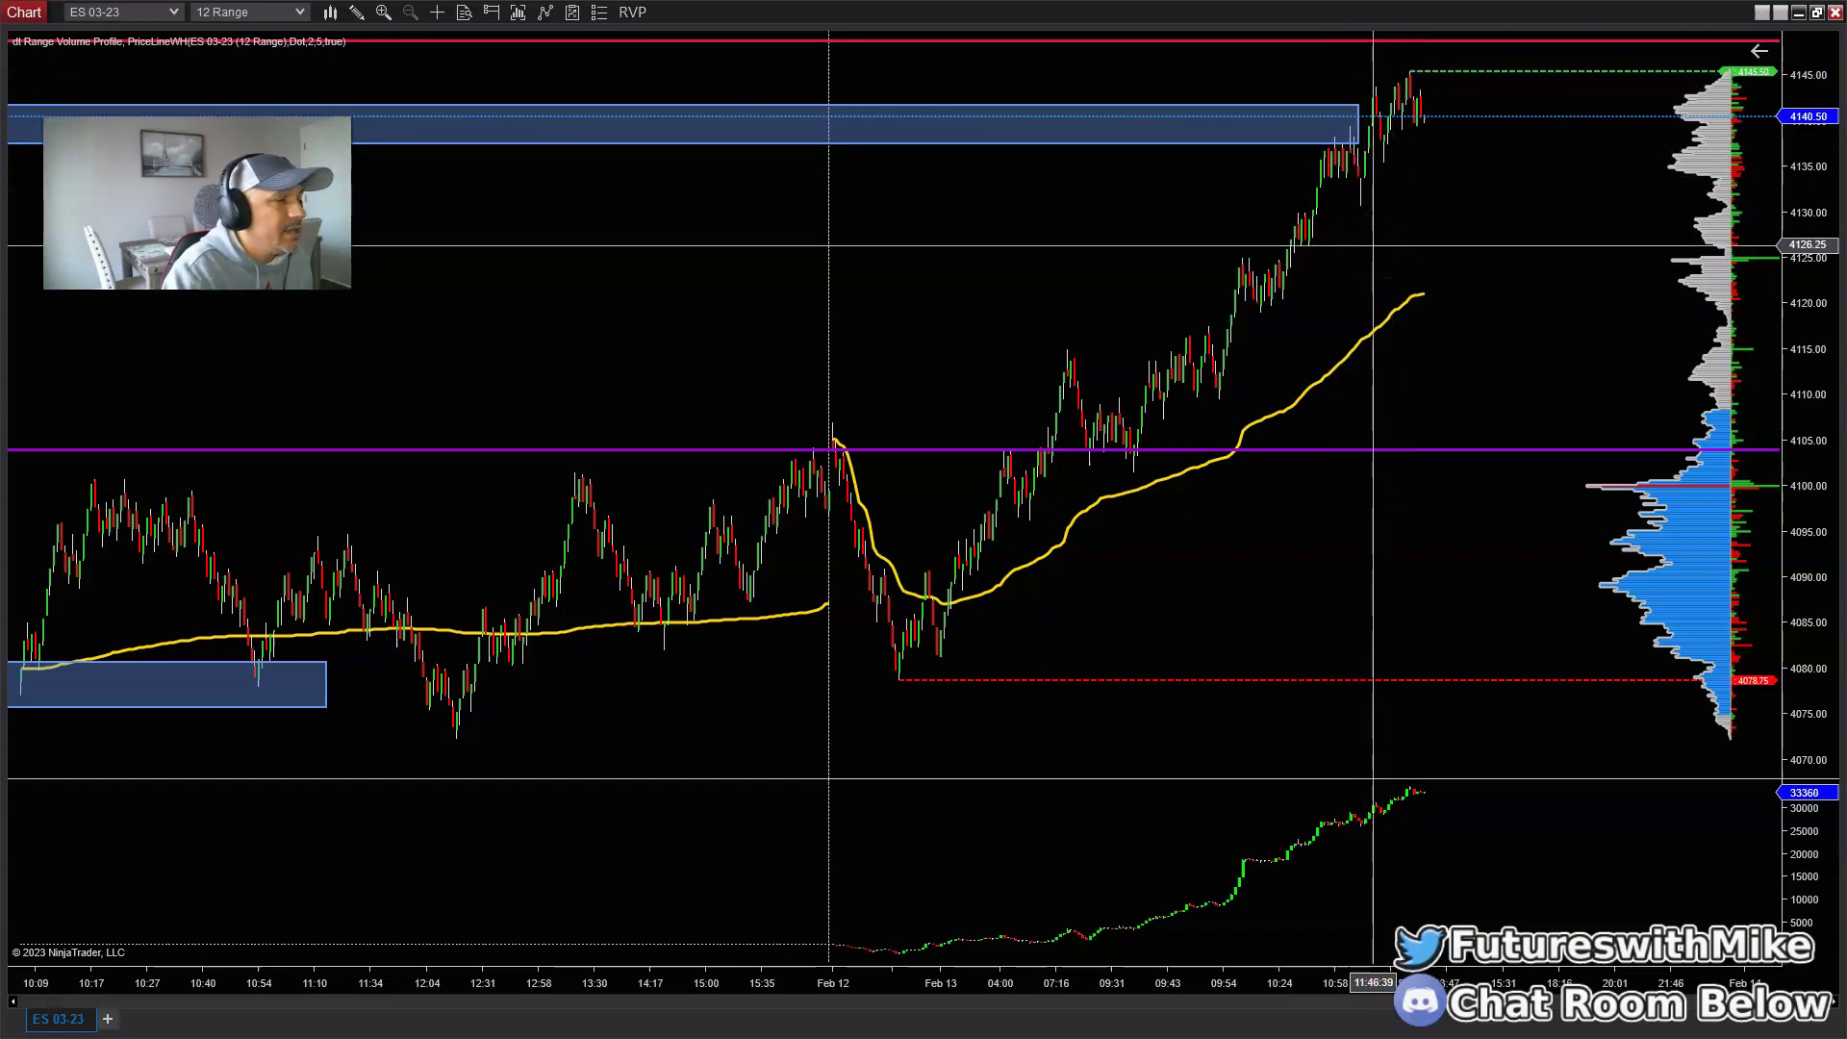
{"action": "left_click", "coordinate": [1370, 233]}
{"action": "mouse_move", "coordinate": [1369, 234]}
{"action": "left_mouse_down"}
{"action": "mouse_move", "coordinate": [1360, 135]}
{"action": "mouse_move", "coordinate": [1385, 75]}
{"action": "left_mouse_up"}
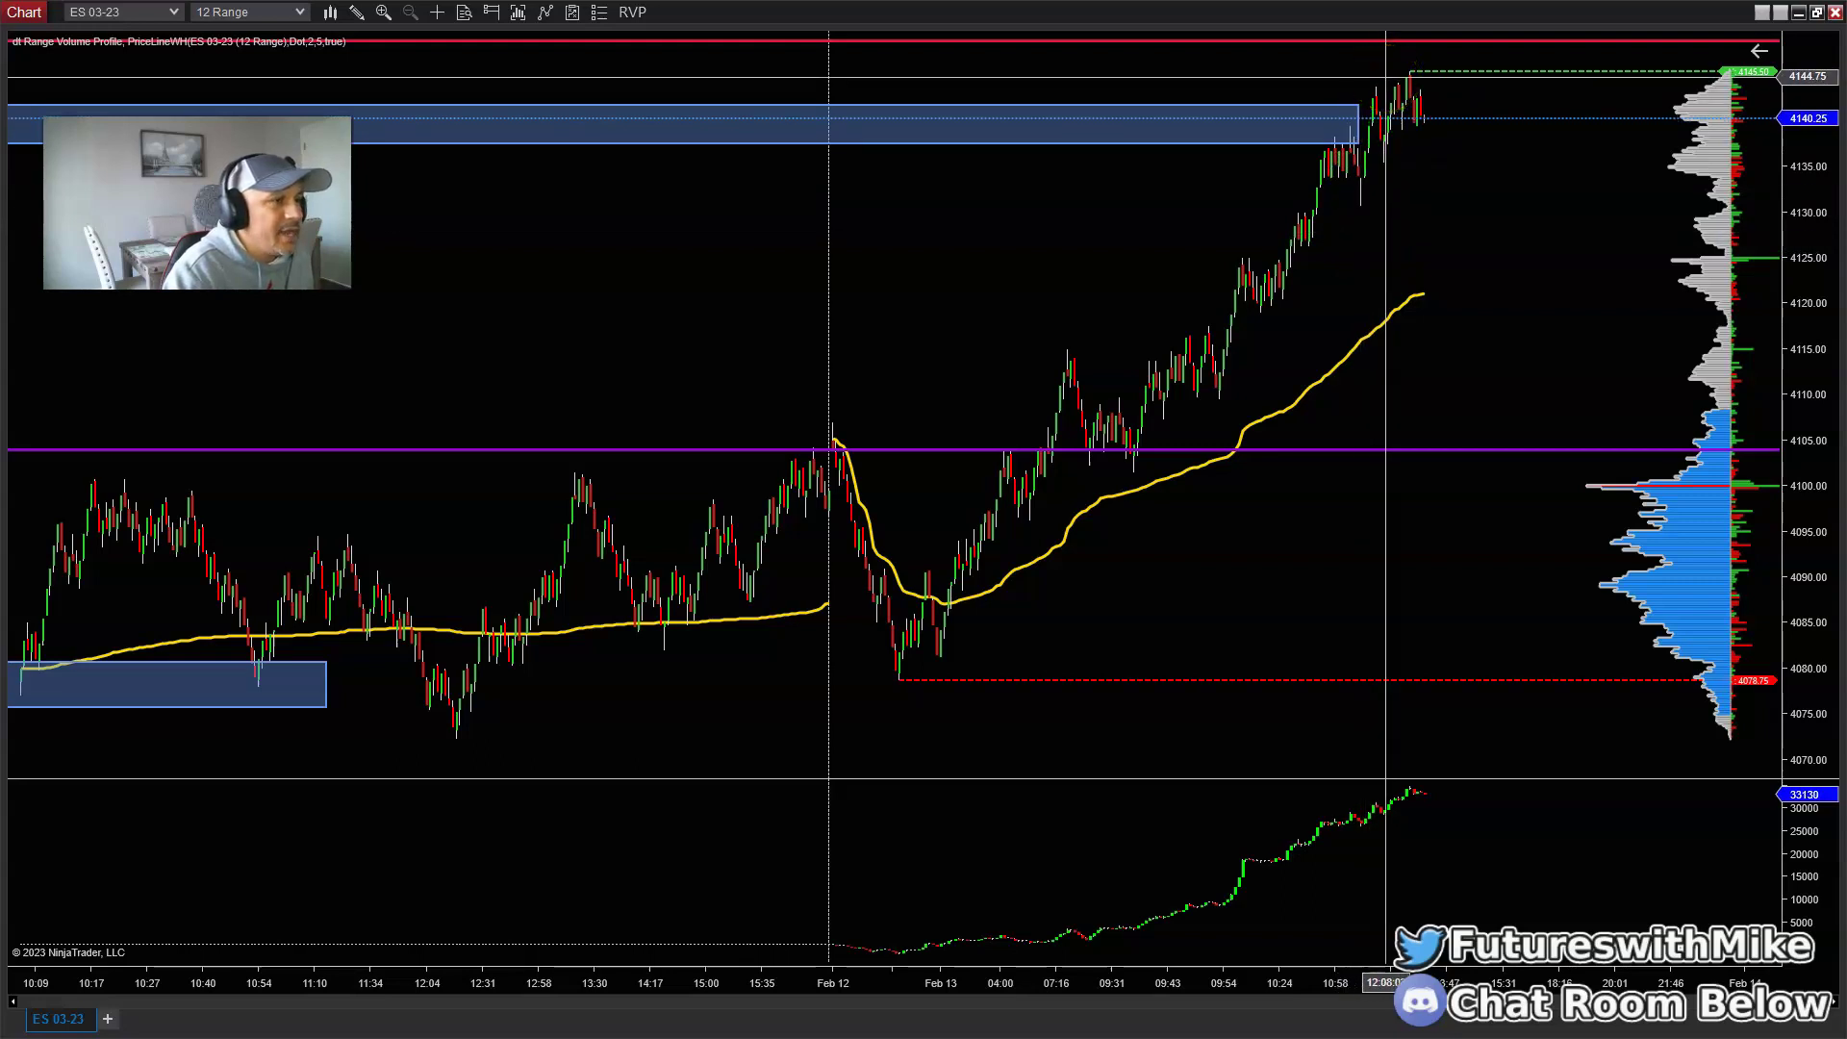
{"action": "left_click", "coordinate": [1403, 93]}
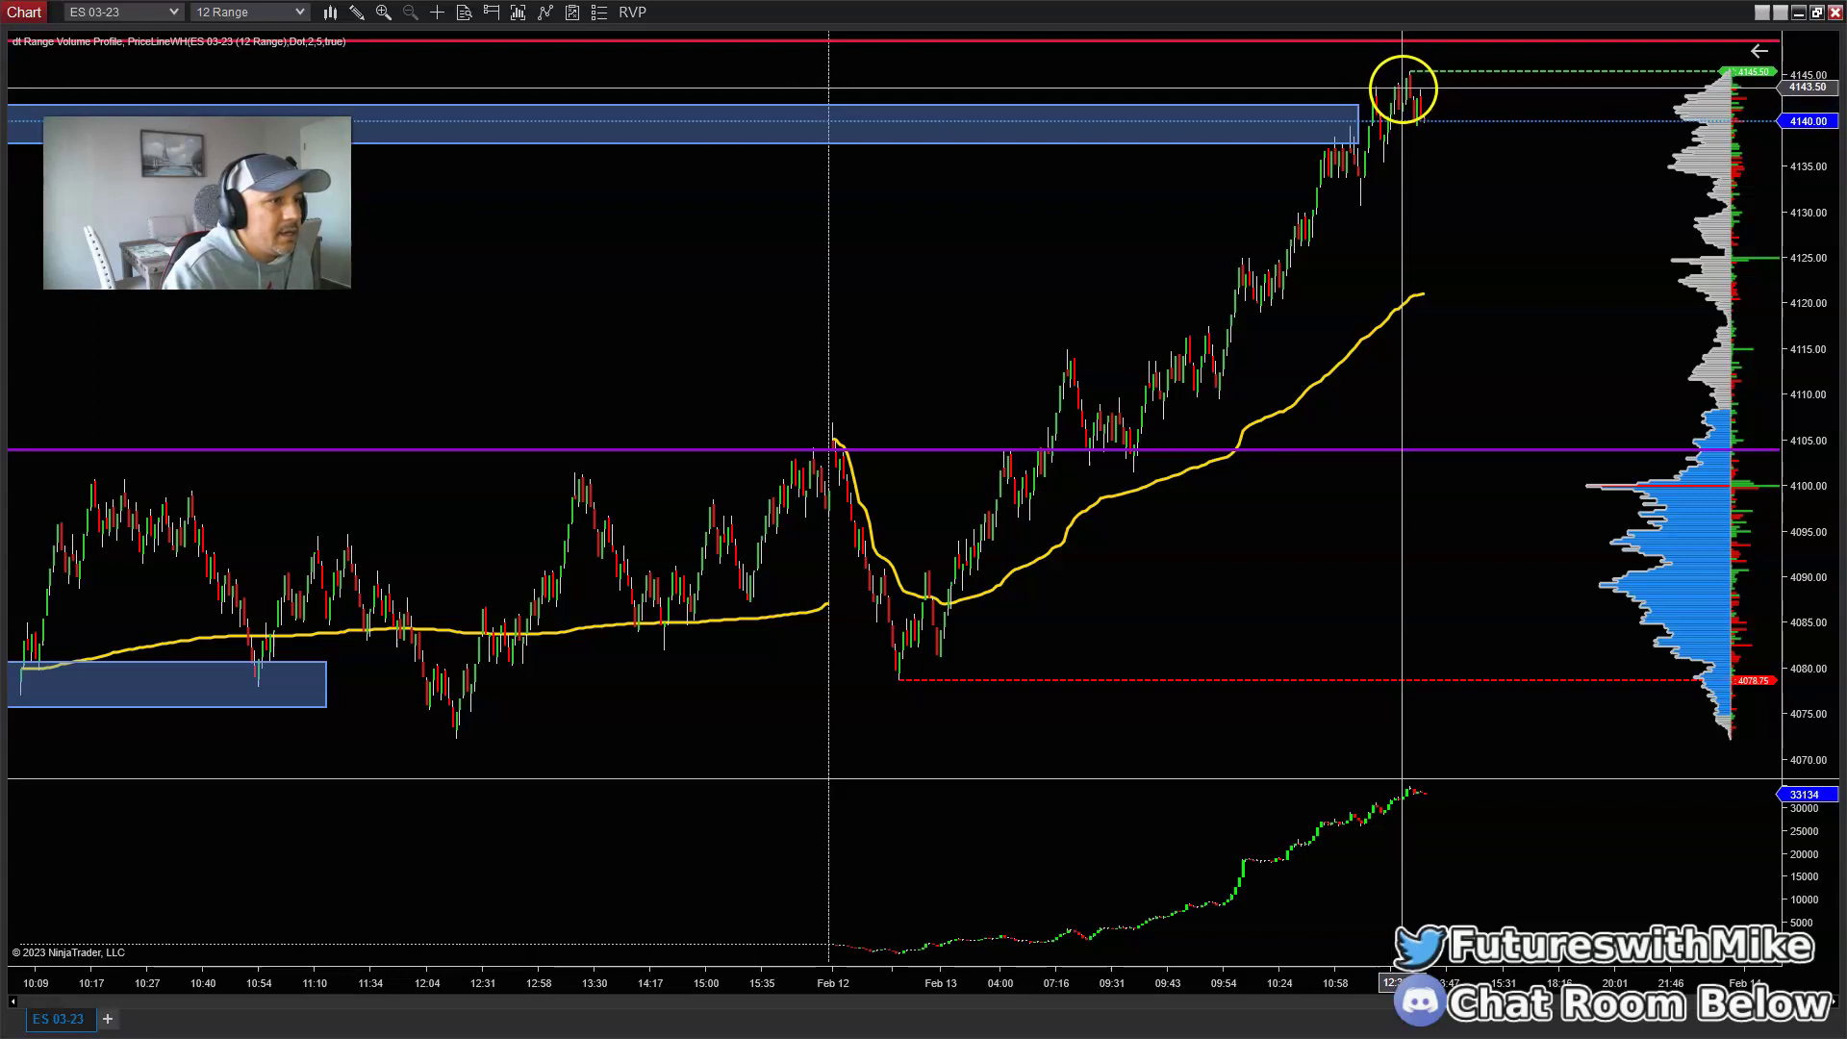
{"action": "mouse_move", "coordinate": [1402, 88]}
{"action": "left_mouse_down"}
{"action": "mouse_move", "coordinate": [1385, 153]}
{"action": "mouse_move", "coordinate": [1418, 186]}
{"action": "mouse_move", "coordinate": [1423, 114]}
{"action": "left_mouse_up"}
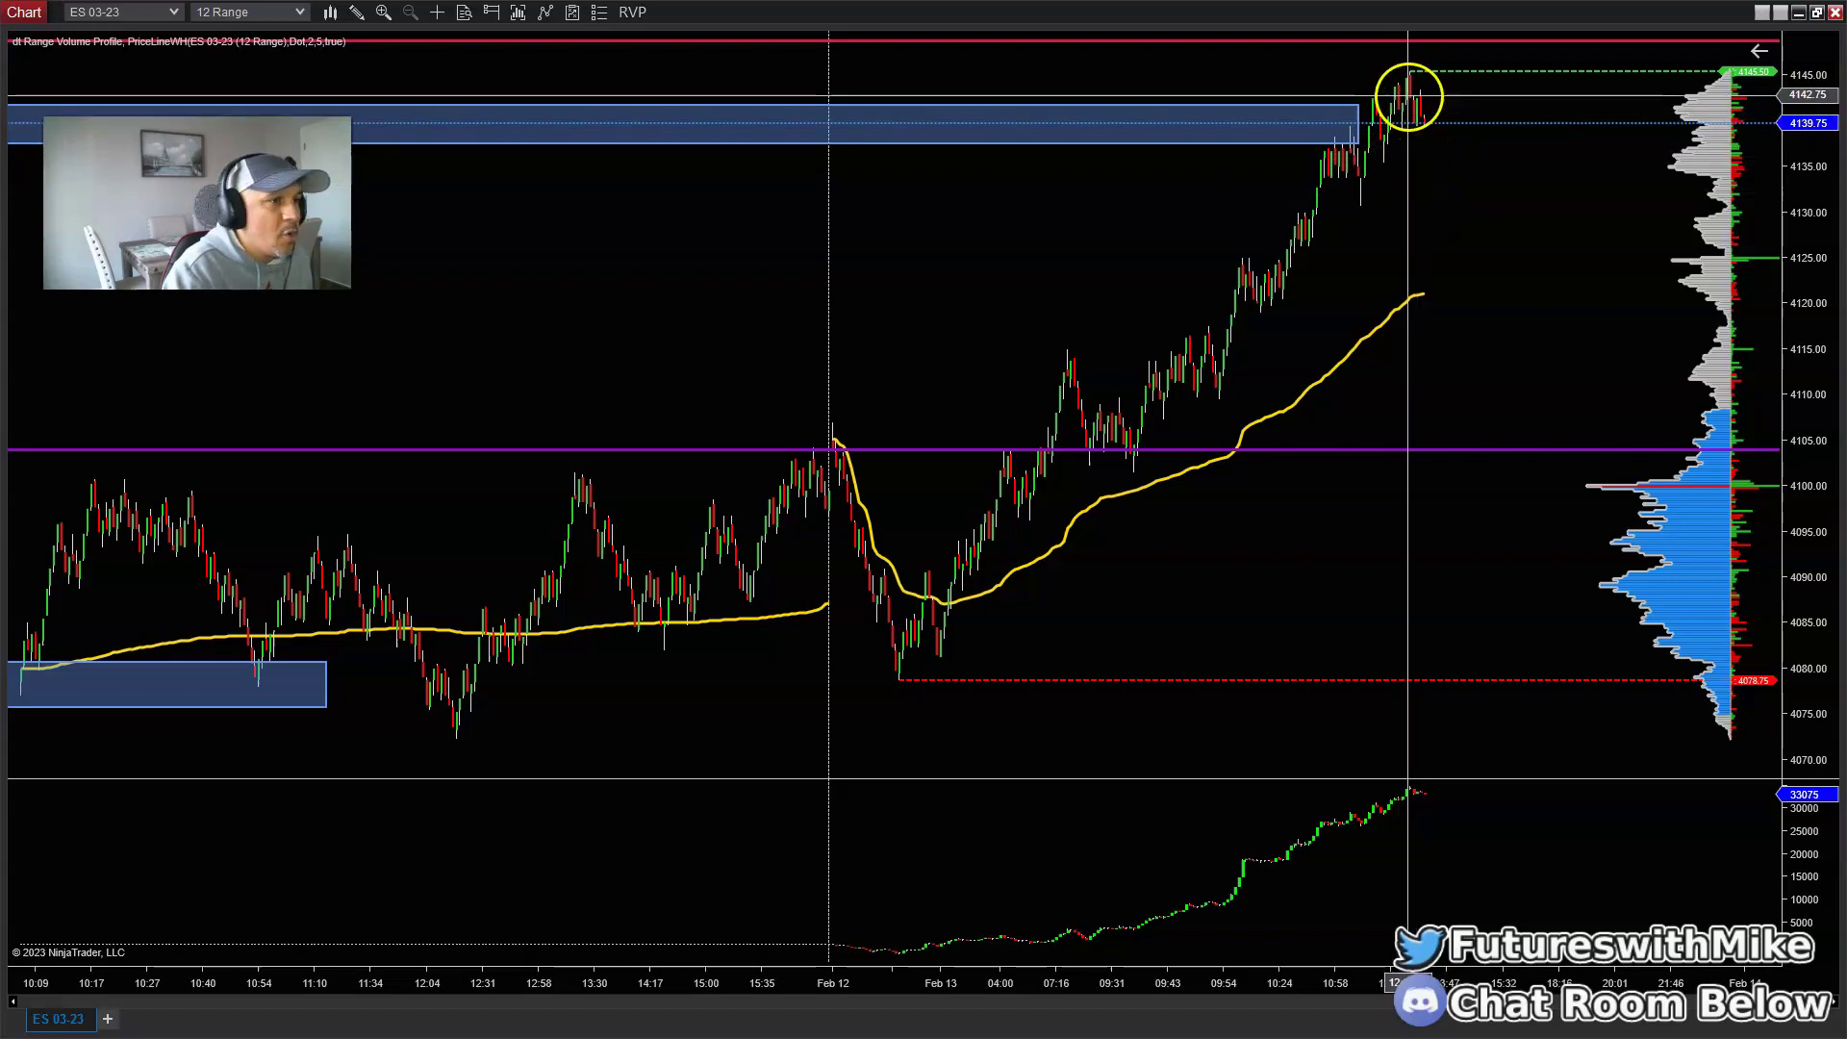
{"action": "right_click", "coordinate": [1408, 95]}
{"action": "left_click", "coordinate": [1109, 708]}
{"action": "mouse_move", "coordinate": [1352, 231]}
{"action": "left_mouse_down"}
{"action": "mouse_move", "coordinate": [1423, 284]}
{"action": "mouse_move", "coordinate": [1455, 241]}
{"action": "mouse_move", "coordinate": [1381, 256]}
{"action": "mouse_move", "coordinate": [1424, 140]}
{"action": "mouse_move", "coordinate": [1360, 87]}
{"action": "mouse_move", "coordinate": [1716, 33]}
{"action": "mouse_move", "coordinate": [1570, 73]}
{"action": "left_mouse_up"}
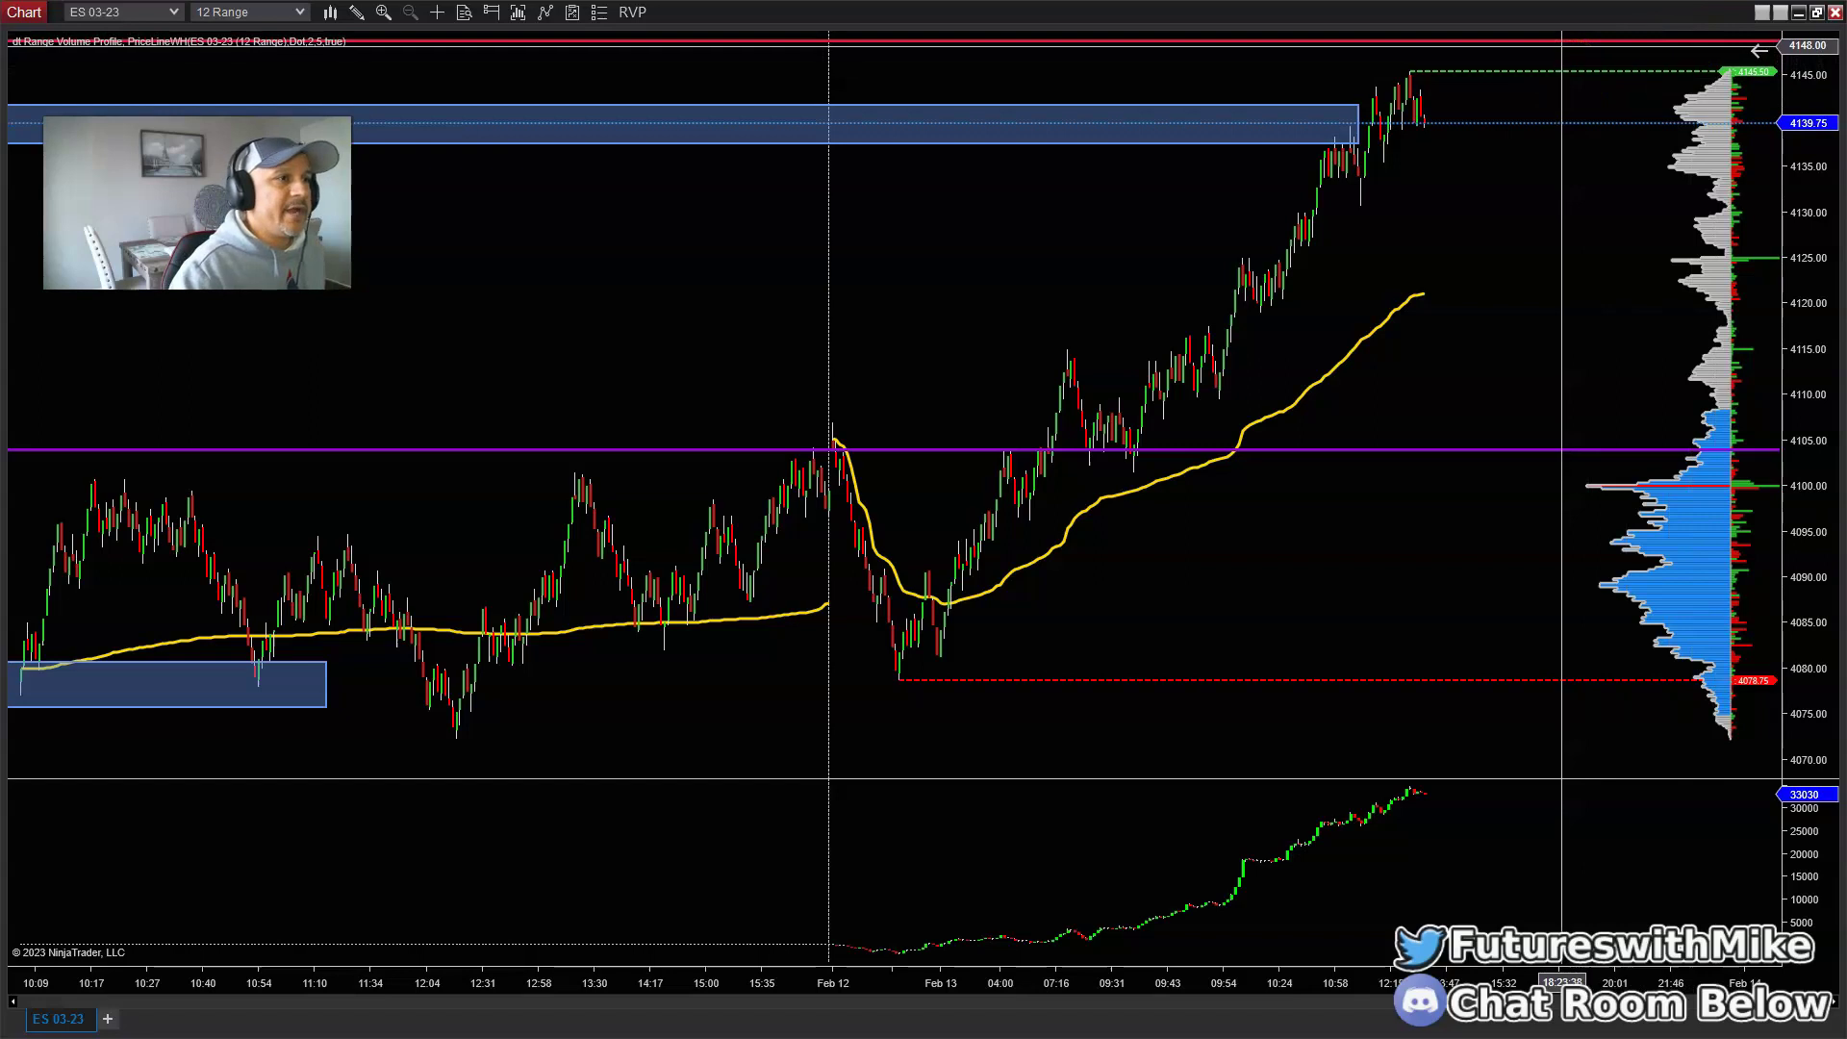
{"action": "mouse_move", "coordinate": [1450, 239]}
{"action": "left_mouse_down"}
{"action": "mouse_move", "coordinate": [1439, 189]}
{"action": "mouse_move", "coordinate": [1356, 141]}
{"action": "mouse_move", "coordinate": [1402, 83]}
{"action": "mouse_move", "coordinate": [1439, 230]}
{"action": "mouse_move", "coordinate": [1385, 234]}
{"action": "mouse_move", "coordinate": [1344, 136]}
{"action": "left_mouse_up"}
{"action": "mouse_move", "coordinate": [1257, 500]}
{"action": "left_mouse_down"}
{"action": "mouse_move", "coordinate": [655, 831]}
{"action": "mouse_move", "coordinate": [684, 977]}
{"action": "mouse_move", "coordinate": [738, 952]}
{"action": "left_mouse_up"}
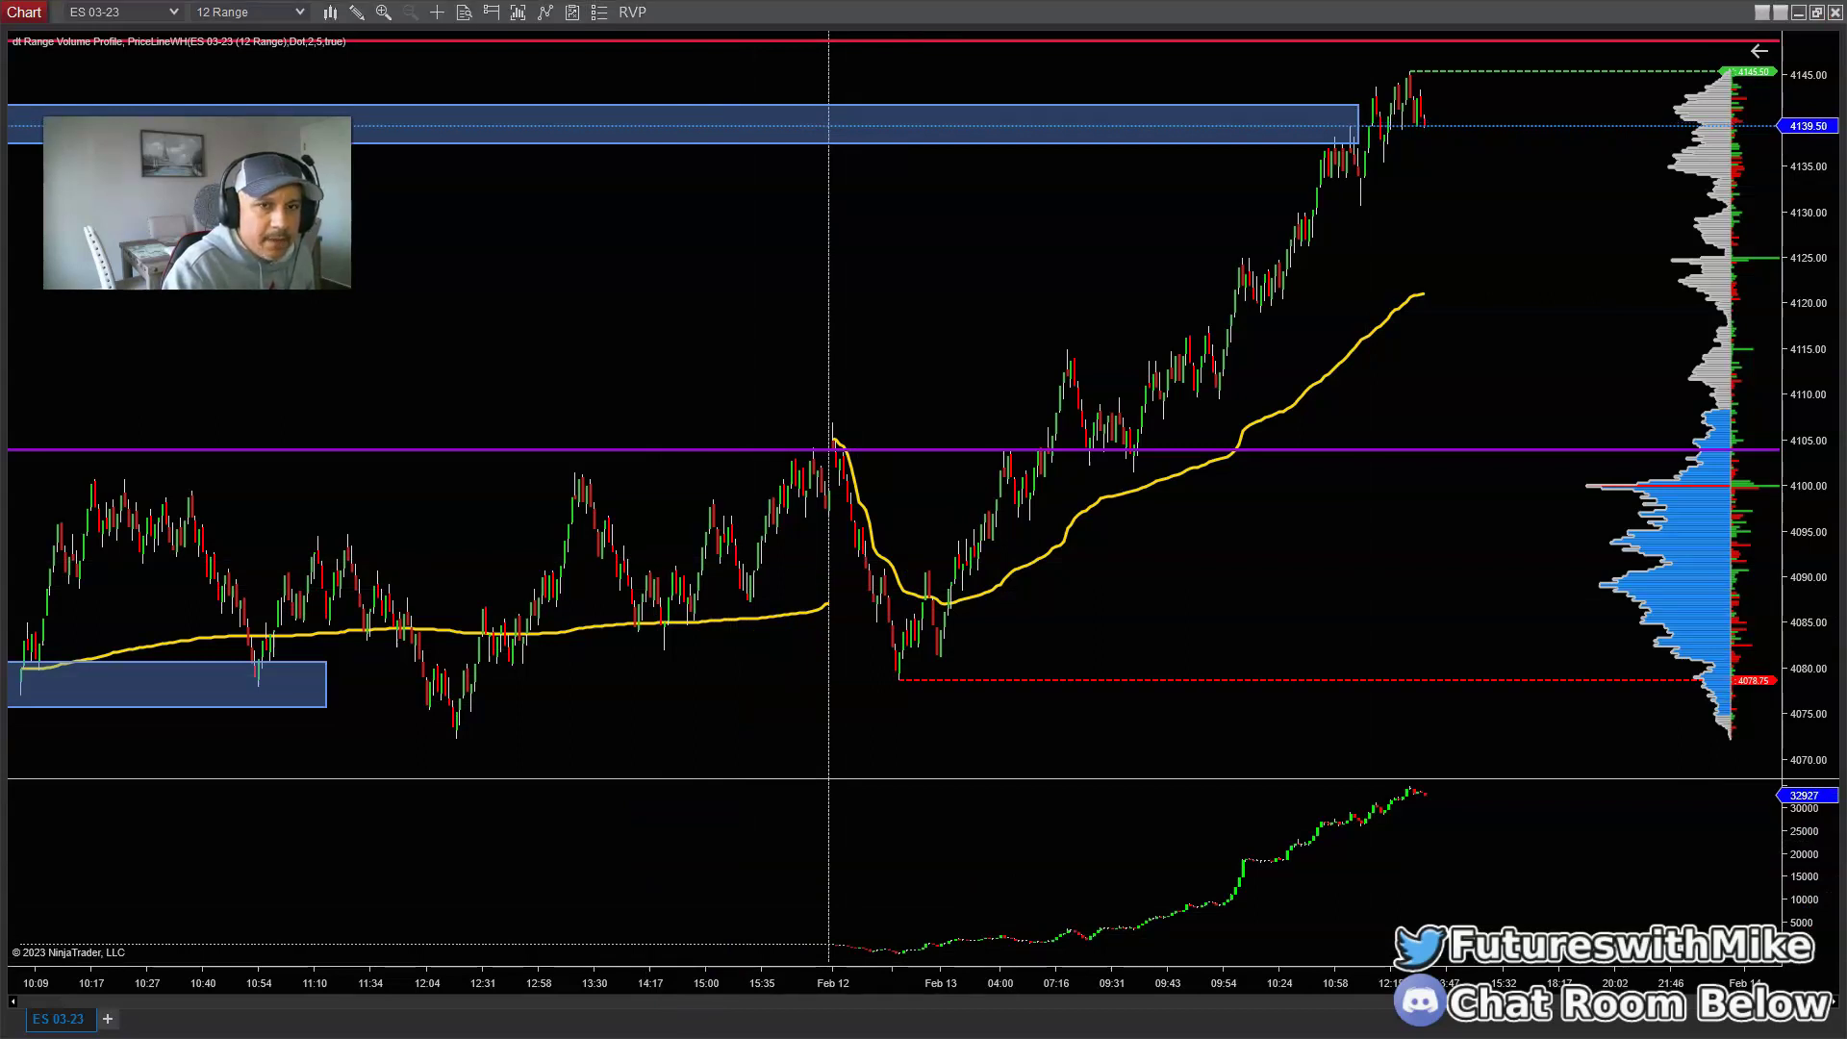
Step: Bring up the Discord chat room full-size and review the day's trade posts in the trading_floor channel
{"action": "left_click_drag", "start_coordinate": [1846, 202], "coordinate": [919, 216]}
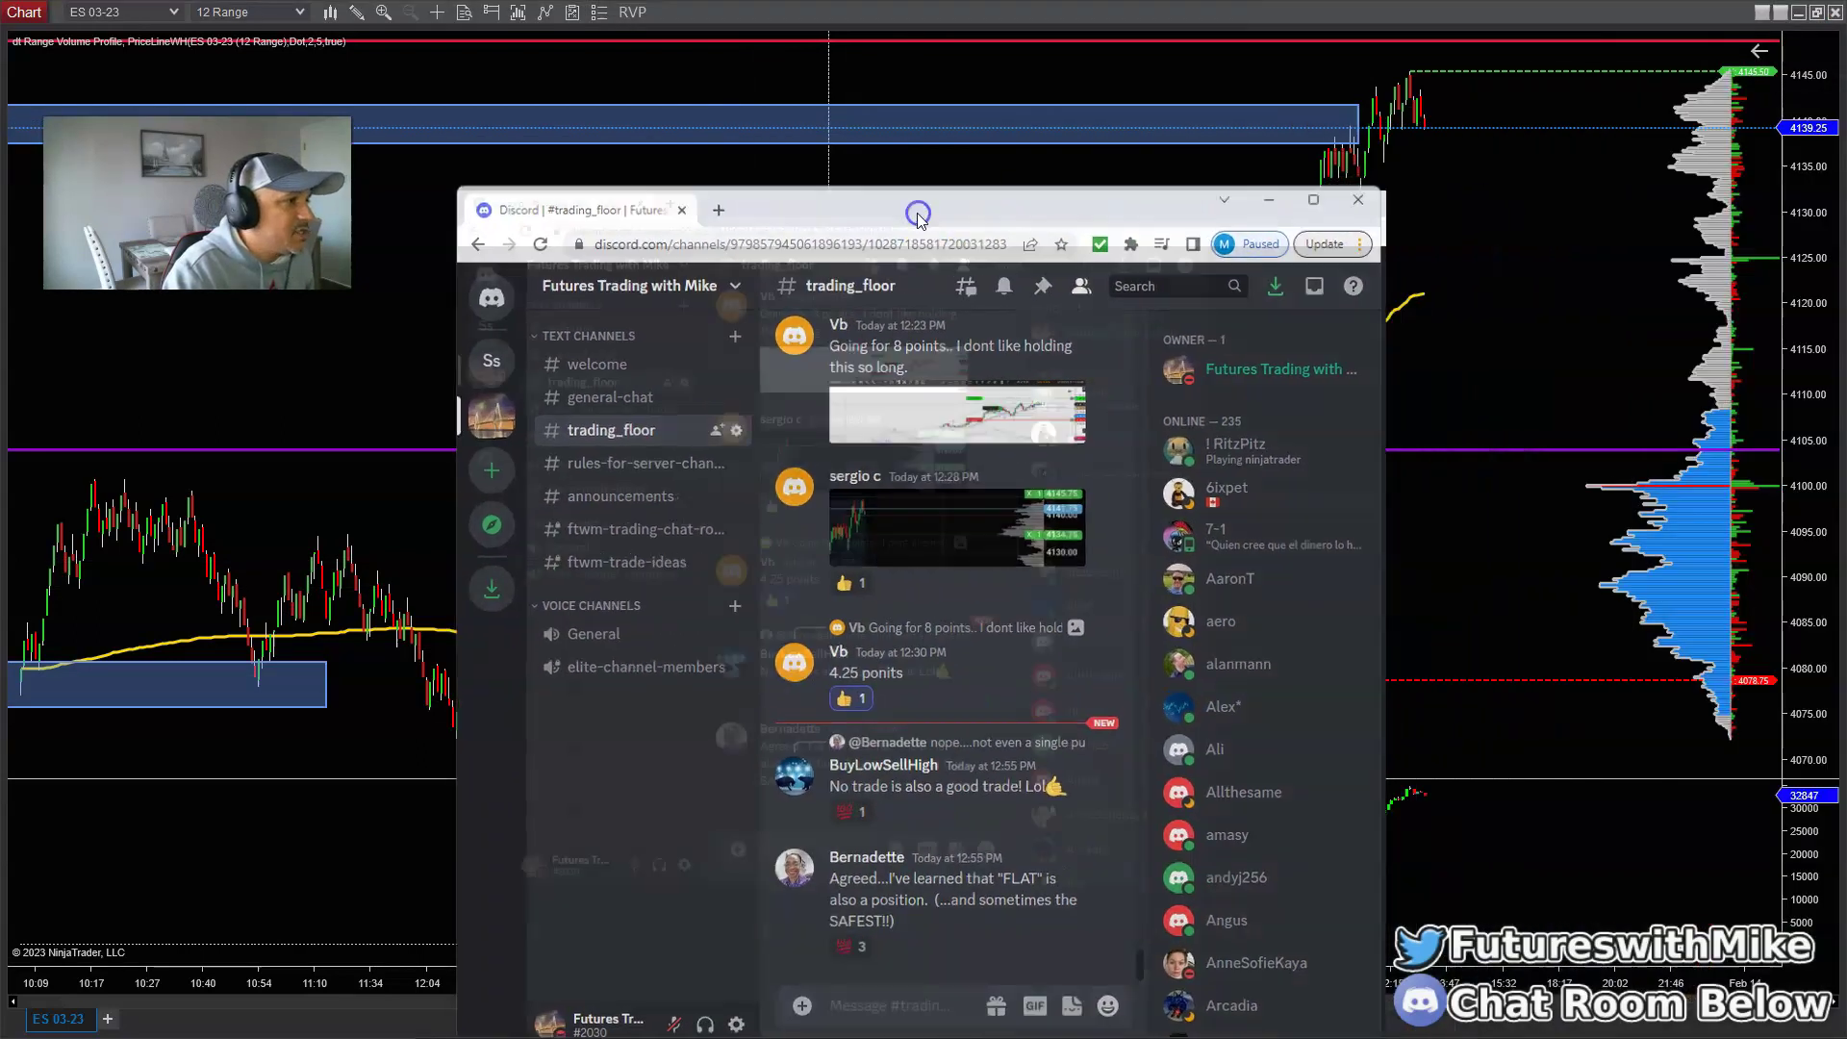
{"action": "double_click", "coordinate": [919, 217]}
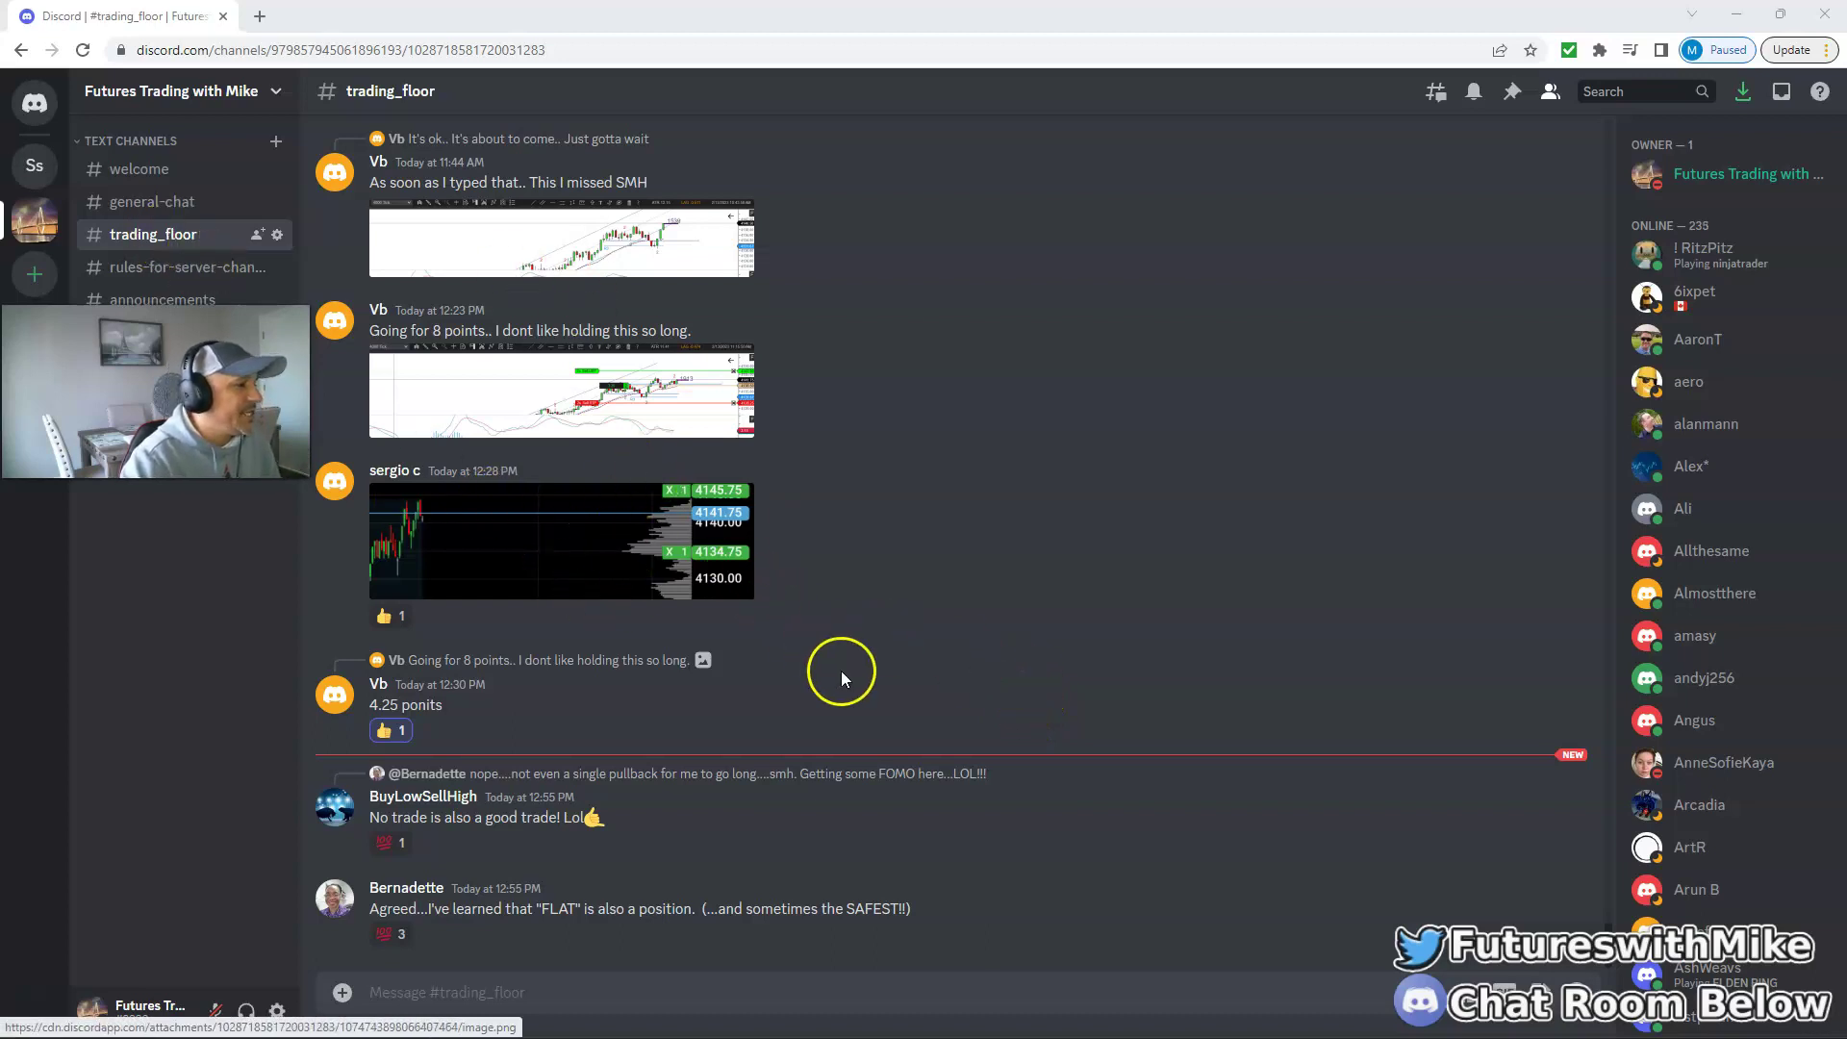
{"action": "scroll", "coordinate": [847, 673], "scroll_direction": "up", "scroll_amount": 15}
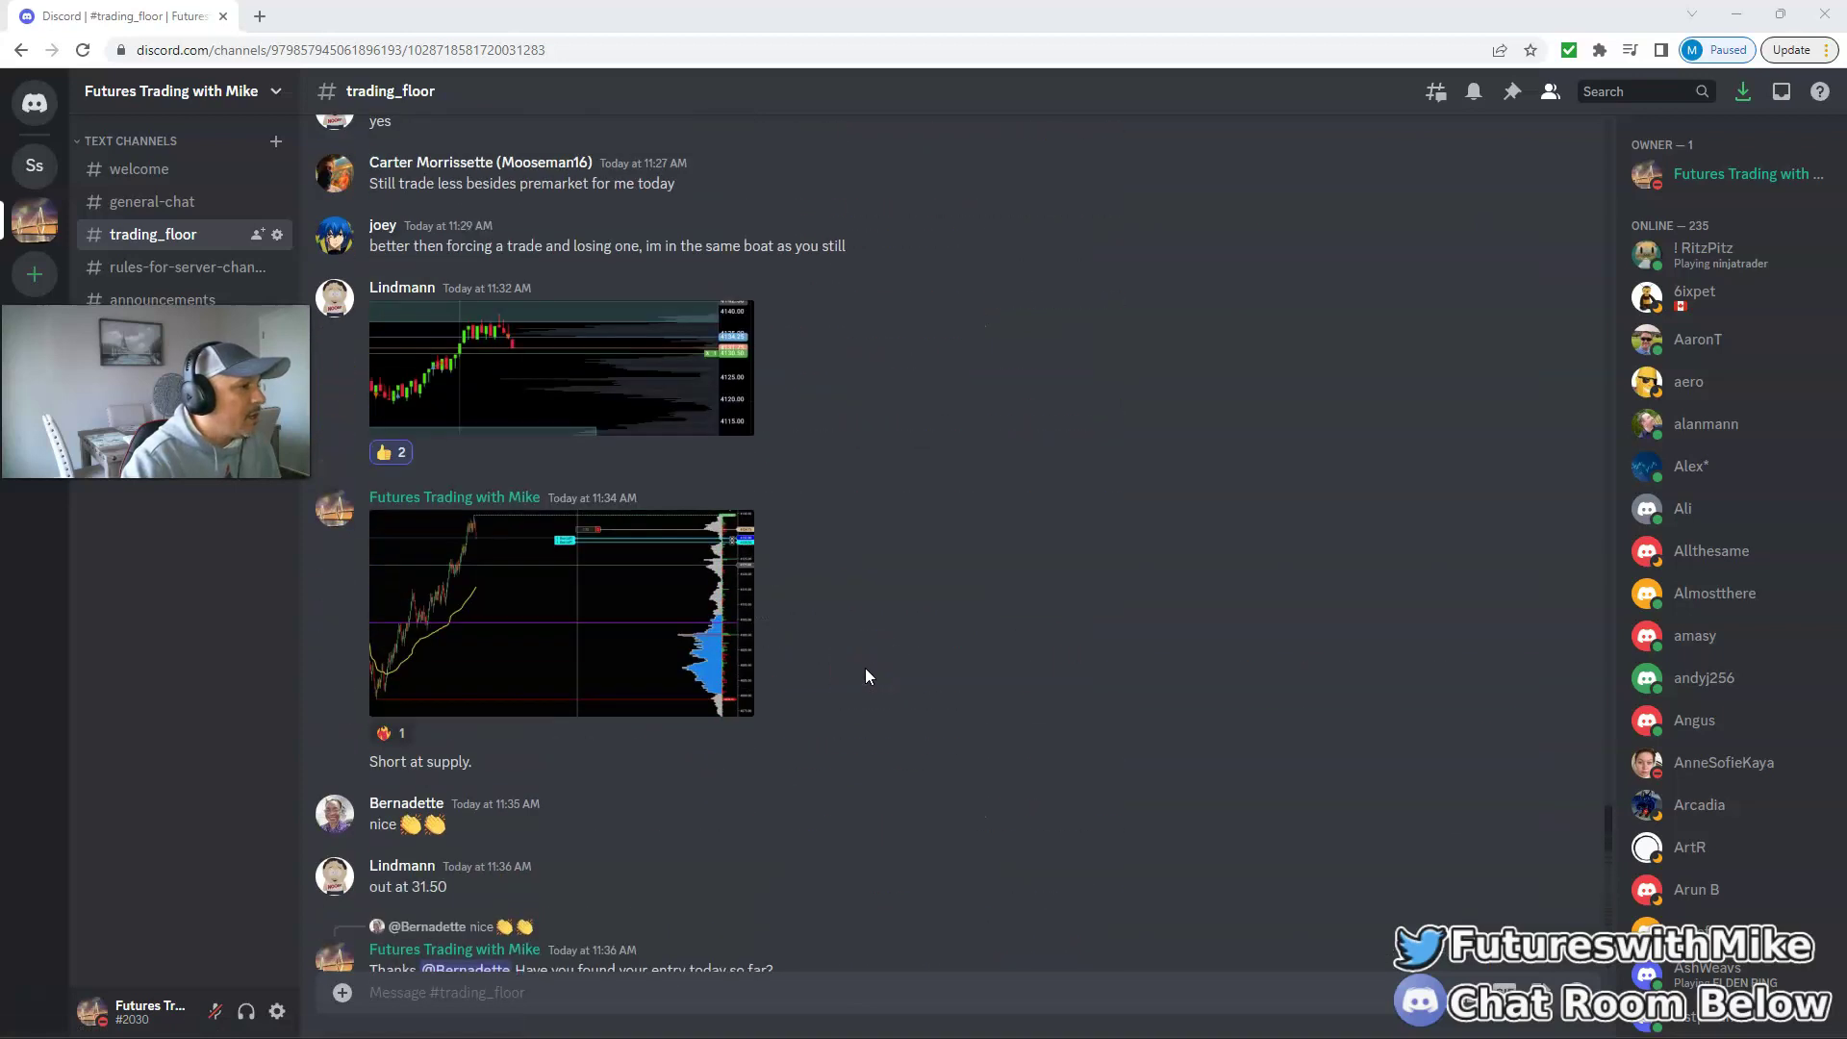
{"action": "scroll", "coordinate": [864, 668], "scroll_direction": "up", "scroll_amount": 3}
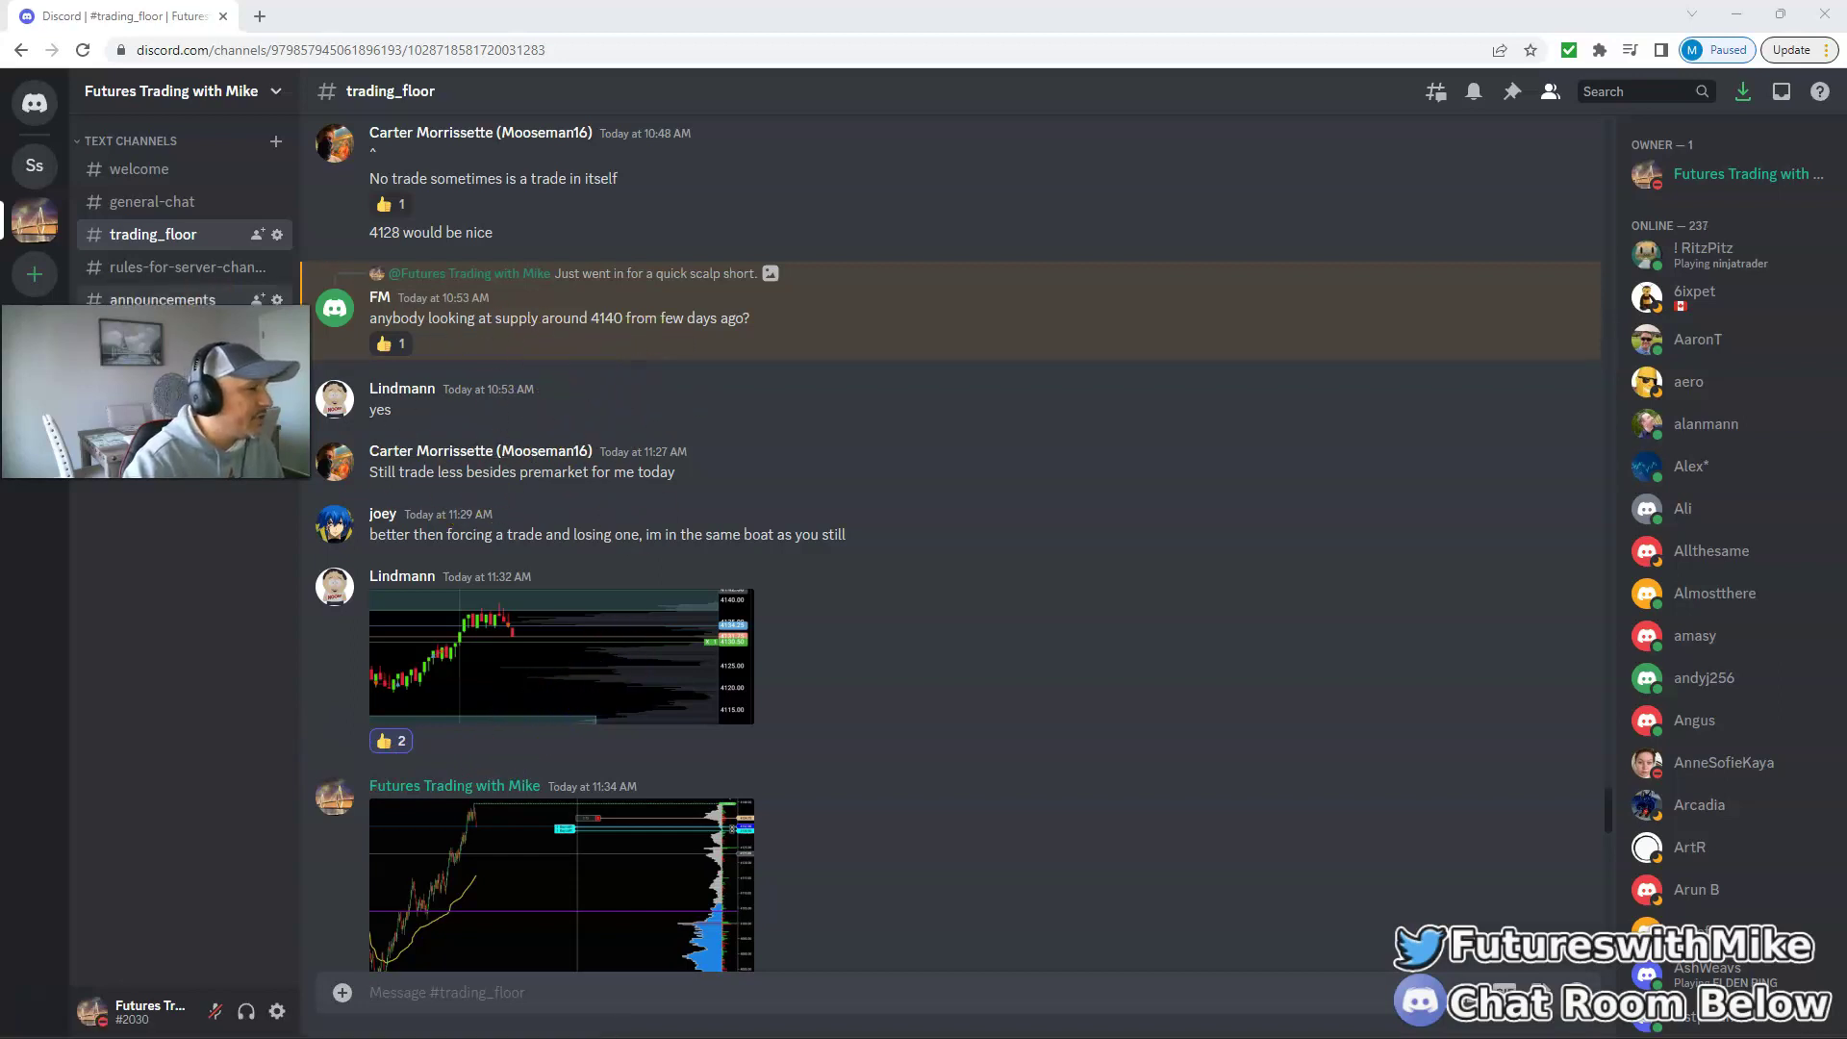
Step: Read the February 10 to 13 messages in the general-chat channel, including the 50% fib discussion
{"action": "left_click", "coordinate": [180, 200]}
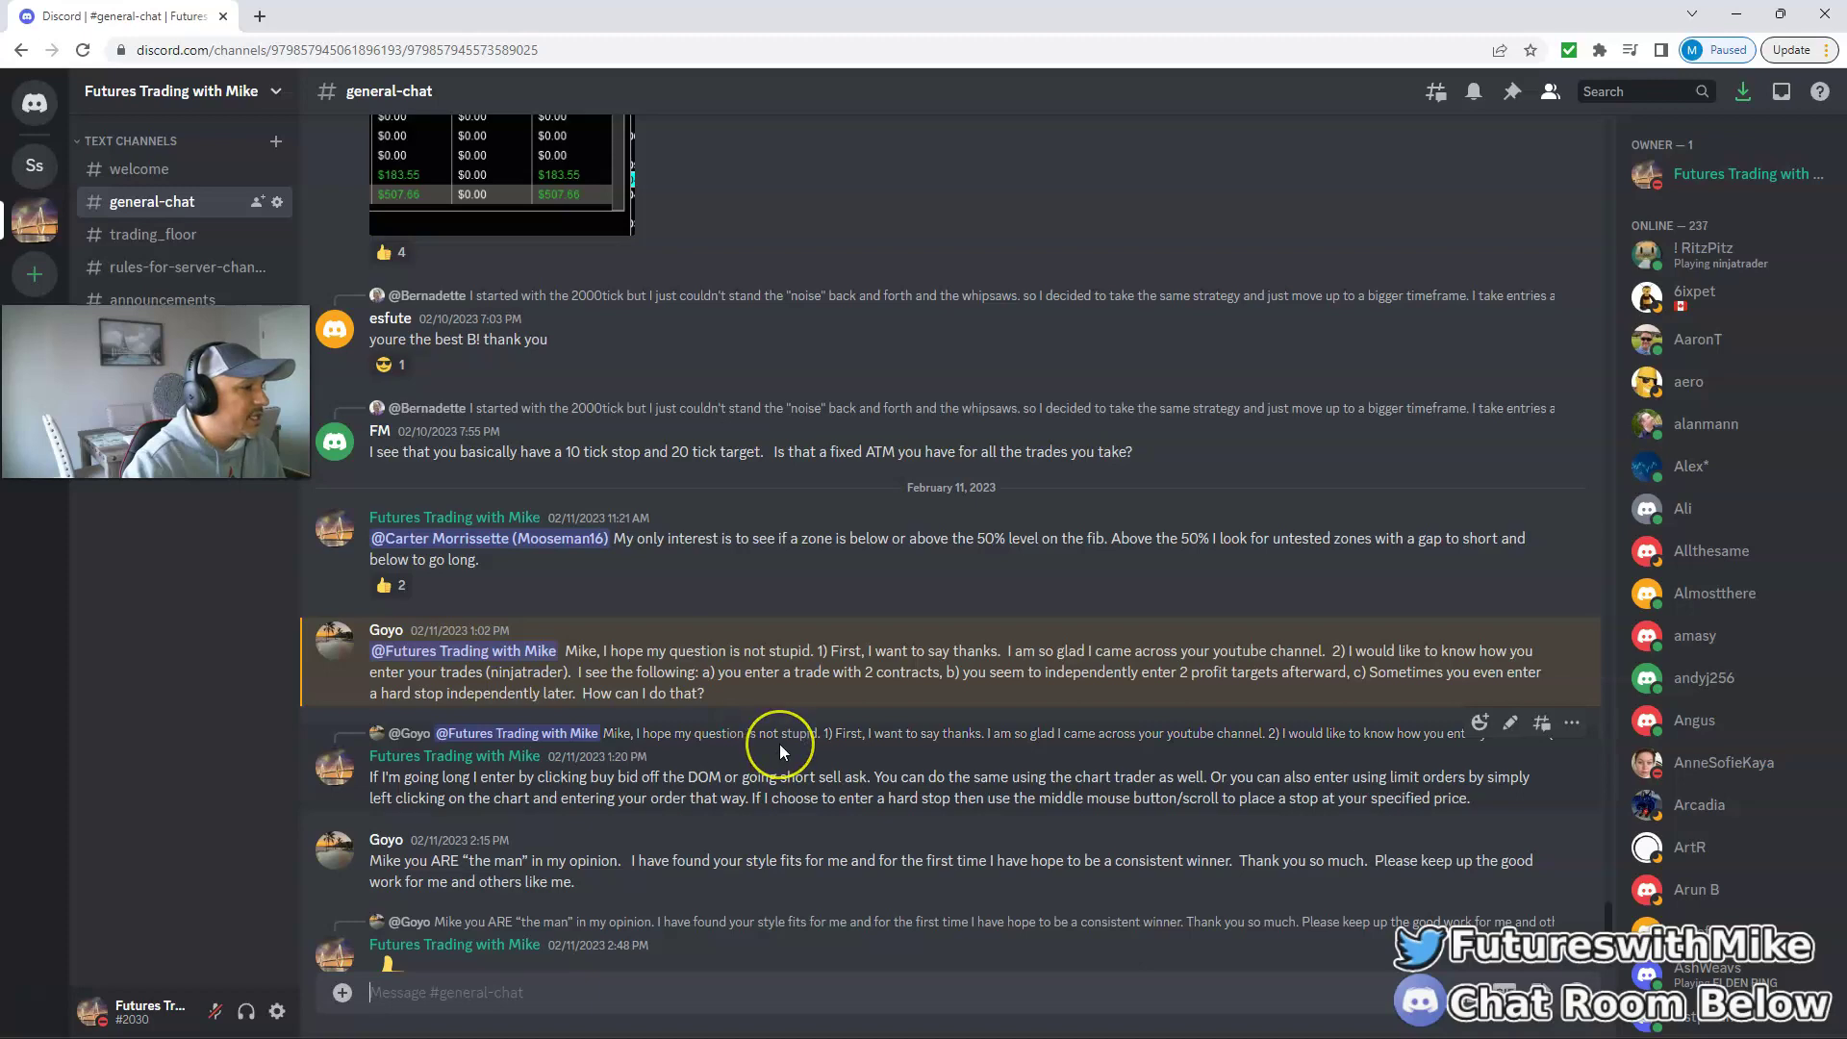
{"action": "scroll", "coordinate": [779, 742], "scroll_direction": "up", "scroll_amount": 4}
{"action": "scroll", "coordinate": [780, 742], "scroll_direction": "up", "scroll_amount": 8}
{"action": "scroll", "coordinate": [781, 740], "scroll_direction": "down", "scroll_amount": 7}
{"action": "scroll", "coordinate": [776, 726], "scroll_direction": "down", "scroll_amount": 12}
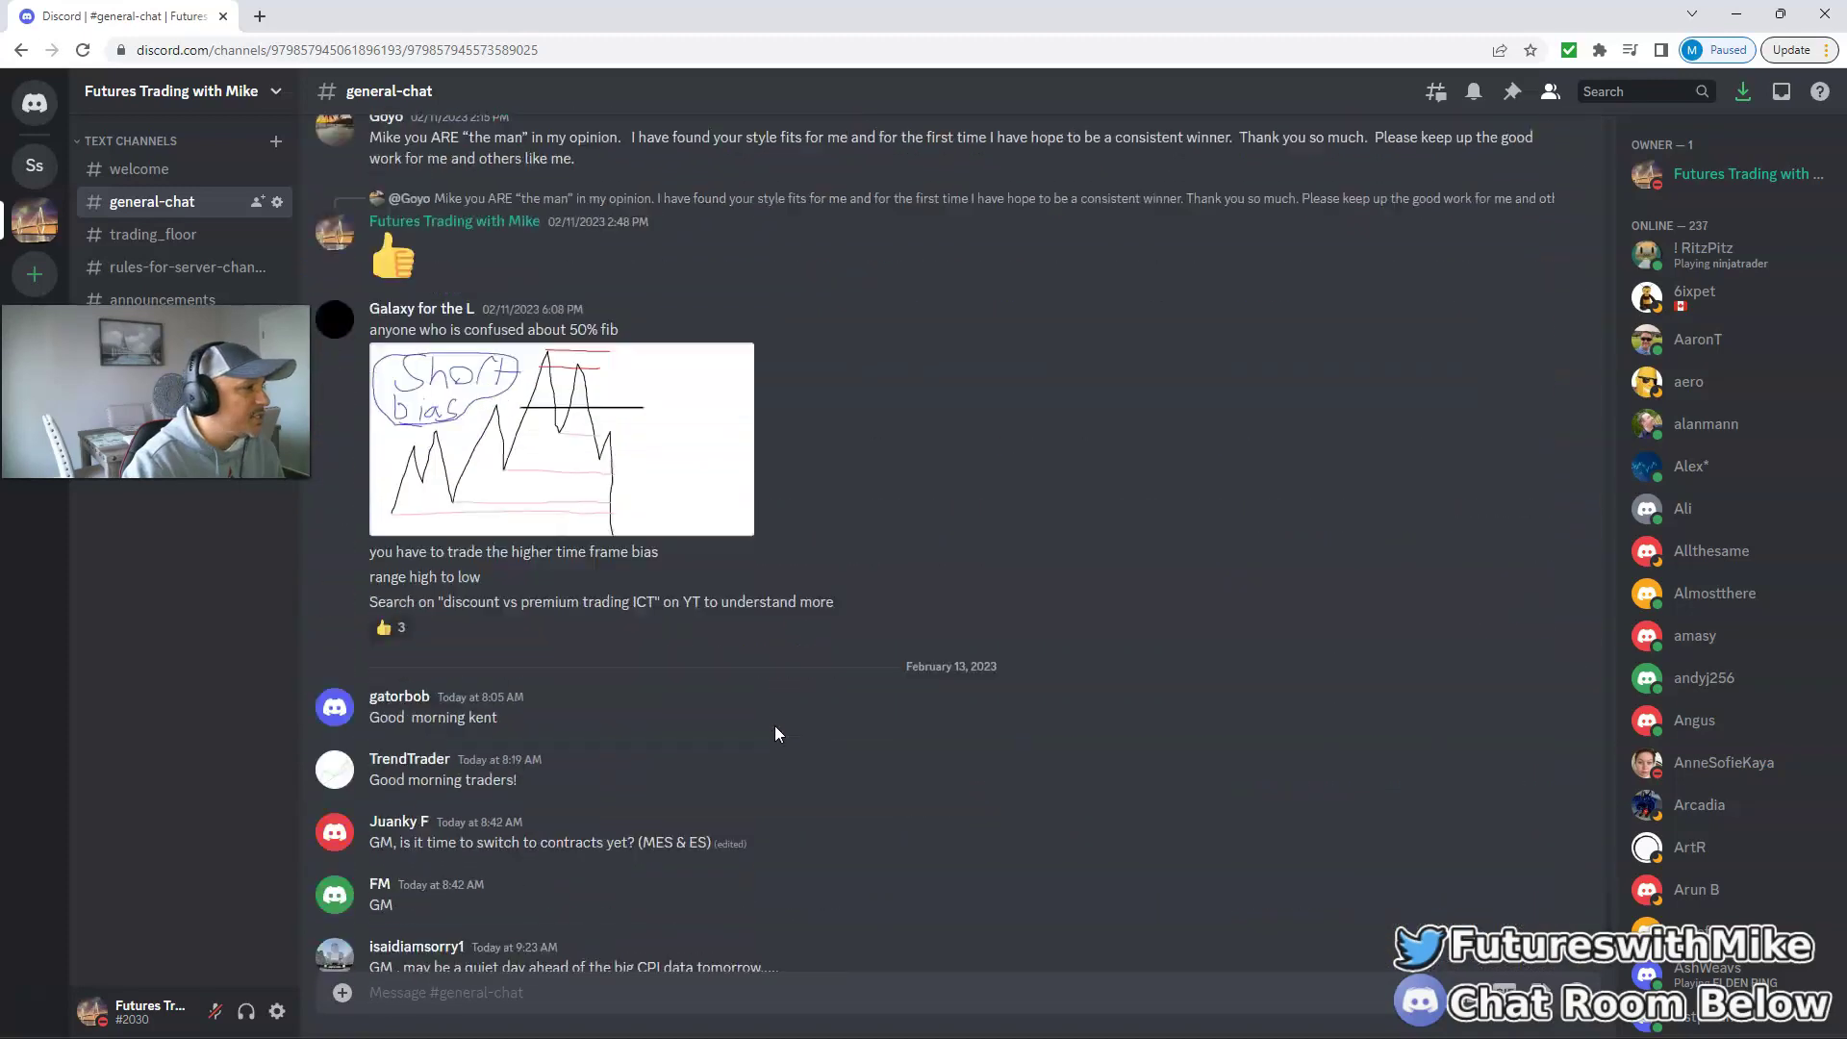
{"action": "scroll", "coordinate": [775, 725], "scroll_direction": "up", "scroll_amount": 4}
{"action": "scroll", "coordinate": [775, 723], "scroll_direction": "up", "scroll_amount": 4}
{"action": "scroll", "coordinate": [773, 717], "scroll_direction": "down", "scroll_amount": 8}
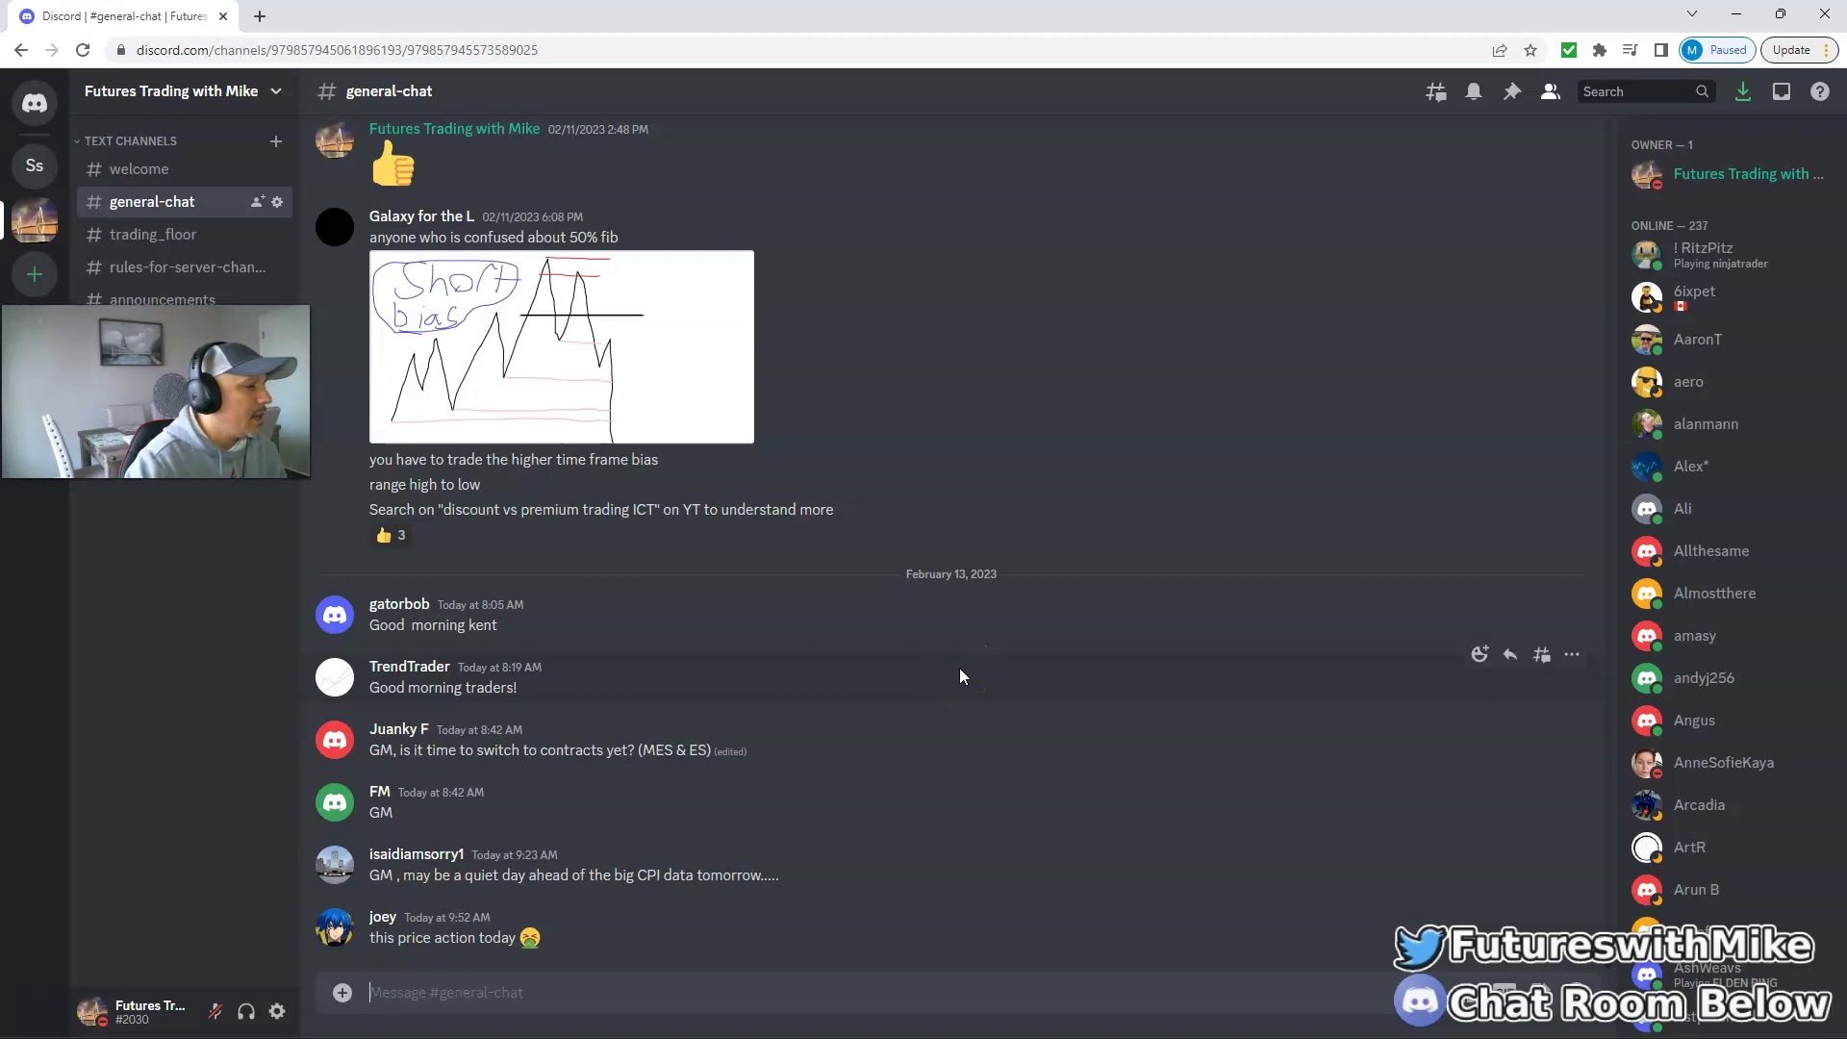
Step: Review the trading_floor channel down to its latest messages and return to the ES 03-23 chart
{"action": "left_click", "coordinate": [149, 237]}
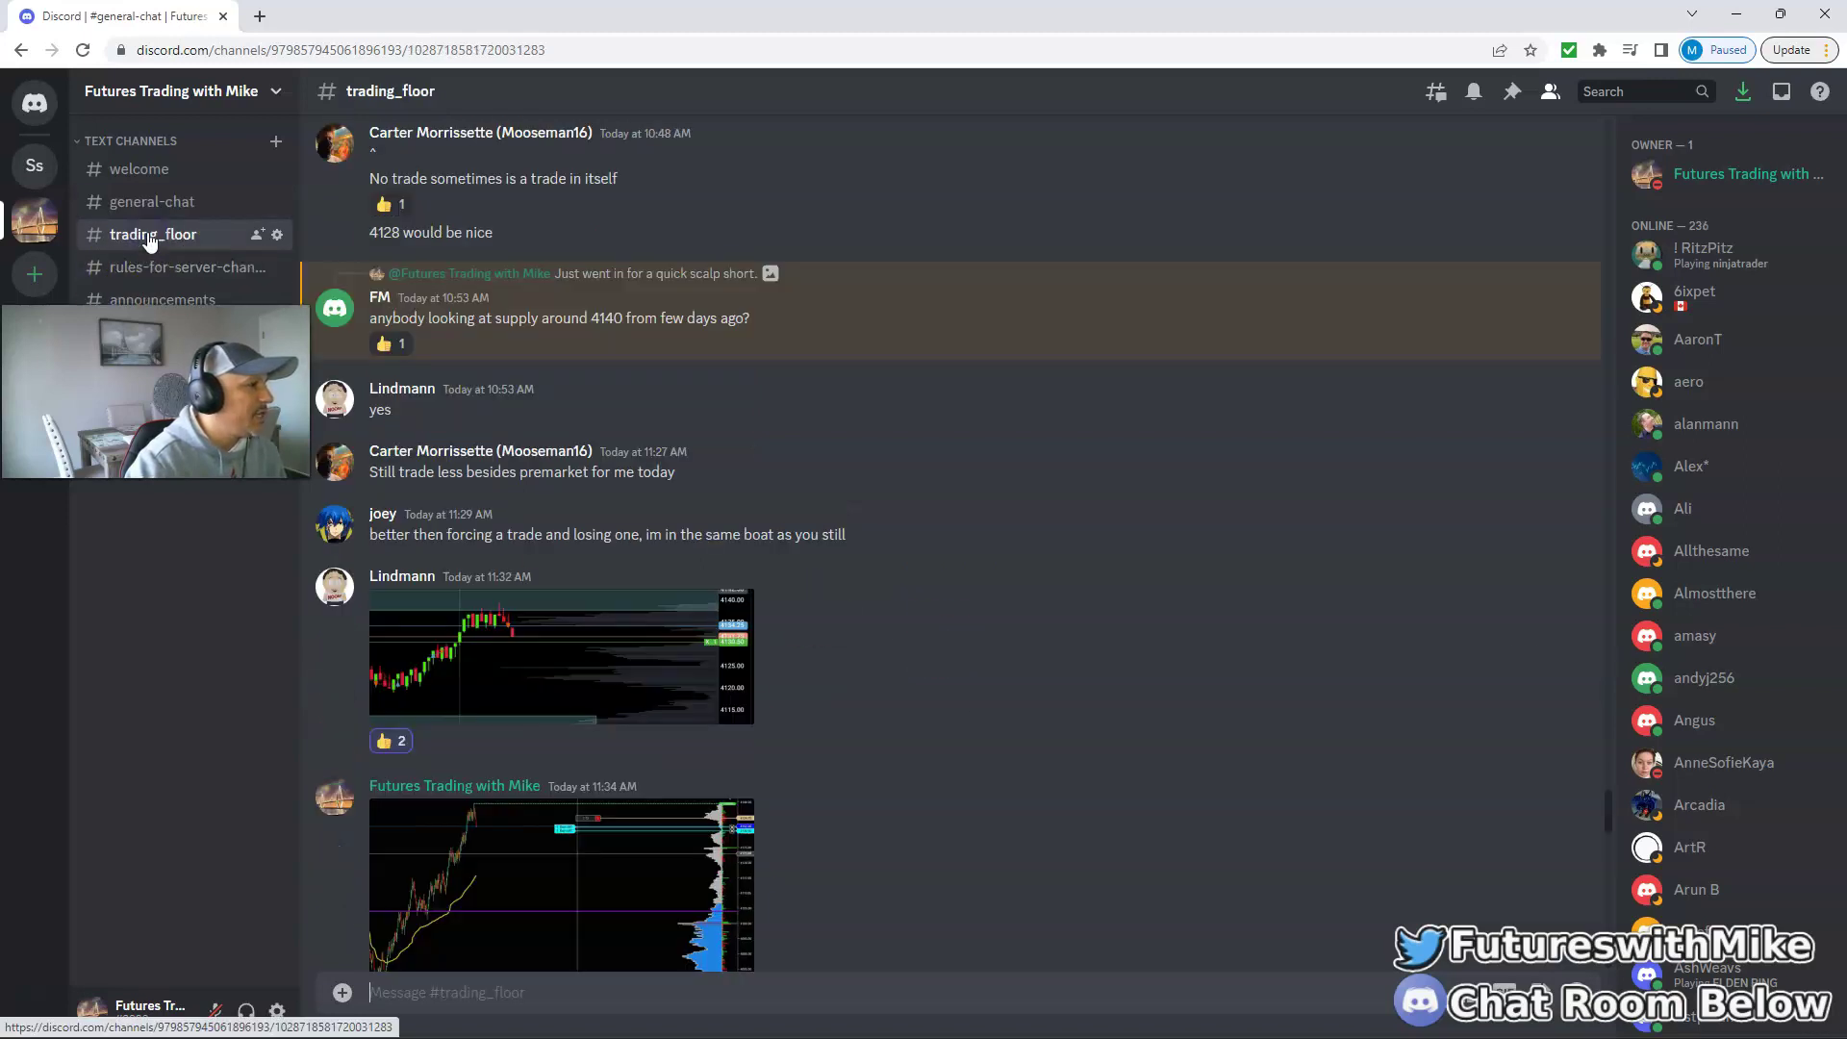
{"action": "scroll", "coordinate": [671, 533], "scroll_direction": "down", "scroll_amount": 4}
{"action": "scroll", "coordinate": [671, 533], "scroll_direction": "down", "scroll_amount": 9}
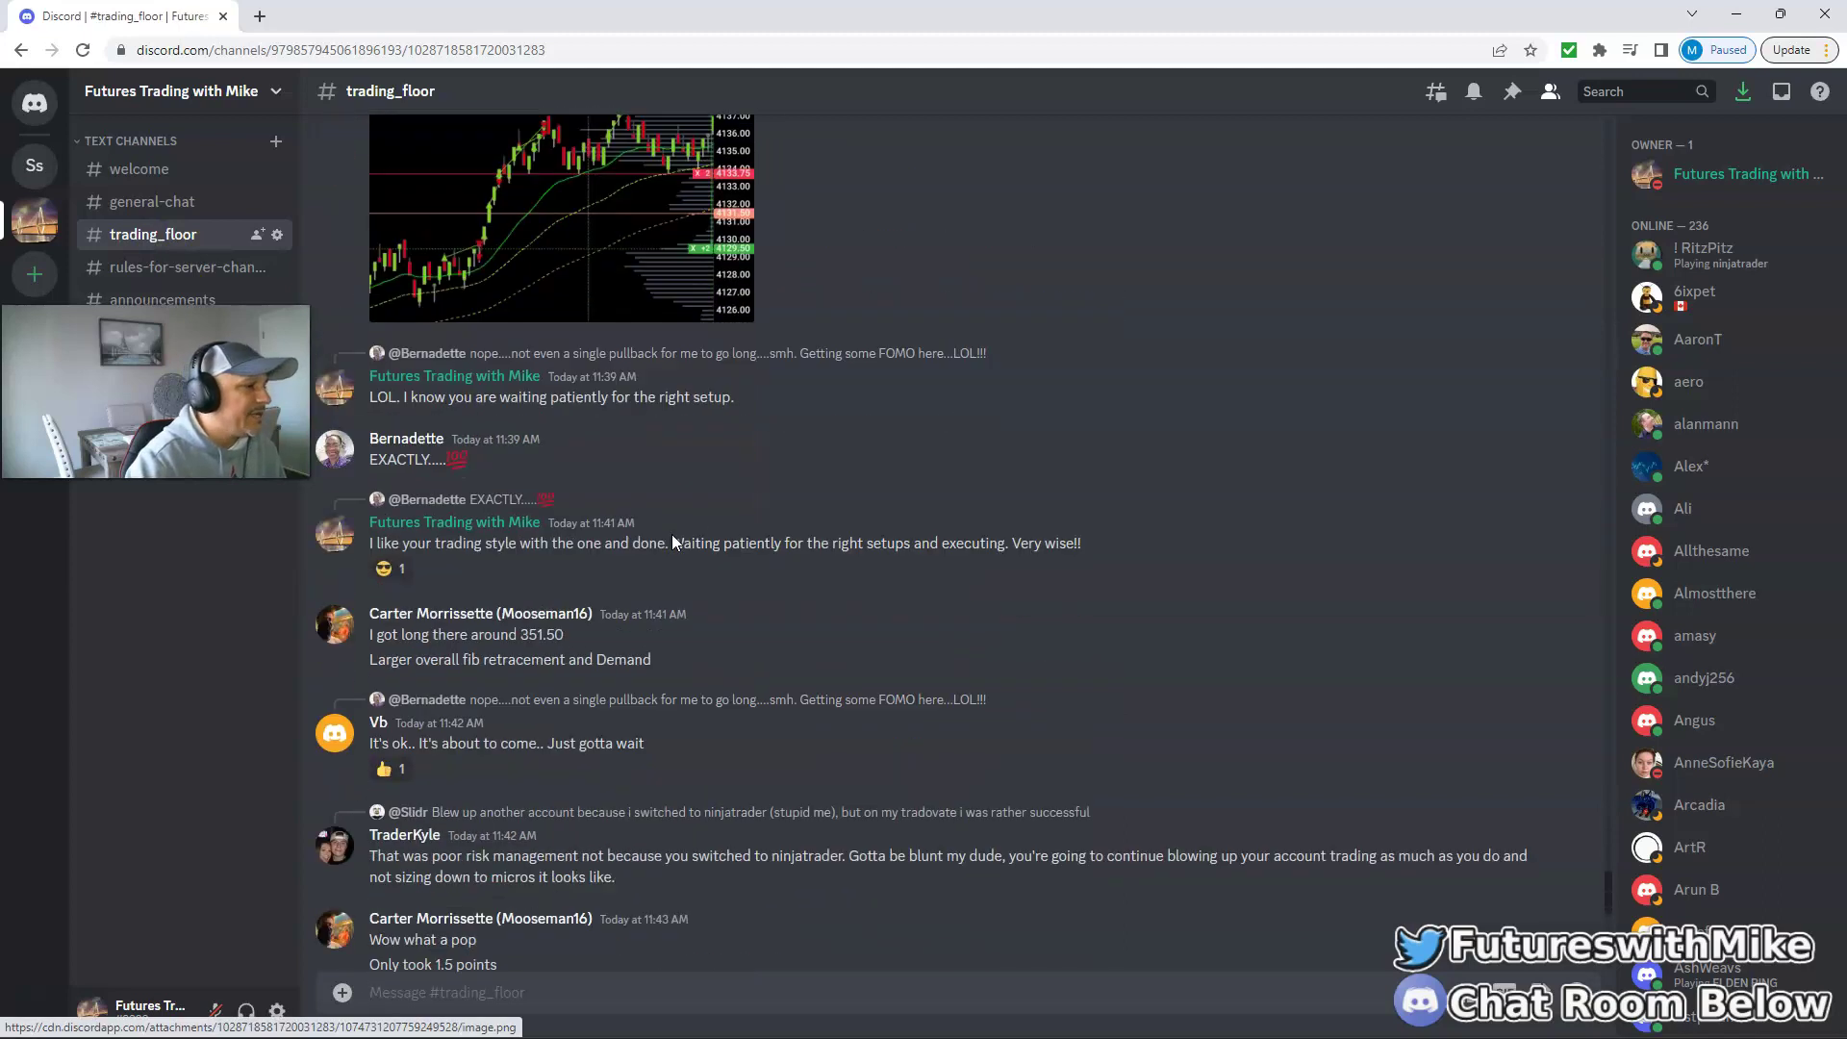
{"action": "scroll", "coordinate": [671, 534], "scroll_direction": "down", "scroll_amount": 9}
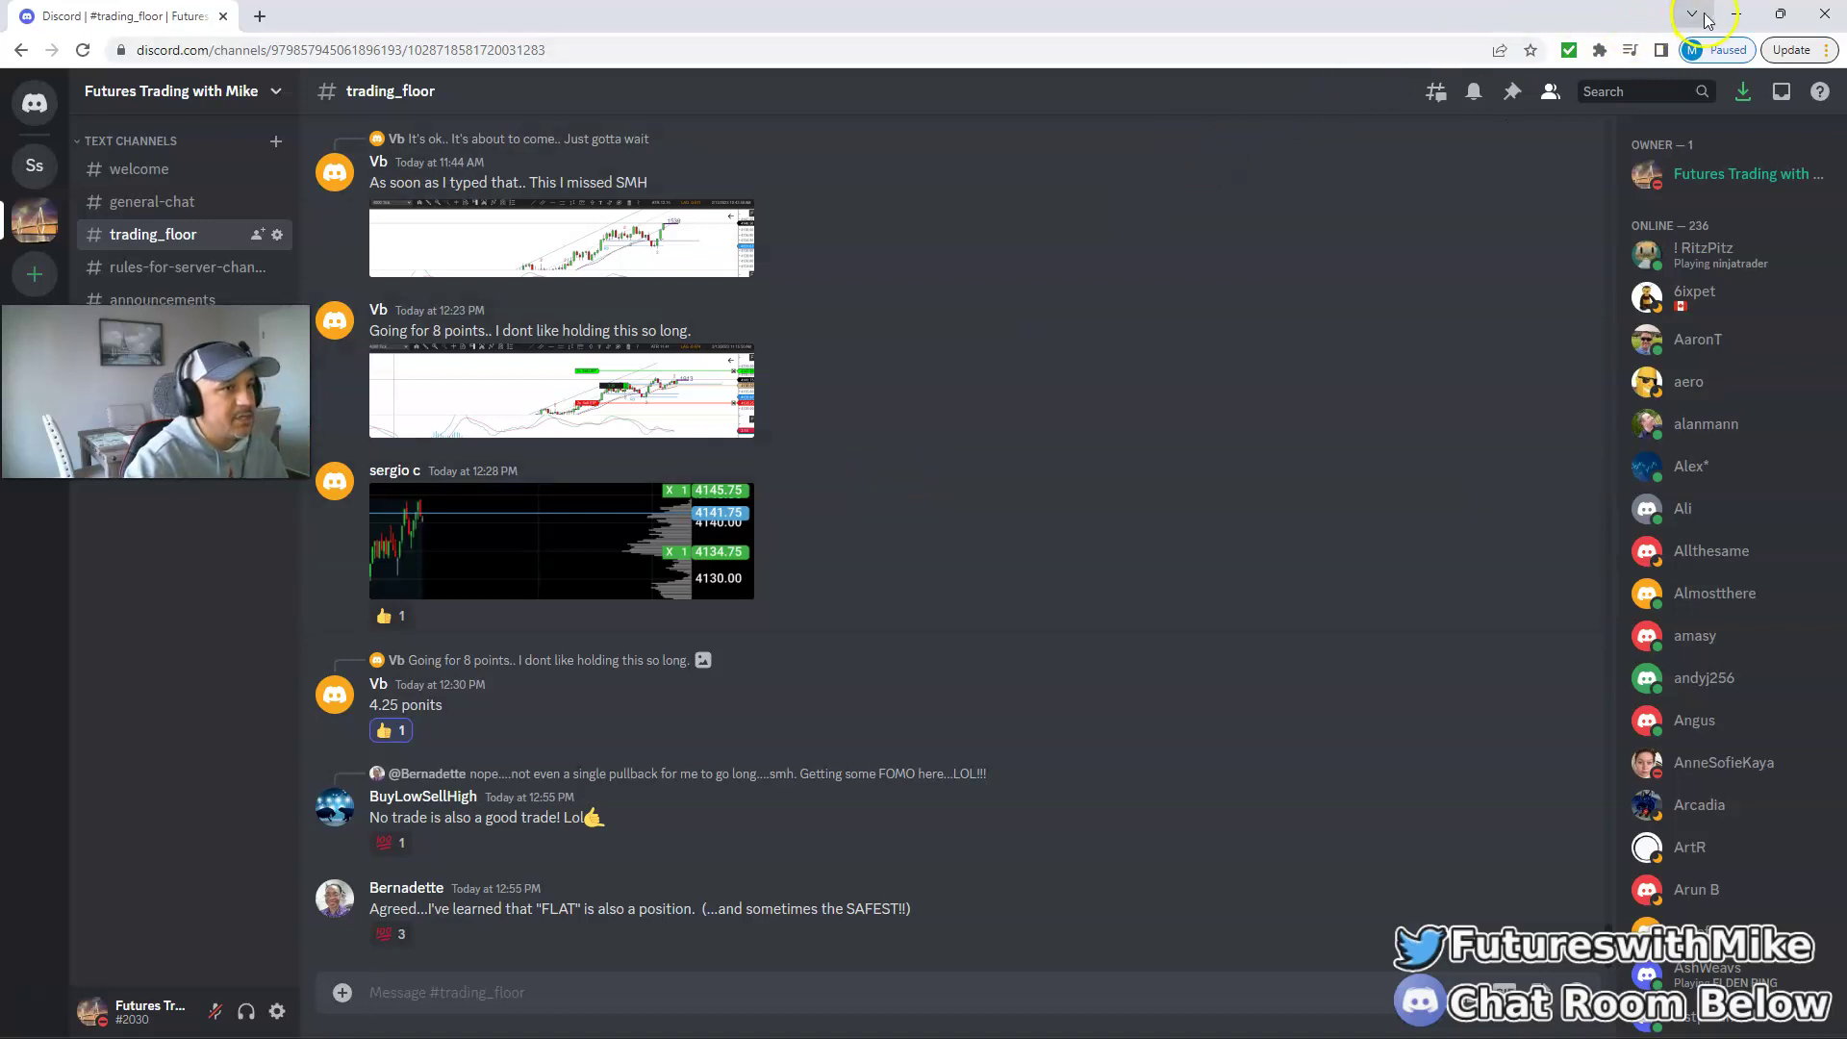
{"action": "left_click", "coordinate": [1734, 14]}
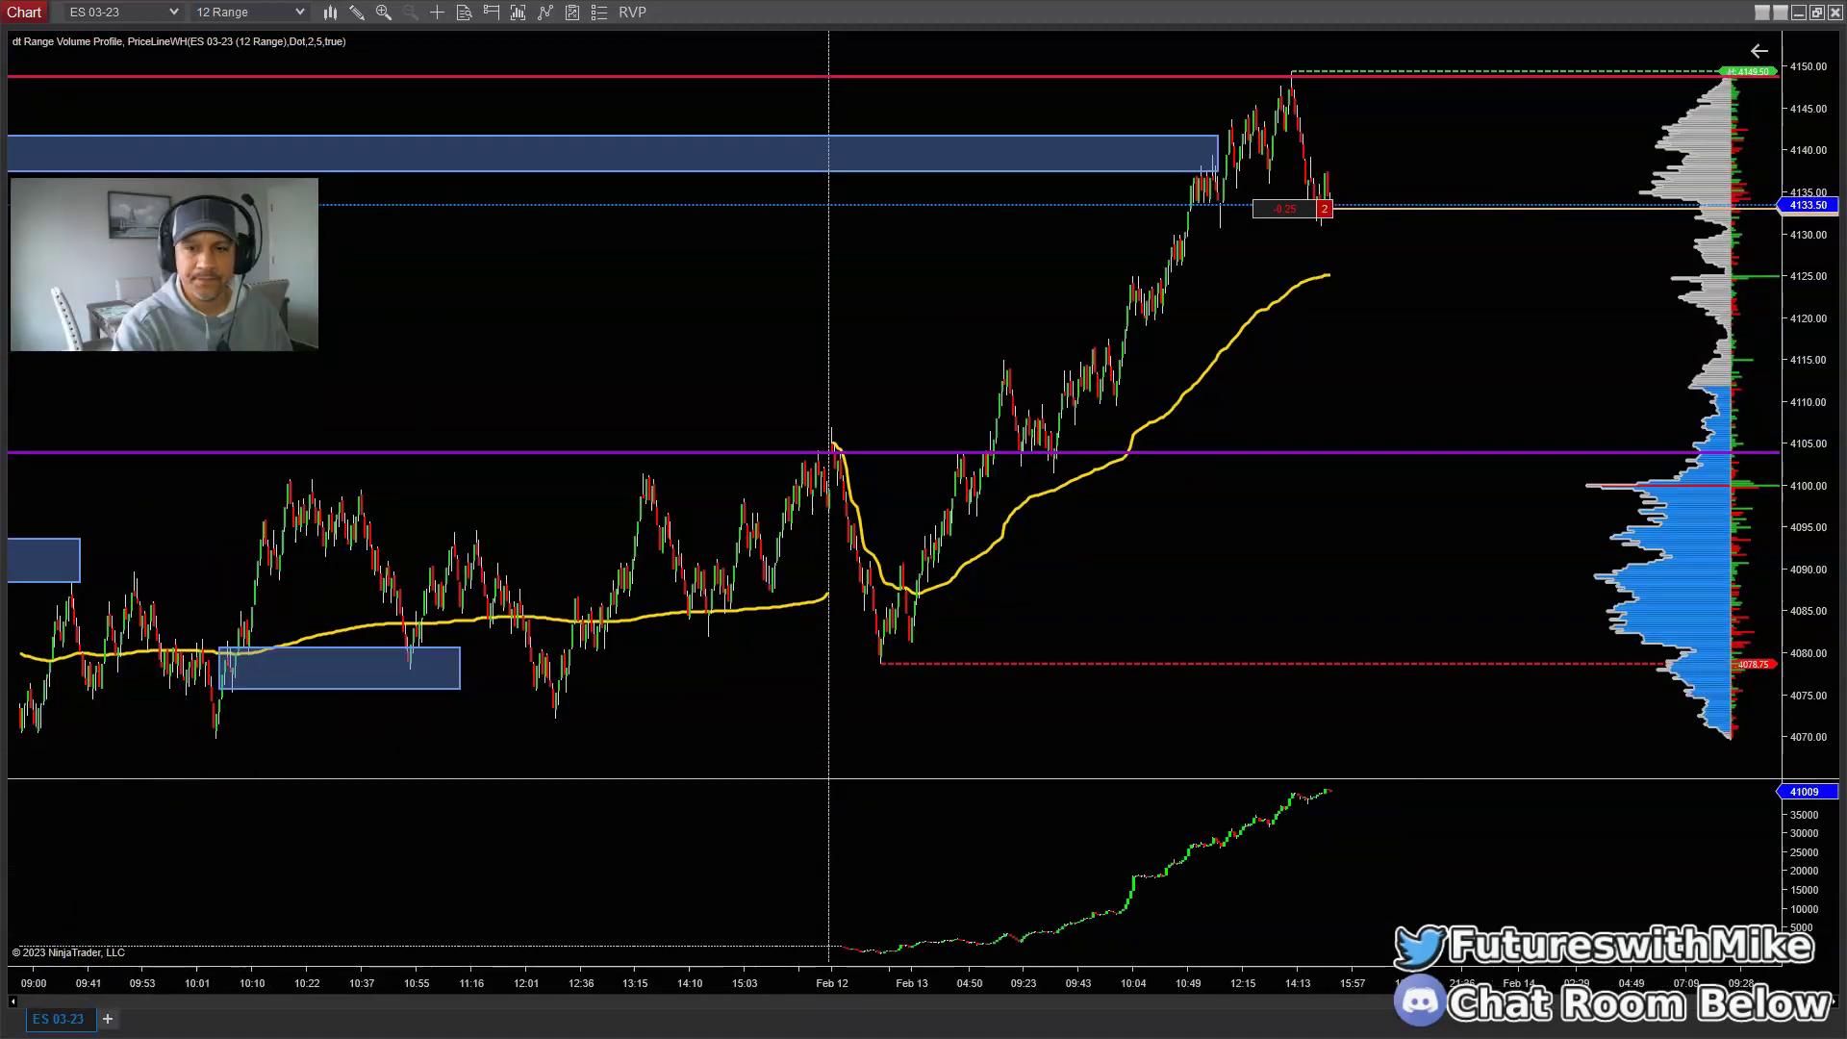
Step: Place buy limit orders at 4131.25 for both contracts of the short position, just below the current price
{"action": "left_click_drag", "start_coordinate": [1504, 343], "coordinate": [1305, 349]}
{"action": "middle_click", "coordinate": [1513, 379]}
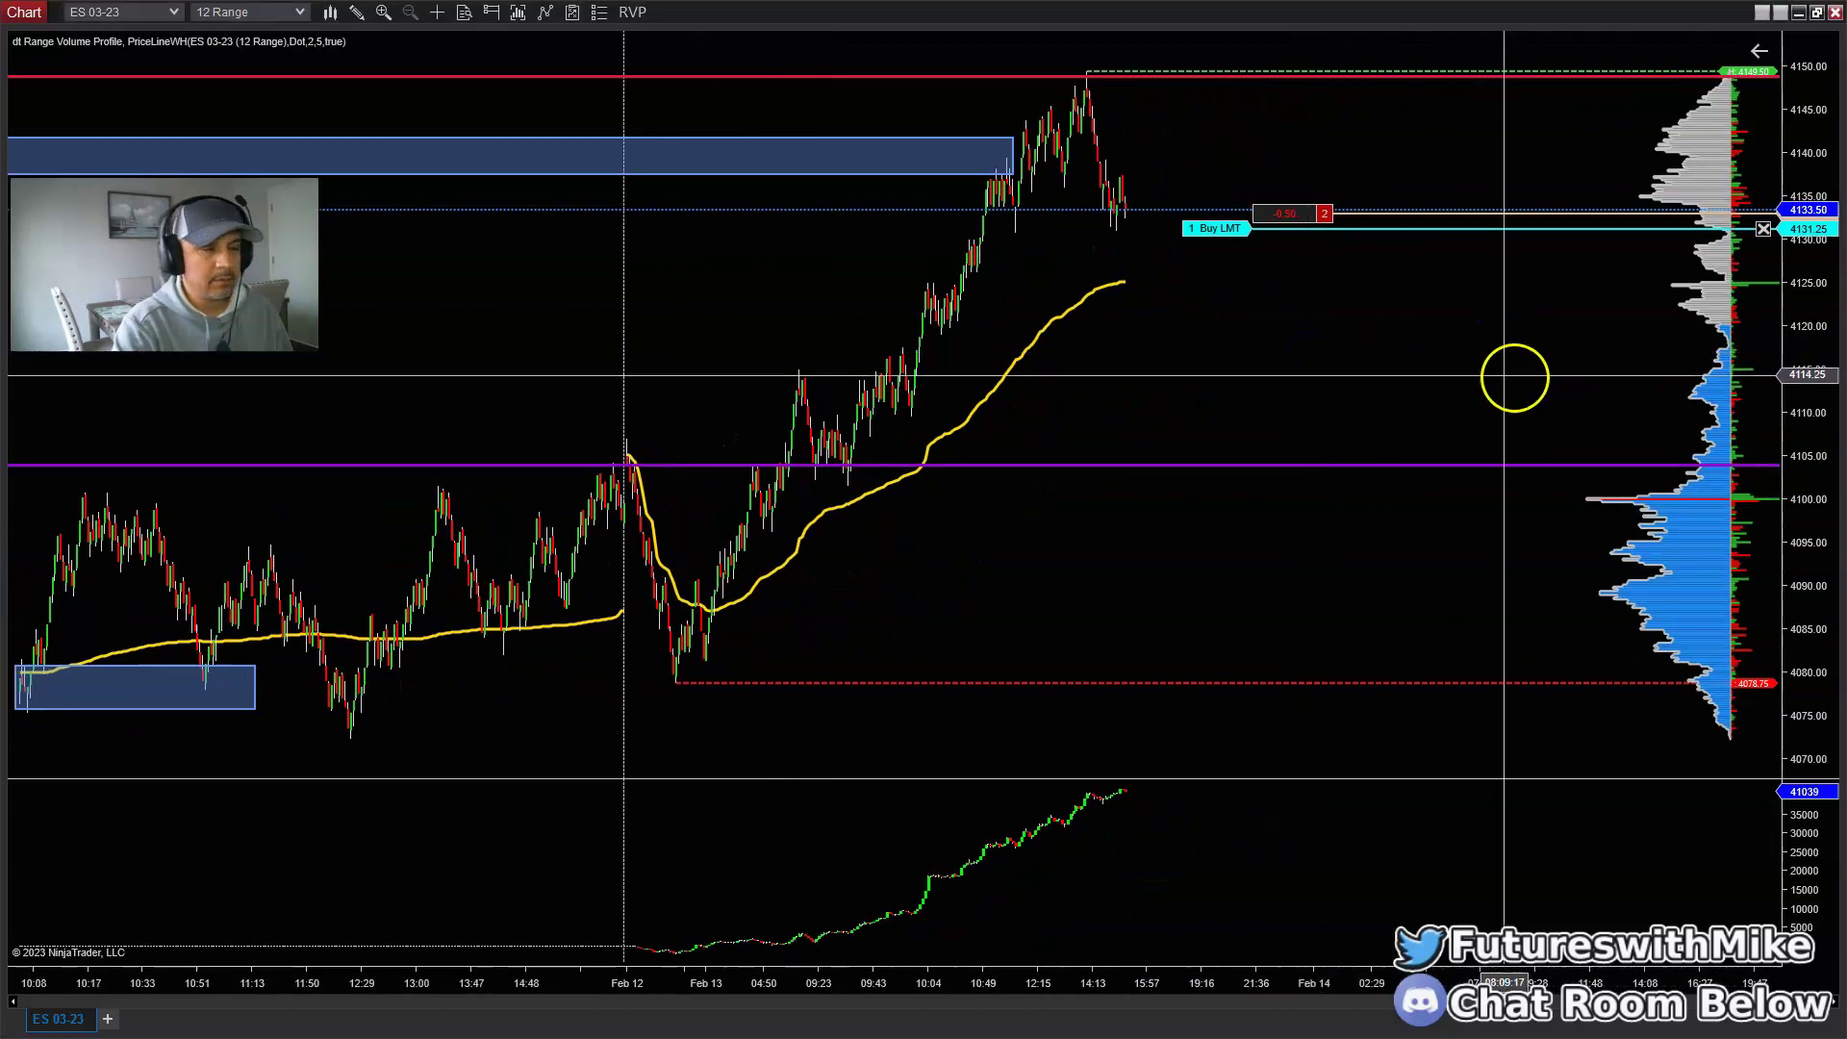
{"action": "middle_click", "coordinate": [1529, 379]}
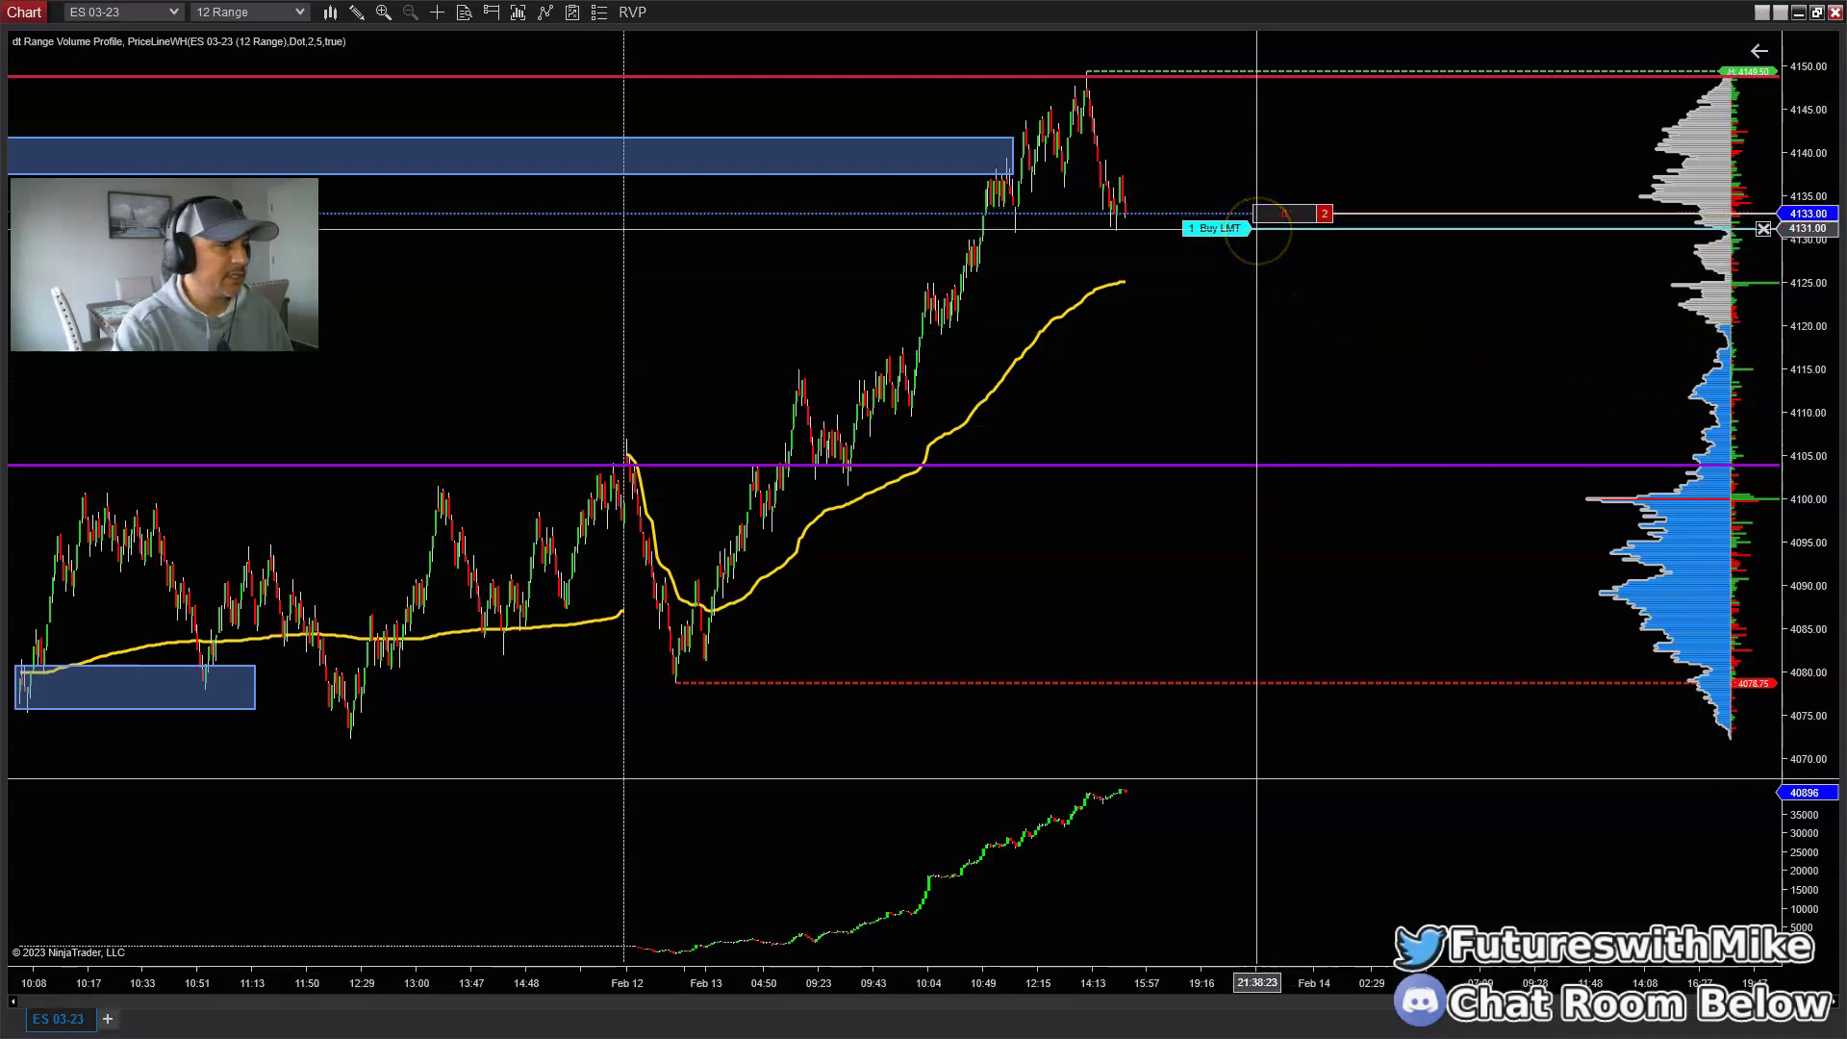
{"action": "left_click", "coordinate": [1159, 228]}
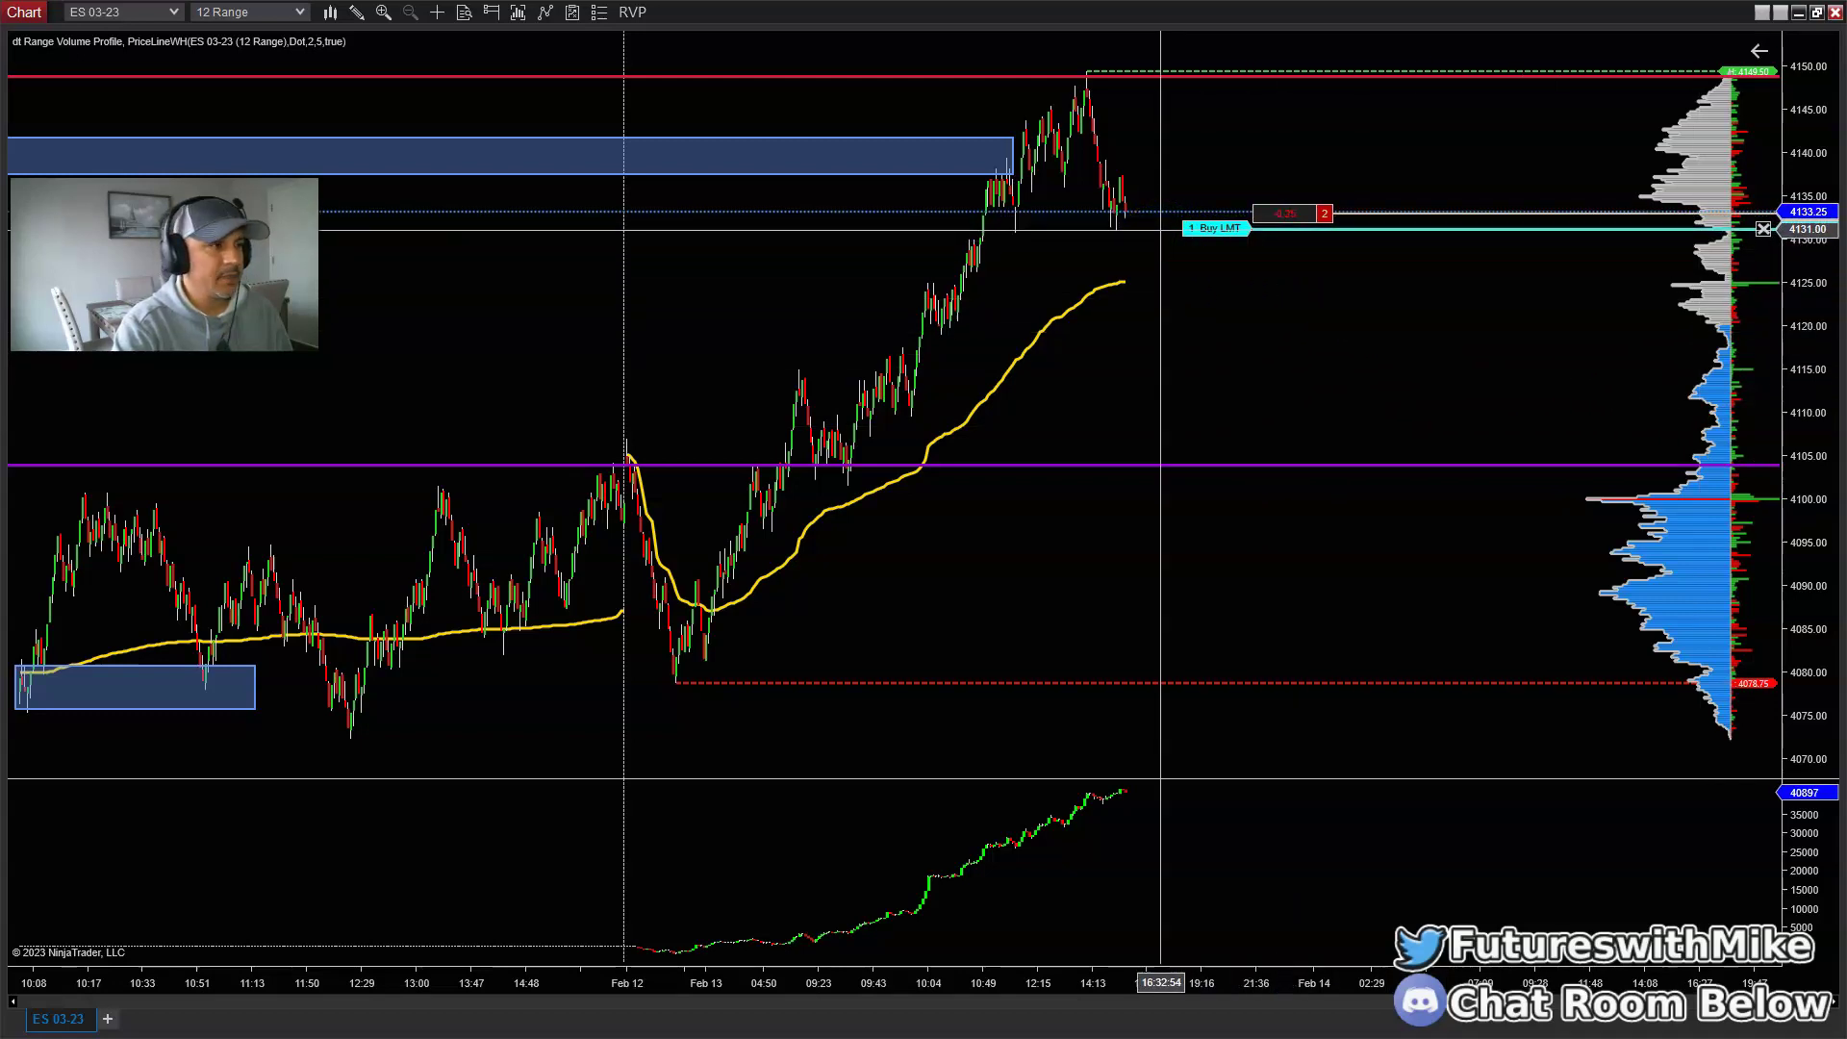
{"action": "left_click", "coordinate": [1331, 337]}
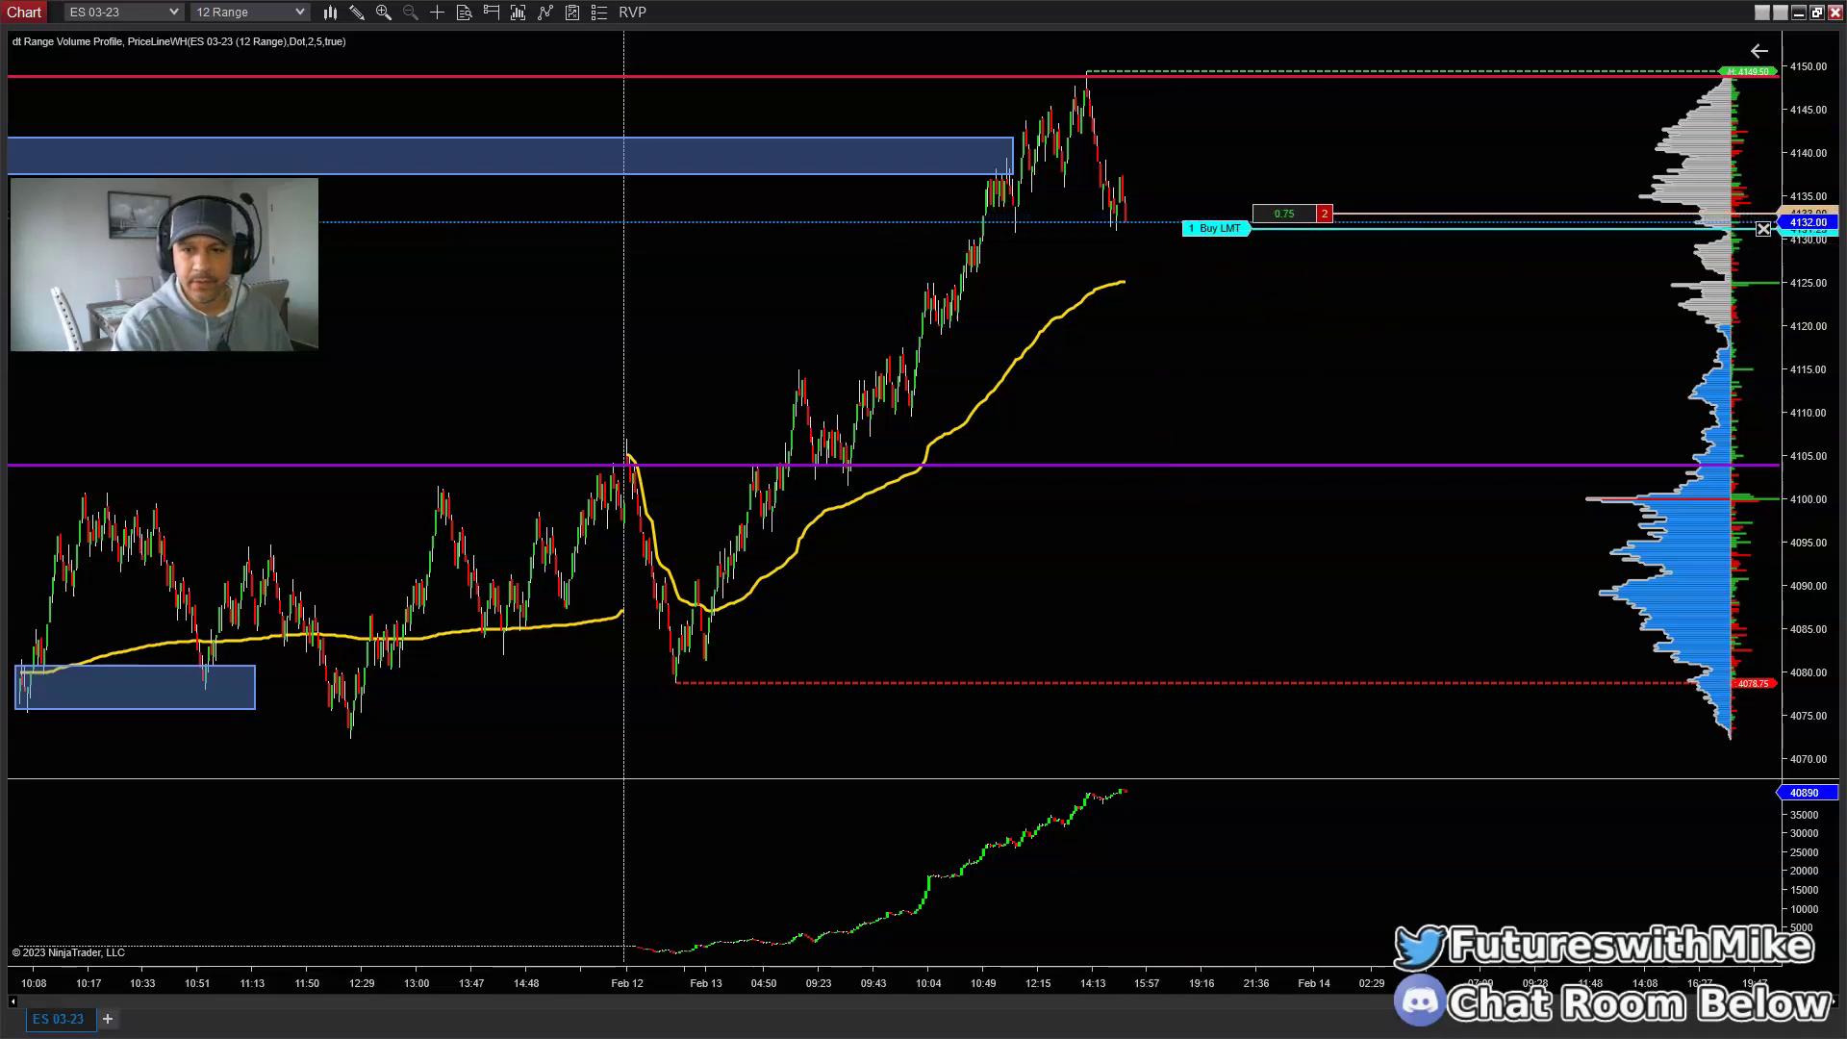
{"action": "left_click_drag", "start_coordinate": [1340, 259], "coordinate": [1318, 234]}
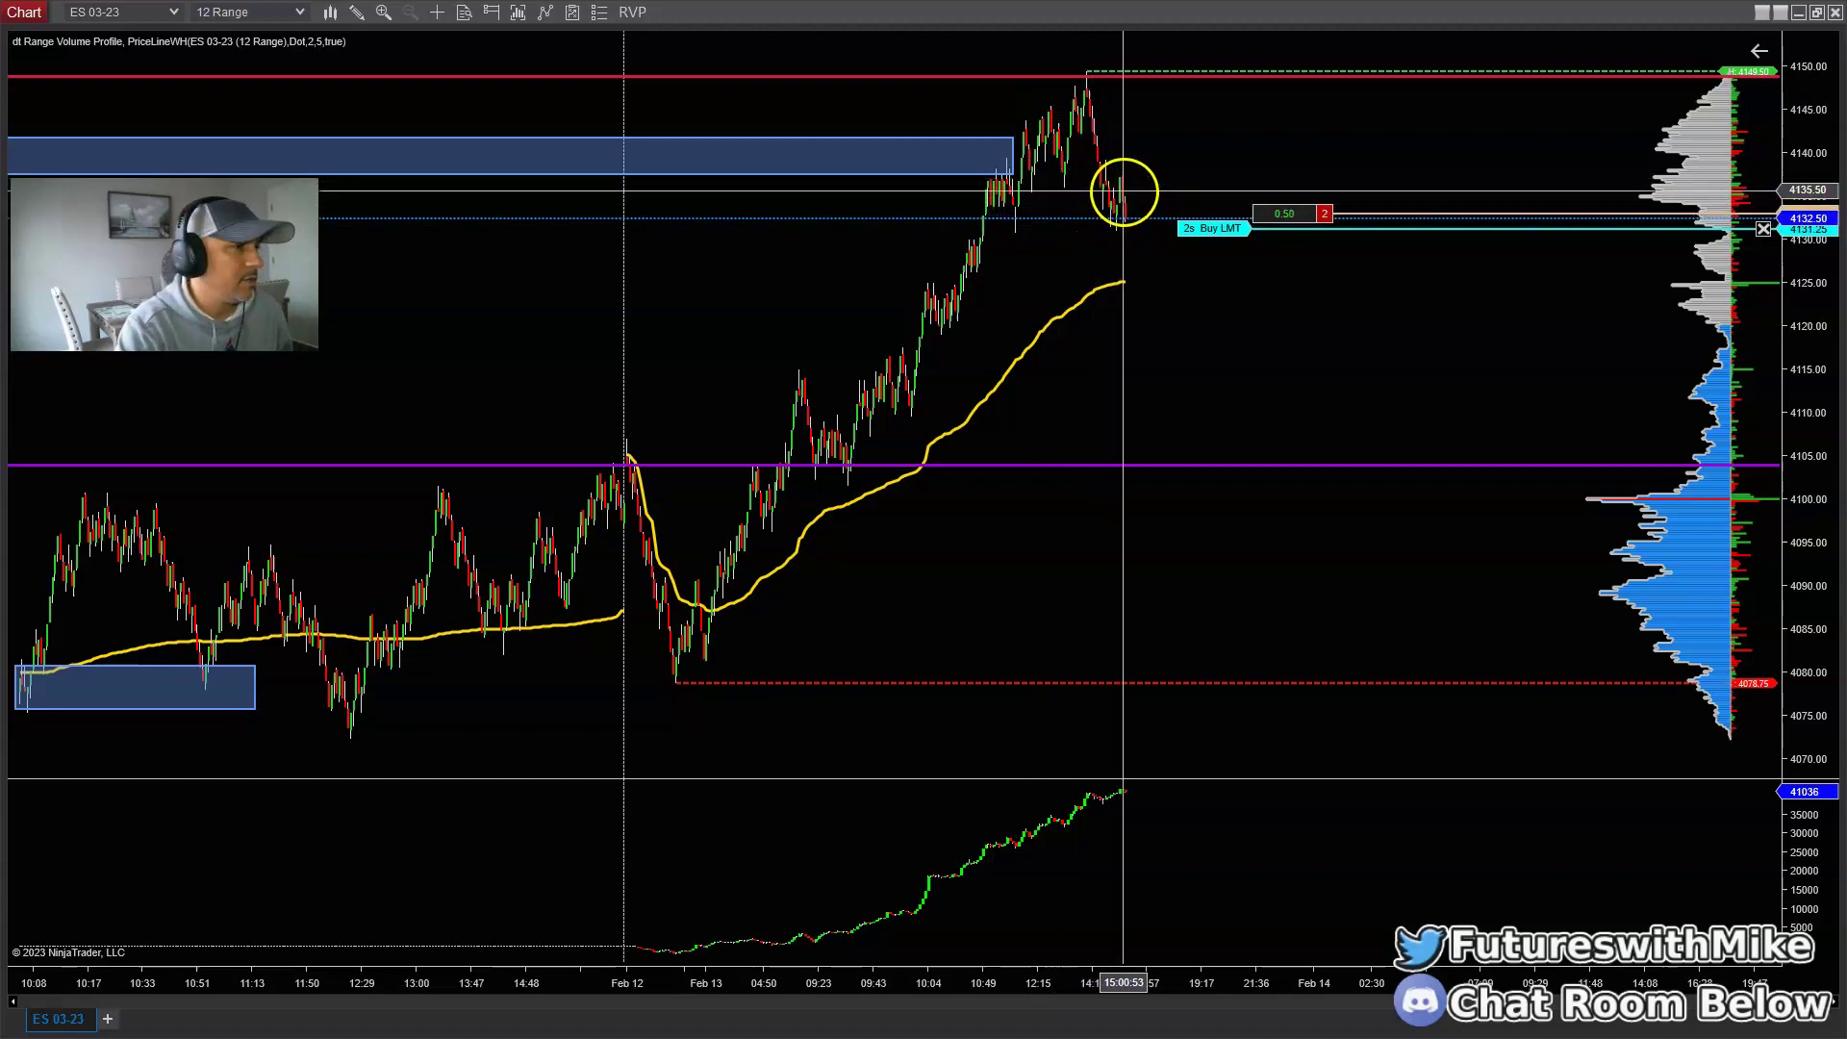
Step: Raise the two-contract buy limit to 4131.50
{"action": "left_click_drag", "start_coordinate": [1347, 981], "coordinate": [1279, 979]}
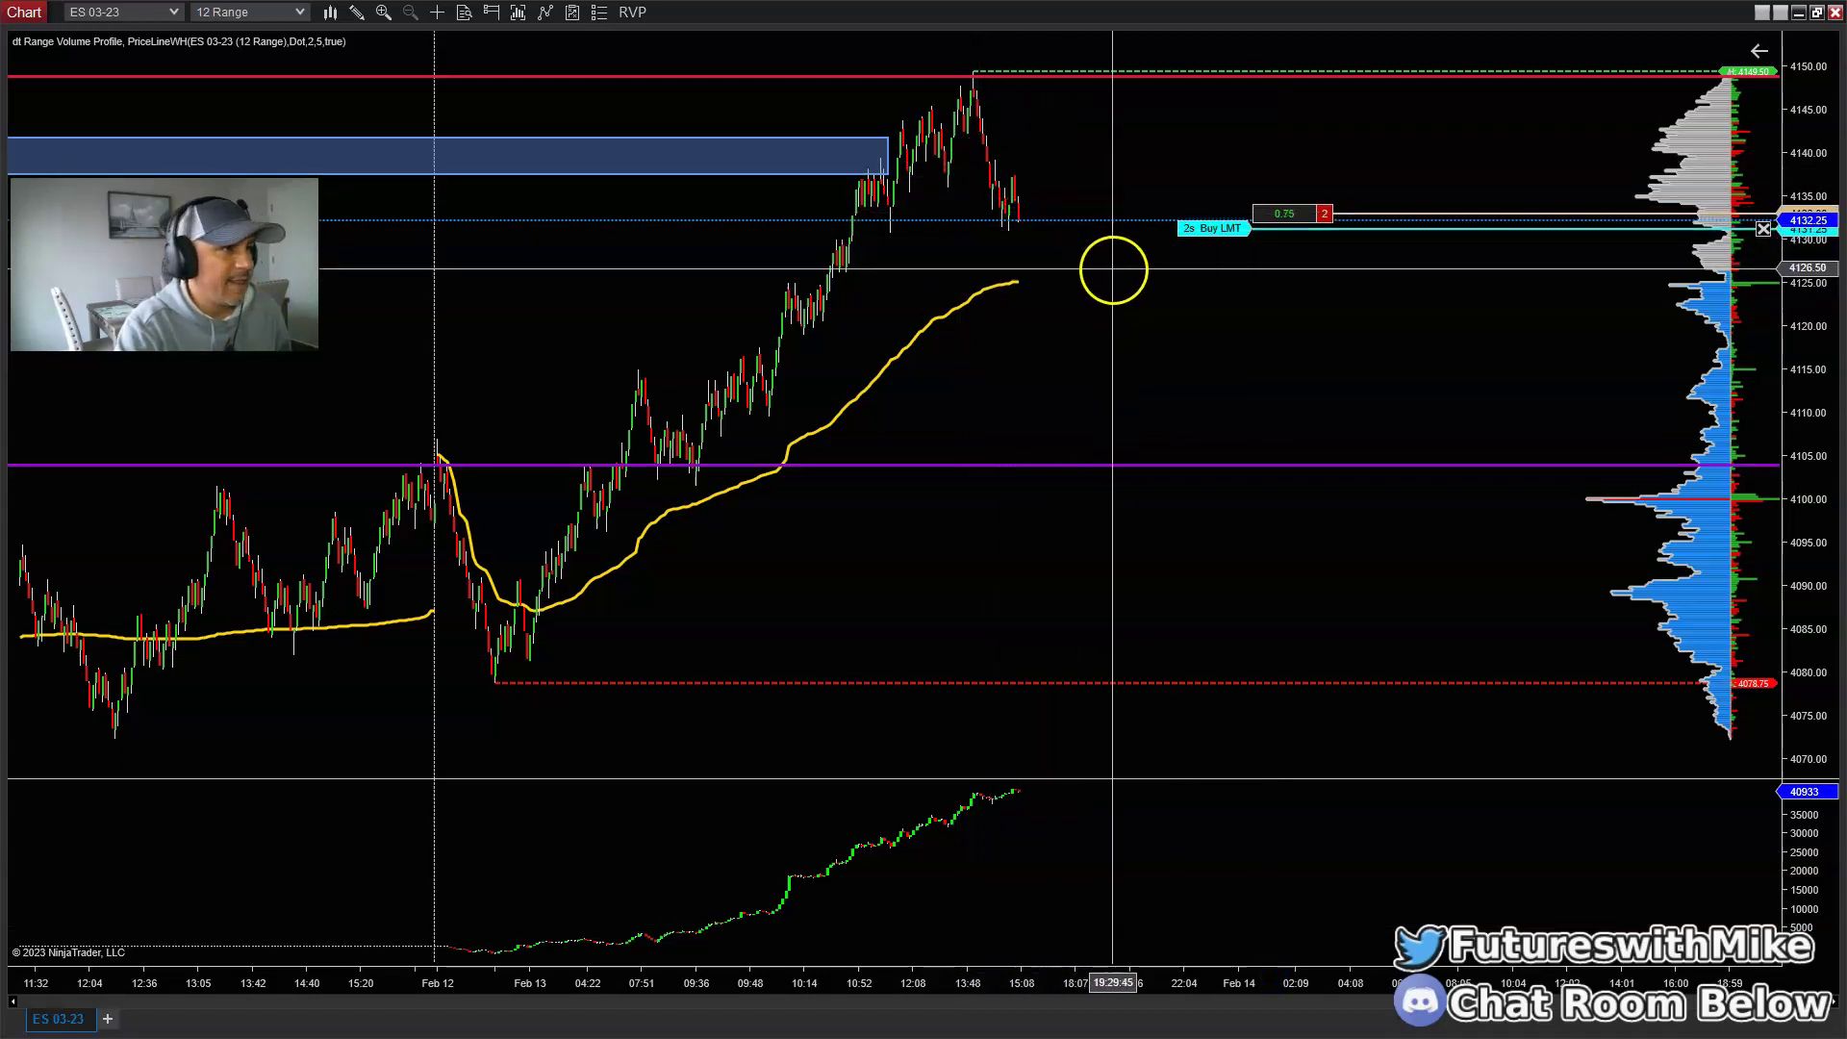
{"action": "left_click_drag", "start_coordinate": [1193, 332], "coordinate": [1215, 330]}
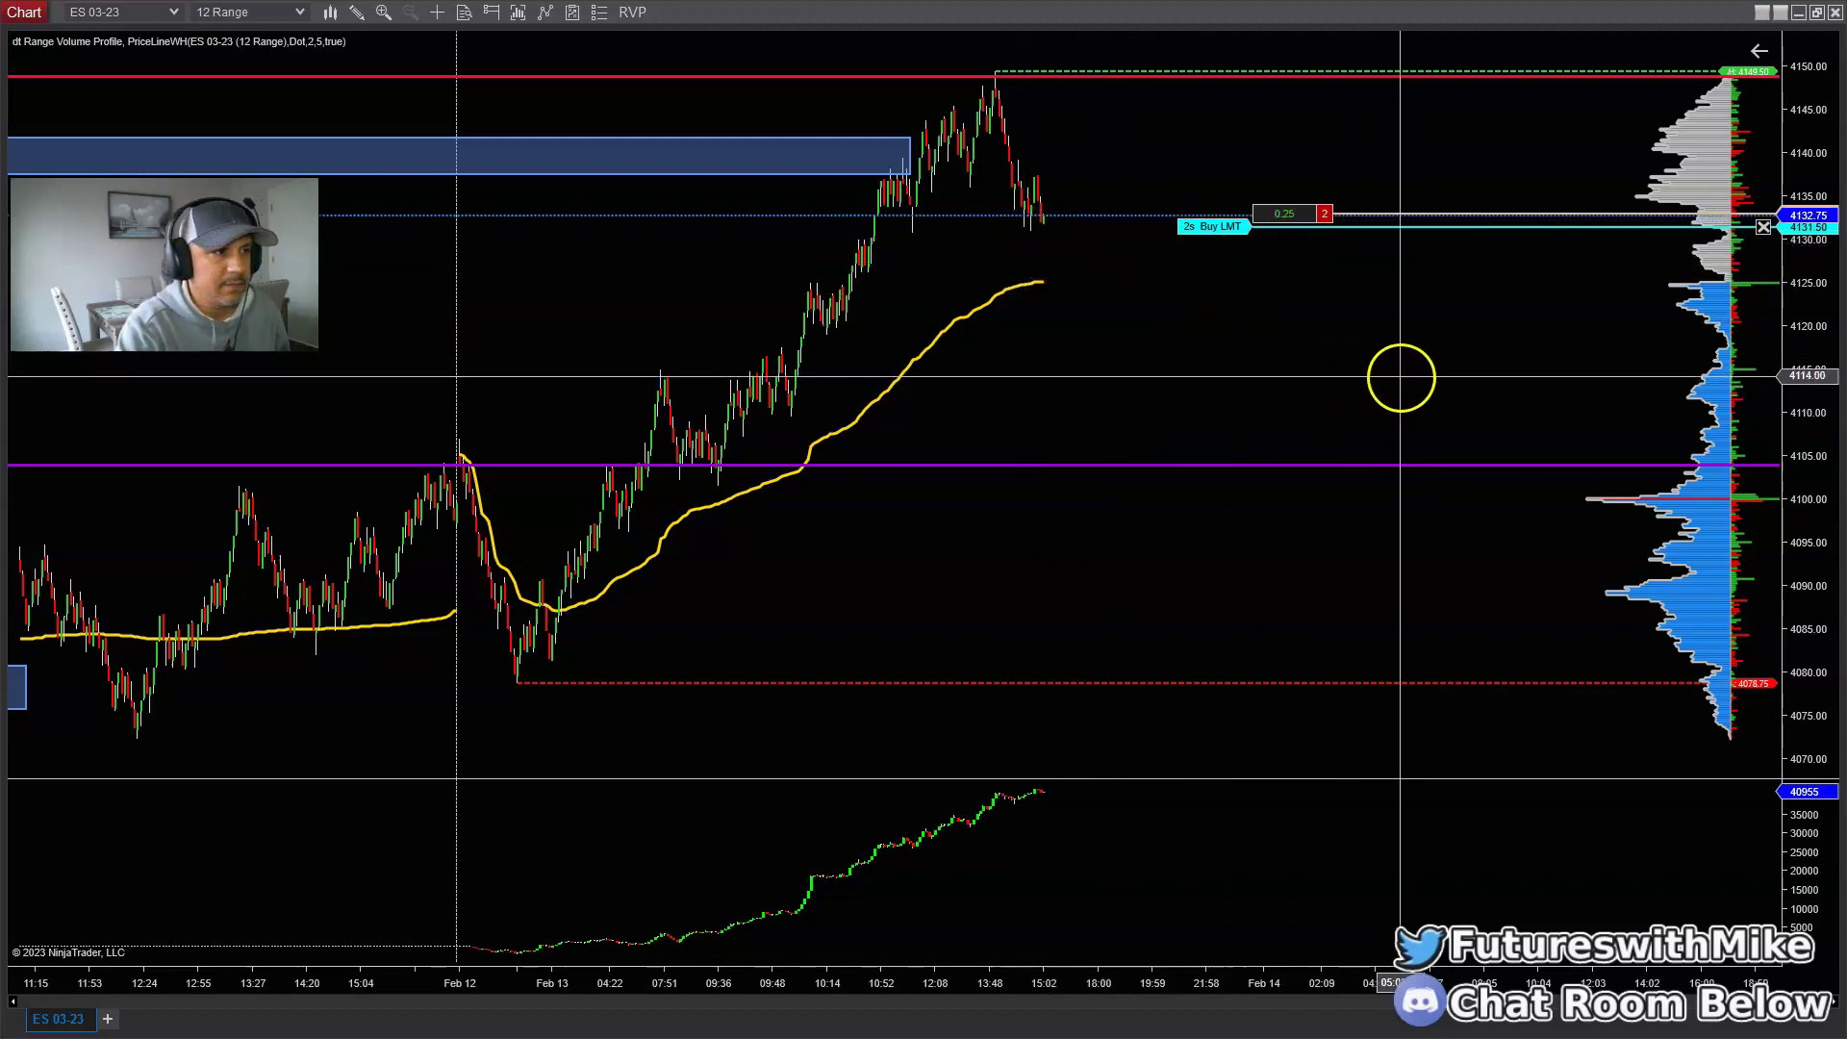
{"action": "left_click_drag", "start_coordinate": [1401, 375], "coordinate": [1464, 378]}
{"action": "scroll", "coordinate": [1440, 894], "scroll_direction": "up", "scroll_amount": 3}
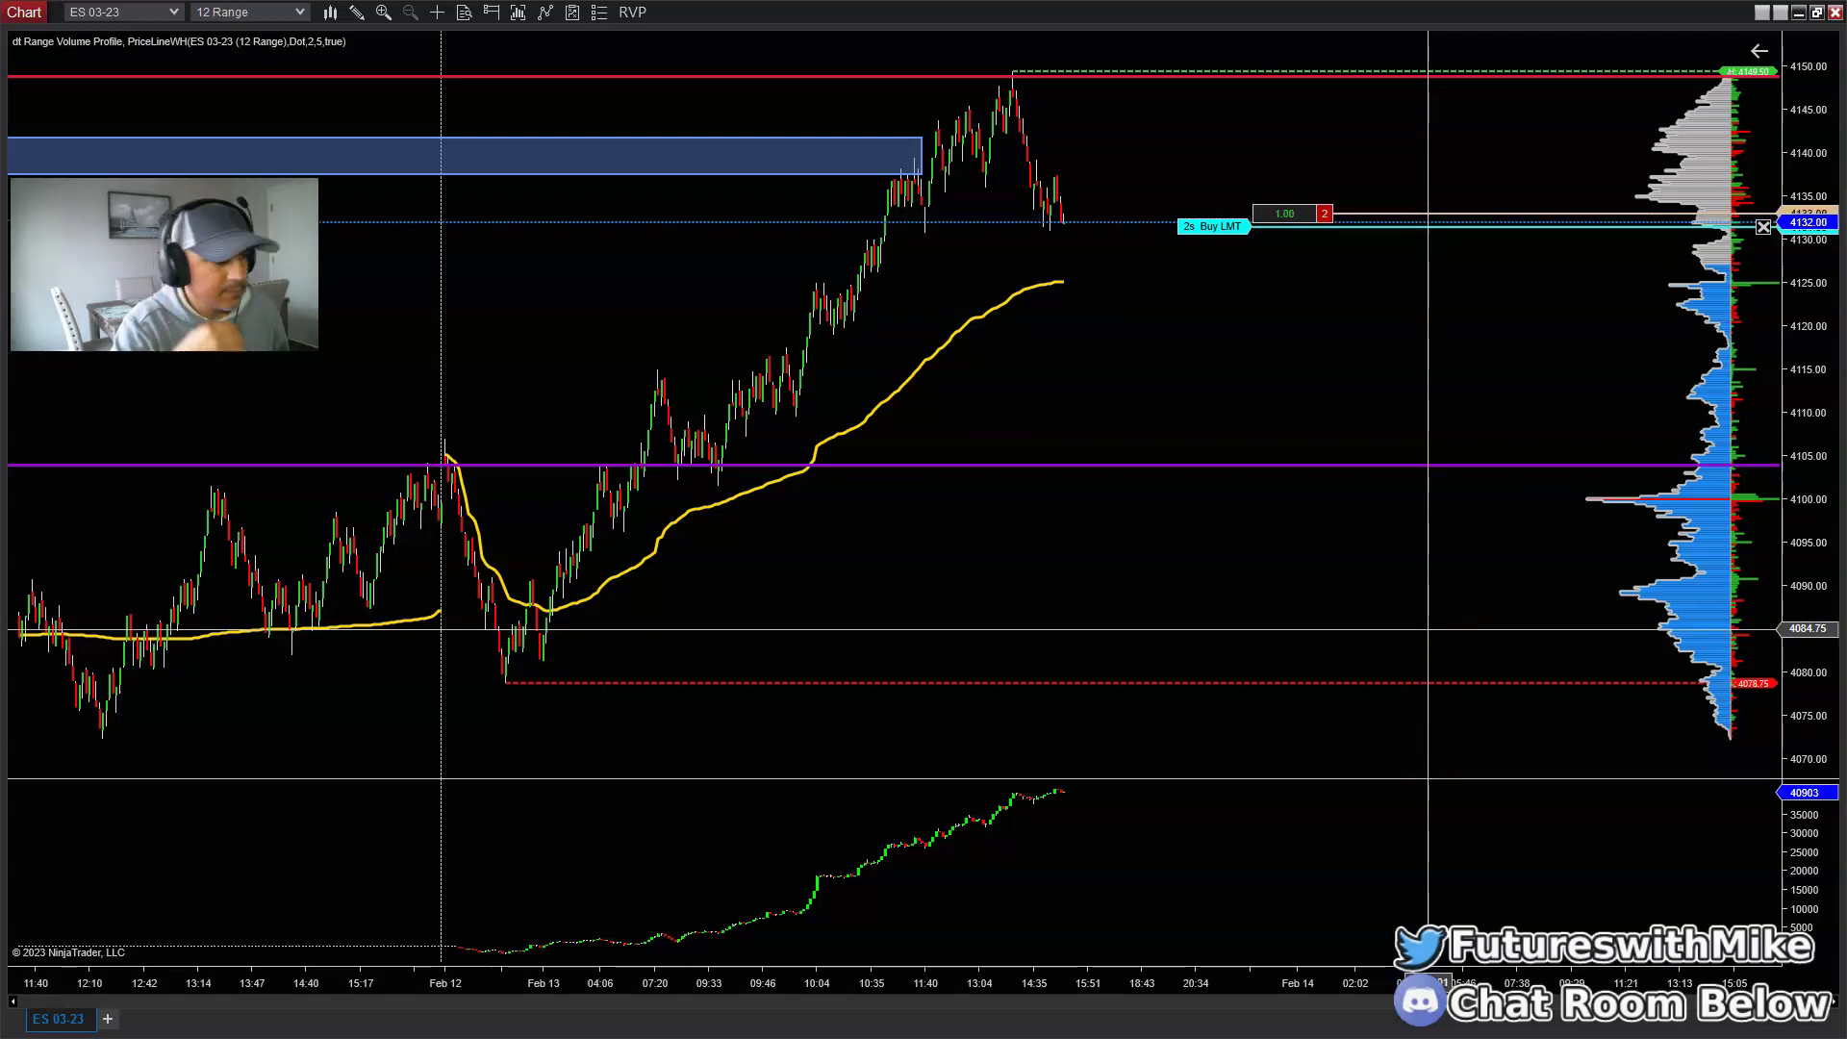
Step: Examine the Feb 13 pullback from the 4148.75 level against the resistance zone, volume profile and sessions back to Feb 9
{"action": "left_click_drag", "start_coordinate": [1428, 628], "coordinate": [1395, 540]}
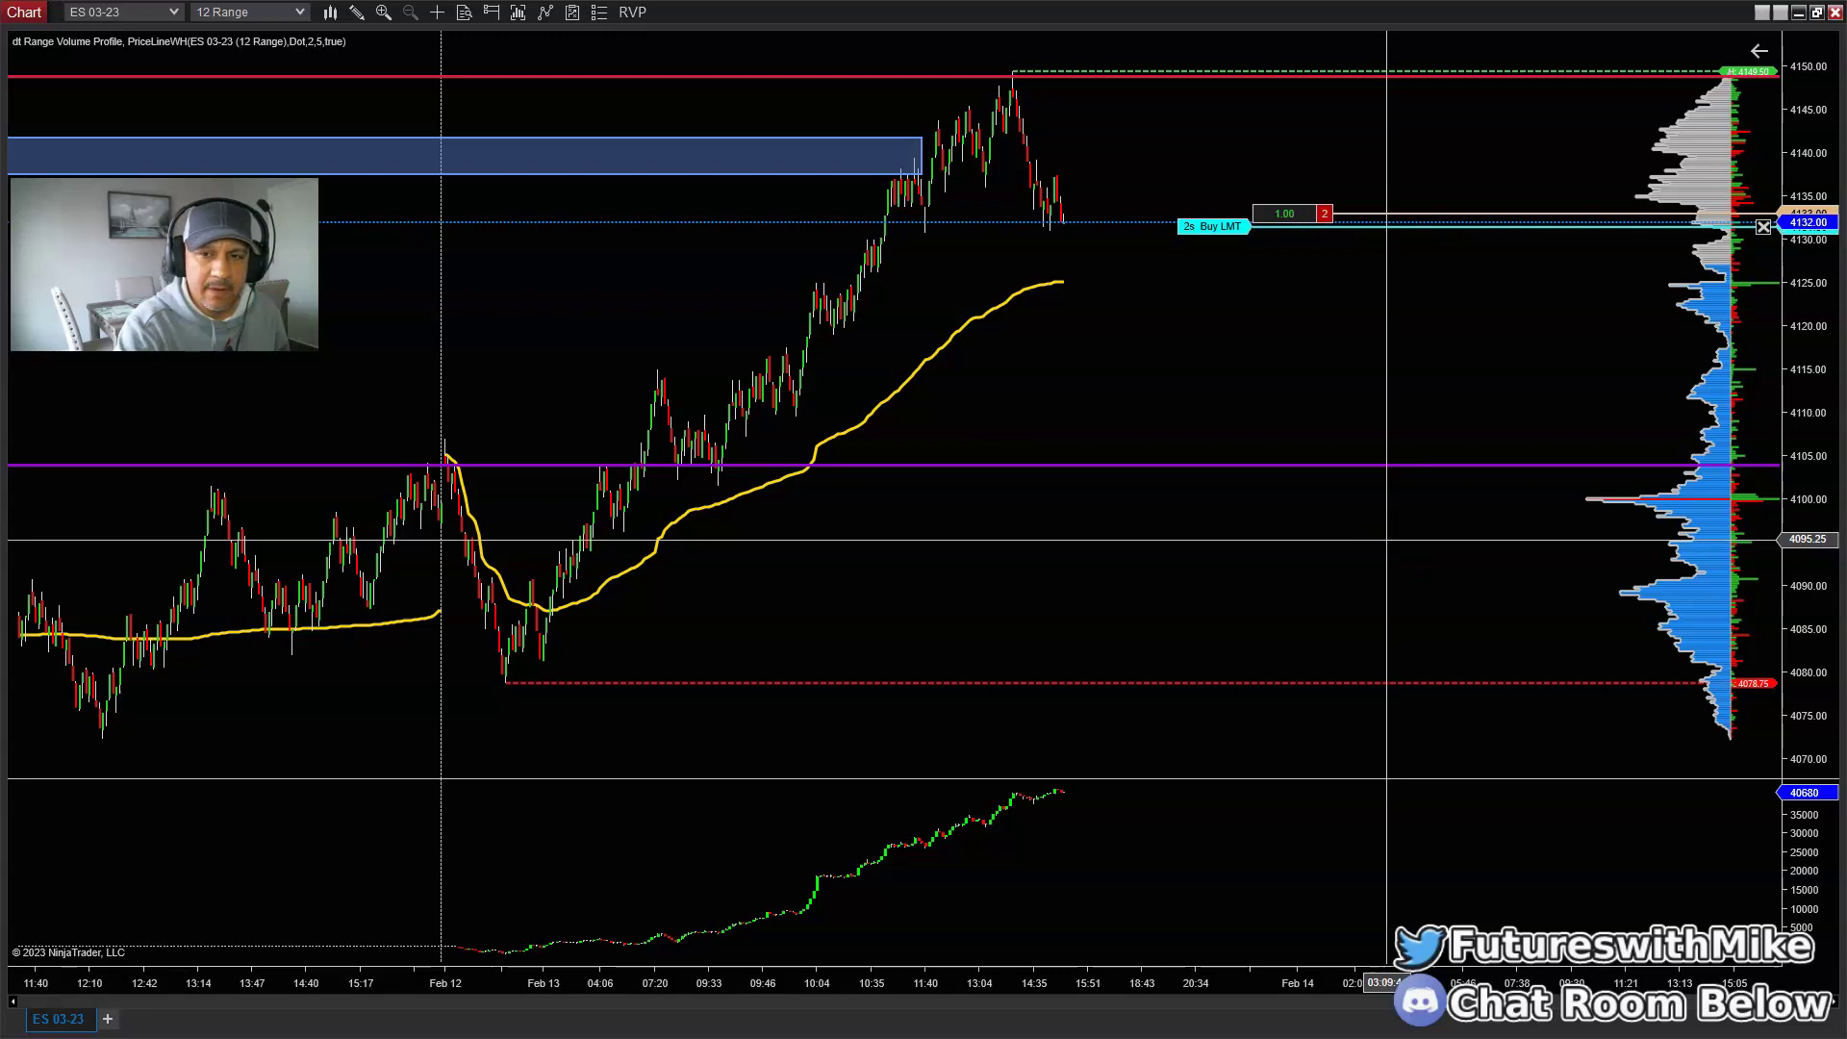
{"action": "mouse_move", "coordinate": [1386, 541]}
{"action": "left_mouse_down"}
{"action": "mouse_move", "coordinate": [1117, 319]}
{"action": "mouse_move", "coordinate": [1323, 375]}
{"action": "left_mouse_up"}
{"action": "left_click", "coordinate": [1235, 344]}
{"action": "left_click", "coordinate": [1146, 331]}
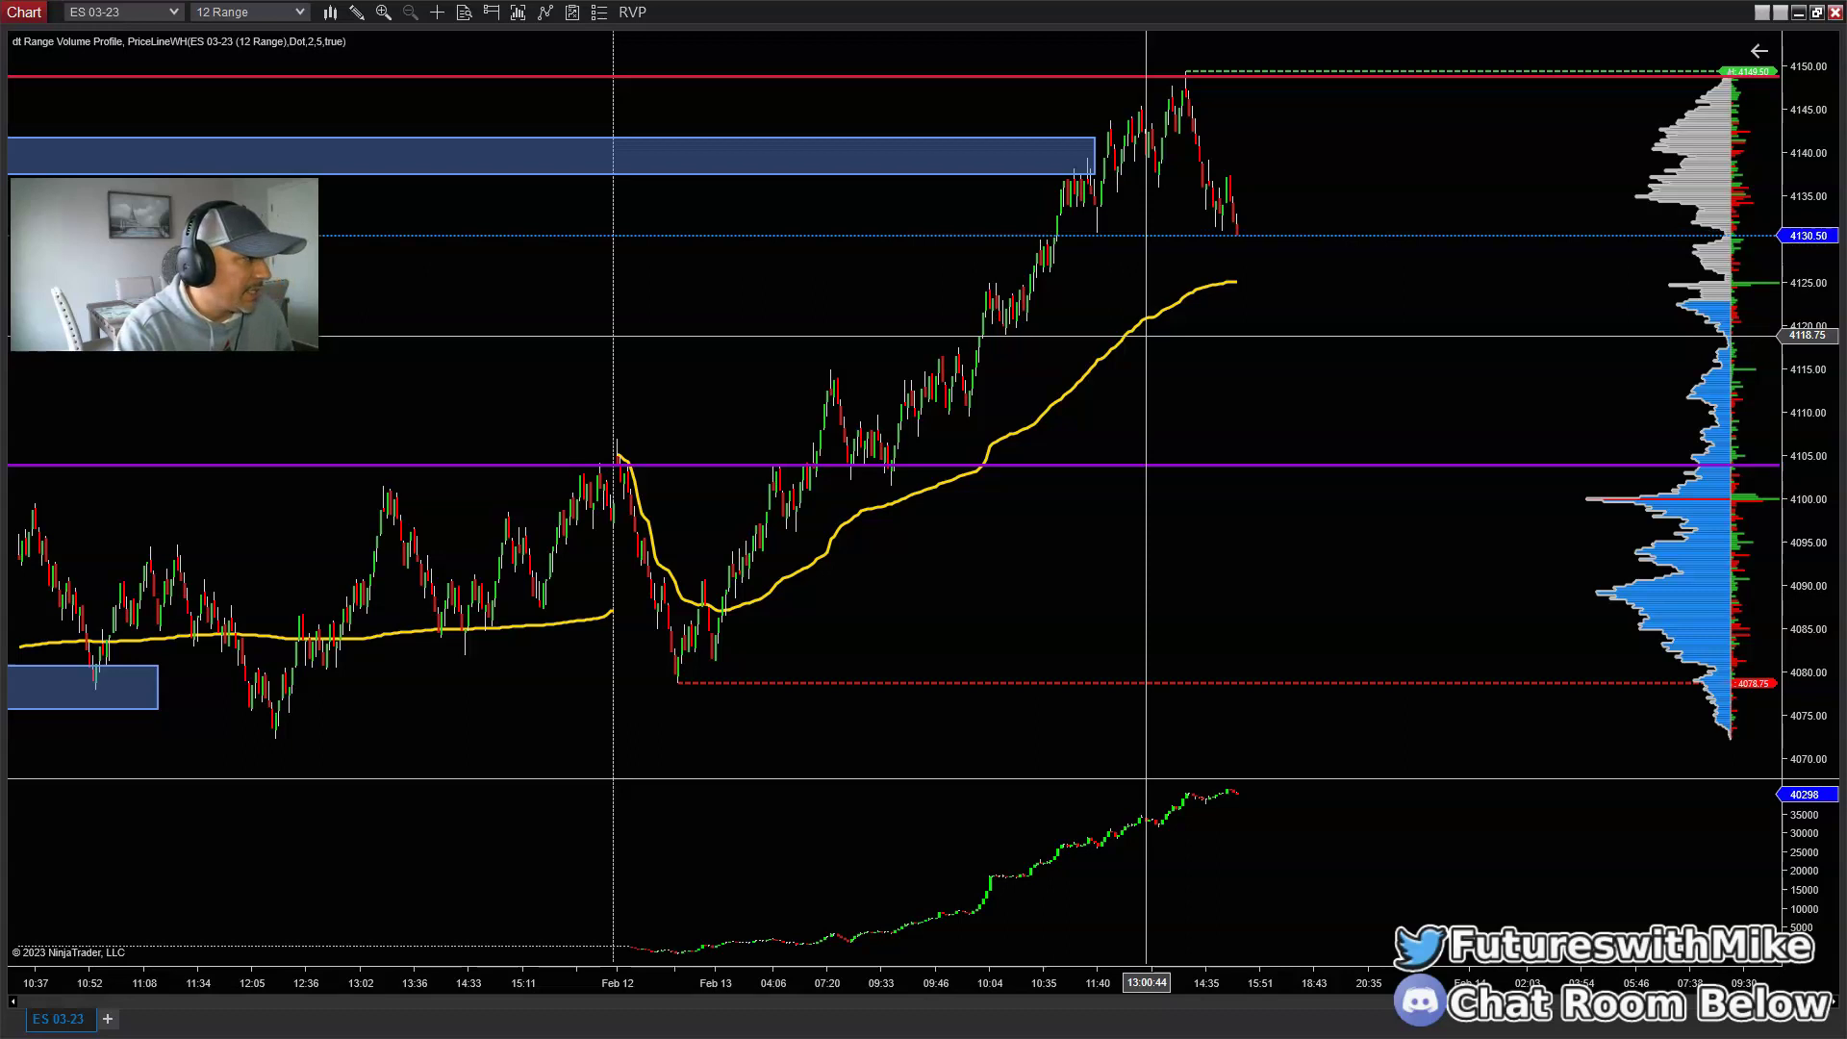
{"action": "left_click", "coordinate": [1154, 325]}
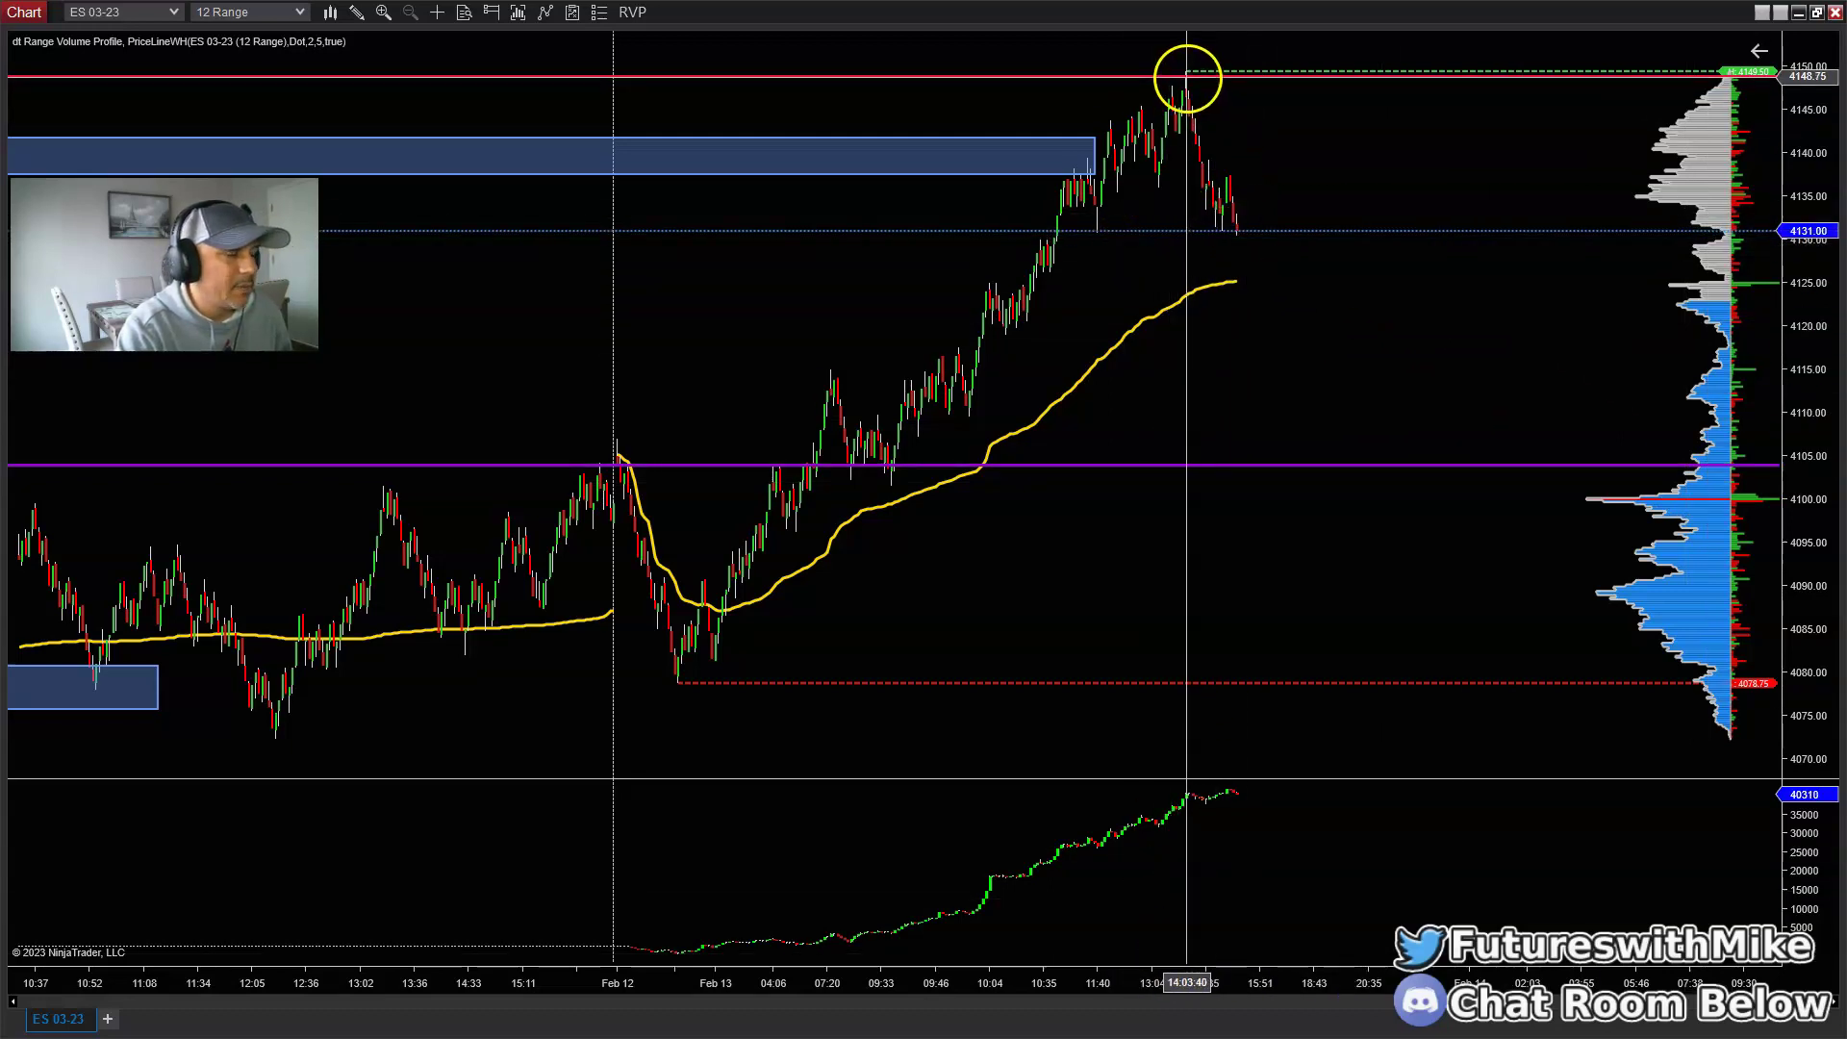
{"action": "left_click_drag", "start_coordinate": [931, 981], "coordinate": [1198, 981]}
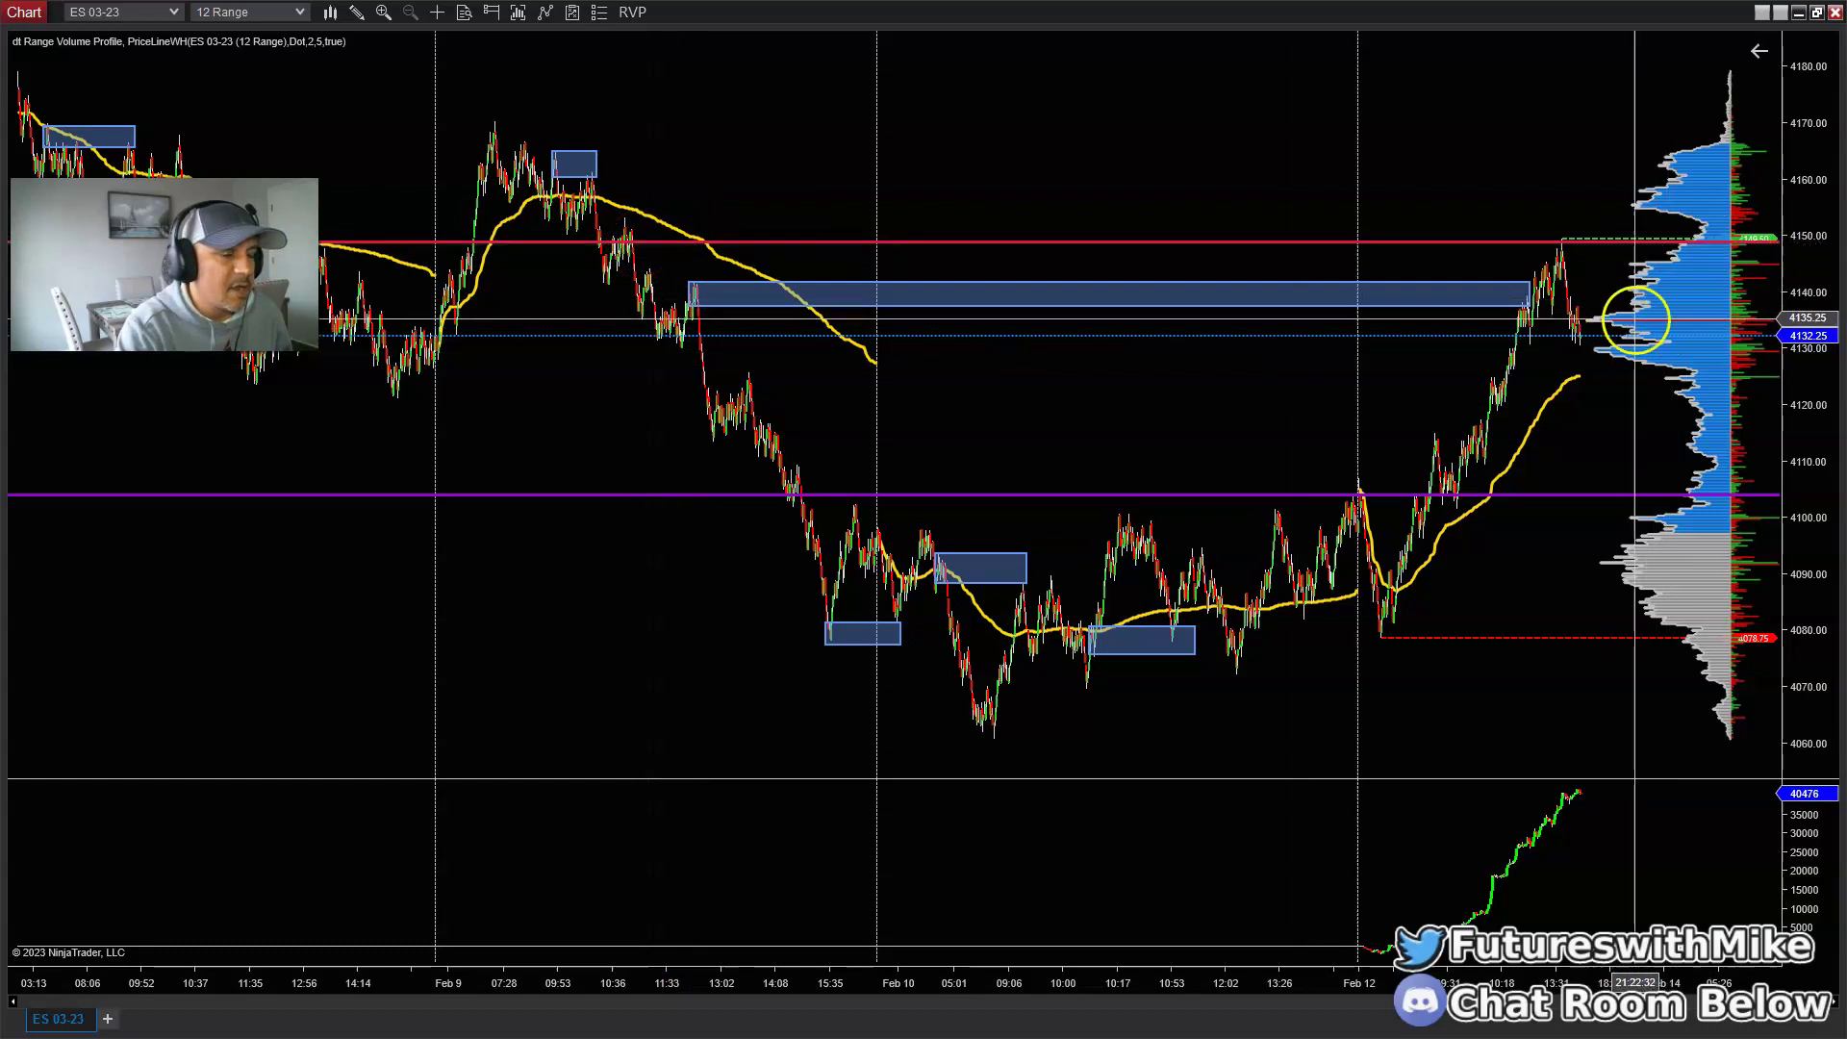
Step: Examine the Feb 13 rally and pullback on the 12 Range chart against the resistance zone, the Feb 10 range and the volume profile
{"action": "left_click_drag", "start_coordinate": [1566, 981], "coordinate": [1357, 767]}
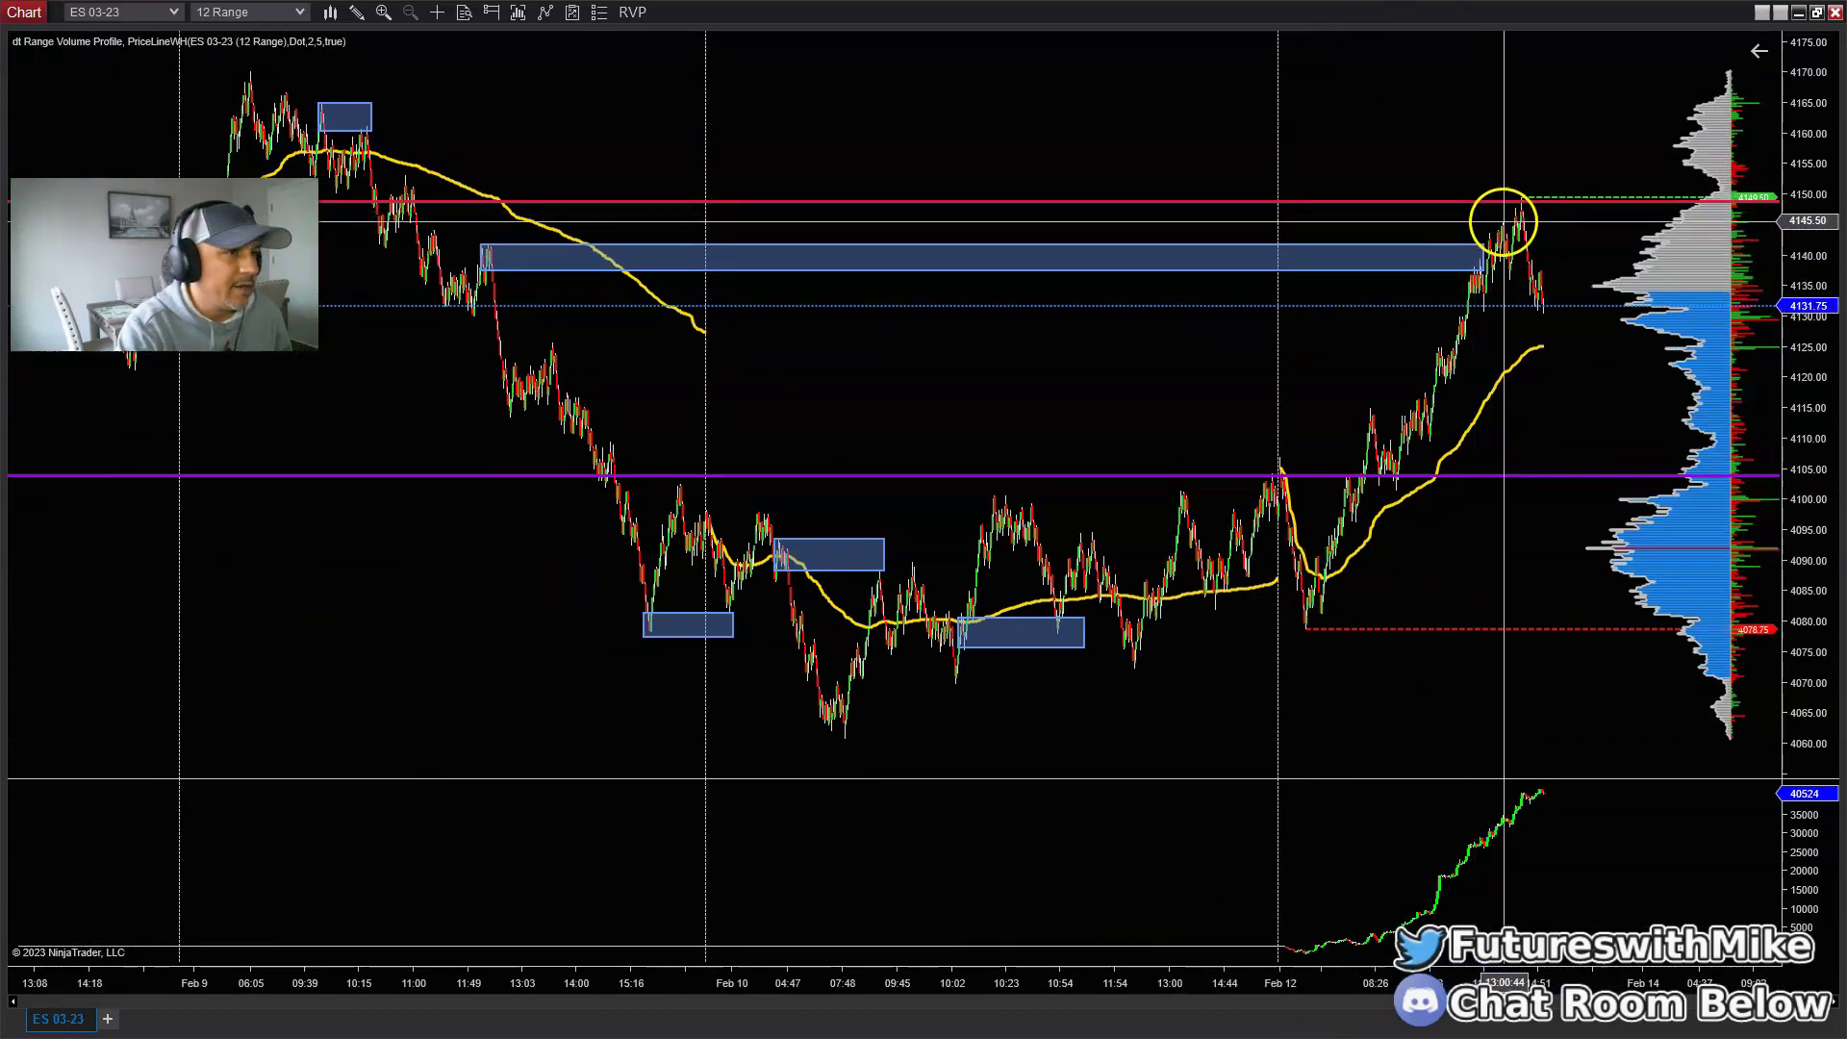
{"action": "mouse_move", "coordinate": [1520, 218]}
{"action": "left_mouse_down"}
{"action": "mouse_move", "coordinate": [1491, 268]}
{"action": "mouse_move", "coordinate": [1504, 205]}
{"action": "mouse_move", "coordinate": [367, 198]}
{"action": "mouse_move", "coordinate": [1290, 234]}
{"action": "mouse_move", "coordinate": [1505, 209]}
{"action": "left_mouse_up"}
{"action": "left_click_drag", "start_coordinate": [1464, 986], "coordinate": [1253, 106]}
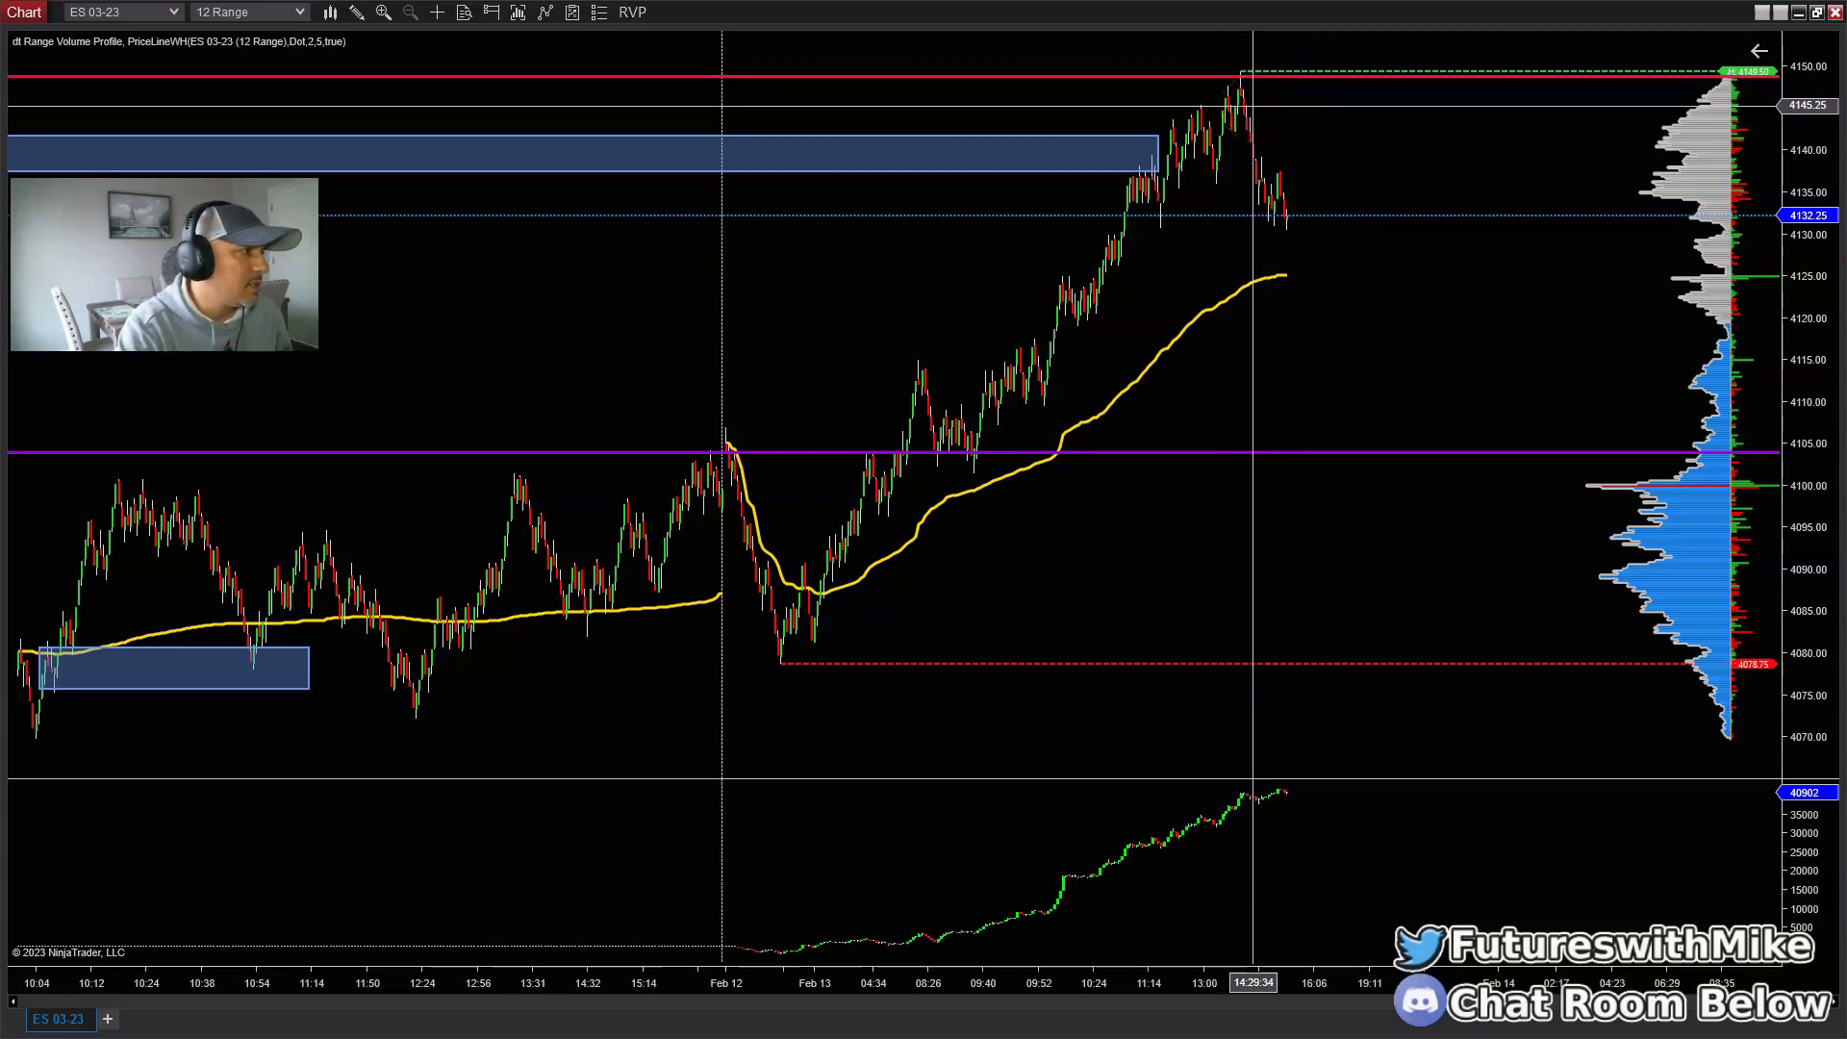
{"action": "mouse_move", "coordinate": [1253, 106]}
{"action": "left_mouse_down"}
{"action": "mouse_move", "coordinate": [1236, 96]}
{"action": "mouse_move", "coordinate": [1244, 152]}
{"action": "mouse_move", "coordinate": [1357, 122]}
{"action": "left_mouse_up"}
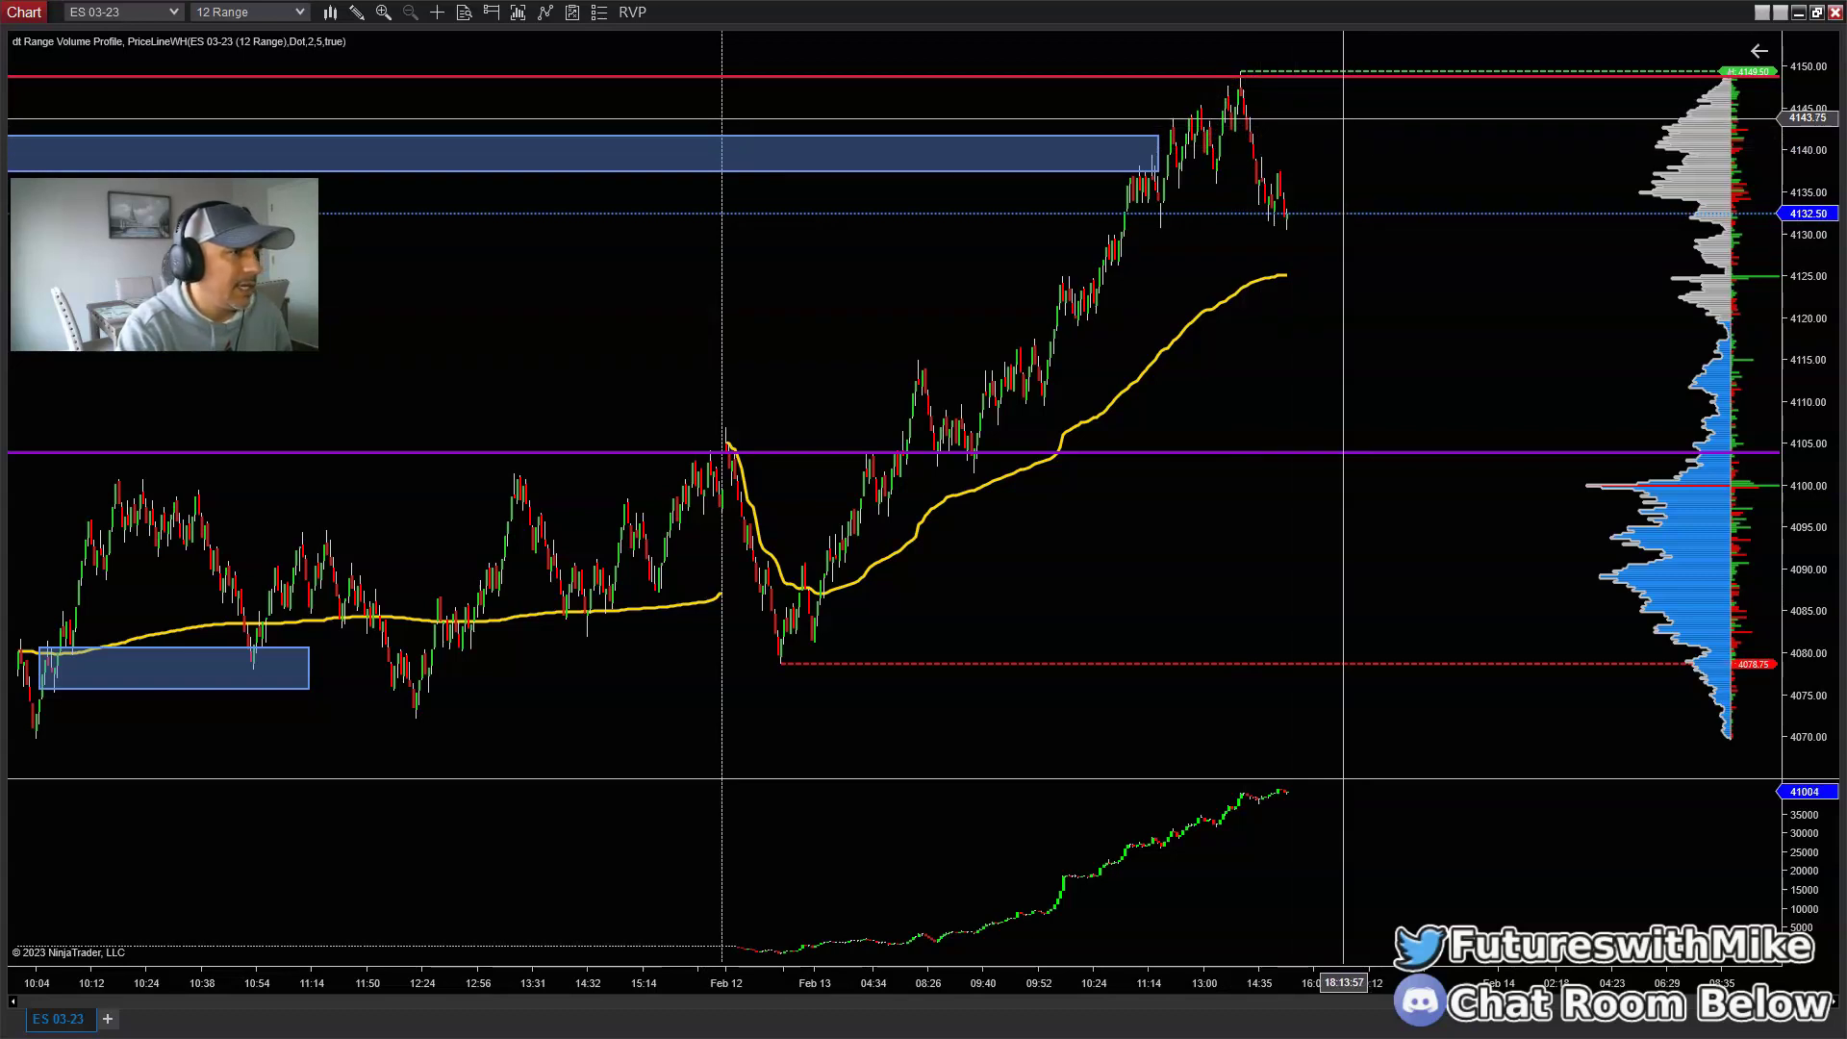
{"action": "mouse_move", "coordinate": [1340, 119]}
{"action": "left_mouse_down"}
{"action": "mouse_move", "coordinate": [1199, 103]}
{"action": "mouse_move", "coordinate": [1253, 99]}
{"action": "mouse_move", "coordinate": [1174, 185]}
{"action": "mouse_move", "coordinate": [1052, 608]}
{"action": "left_mouse_up"}
{"action": "mouse_move", "coordinate": [1248, 553]}
{"action": "left_mouse_down"}
{"action": "mouse_move", "coordinate": [1245, 91]}
{"action": "mouse_move", "coordinate": [1204, 115]}
{"action": "mouse_move", "coordinate": [1246, 94]}
{"action": "mouse_move", "coordinate": [1244, 182]}
{"action": "mouse_move", "coordinate": [1272, 213]}
{"action": "mouse_move", "coordinate": [1257, 206]}
{"action": "mouse_move", "coordinate": [1269, 168]}
{"action": "mouse_move", "coordinate": [1276, 222]}
{"action": "mouse_move", "coordinate": [1488, 317]}
{"action": "mouse_move", "coordinate": [270, 808]}
{"action": "left_mouse_up"}
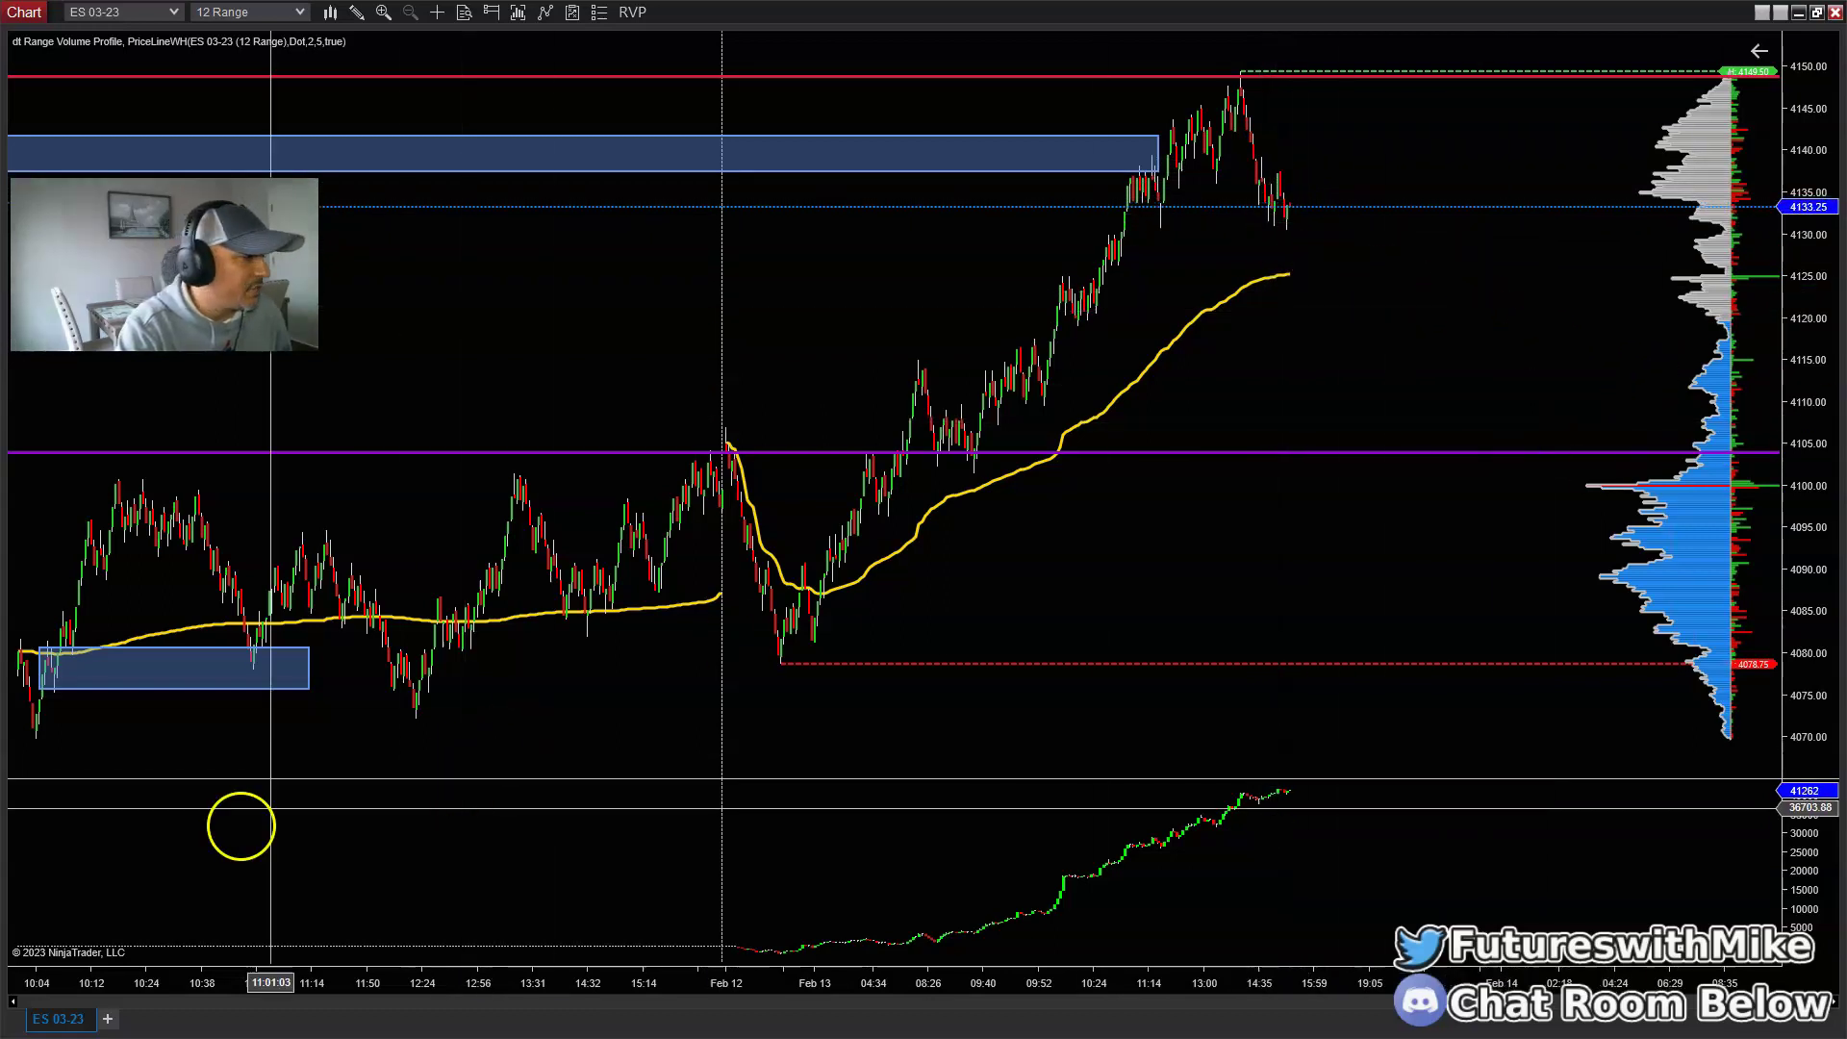
{"action": "left_click_drag", "start_coordinate": [1325, 558], "coordinate": [1378, 572]}
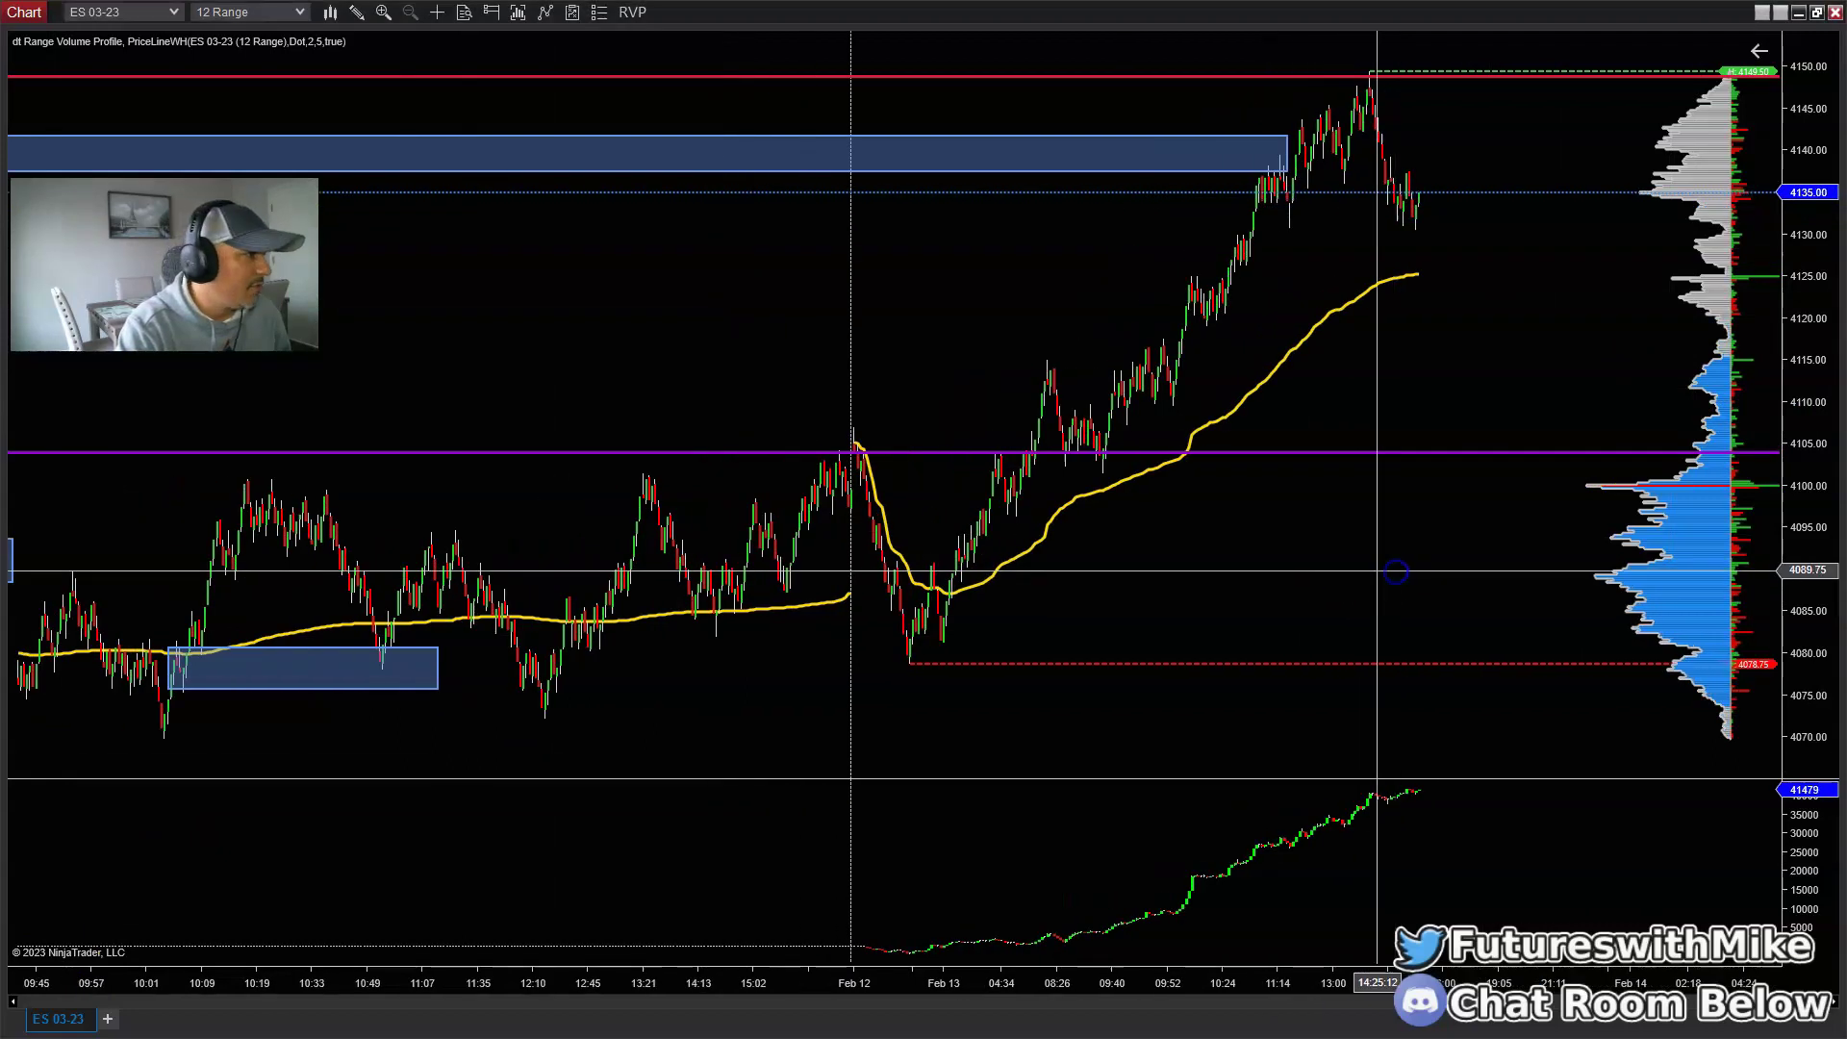
{"action": "left_click_drag", "start_coordinate": [1146, 981], "coordinate": [1077, 982]}
{"action": "mouse_move", "coordinate": [949, 736]}
{"action": "left_mouse_down"}
{"action": "mouse_move", "coordinate": [967, 385]}
{"action": "mouse_move", "coordinate": [1067, 351]}
{"action": "mouse_move", "coordinate": [1187, 189]}
{"action": "mouse_move", "coordinate": [1207, 192]}
{"action": "mouse_move", "coordinate": [1179, 210]}
{"action": "mouse_move", "coordinate": [1257, 288]}
{"action": "mouse_move", "coordinate": [1228, 153]}
{"action": "mouse_move", "coordinate": [903, 872]}
{"action": "left_mouse_up"}
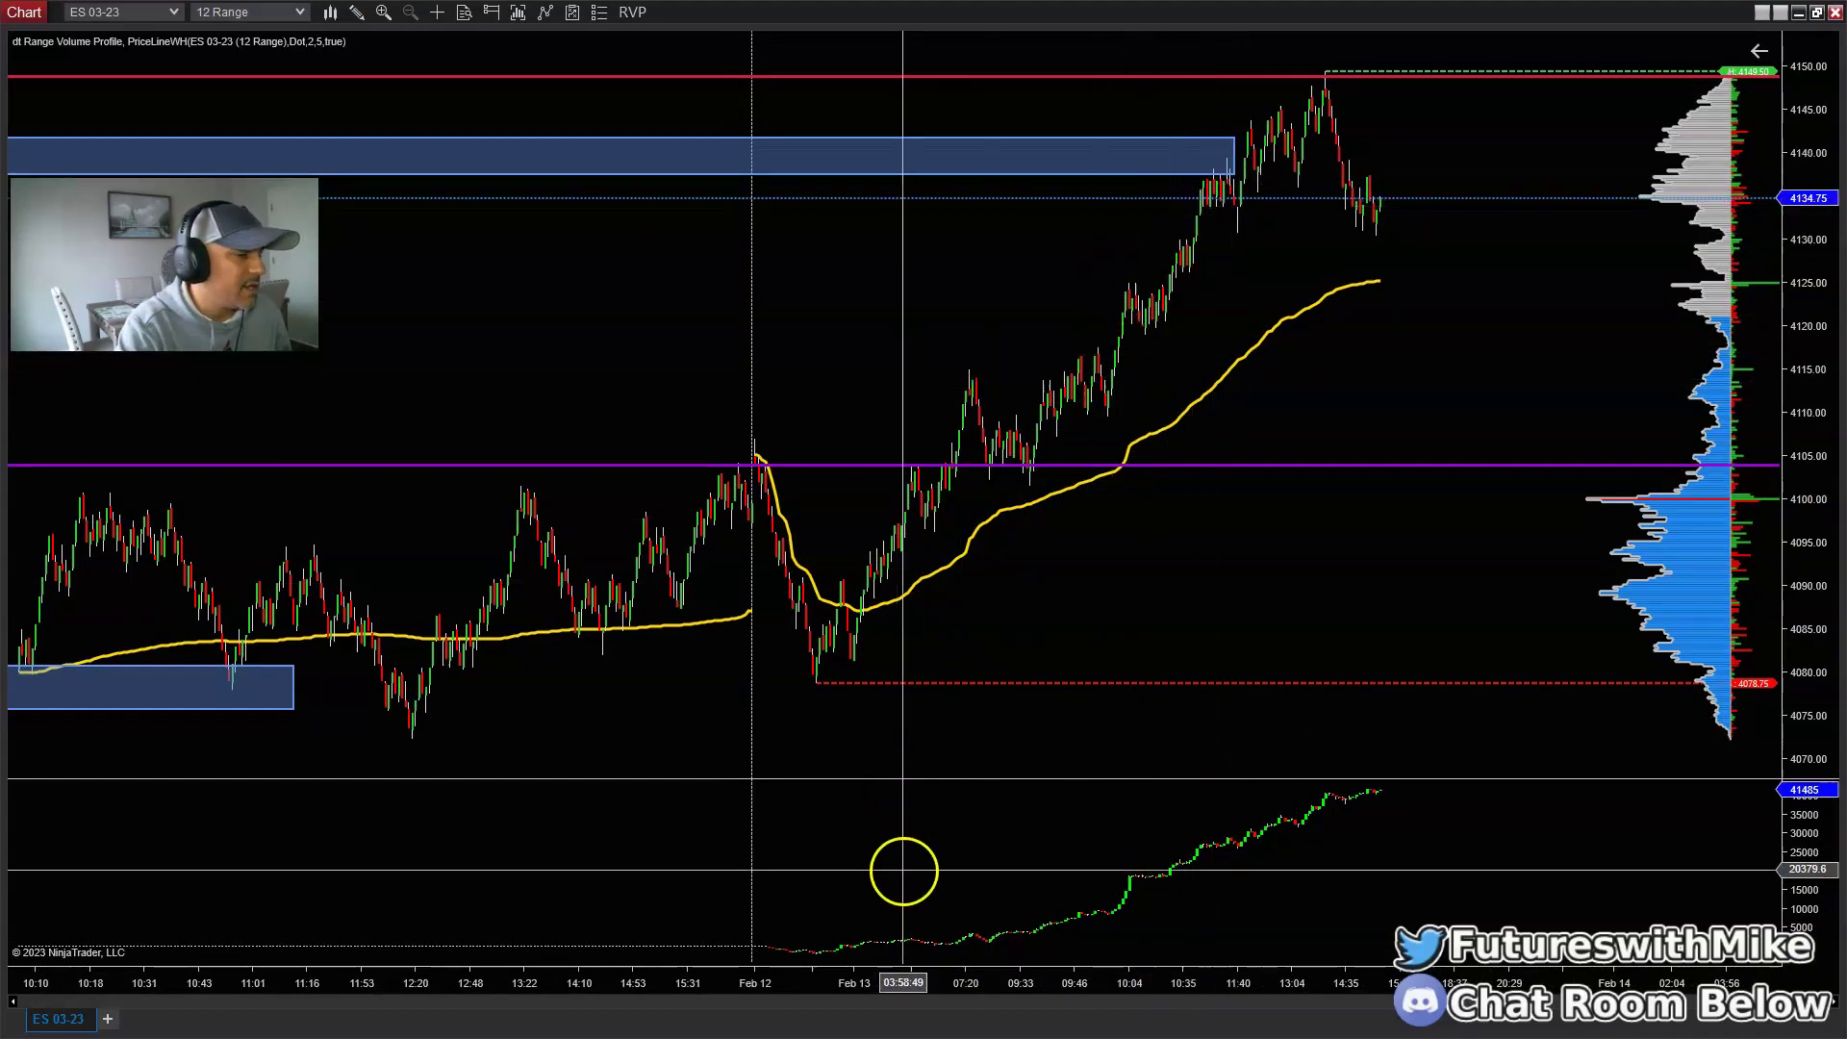
{"action": "left_click_drag", "start_coordinate": [927, 981], "coordinate": [1290, 491]}
Step: Extend the upper Feb 9 rectangle on the 60 Range chart forward in time to the latest price bars, keeping its price range
{"action": "left_click", "coordinate": [1816, 11]}
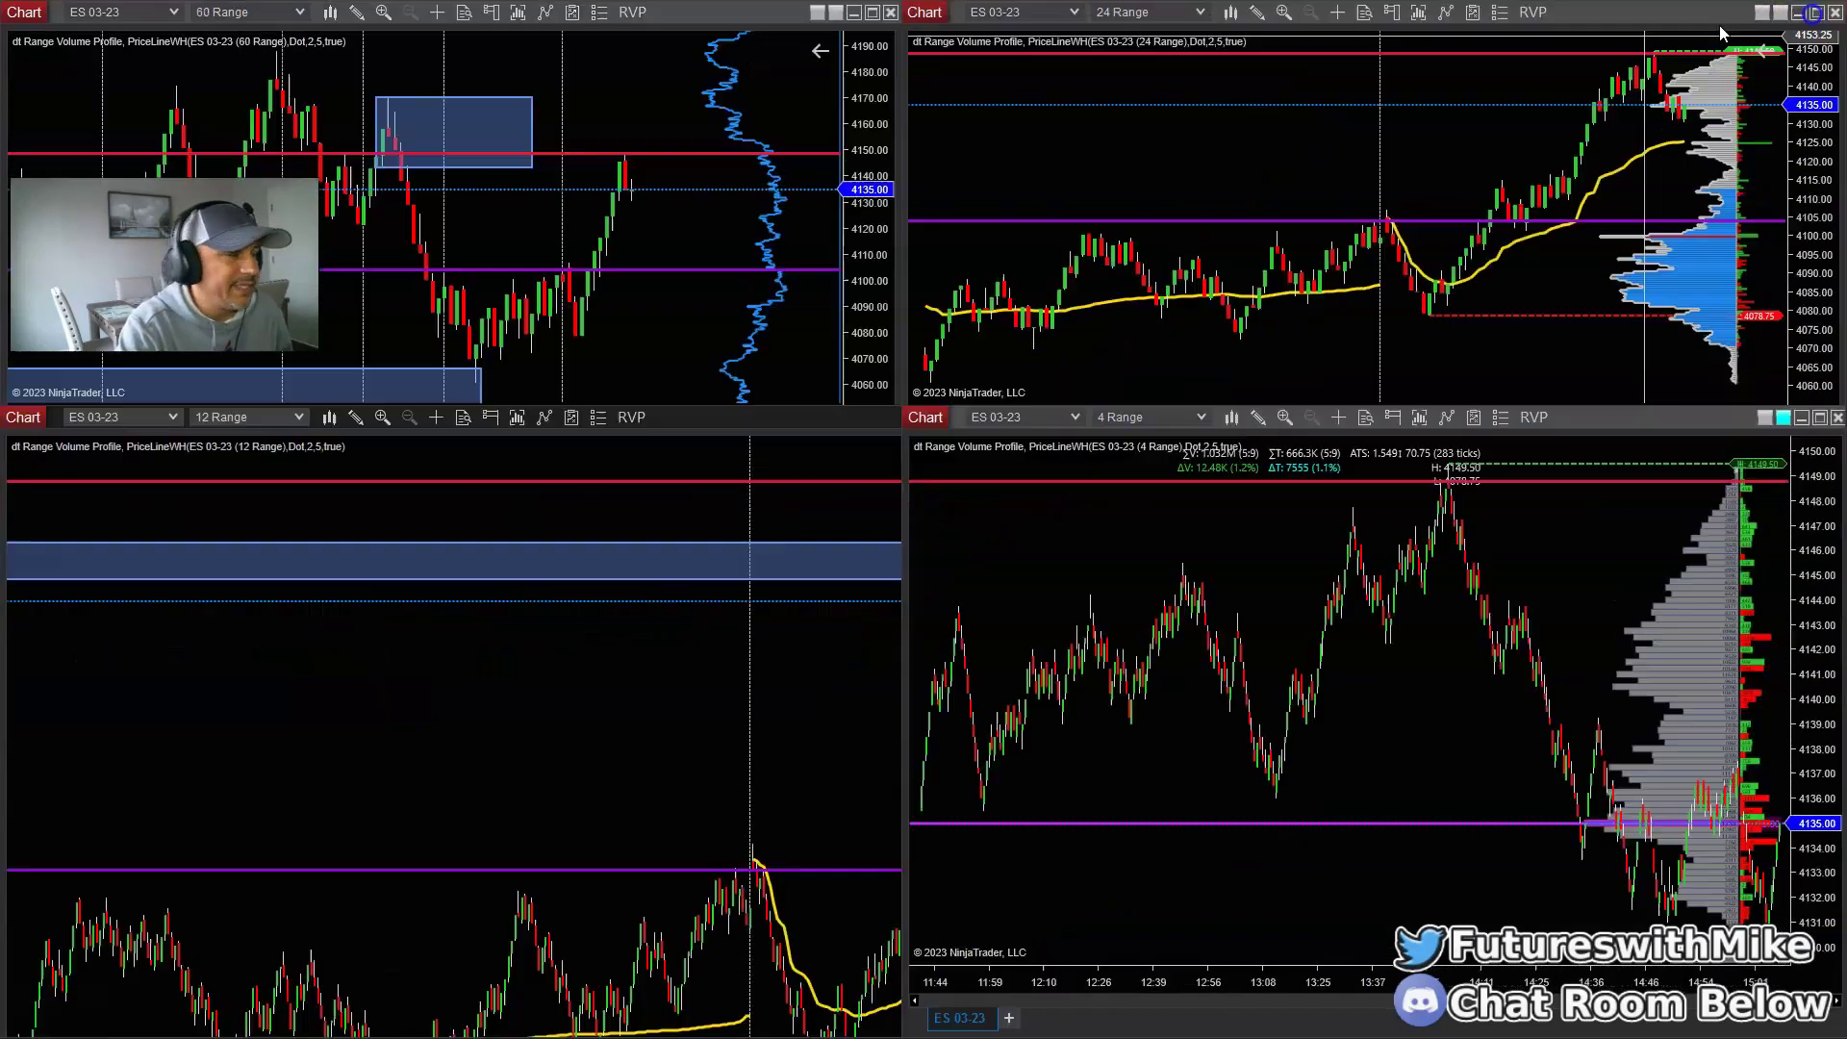
{"action": "left_click", "coordinate": [873, 12]}
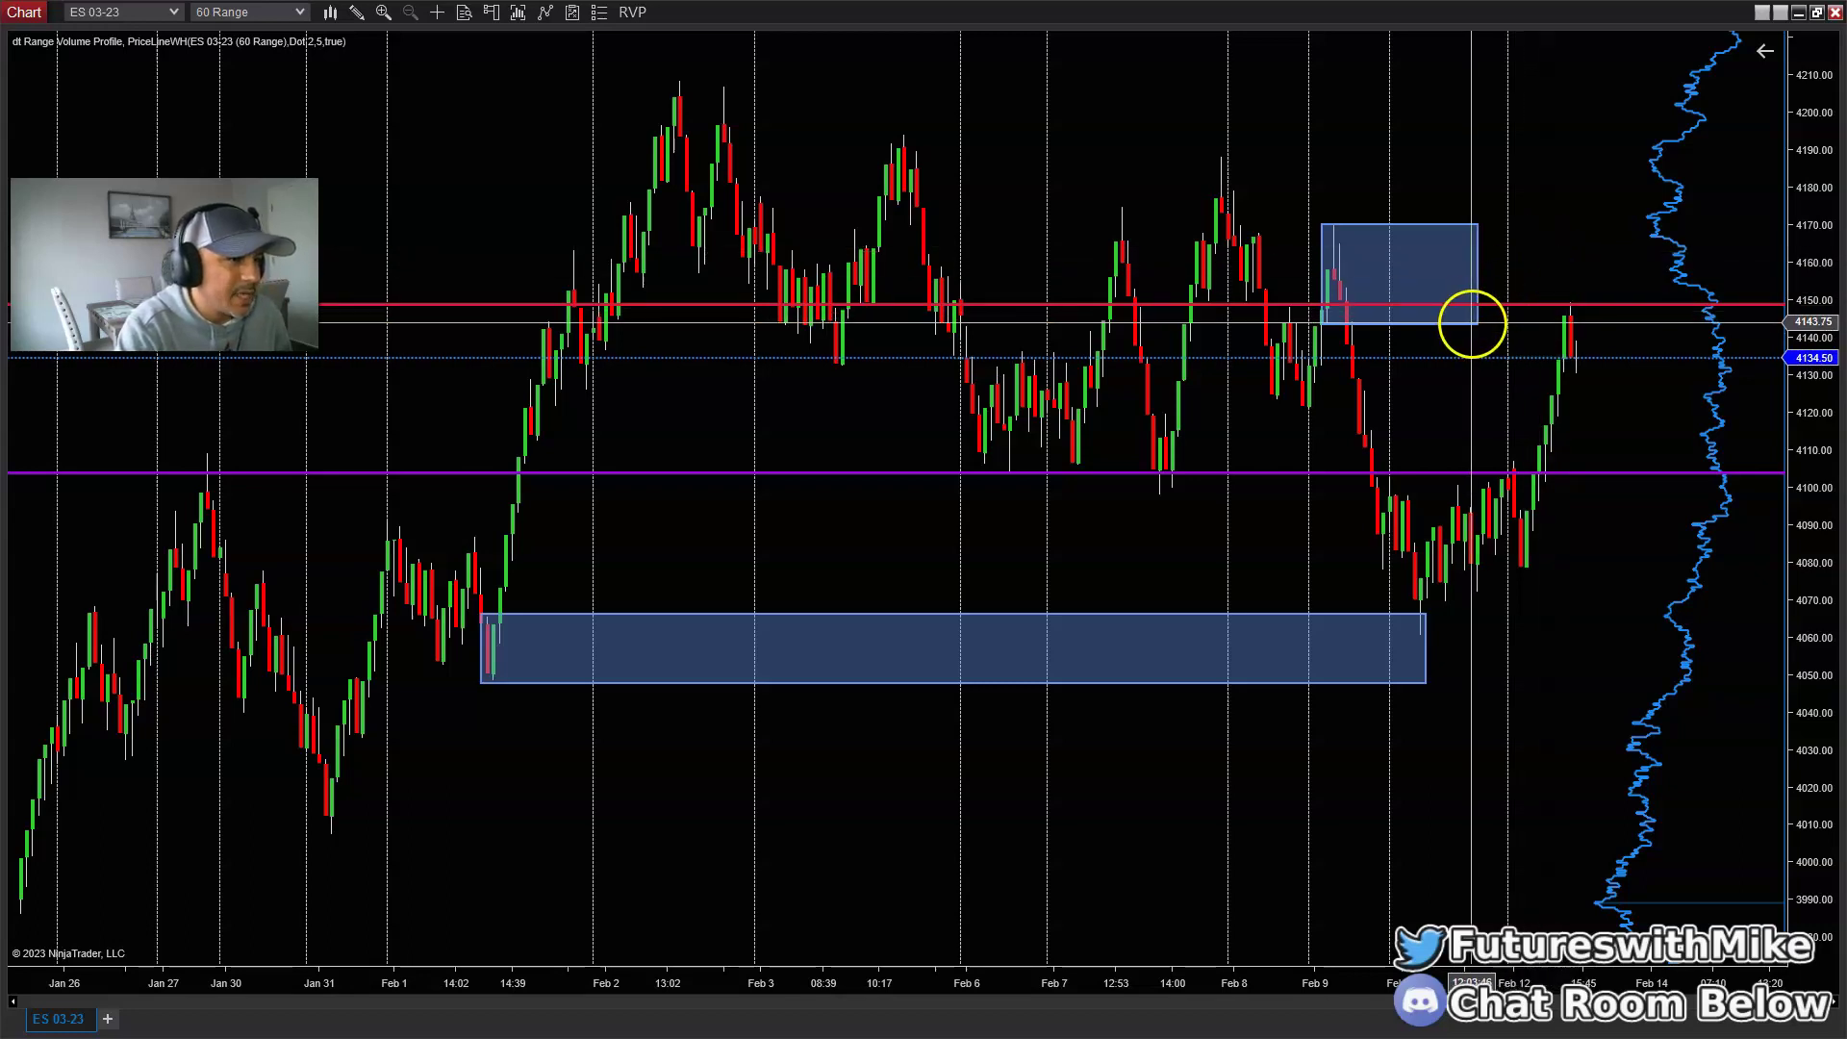
{"action": "double_click", "coordinate": [1452, 325]}
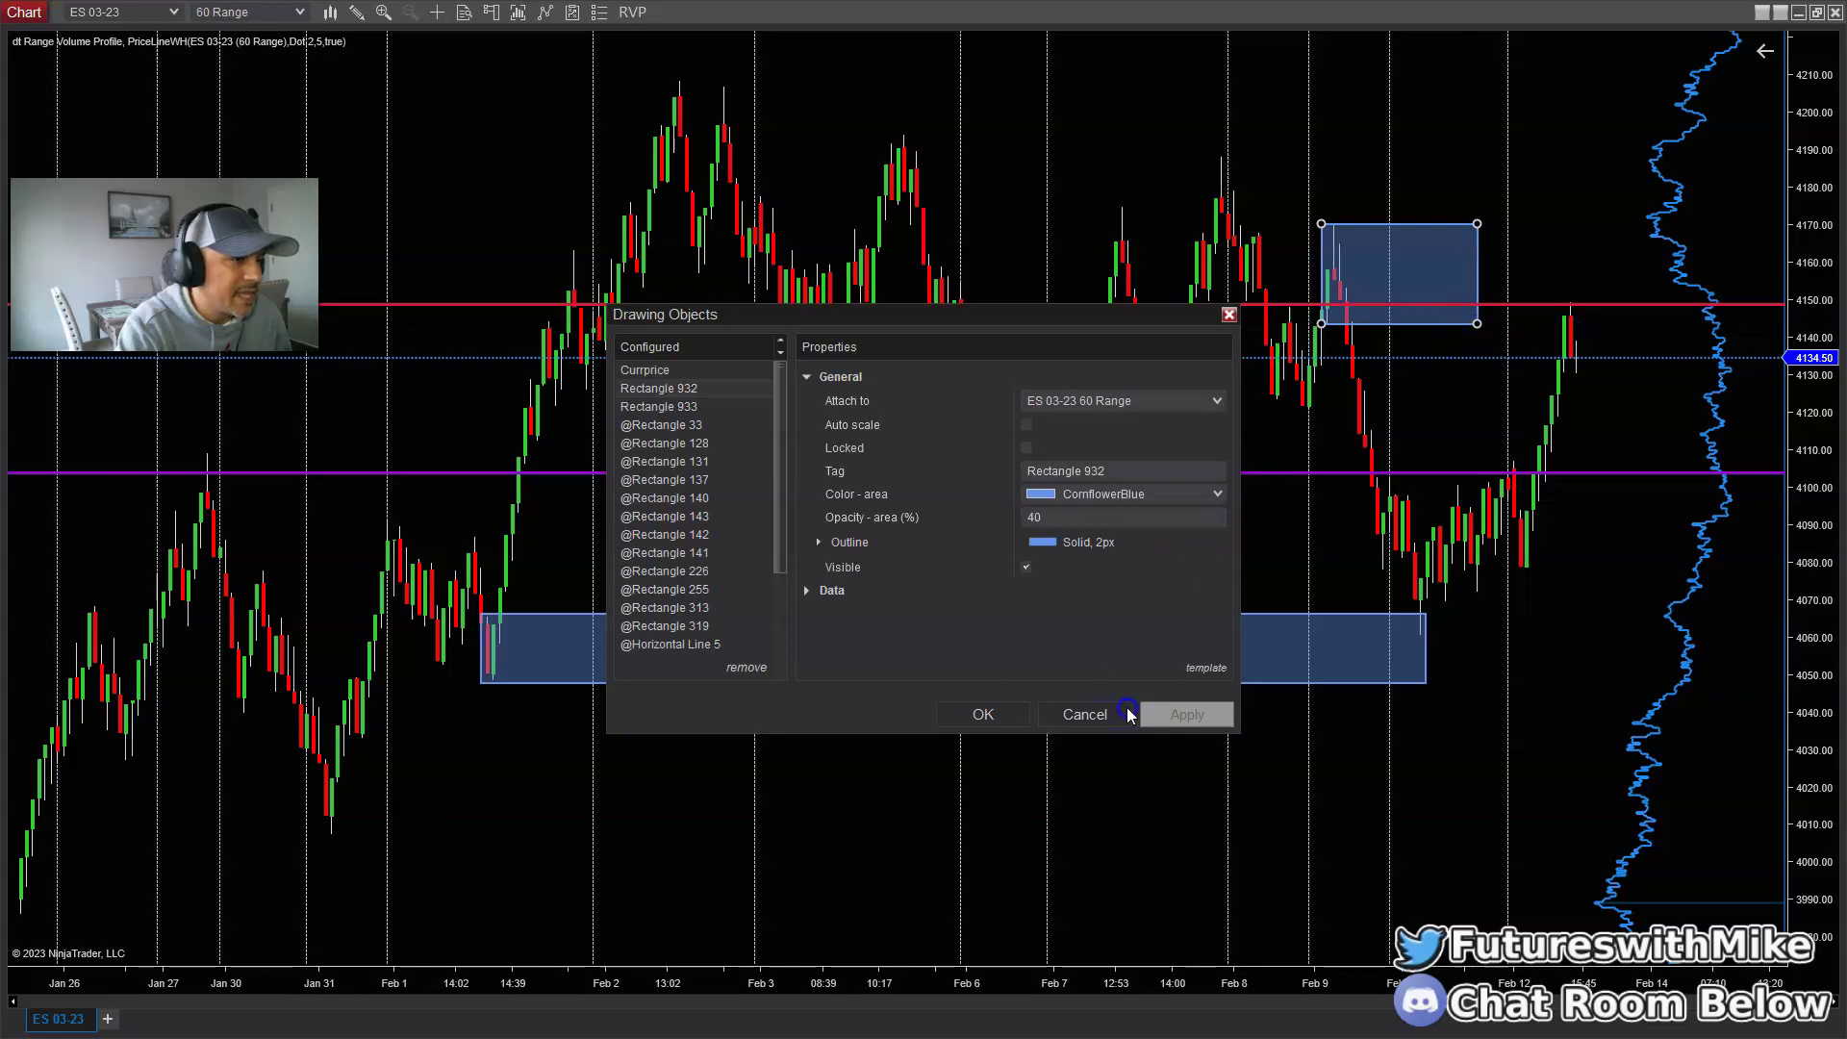
{"action": "left_click", "coordinate": [1085, 714]}
{"action": "left_click_drag", "start_coordinate": [1477, 323], "coordinate": [1582, 324]}
{"action": "left_click", "coordinate": [1565, 315]}
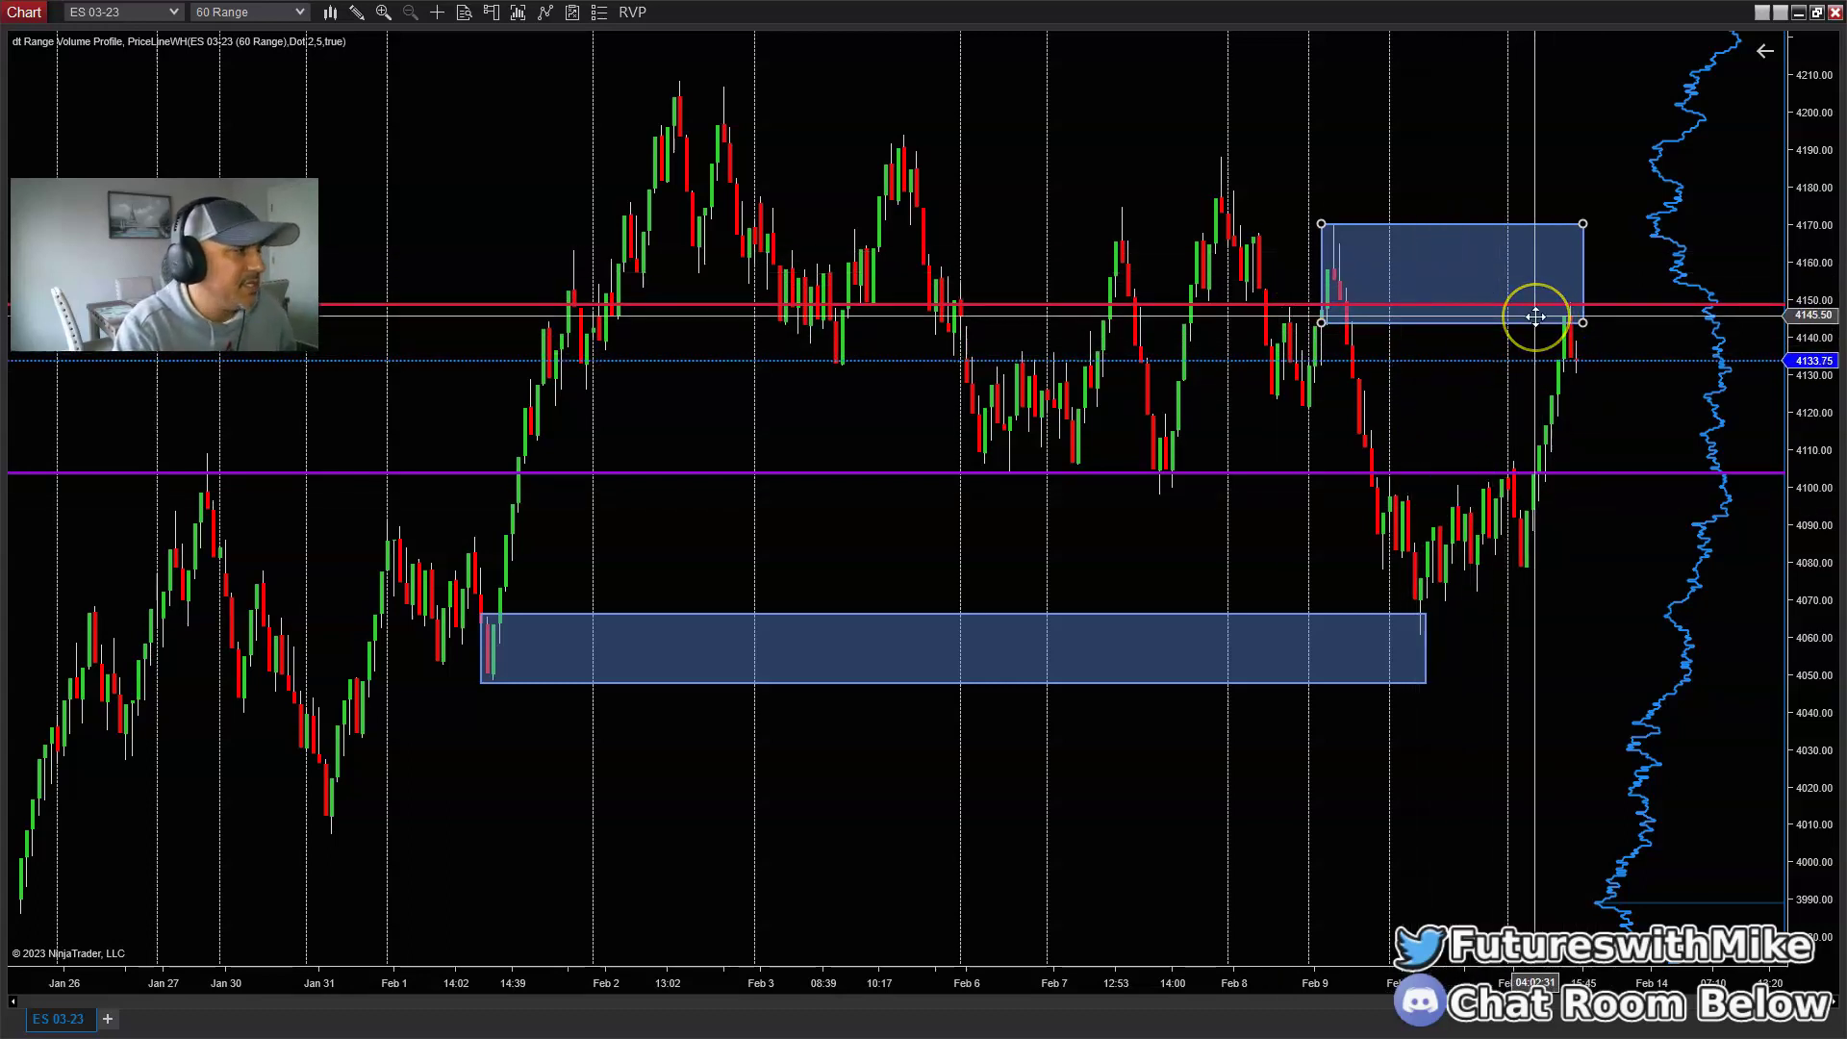
{"action": "left_click", "coordinate": [1525, 375]}
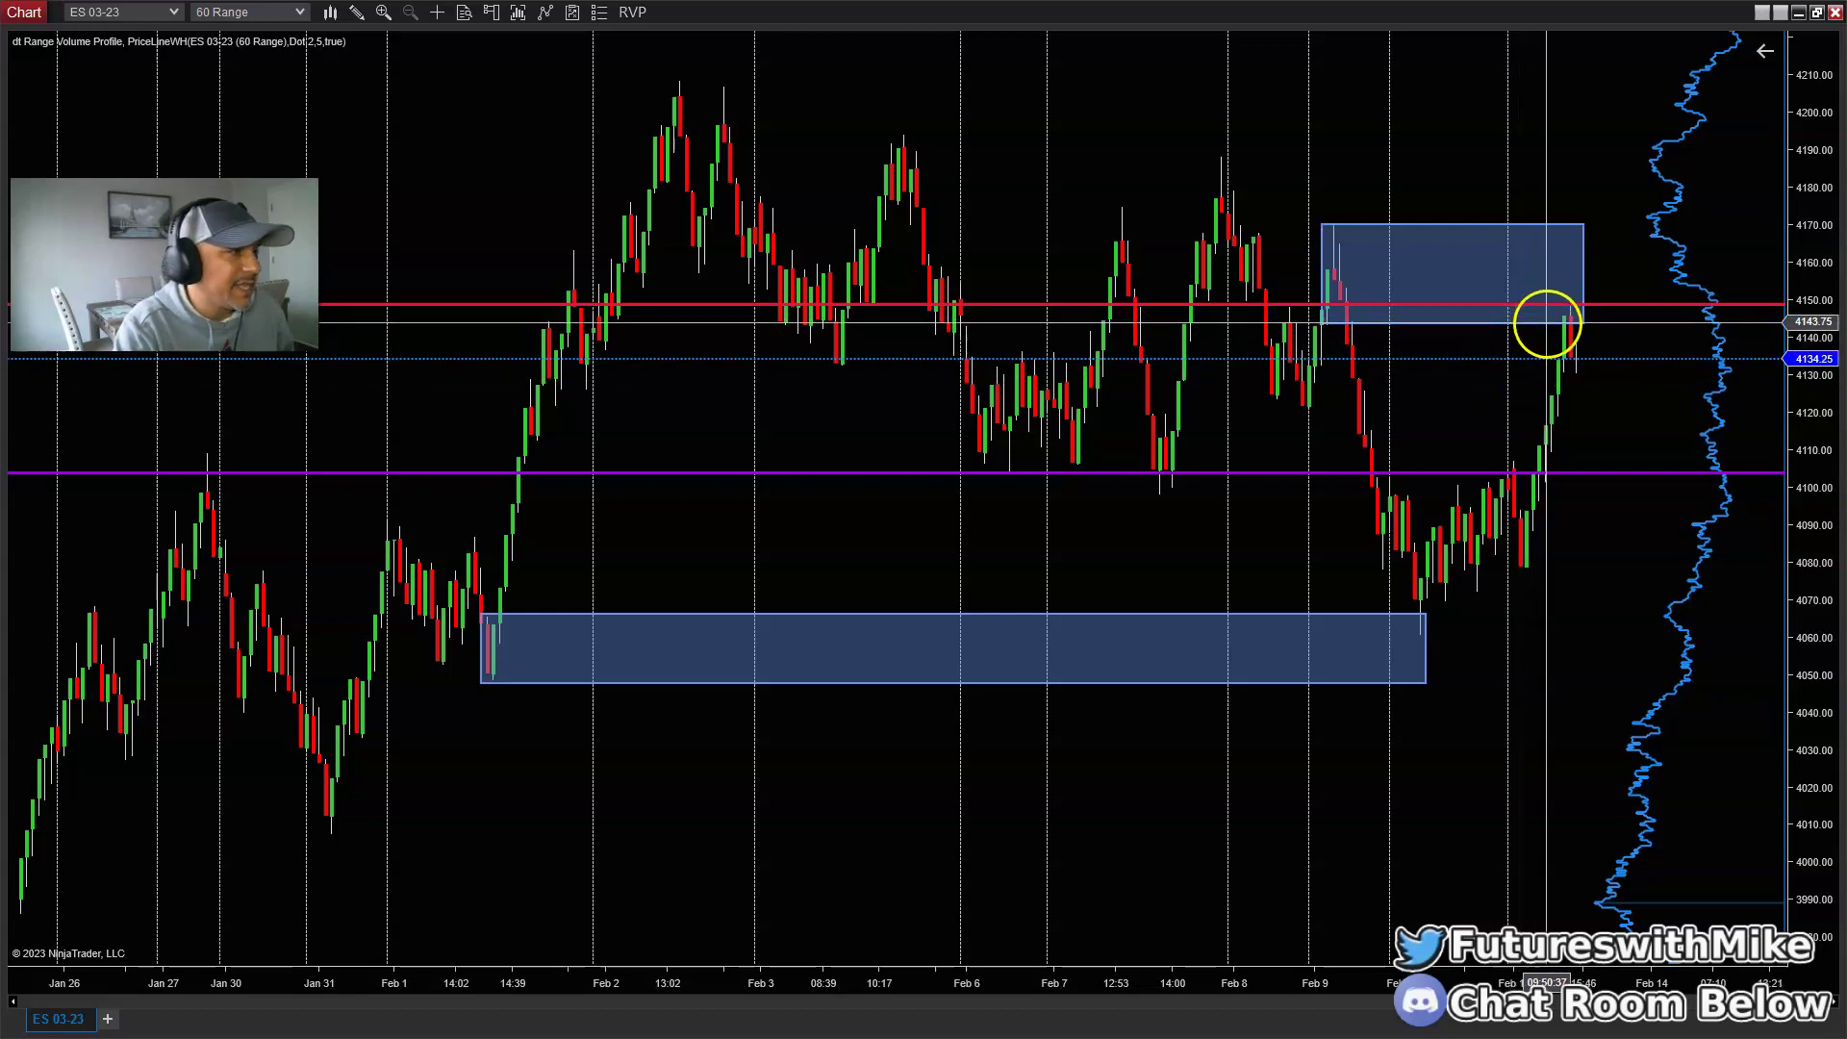
Step: Compare the narrow resistance zone on the 12 Range chart with the extended upper rectangle on the 60 Range chart
{"action": "left_click", "coordinate": [1815, 13]}
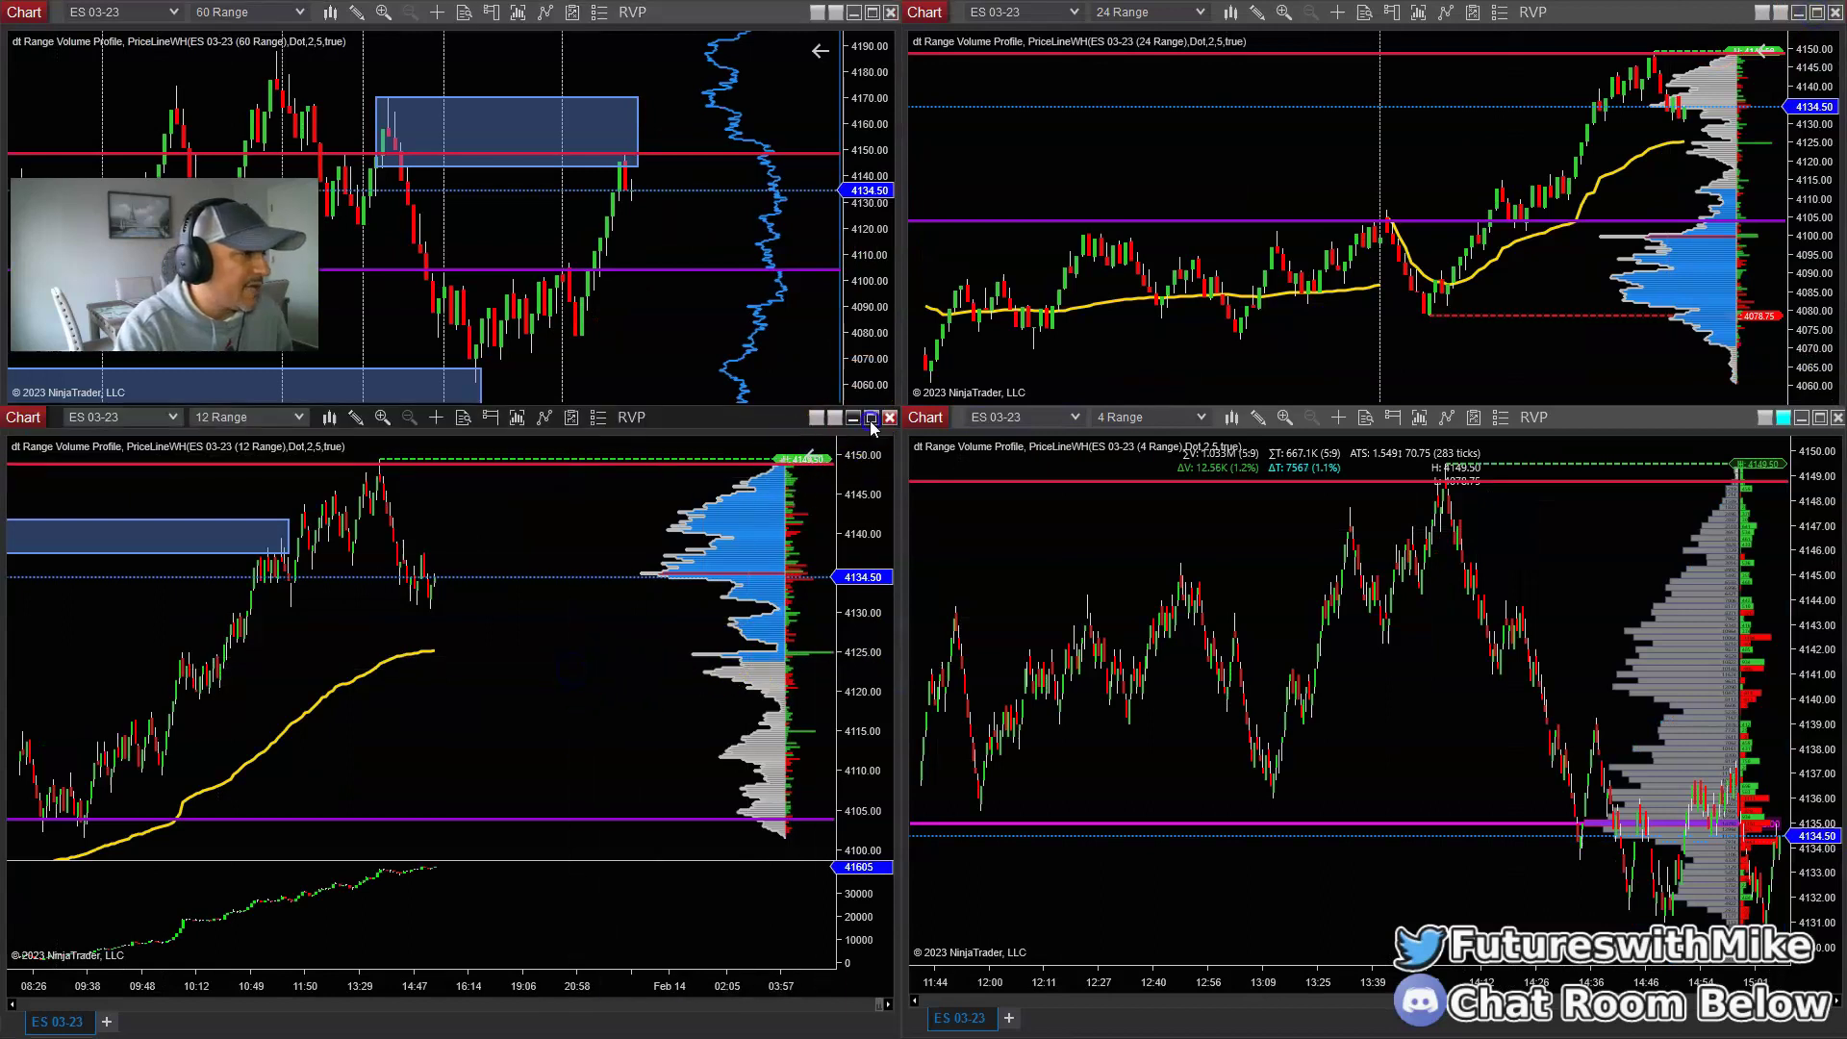
{"action": "left_click", "coordinate": [871, 419]}
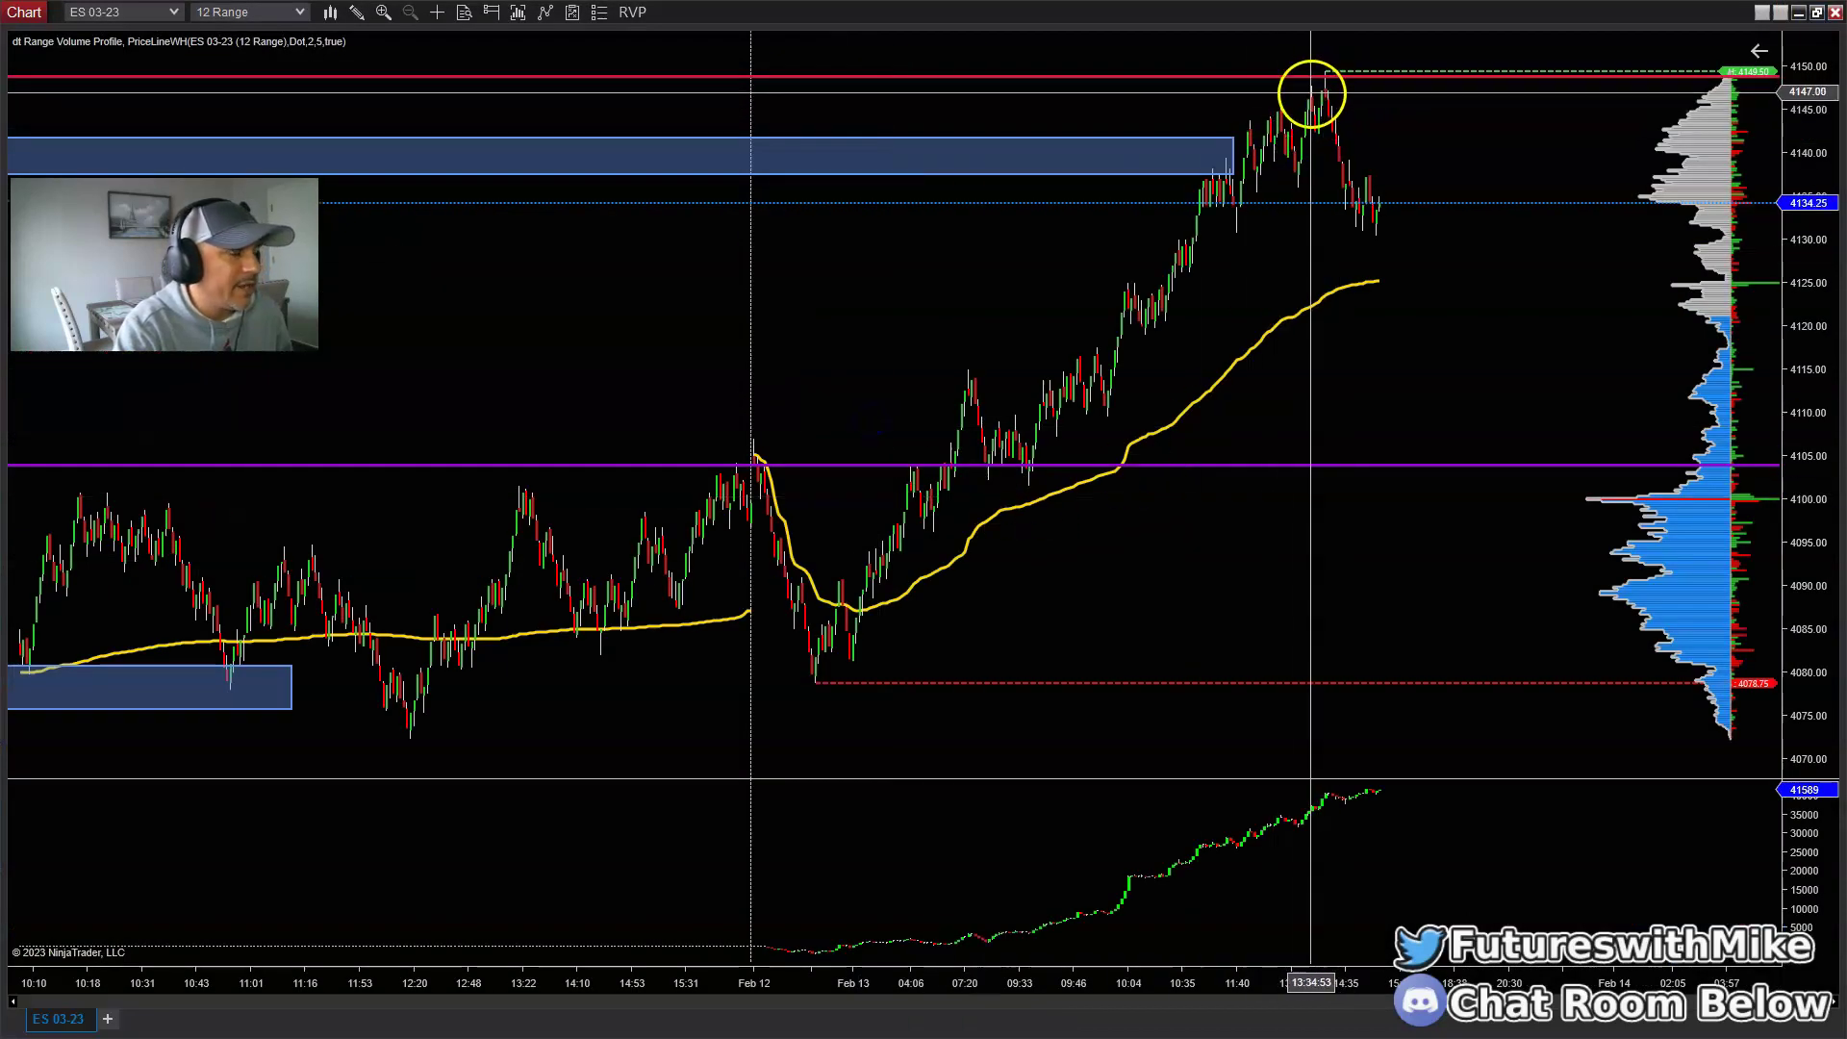
{"action": "left_click_drag", "start_coordinate": [1023, 972], "coordinate": [1308, 981]}
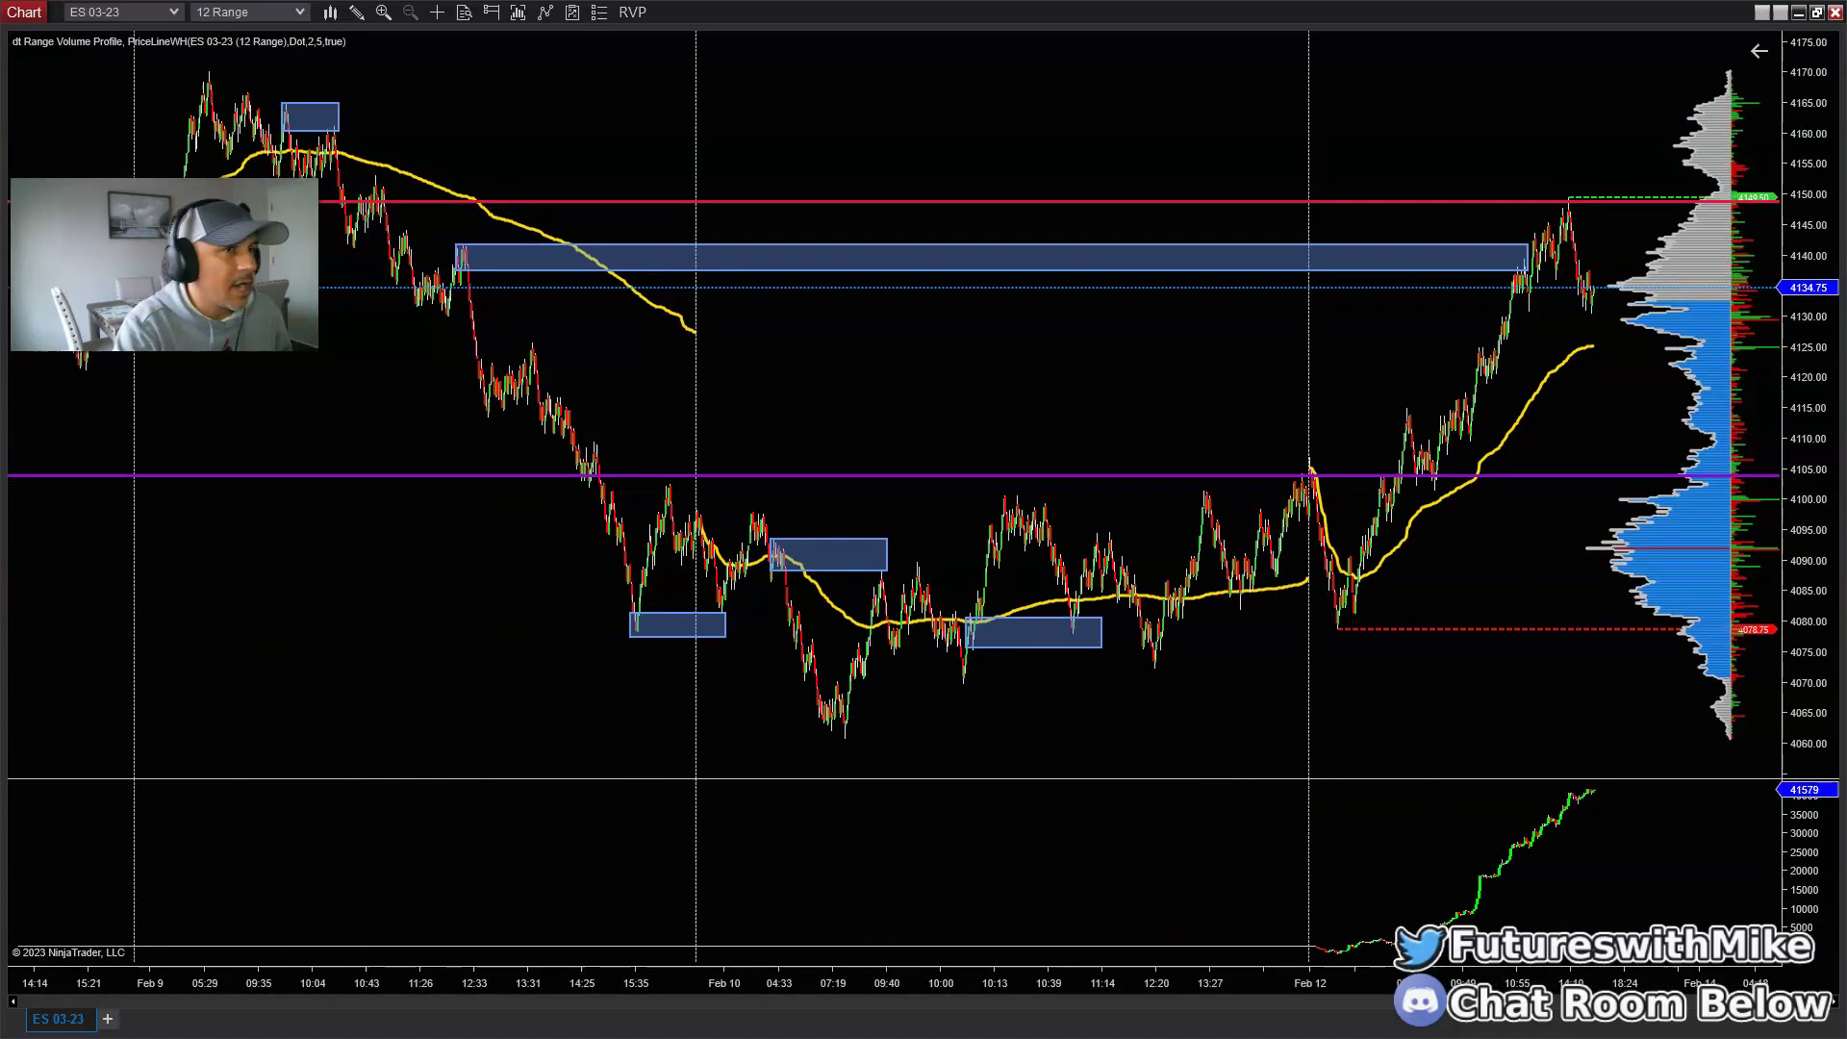
{"action": "left_click", "coordinate": [1814, 14]}
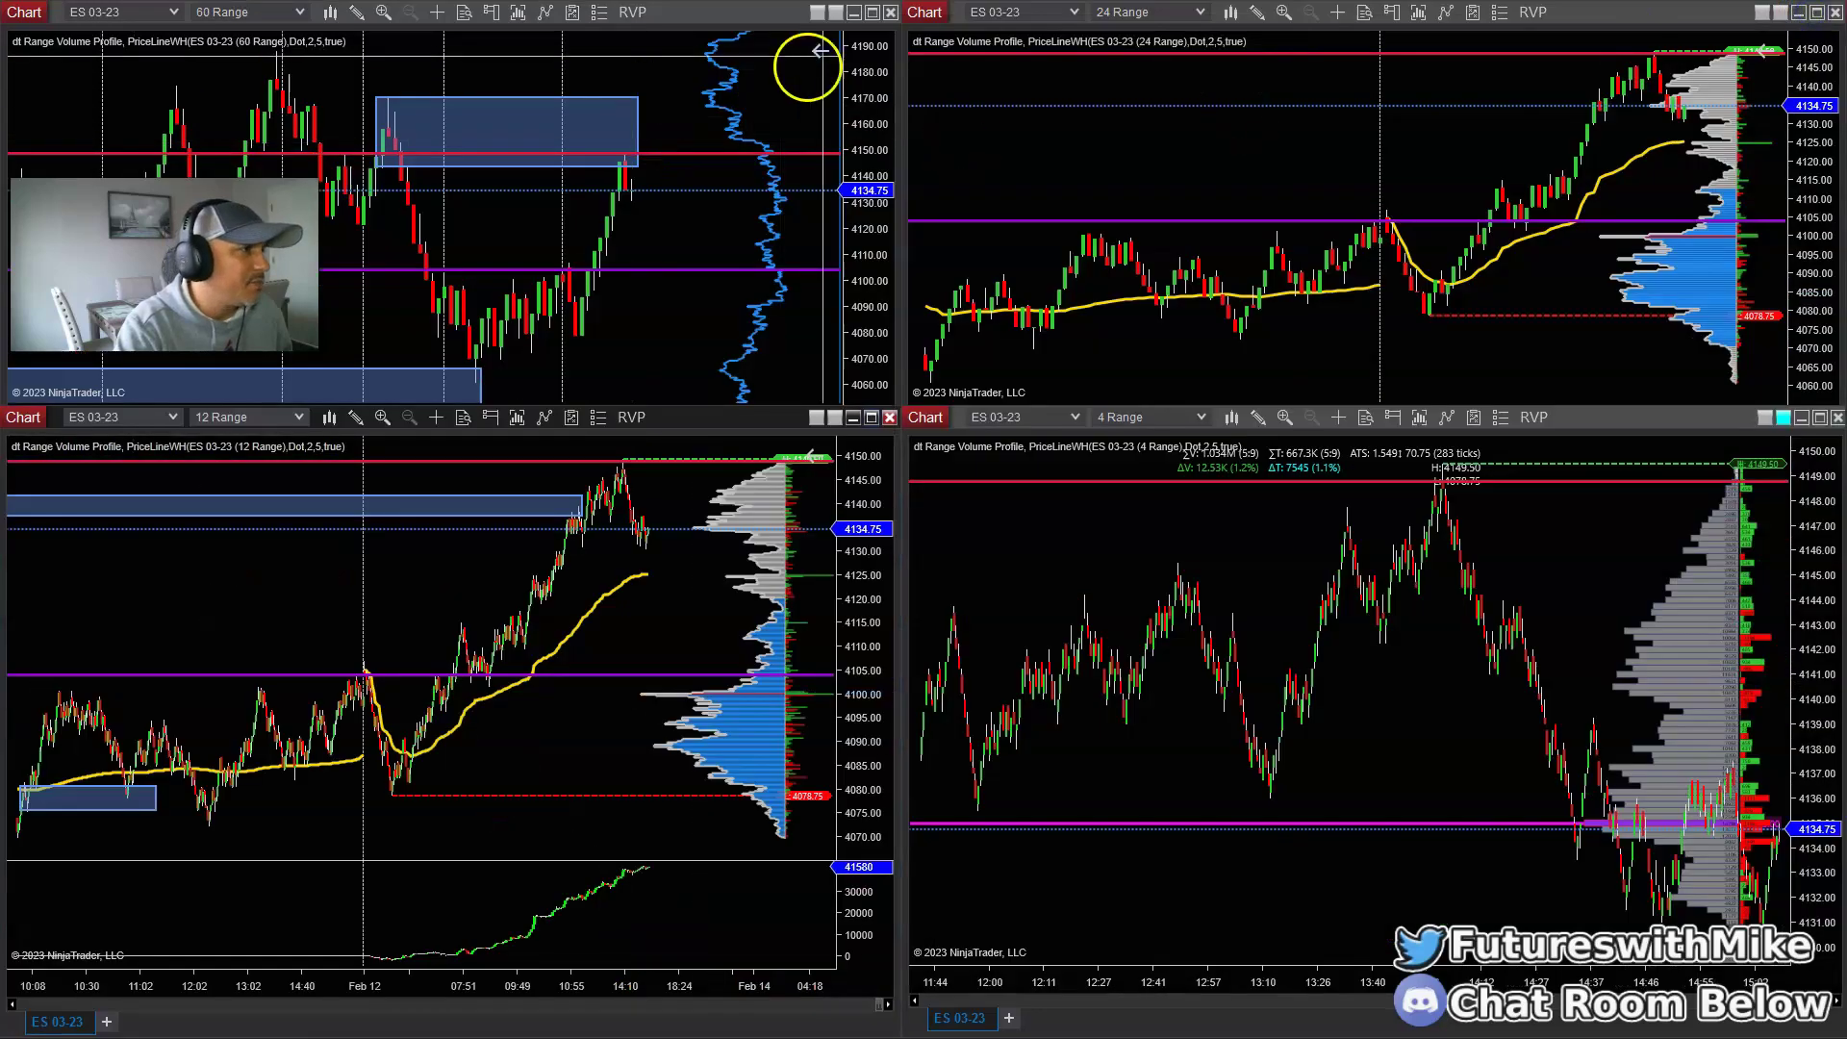
{"action": "left_click", "coordinate": [871, 12]}
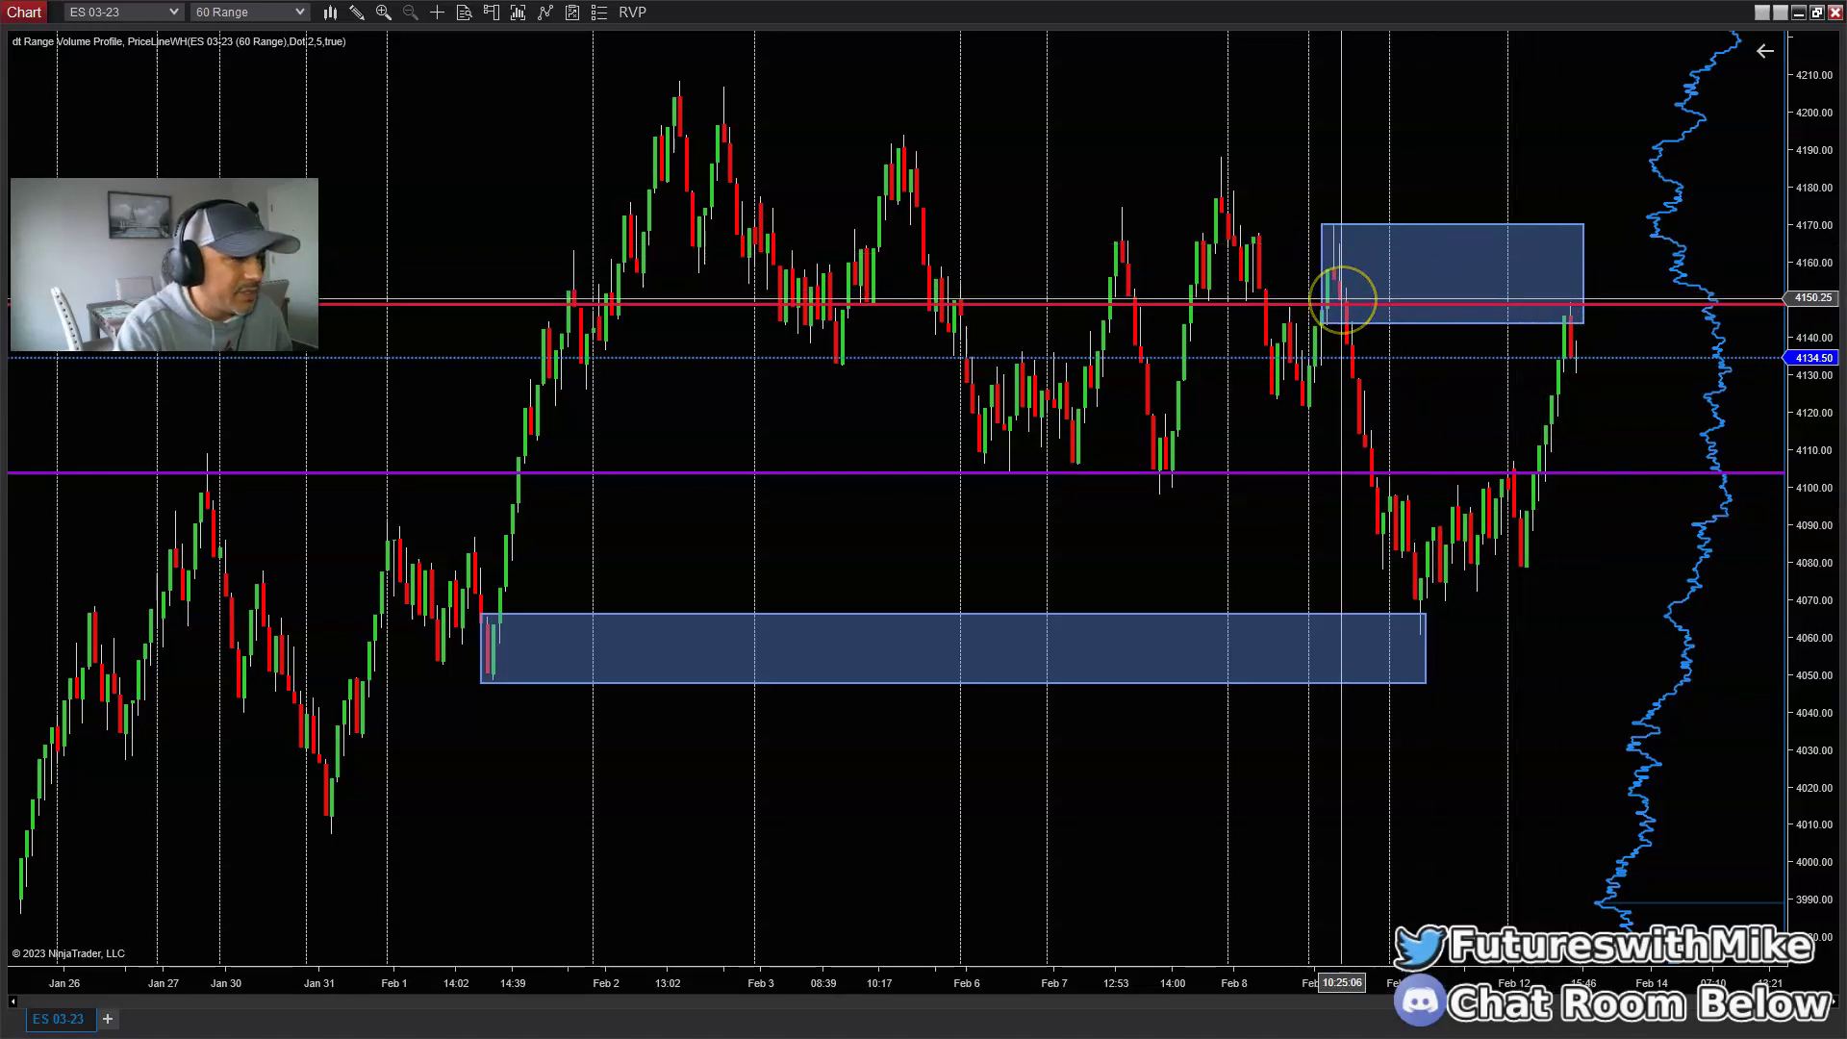
{"action": "left_click", "coordinate": [1817, 12]}
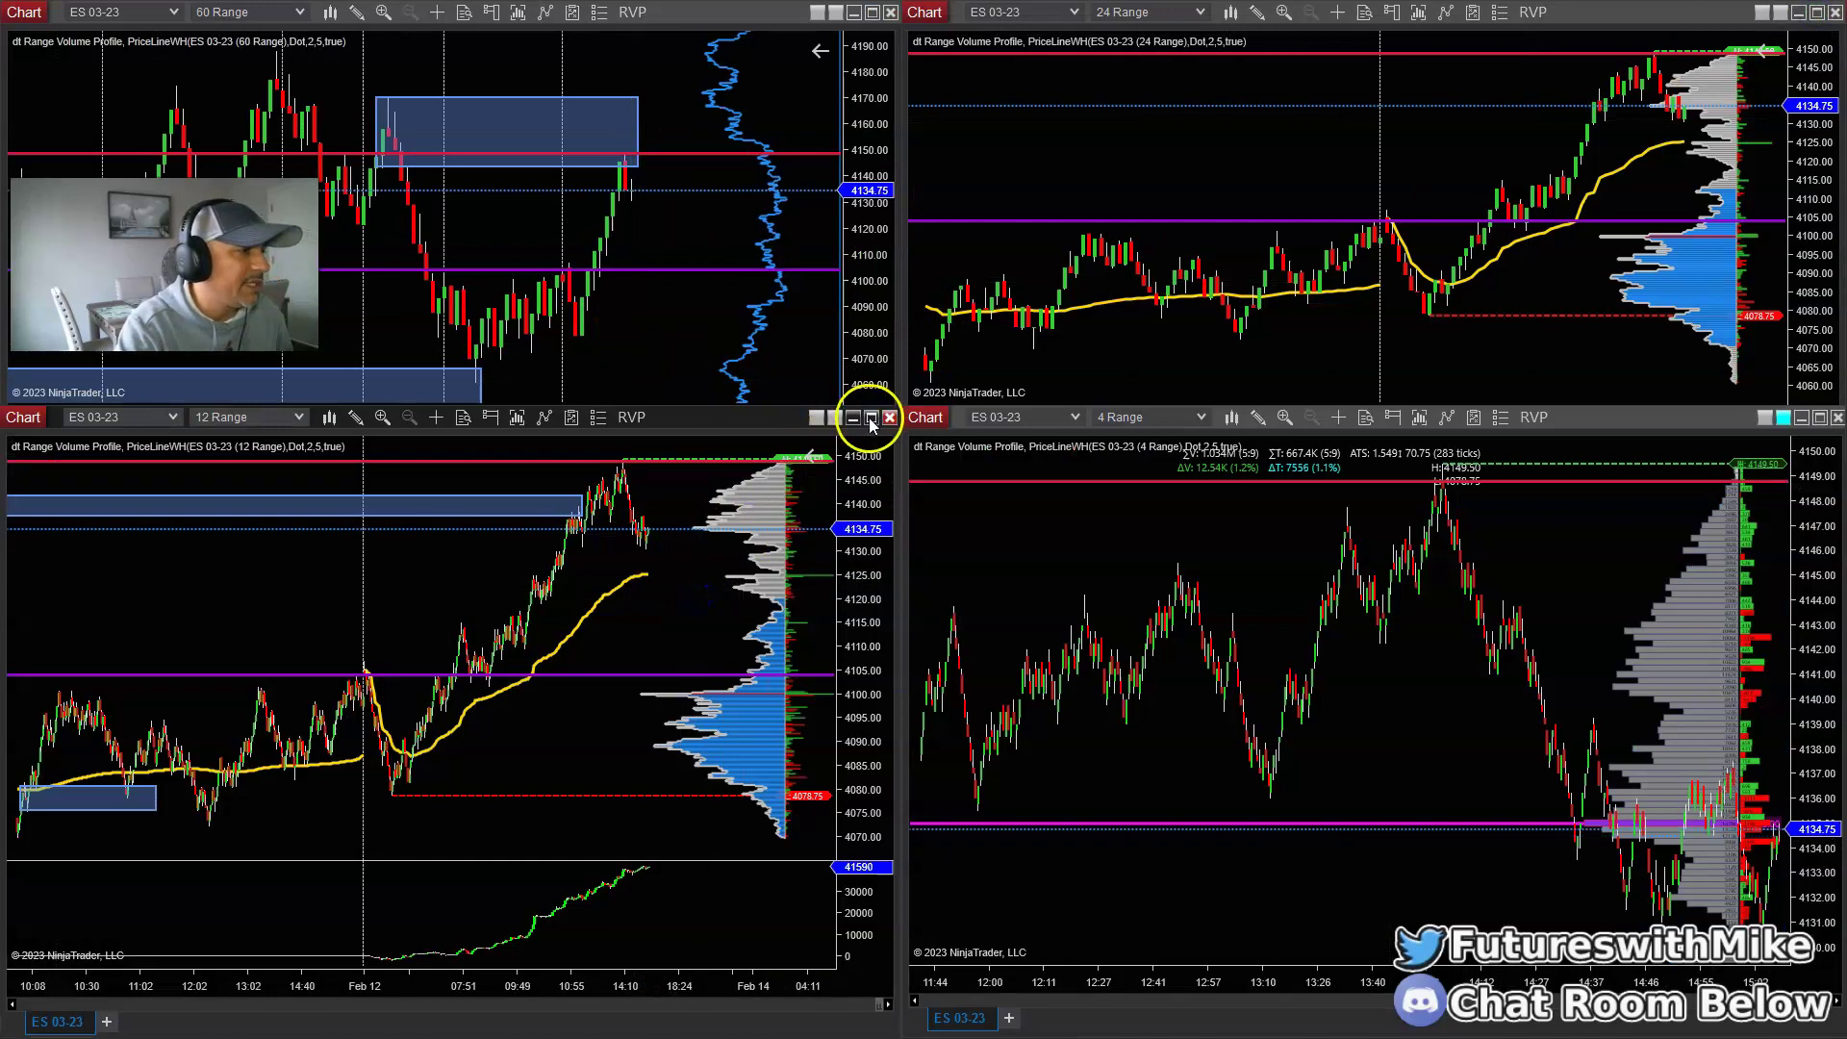
Step: Examine the 12 Range resistance zone from its Feb 9 origin to the Feb 13 retest, along with the sessions in between
{"action": "left_click", "coordinate": [870, 418]}
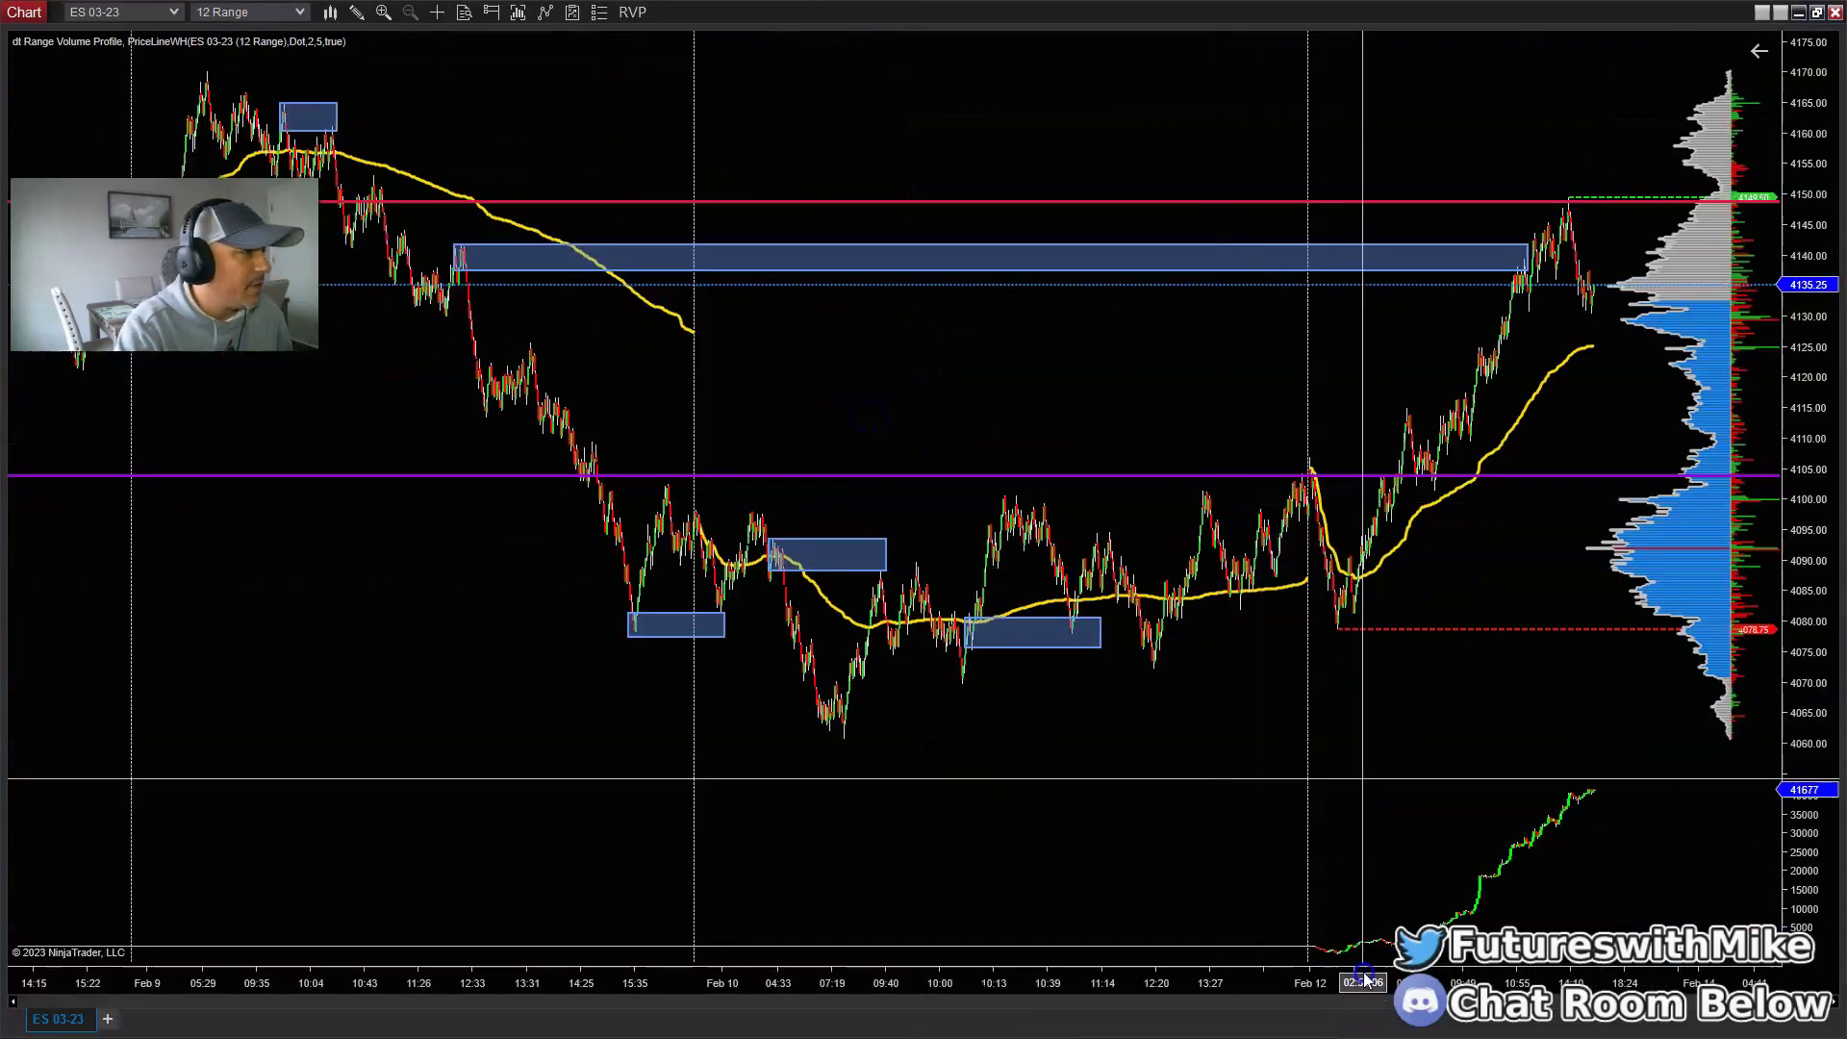
{"action": "left_click_drag", "start_coordinate": [1366, 979], "coordinate": [1389, 979]}
{"action": "left_click_drag", "start_coordinate": [389, 269], "coordinate": [925, 387]}
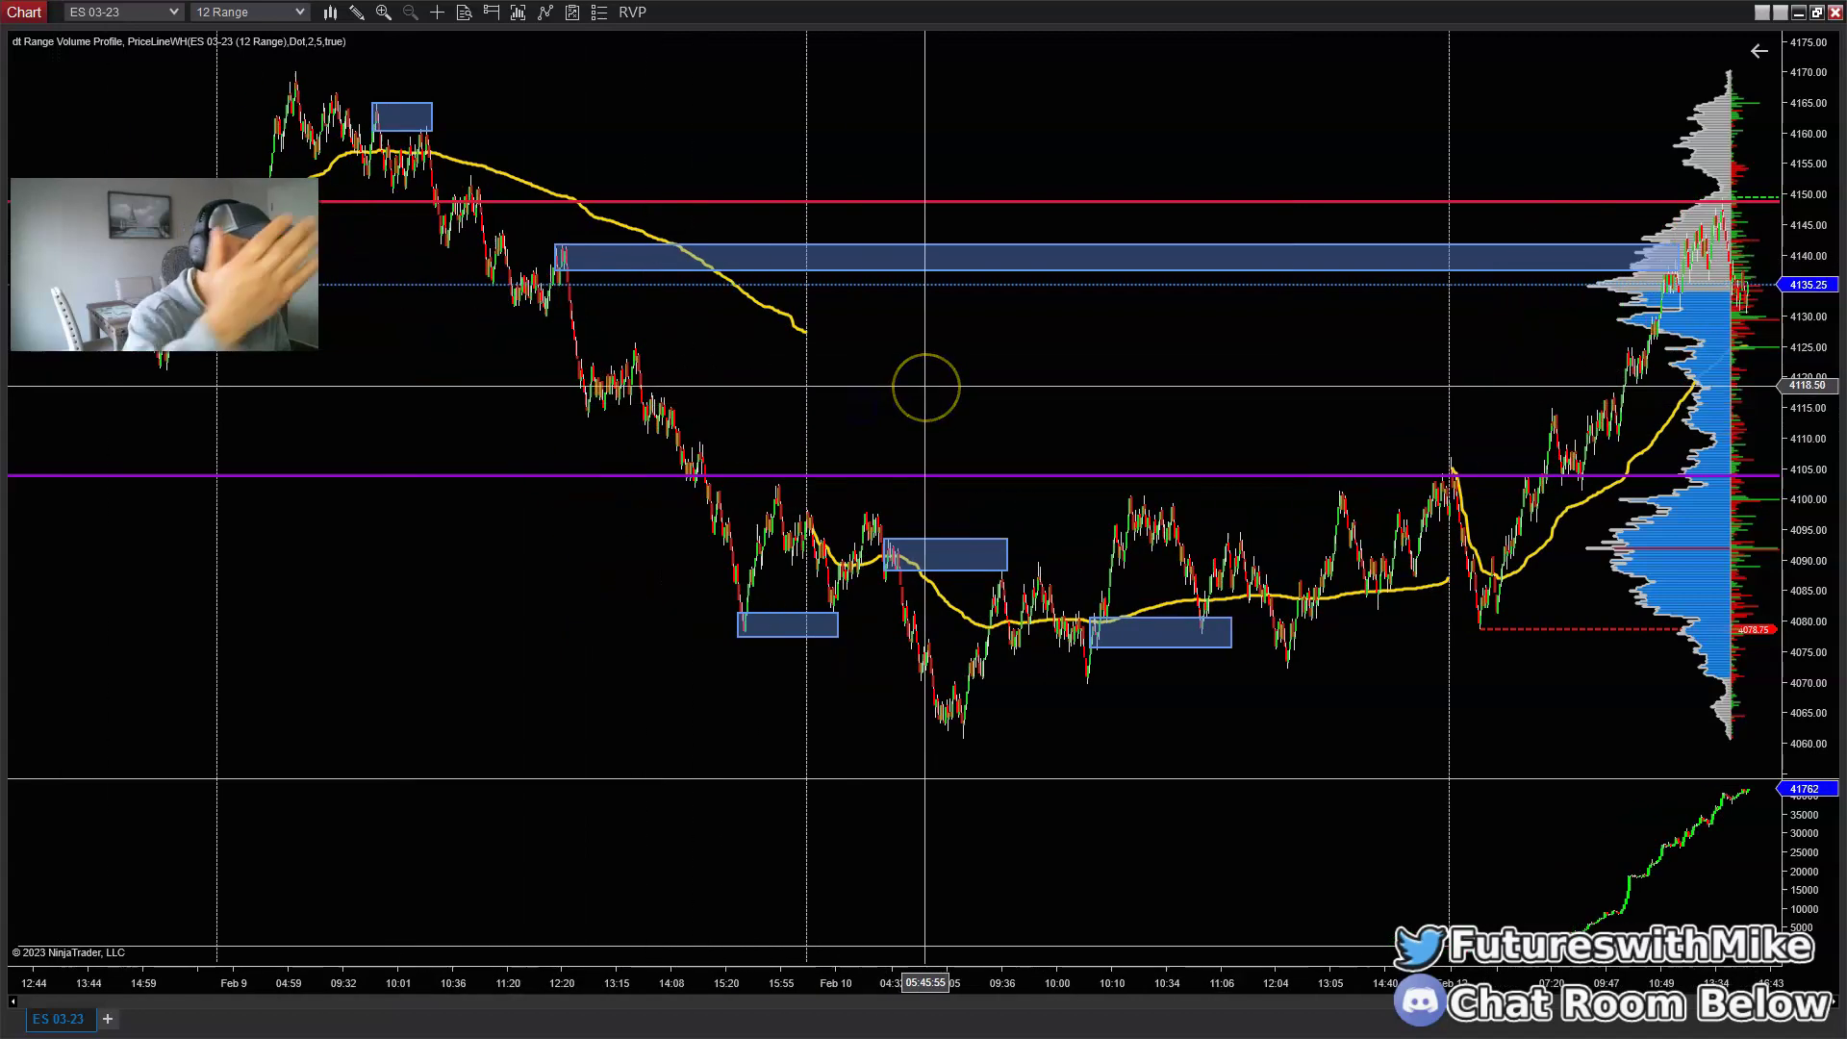
{"action": "left_click", "coordinate": [589, 247]}
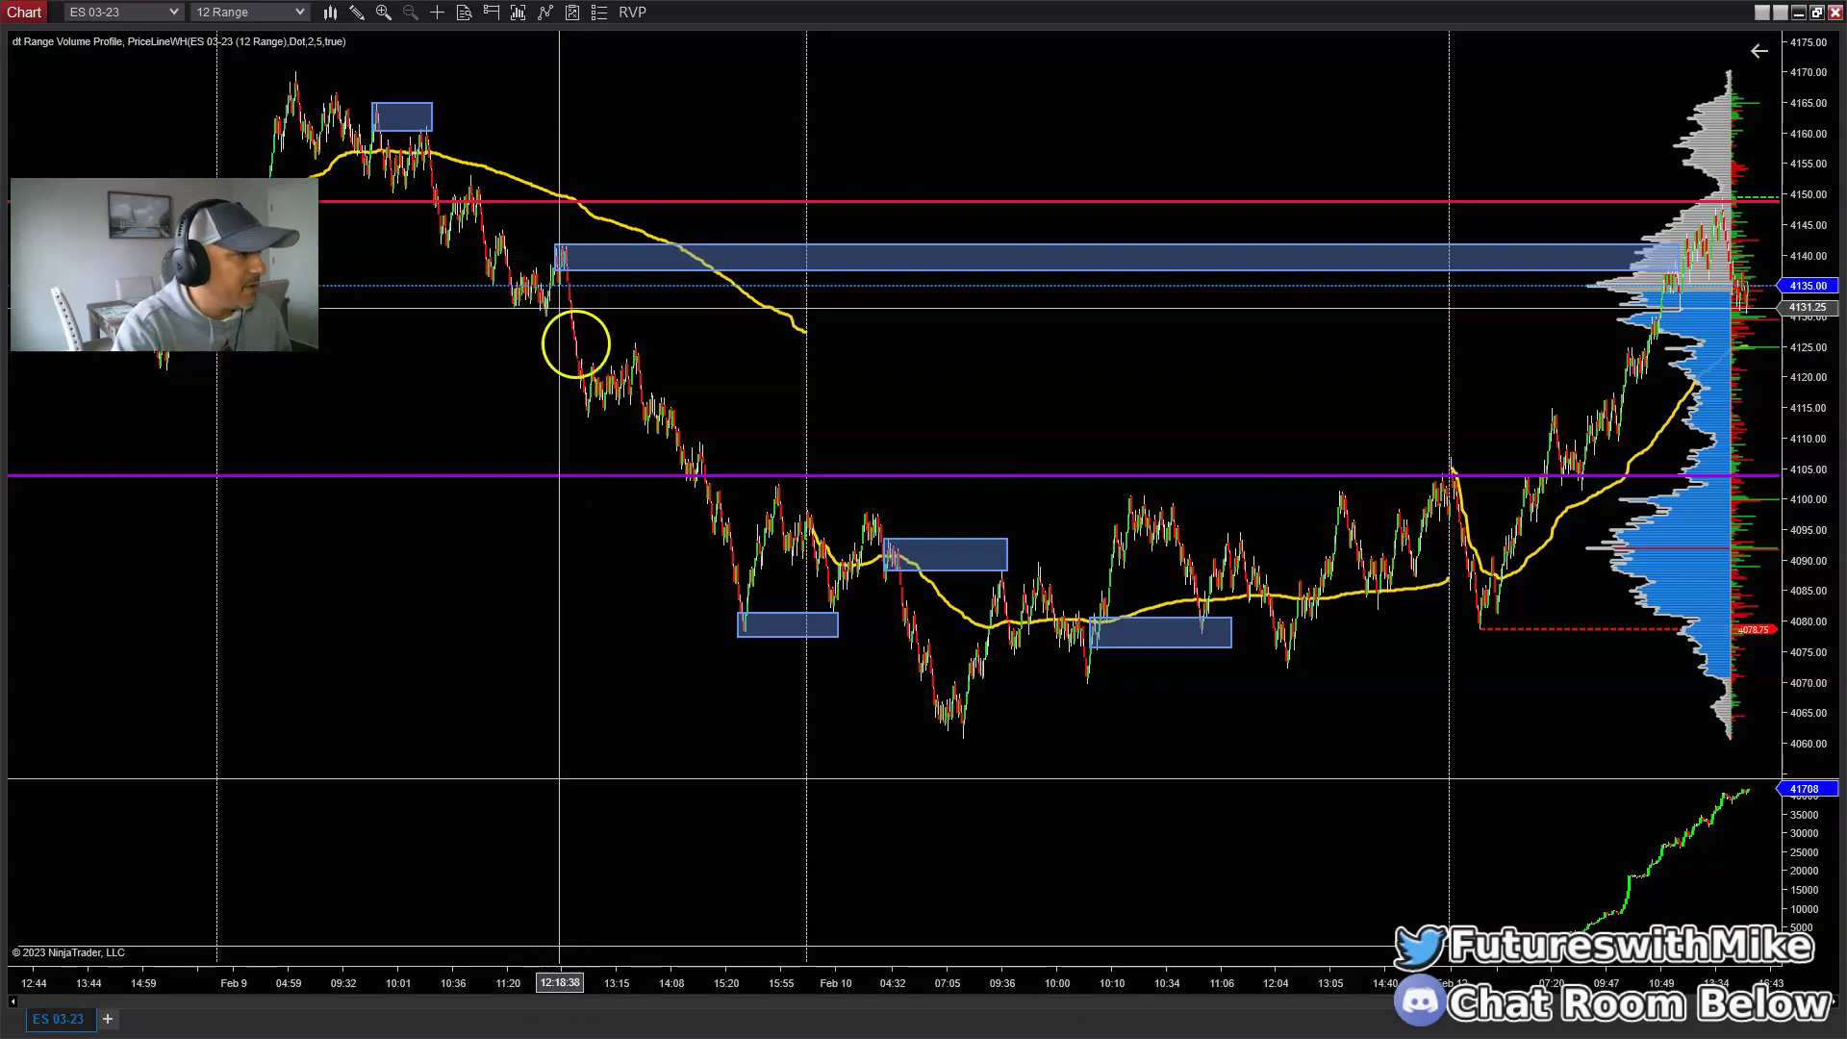
{"action": "scroll", "coordinate": [934, 370], "scroll_direction": "down", "scroll_amount": 5}
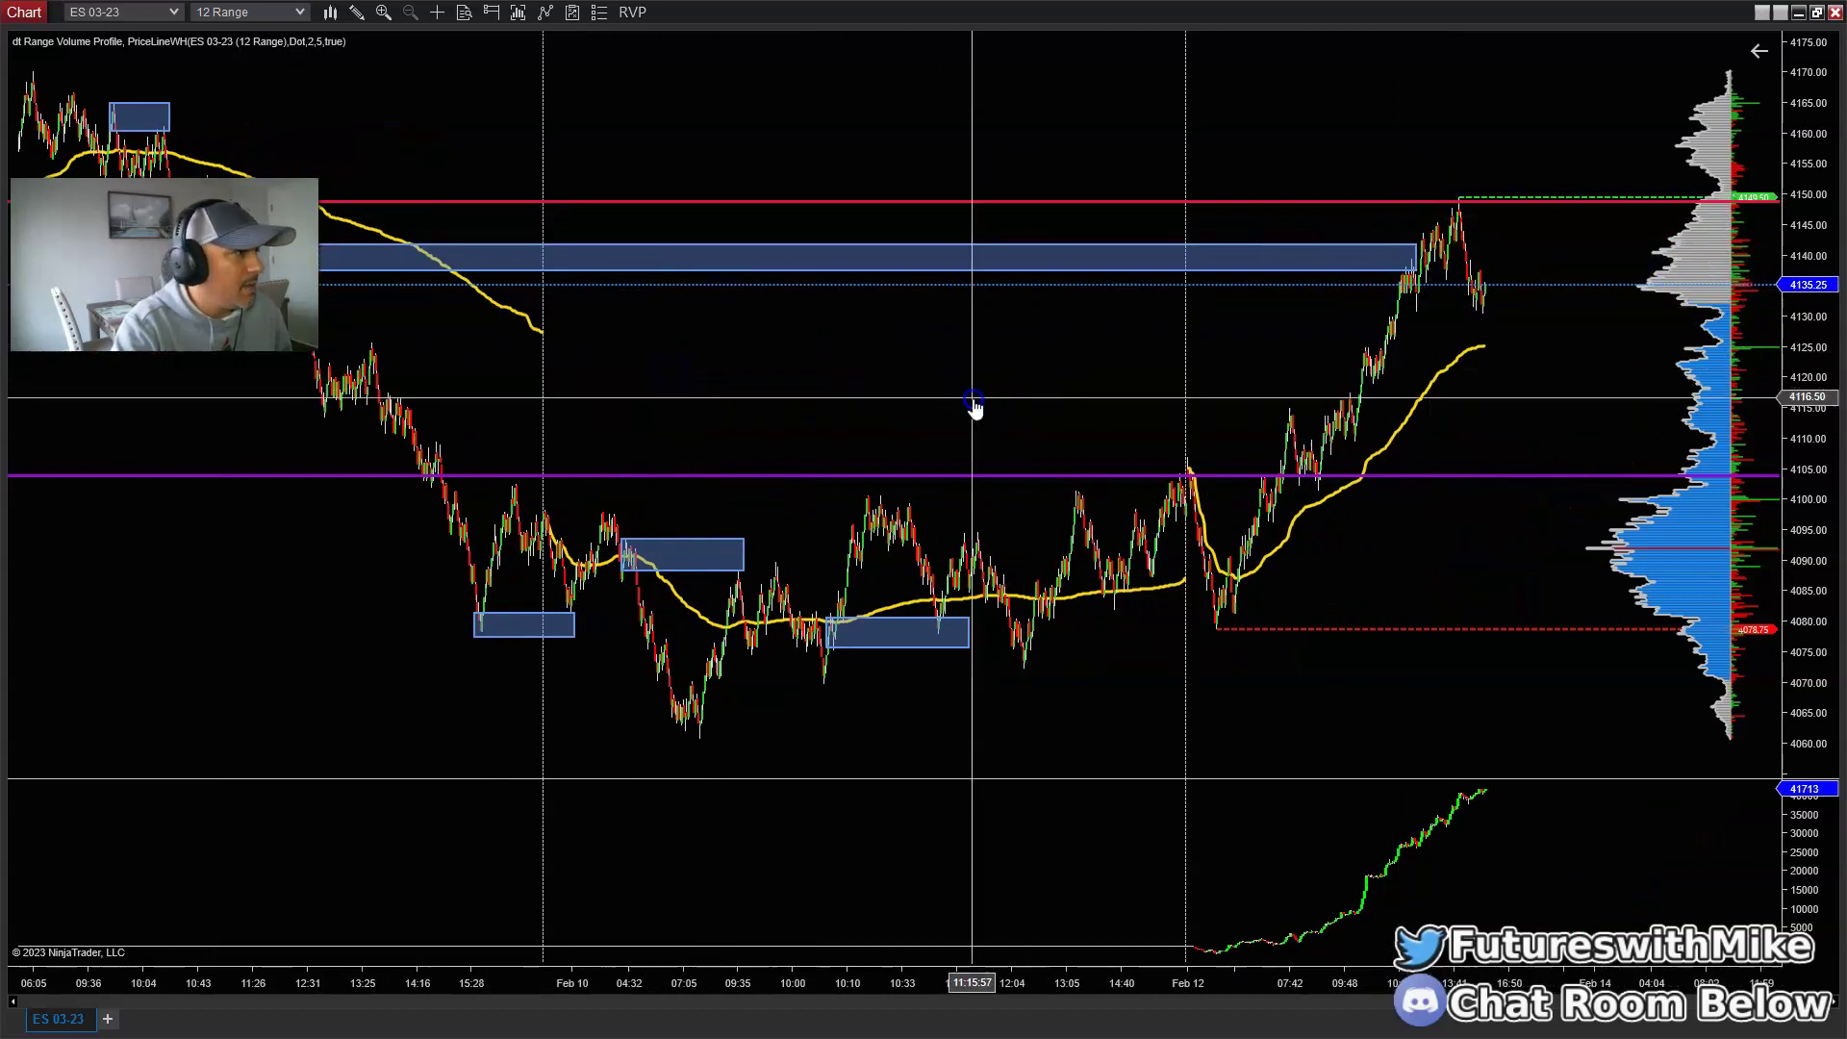
{"action": "scroll", "coordinate": [746, 317], "scroll_direction": "up", "scroll_amount": 3}
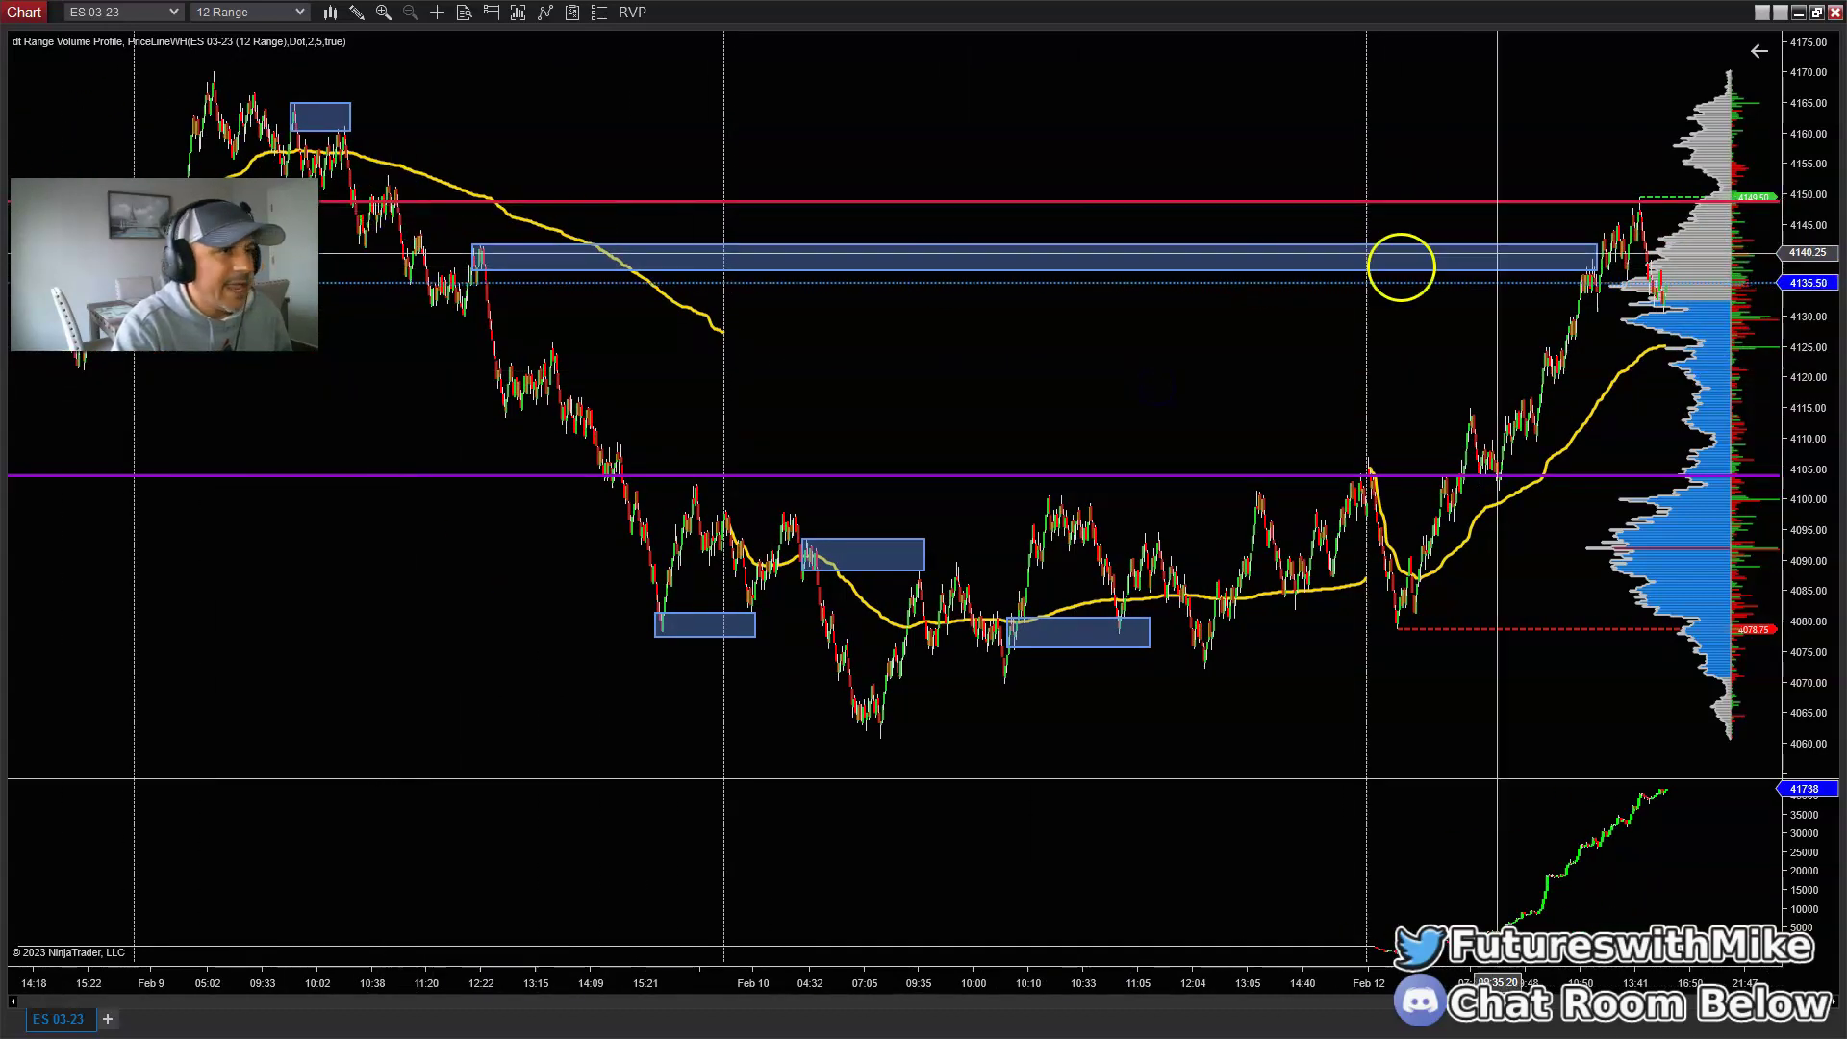
{"action": "scroll", "coordinate": [1578, 445], "scroll_direction": "down", "scroll_amount": 2}
{"action": "left_click_drag", "start_coordinate": [1375, 983], "coordinate": [1072, 1005]}
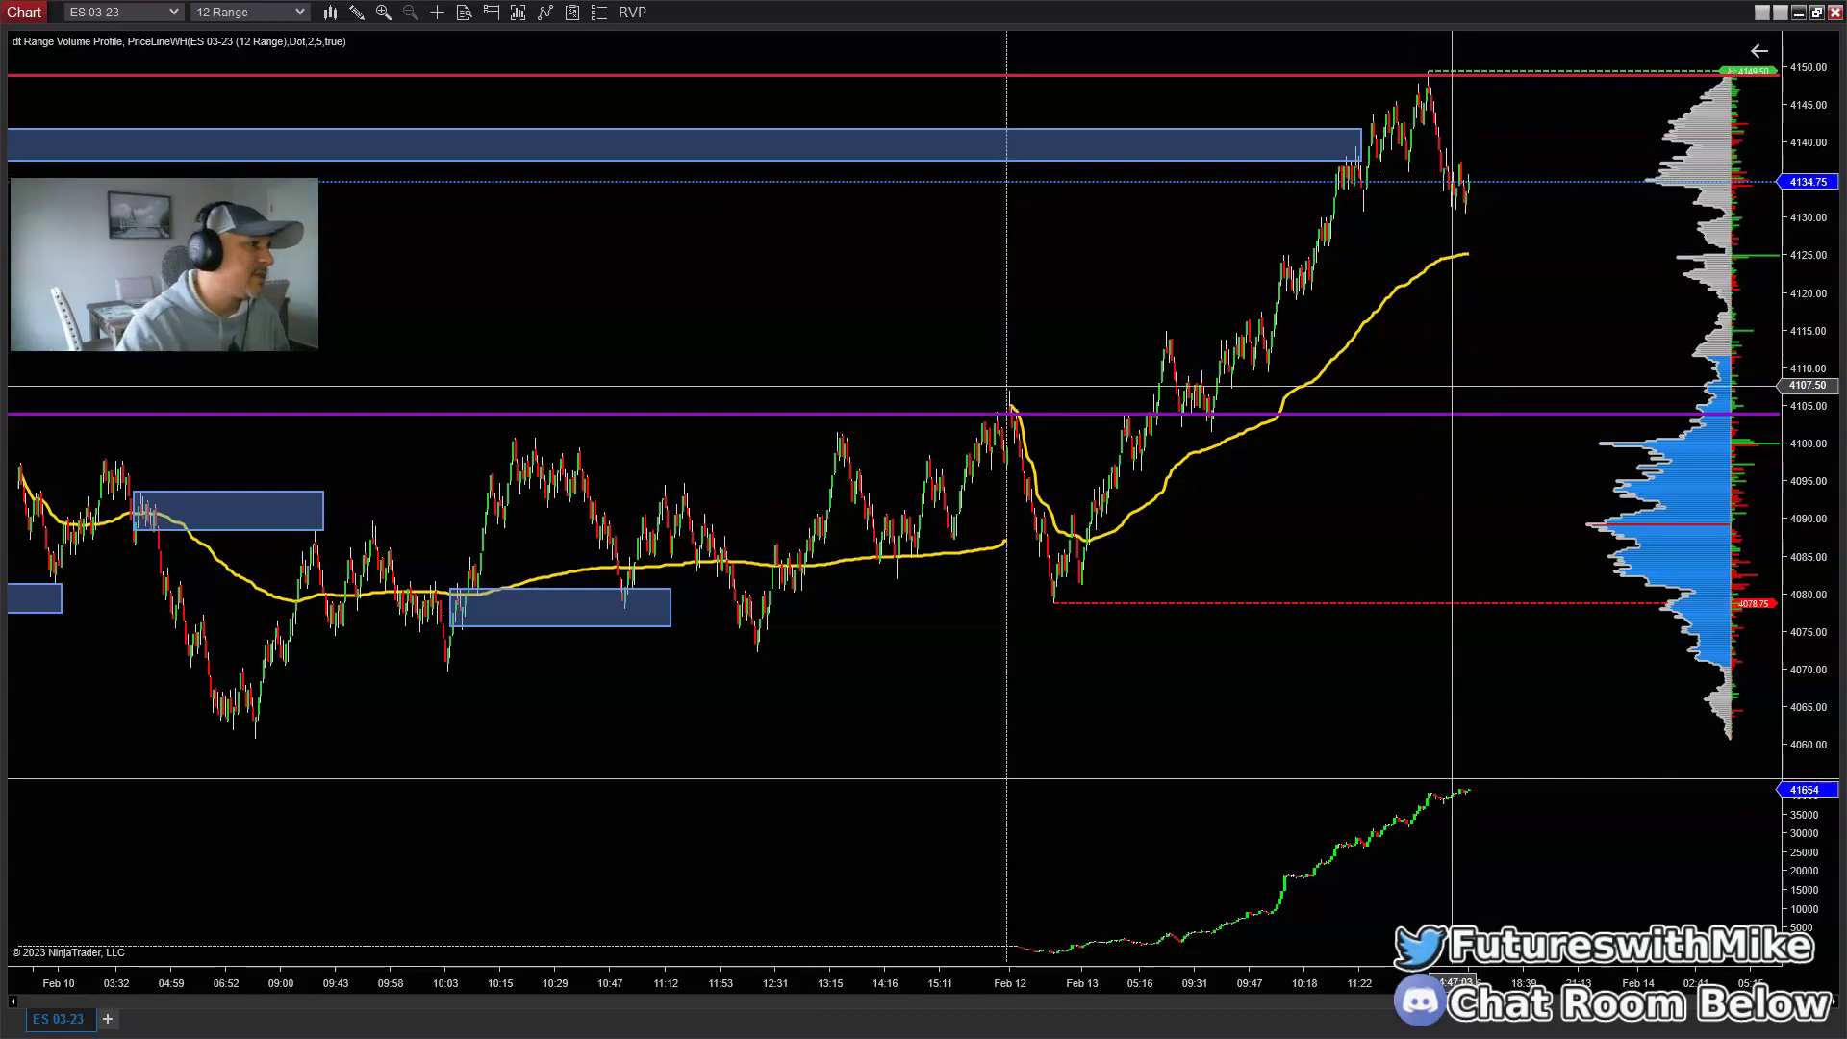
{"action": "left_click_drag", "start_coordinate": [1343, 998], "coordinate": [1258, 996]}
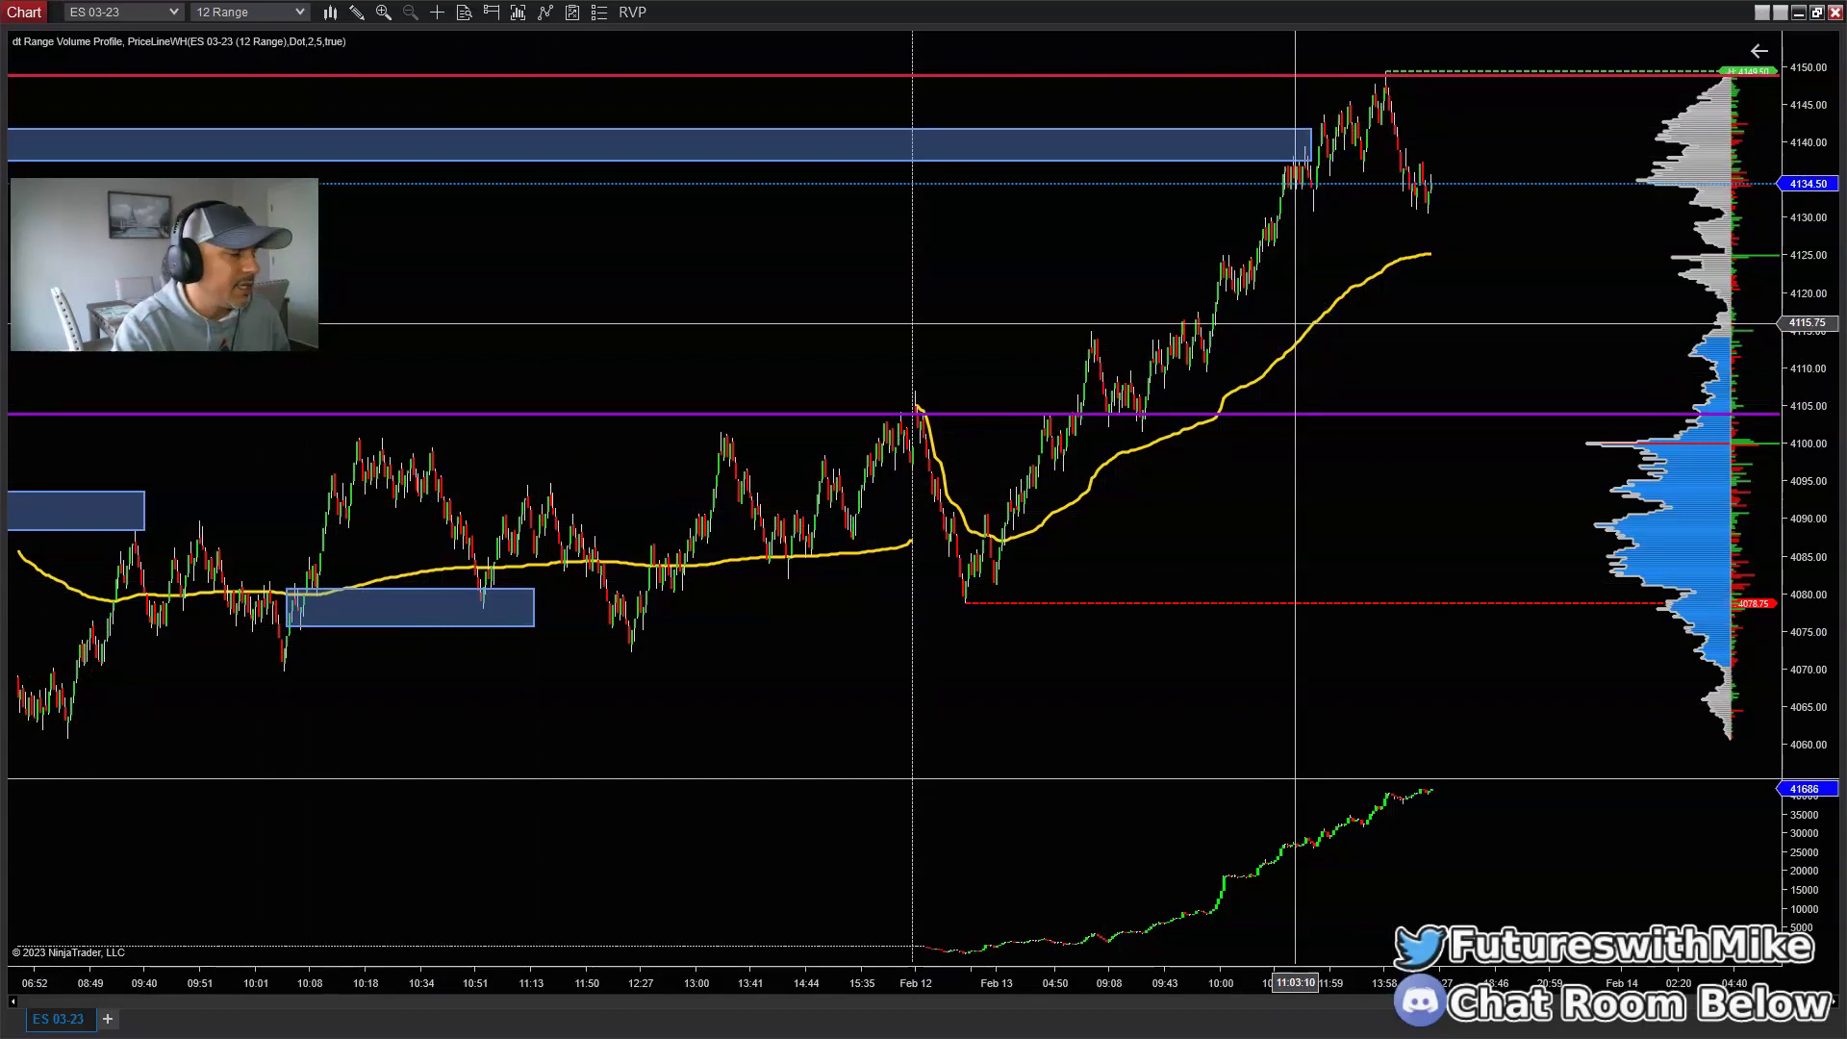
Step: Review the 60 Range chart's structure from Jan 26 to Feb 13 against the upper and lower rectangles and horizontal levels
{"action": "left_click", "coordinate": [1815, 12]}
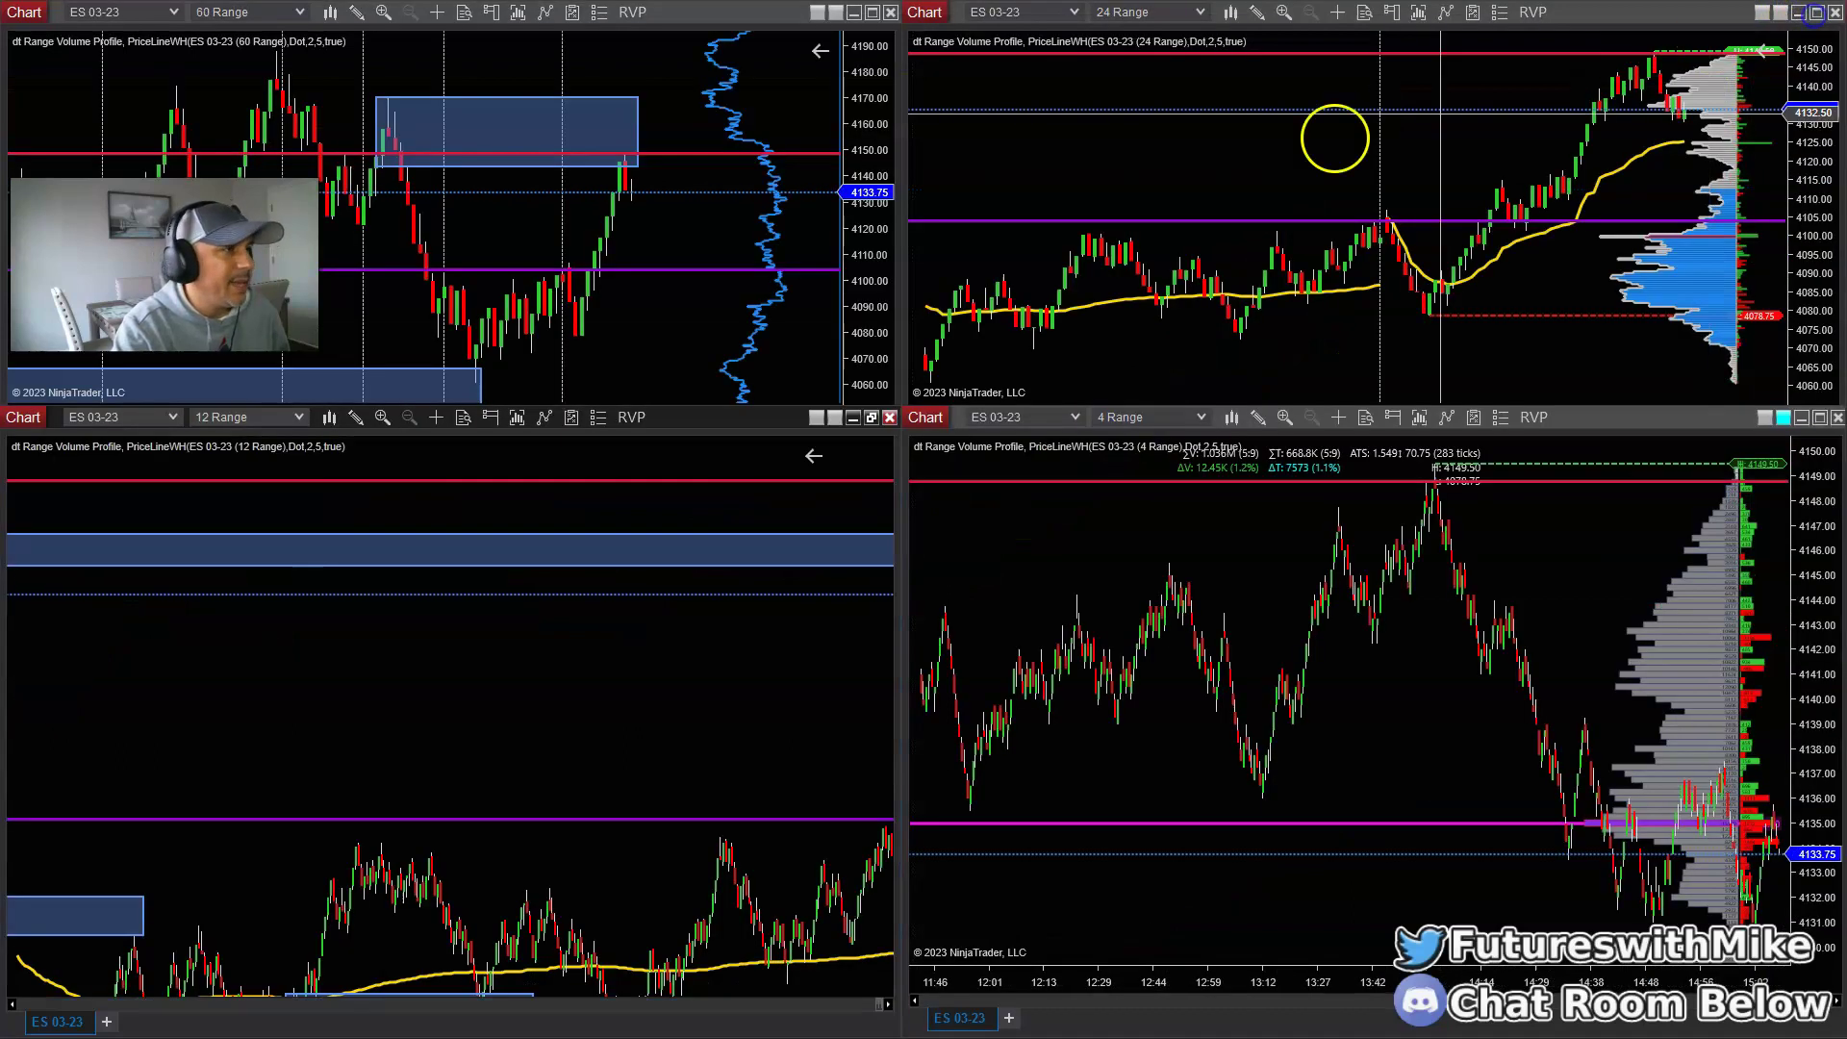
{"action": "left_click", "coordinate": [869, 12]}
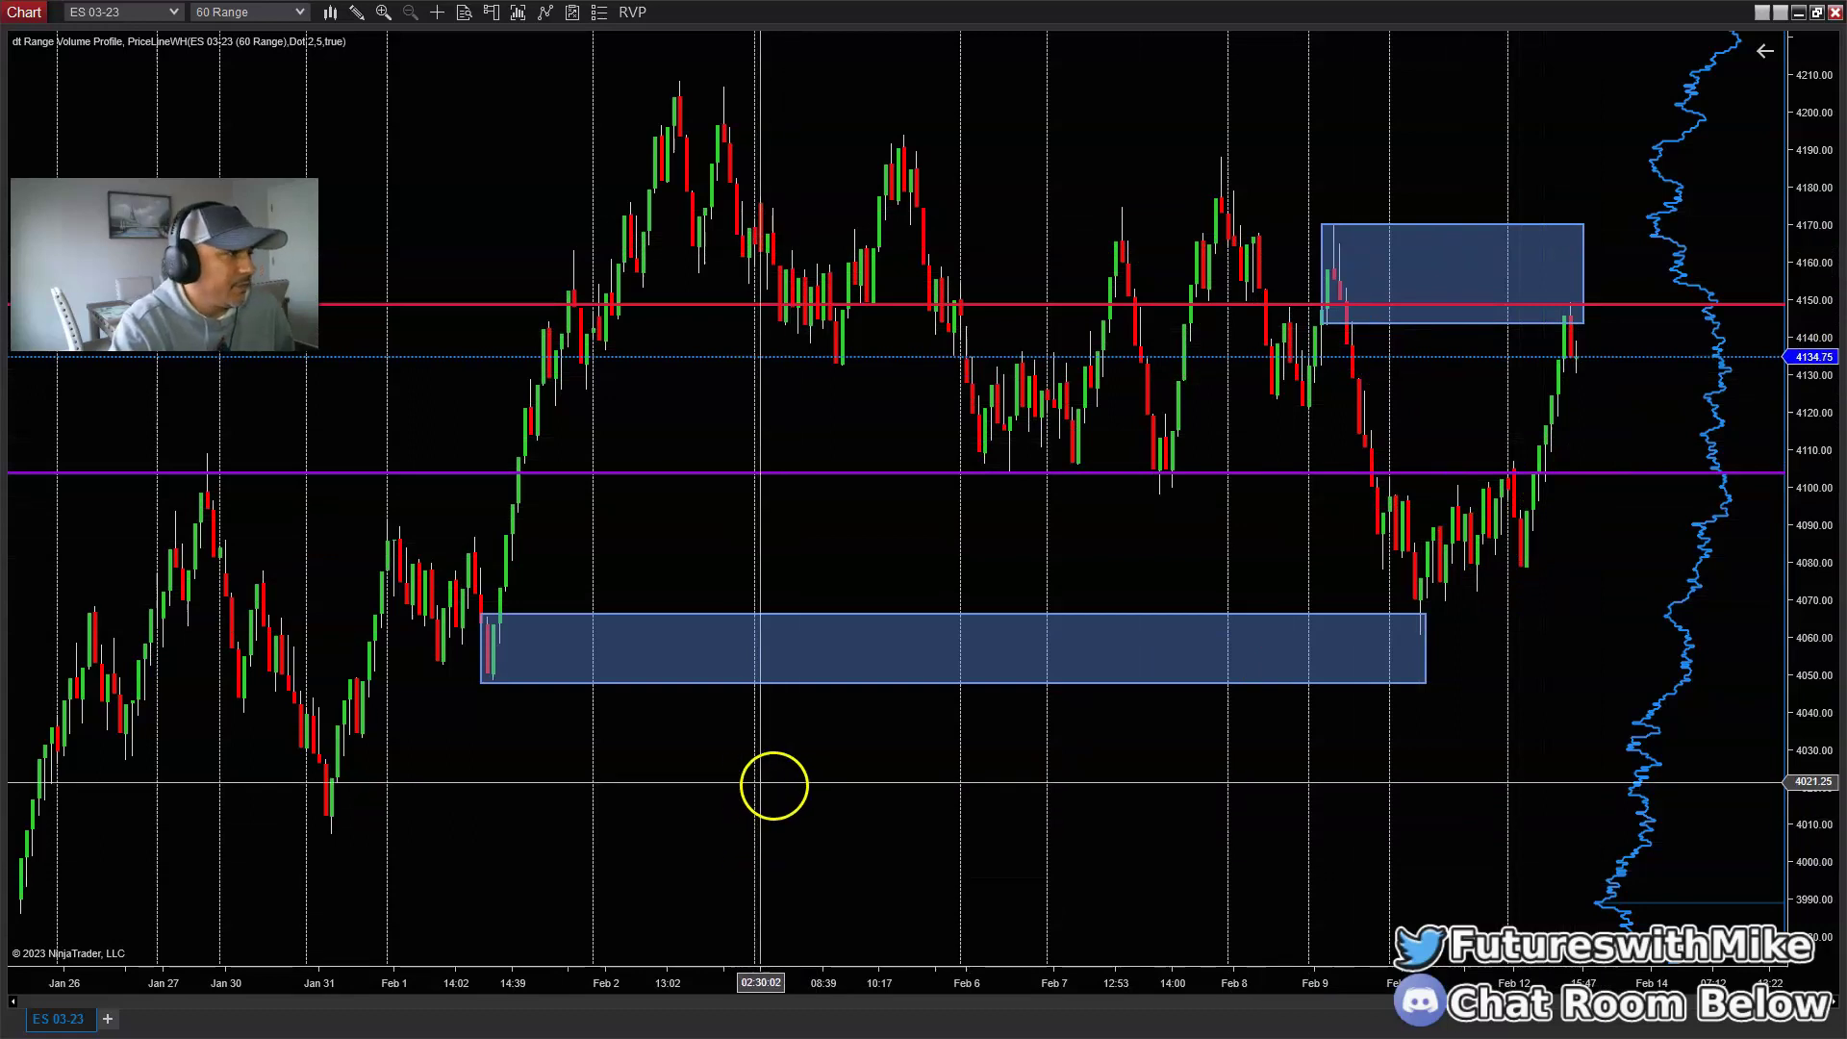
{"action": "mouse_move", "coordinate": [876, 982]}
{"action": "left_mouse_down"}
{"action": "mouse_move", "coordinate": [839, 982]}
{"action": "mouse_move", "coordinate": [954, 982]}
{"action": "mouse_move", "coordinate": [872, 982]}
{"action": "left_mouse_up"}
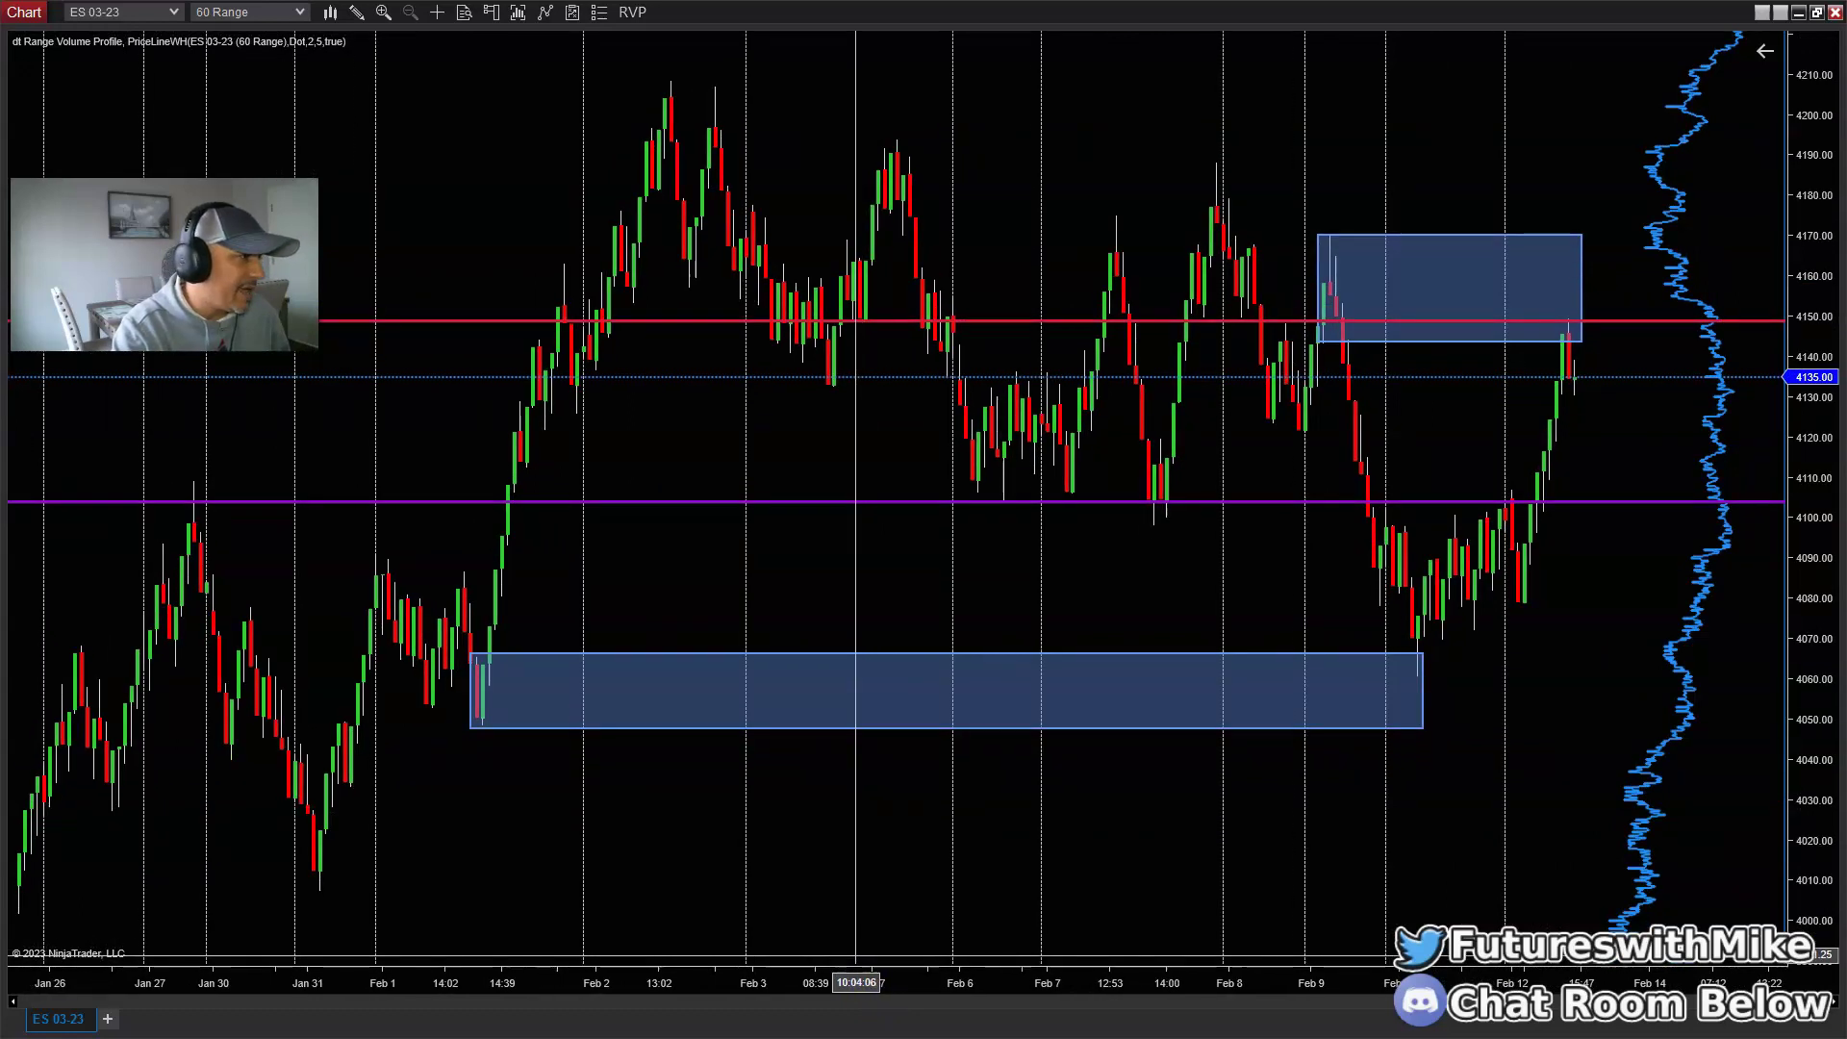
{"action": "left_click", "coordinate": [799, 909]}
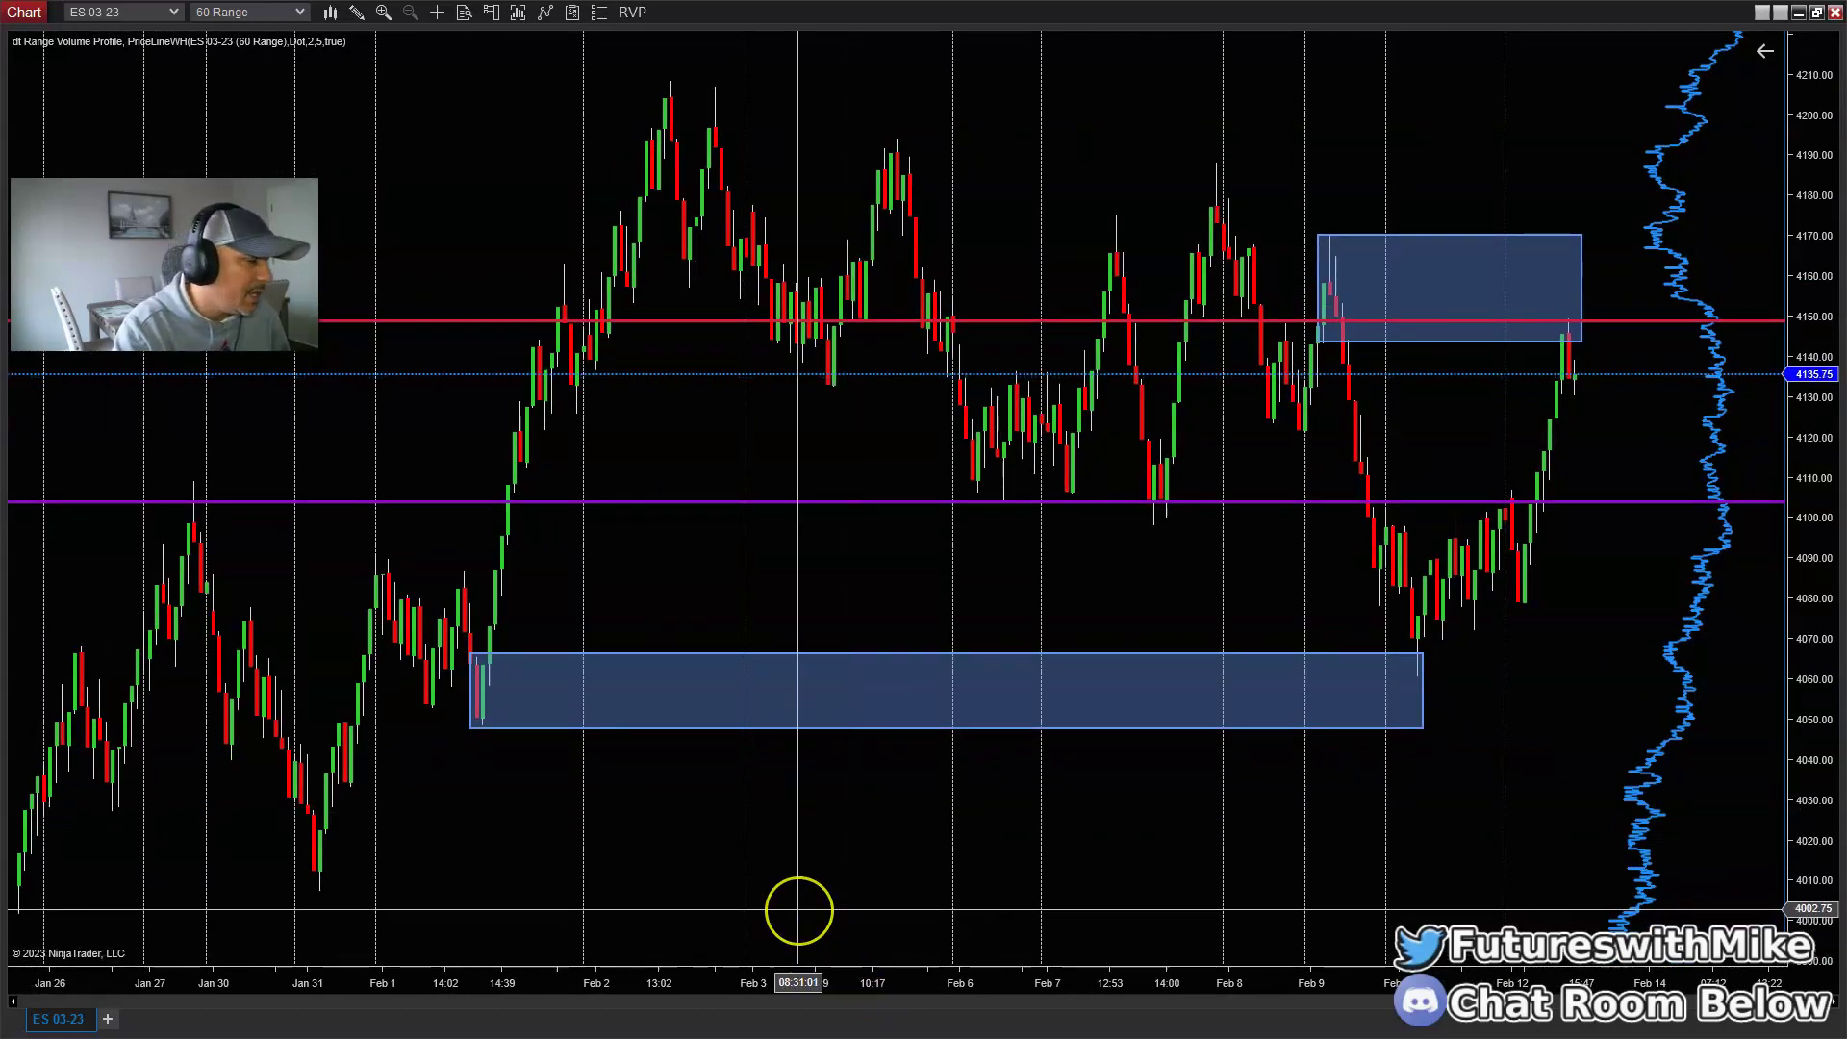
{"action": "left_click", "coordinate": [815, 853]}
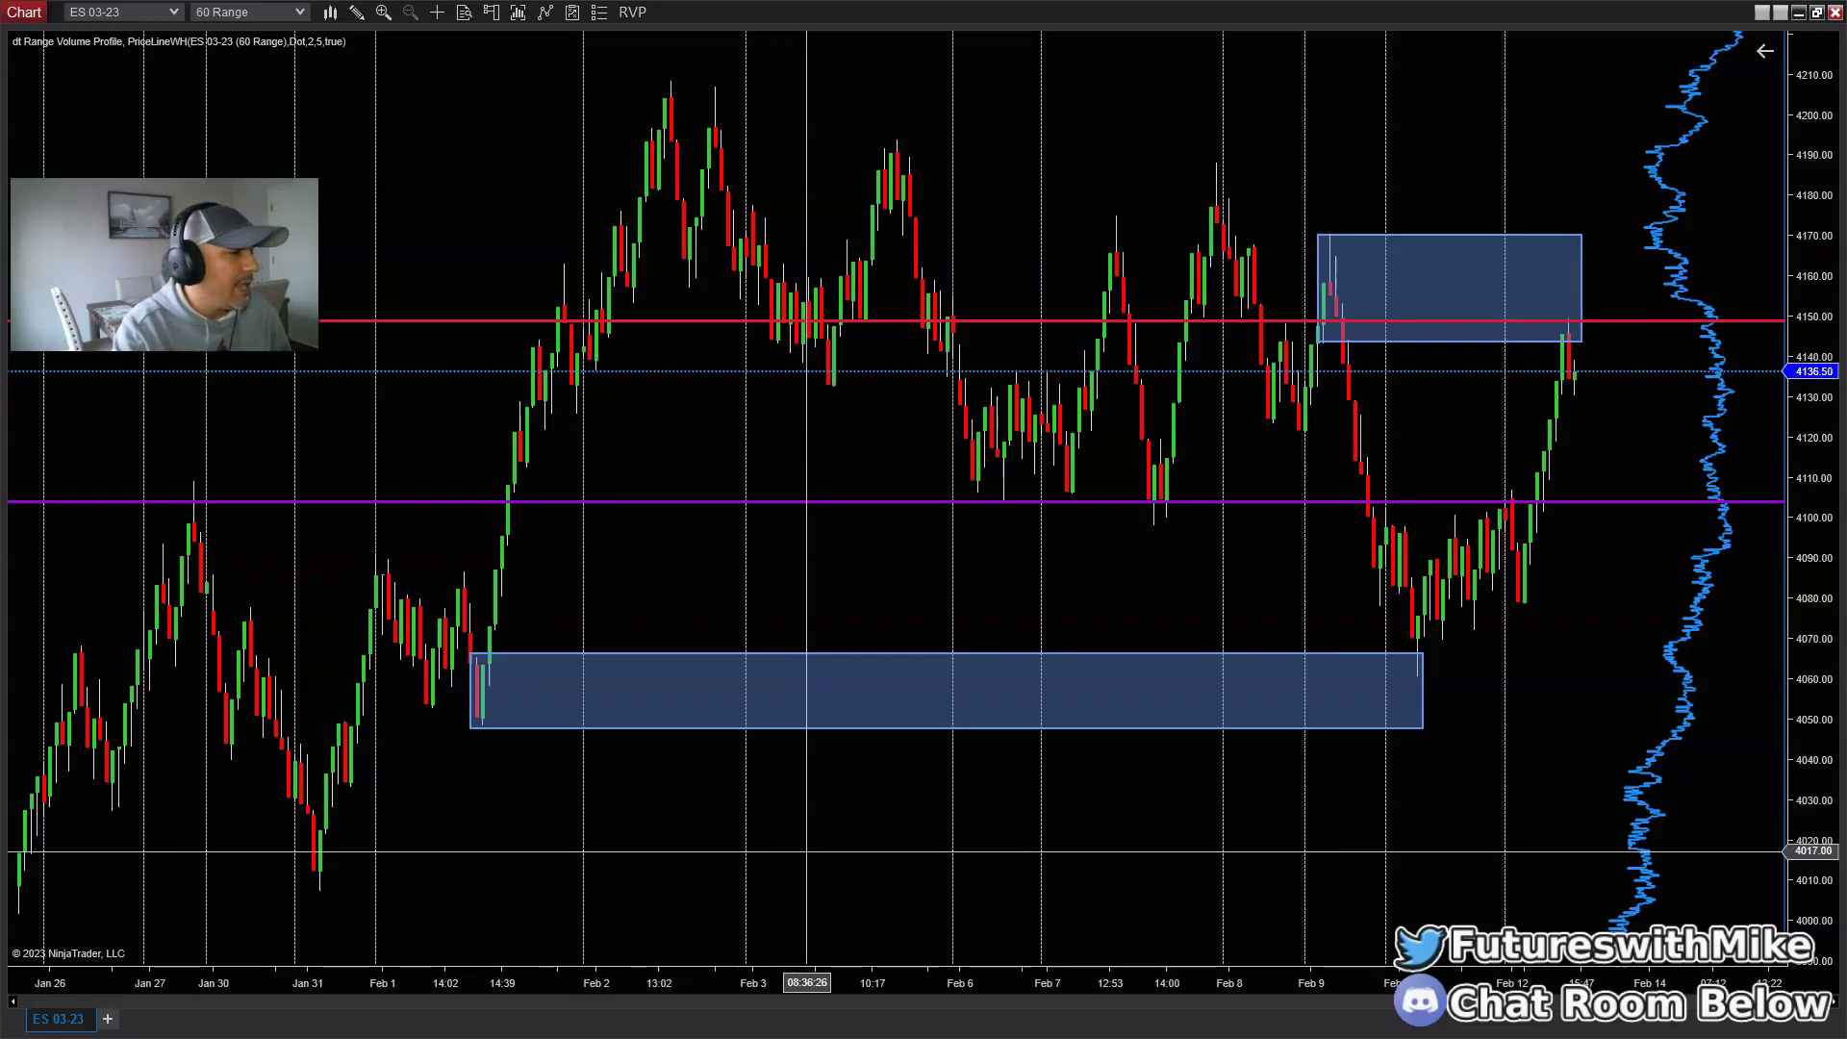
{"action": "left_click", "coordinate": [794, 847]}
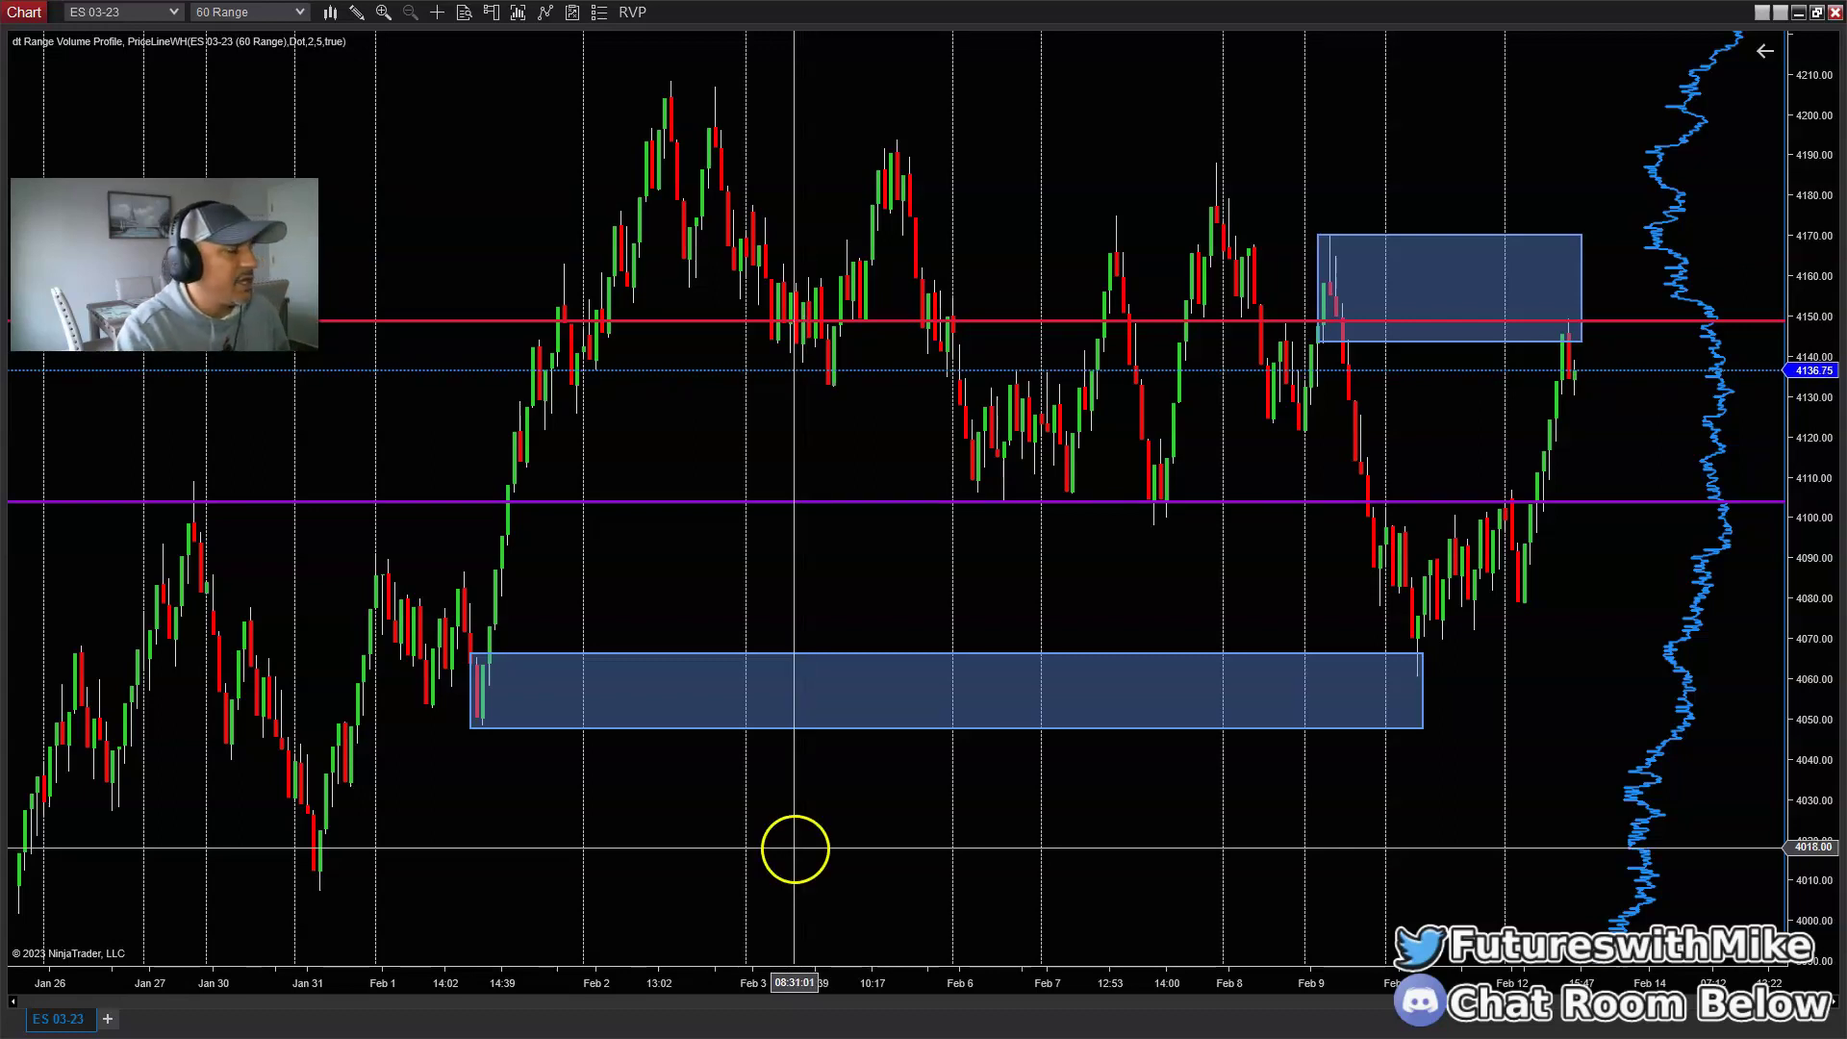